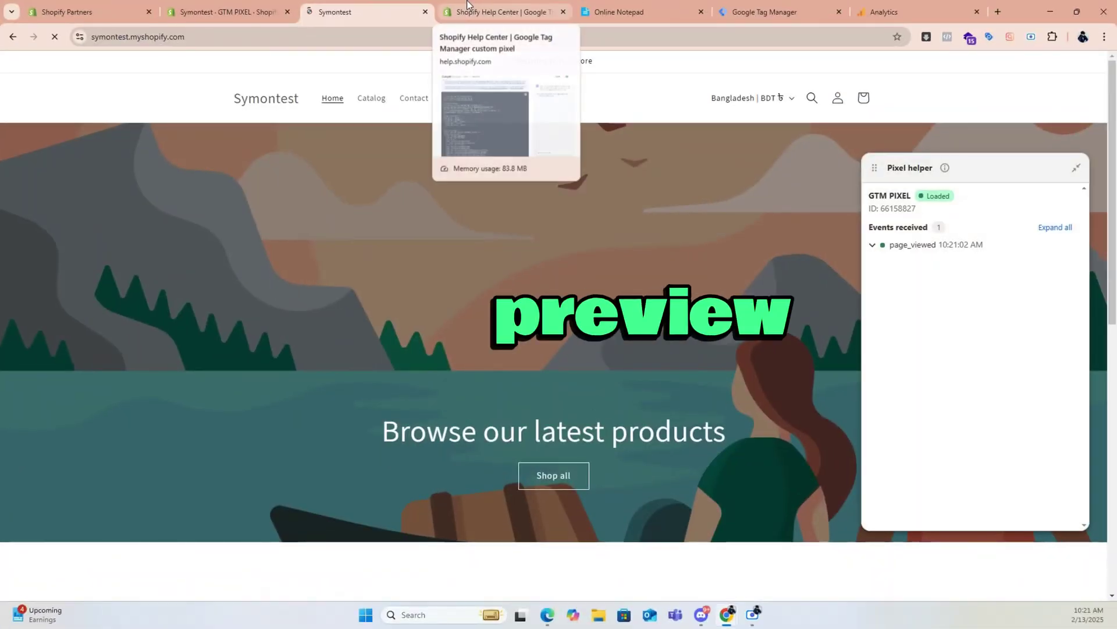
# Launch the preview of the symontest.myshopify.com container in Tag Manager and switch to its connected Tag Assistant session
pyautogui.click(466, 1)
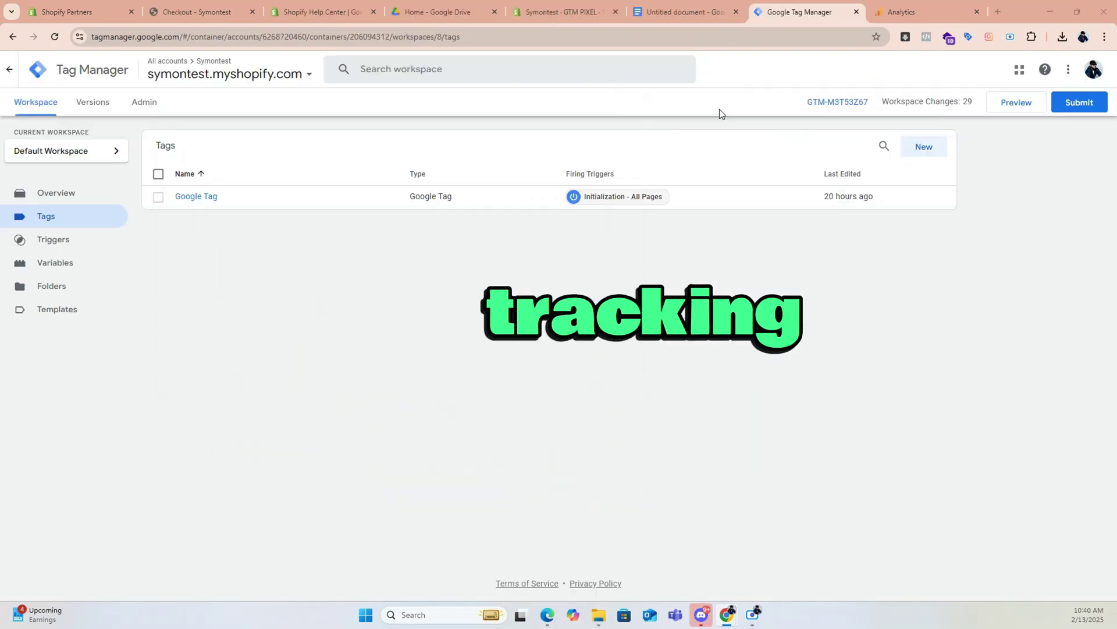
pyautogui.click(999, 106)
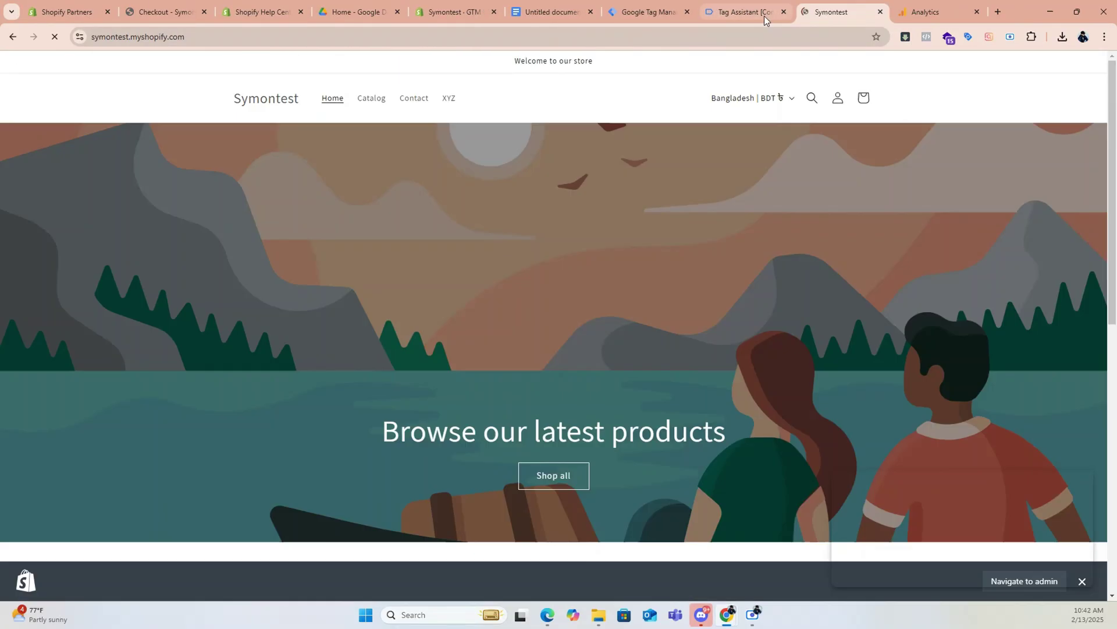
pyautogui.click(763, 15)
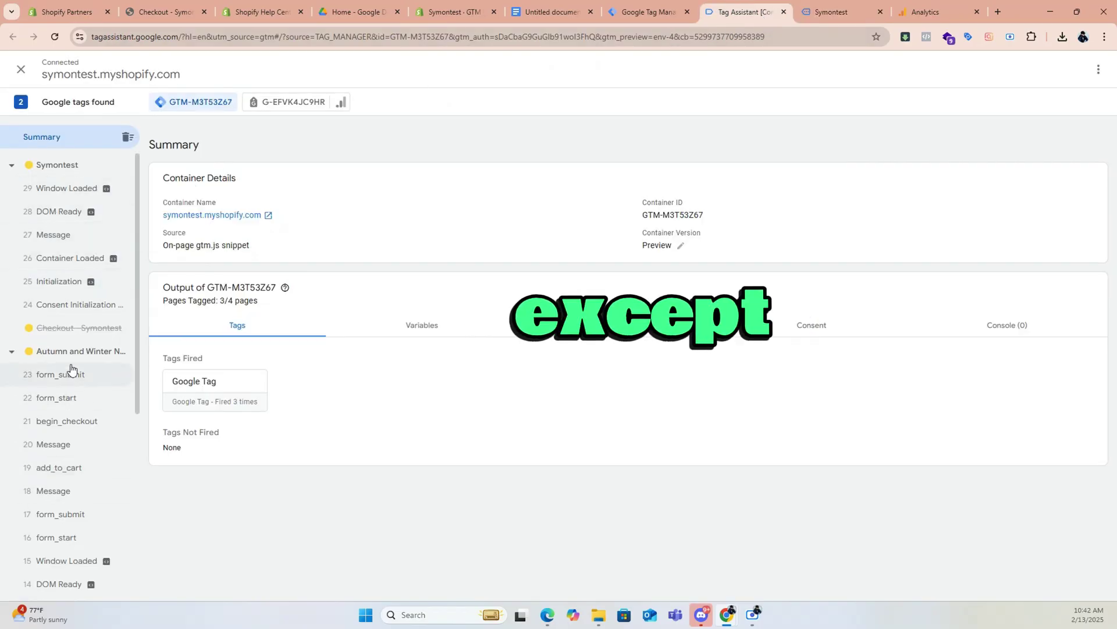
# Examine the begin_checkout event in the event list, including its variables and data layer values
pyautogui.scroll(-2, 70, 365)
pyautogui.scroll(2, 71, 365)
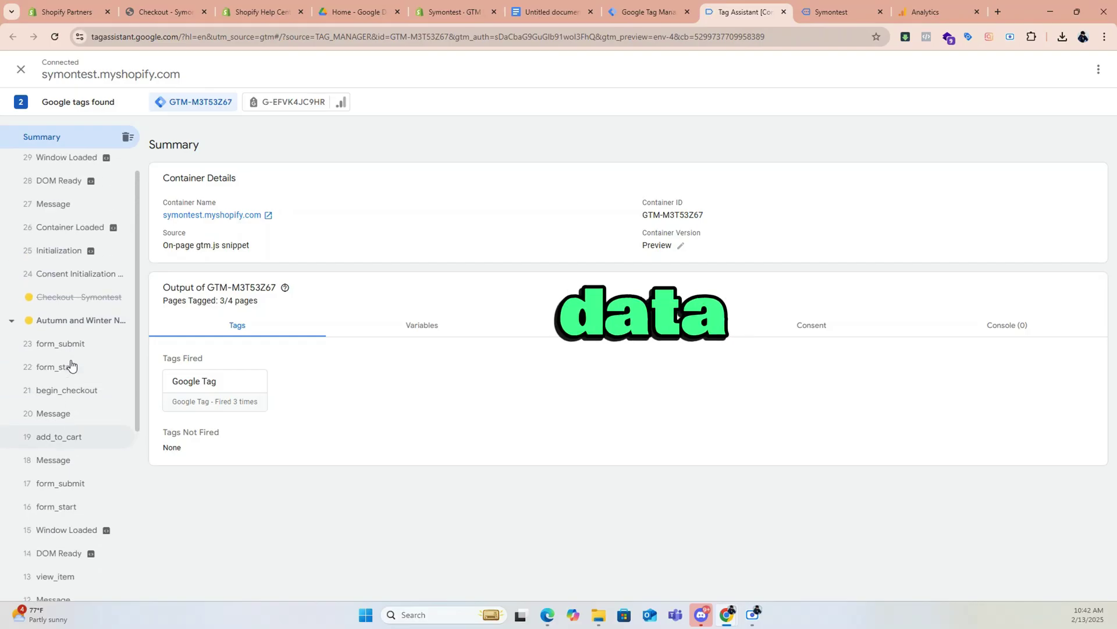
pyautogui.scroll(-2, 71, 365)
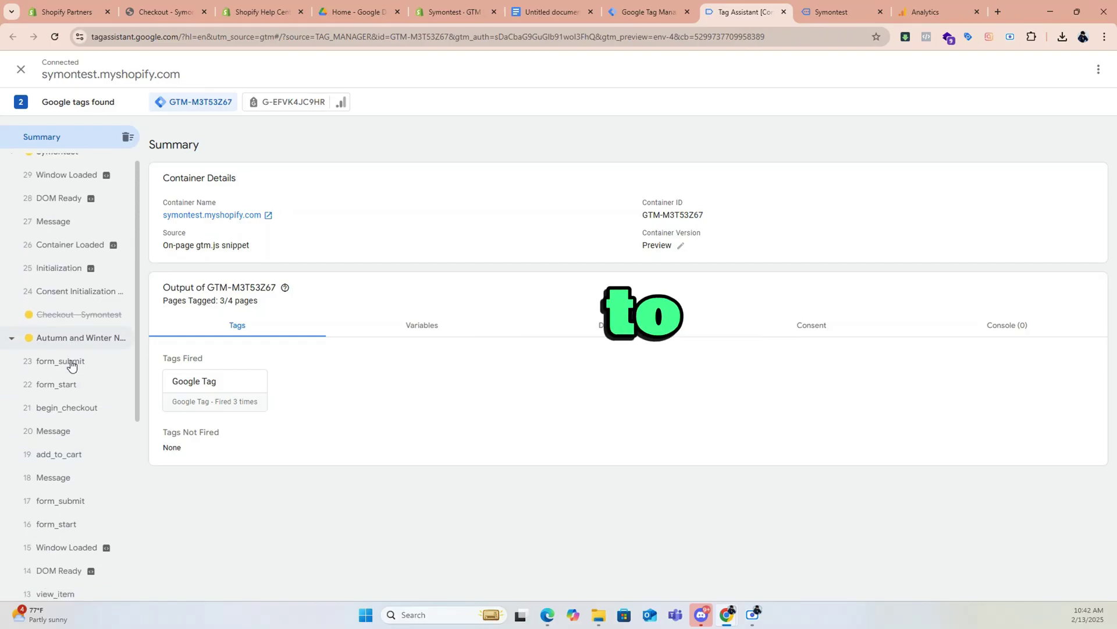
pyautogui.click(71, 363)
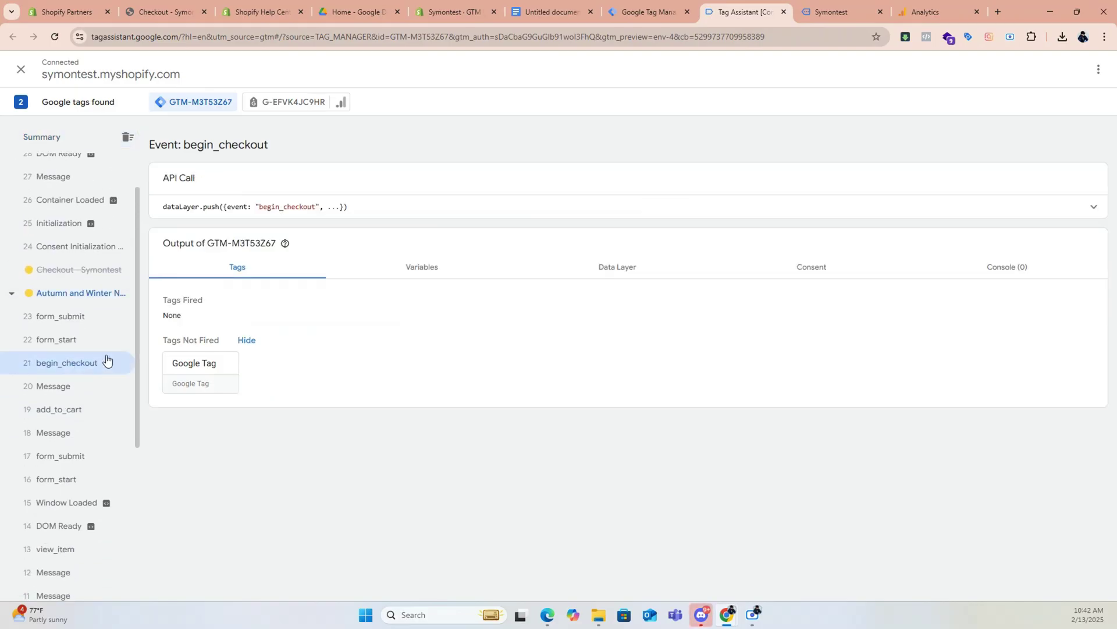
pyautogui.click(410, 277)
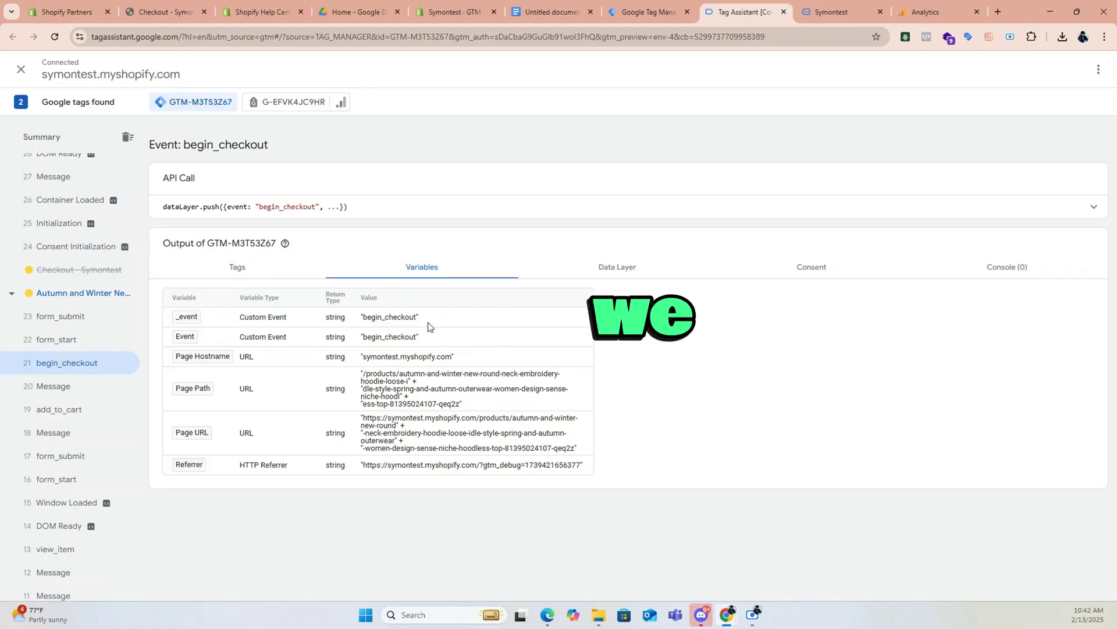
pyautogui.click(612, 266)
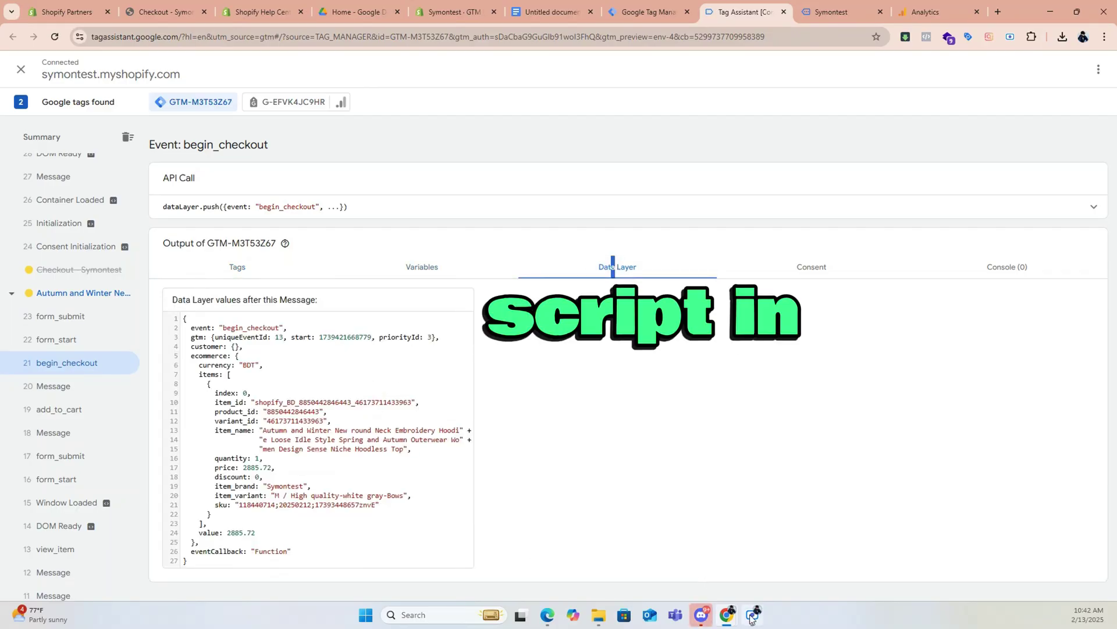
# Return from the storefront to the Tag Assistant session and recheck the begin_checkout event's variables and data layer contents
pyautogui.moveTo(751, 618)
pyautogui.hotkey('ctrl', 'Tab')
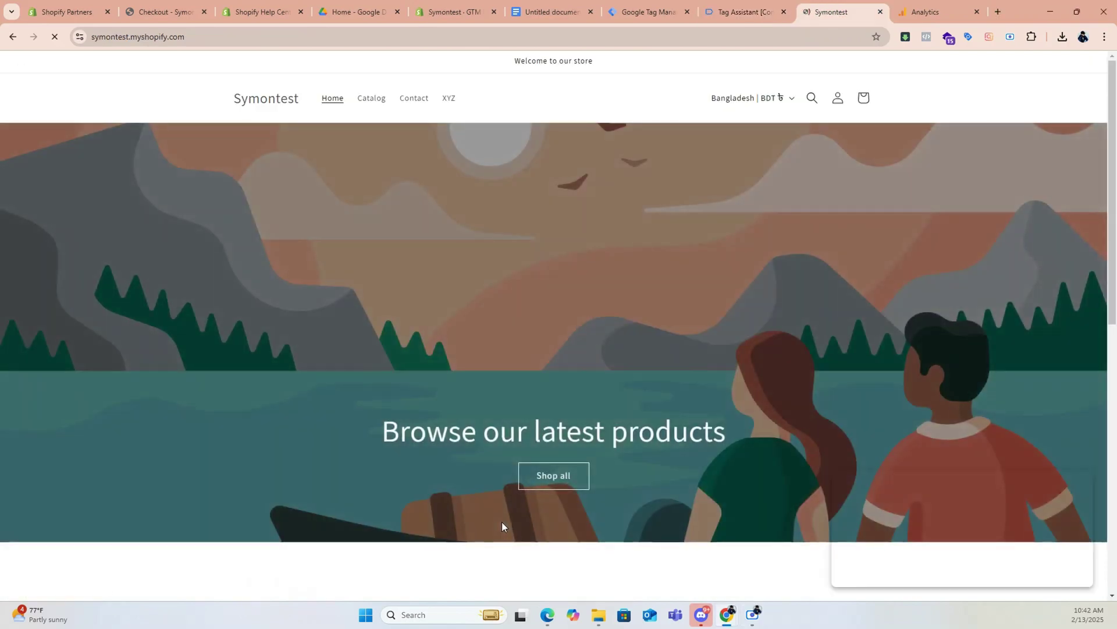
pyautogui.click(764, 13)
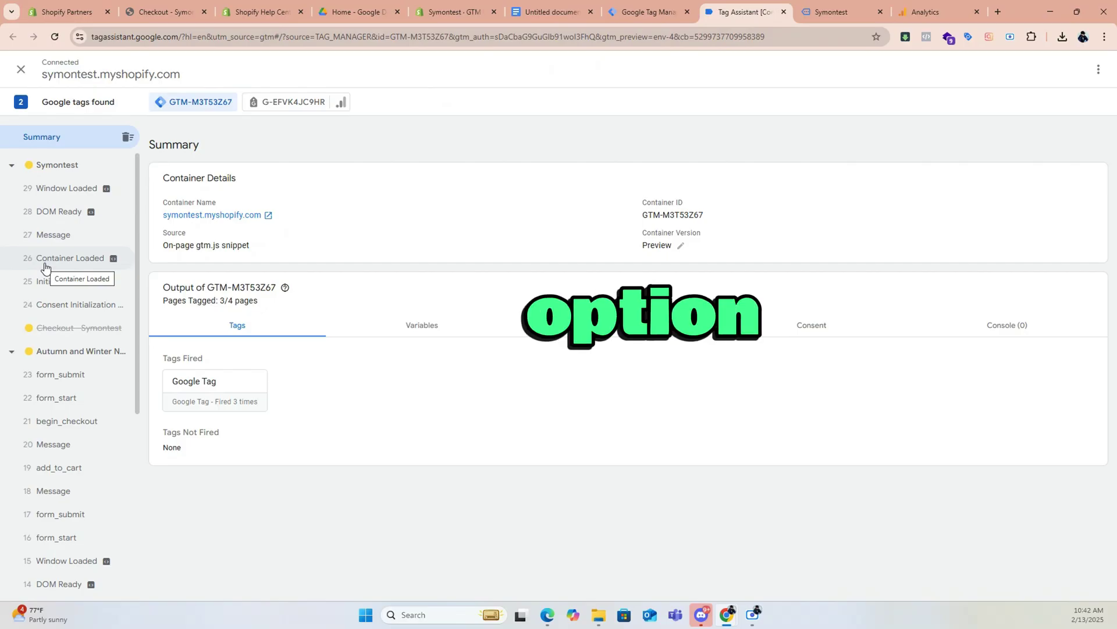
pyautogui.scroll(-2, 71, 366)
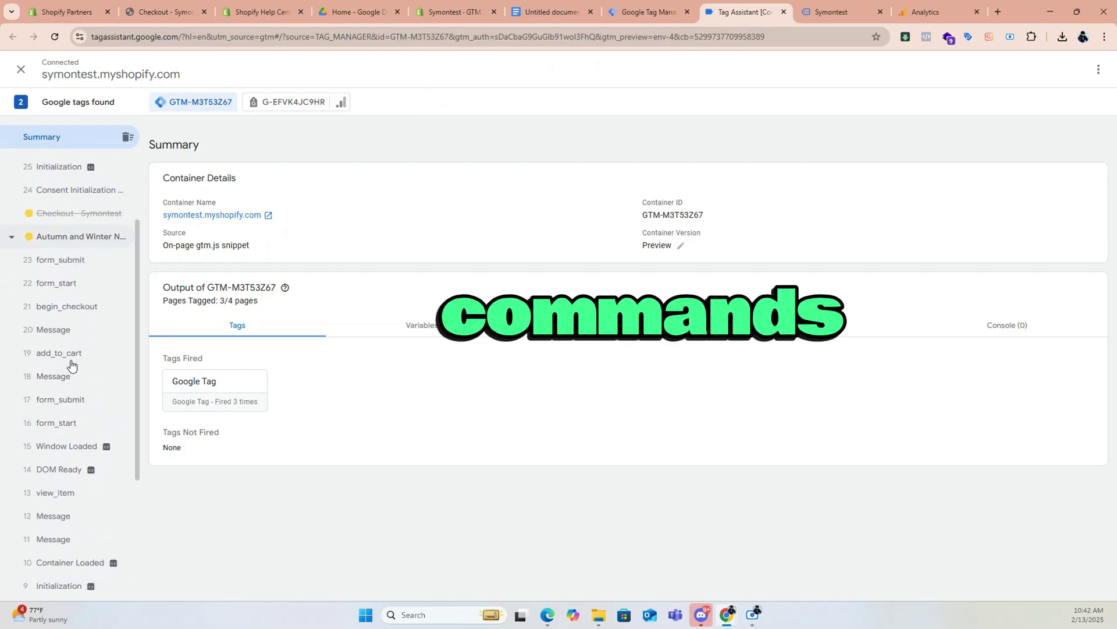
pyautogui.scroll(2, 71, 365)
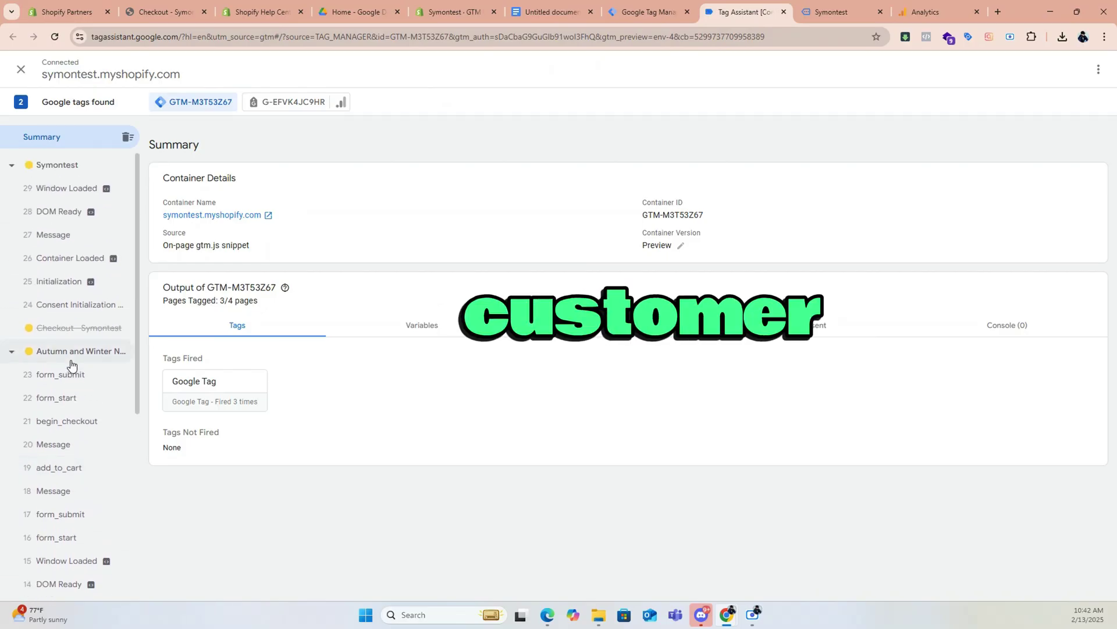
pyautogui.scroll(-1, 71, 365)
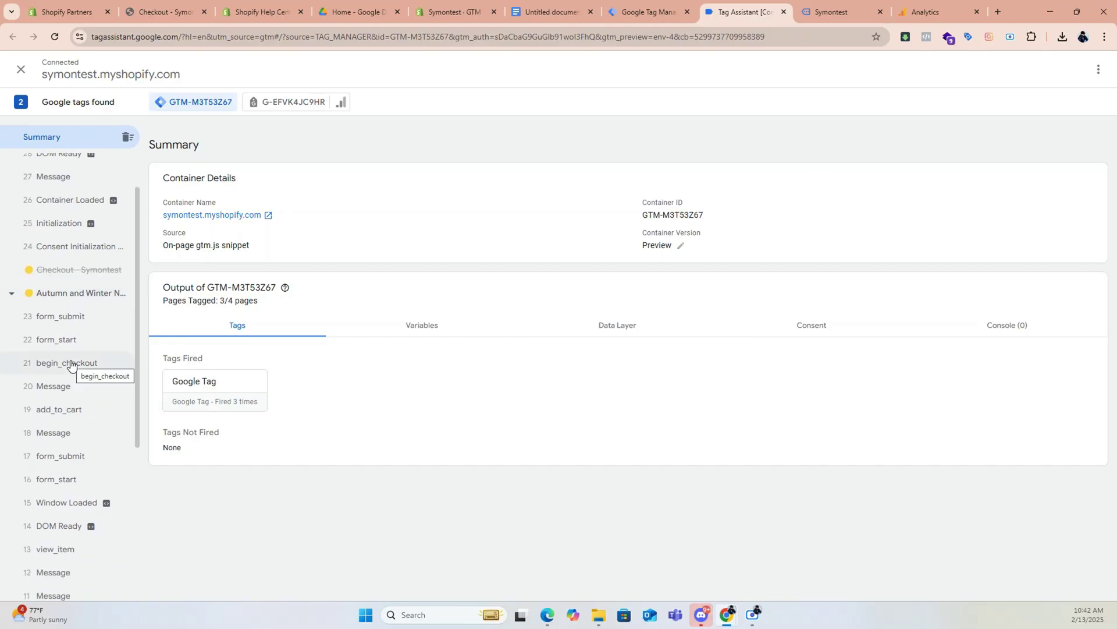
pyautogui.click(71, 365)
pyautogui.click(410, 278)
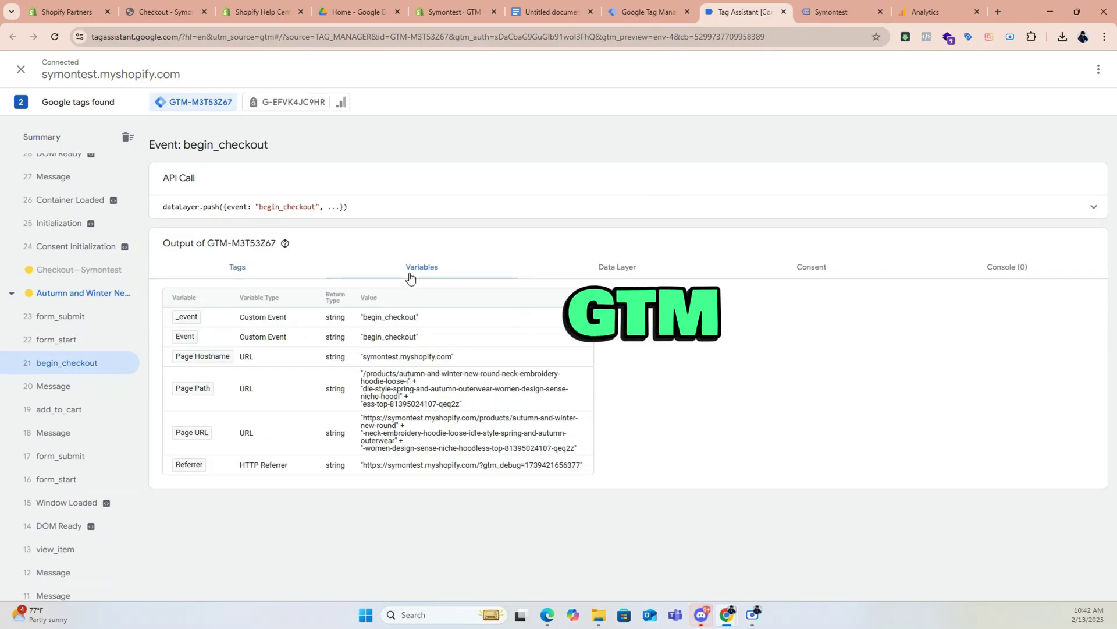
pyautogui.click(611, 266)
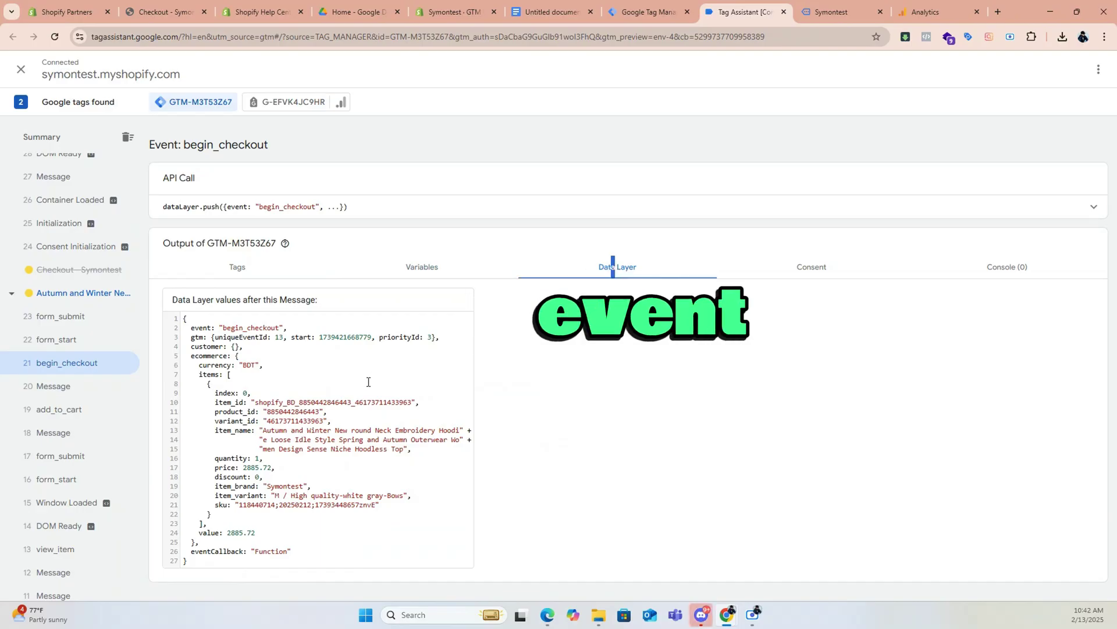
pyautogui.click(751, 619)
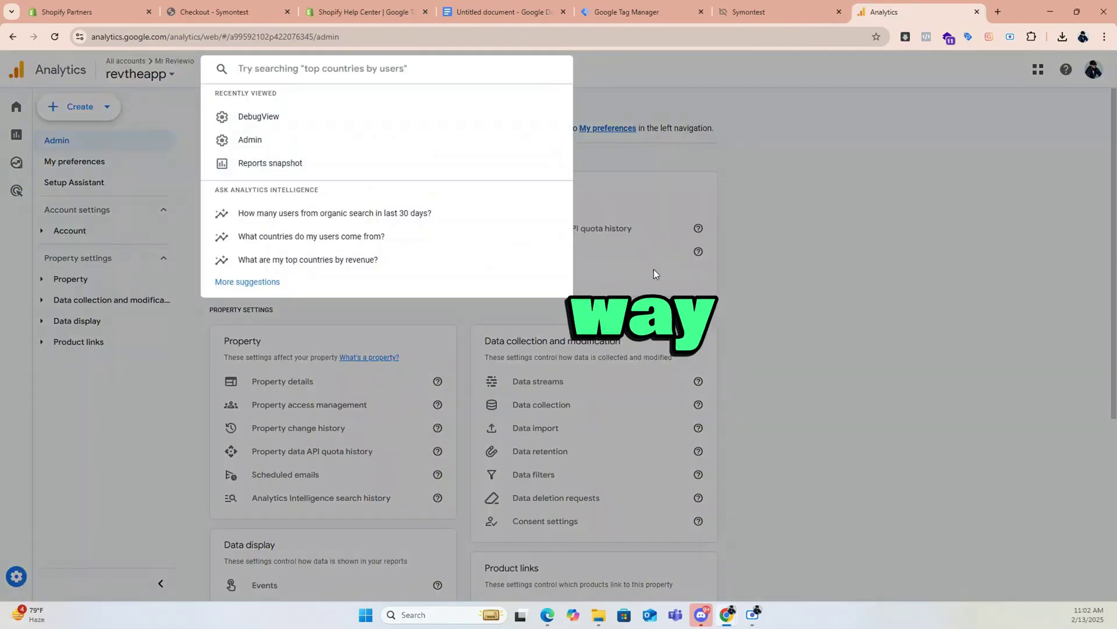
# In Google Analytics, open the SymonTest property's data streams and copy the measurement ID of the Symon Test web stream
pyautogui.click(751, 342)
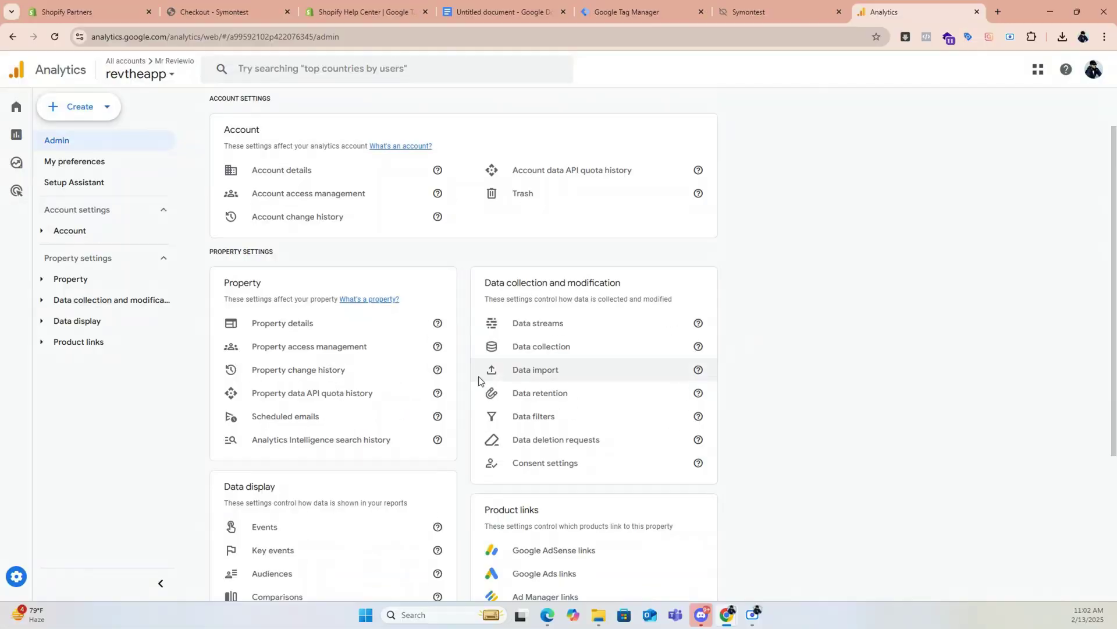
pyautogui.scroll(-1, 488, 369)
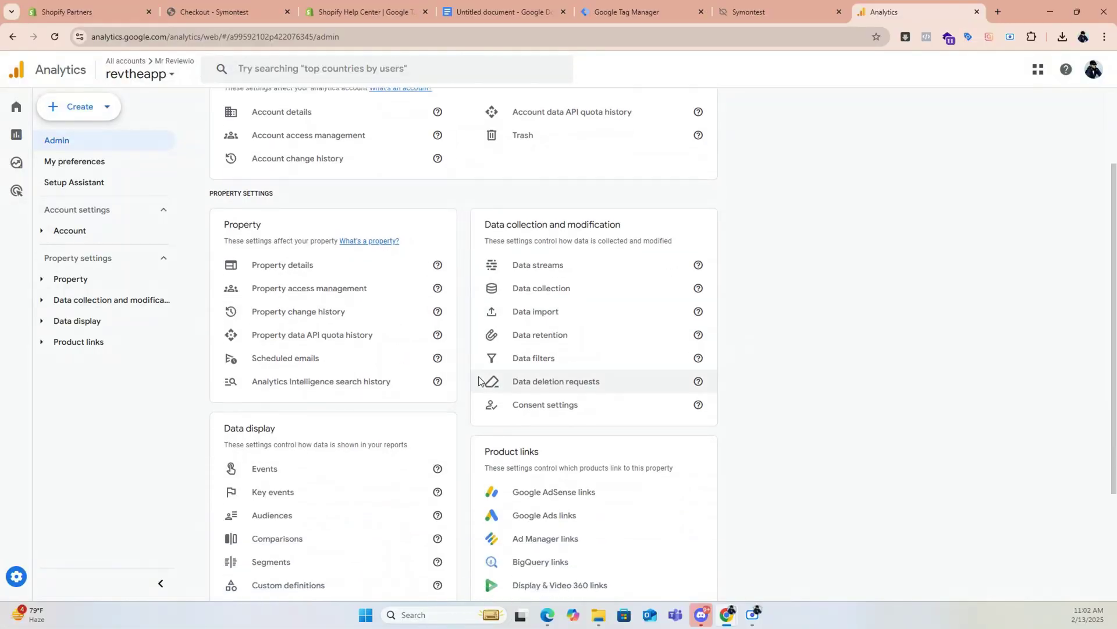
pyautogui.scroll(-1, 488, 371)
pyautogui.scroll(-2, 488, 371)
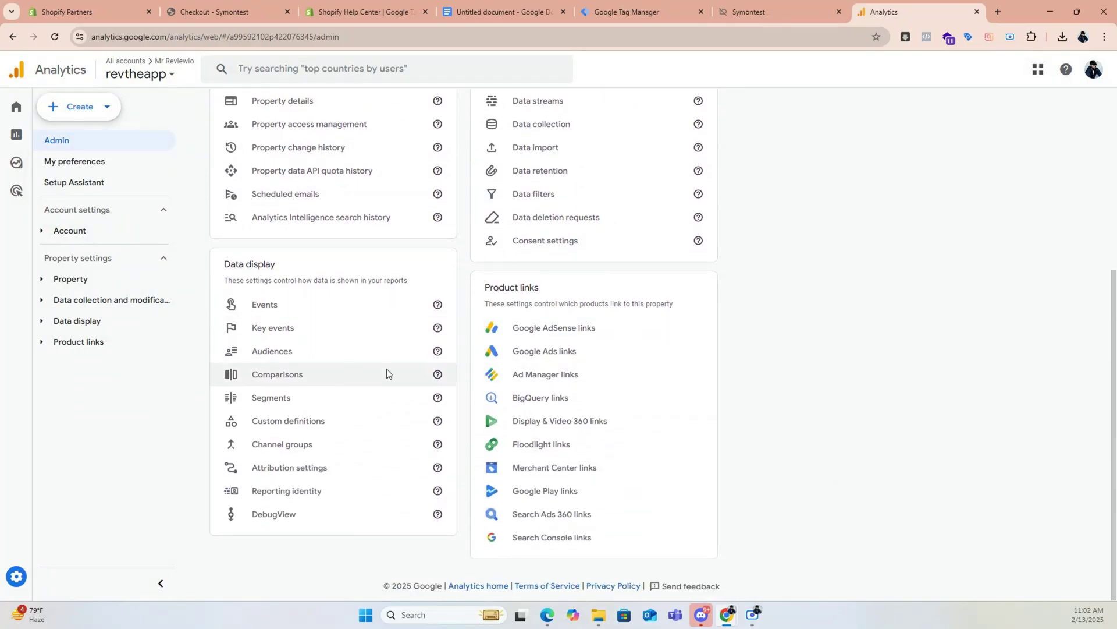
pyautogui.click(50, 283)
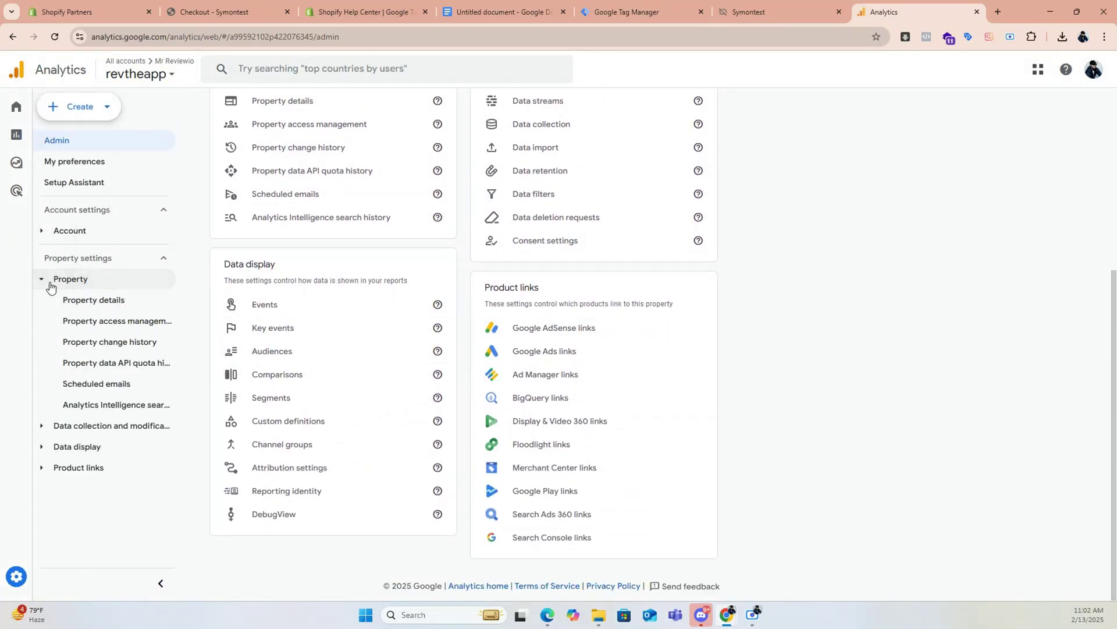
pyautogui.click(52, 428)
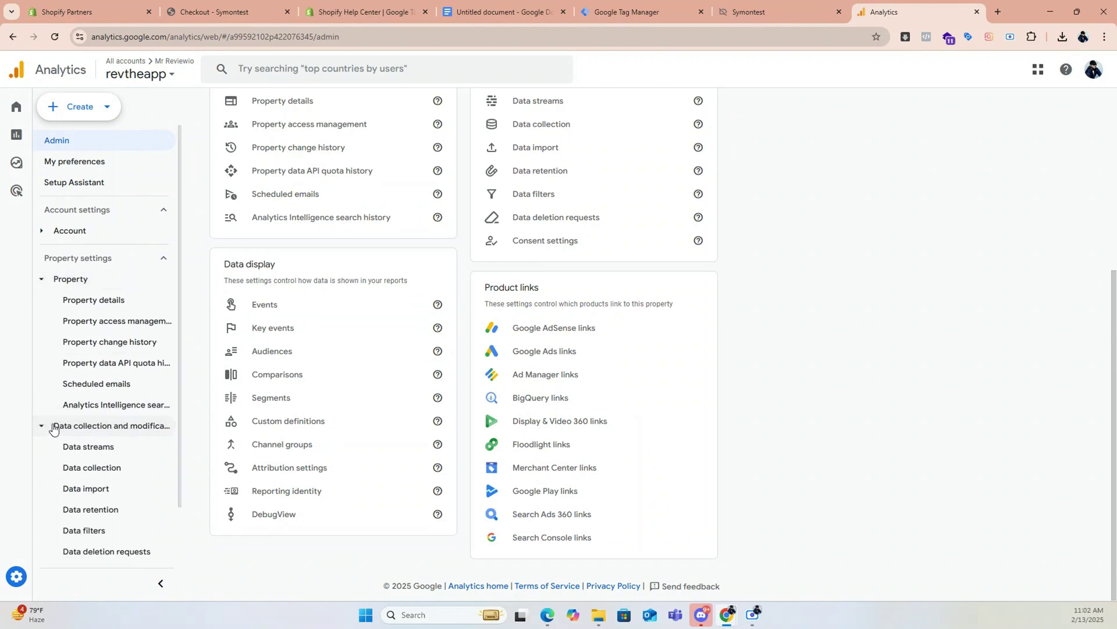
pyautogui.click(72, 454)
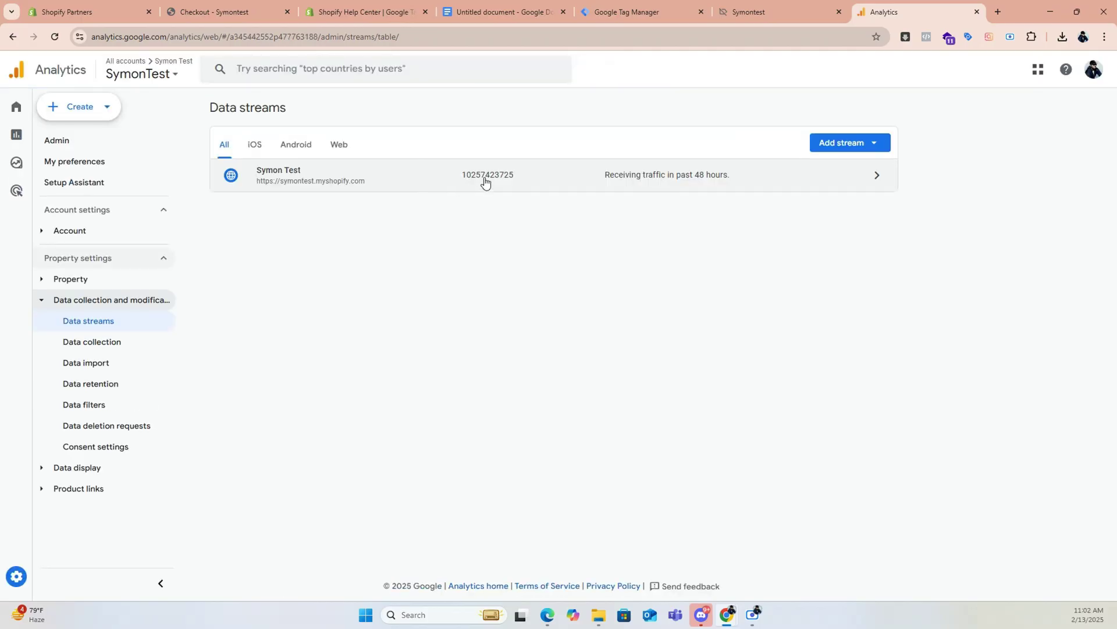
pyautogui.click(485, 182)
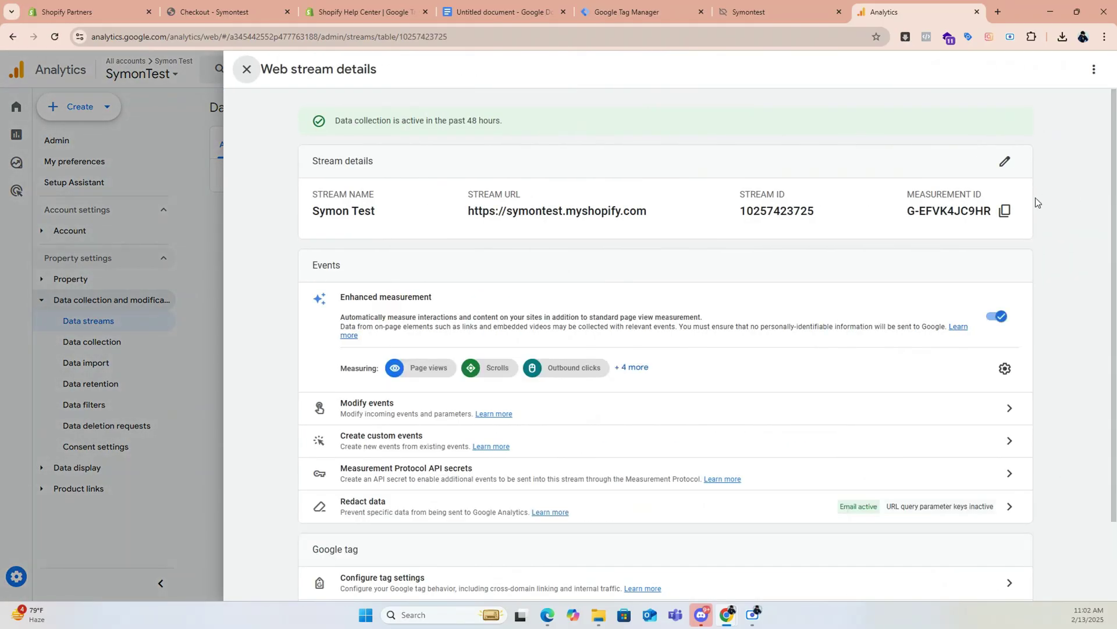
pyautogui.click(1010, 216)
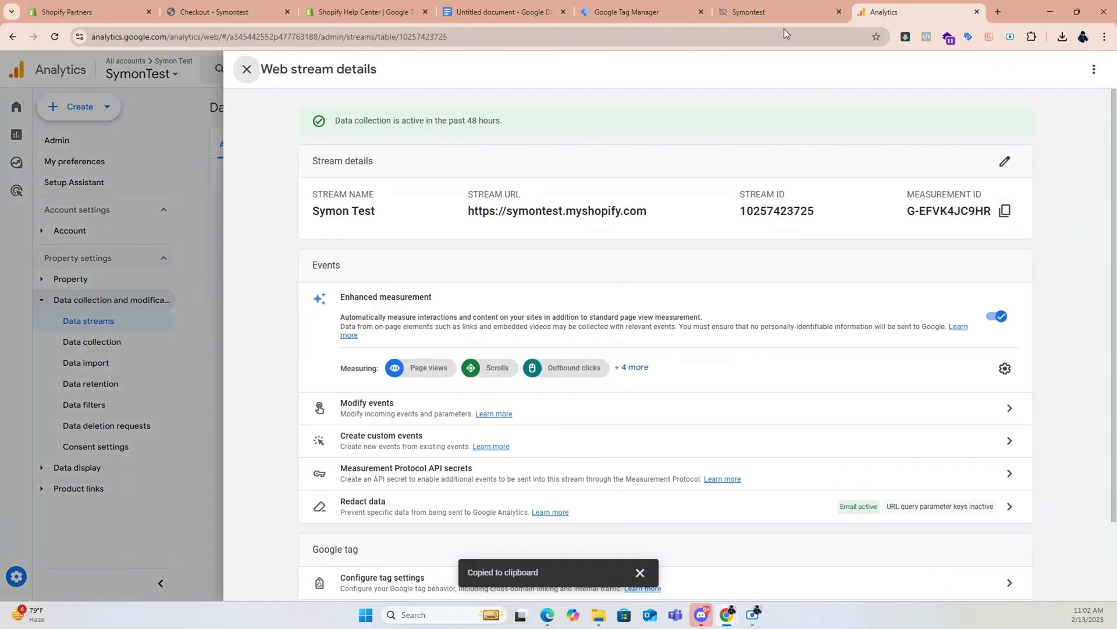
# In Google Tag Manager, create a user-defined variable of type Constant with the copied measurement ID G-EFVK4JC9HR as its value
pyautogui.click(648, 7)
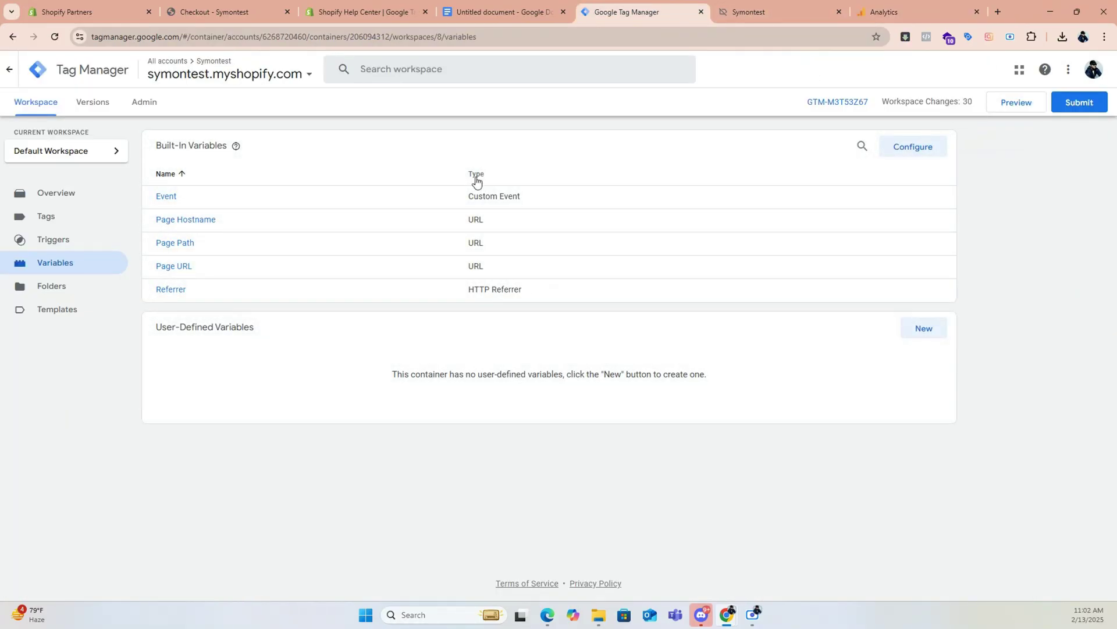
pyautogui.click(77, 265)
pyautogui.scroll(-2, 898, 474)
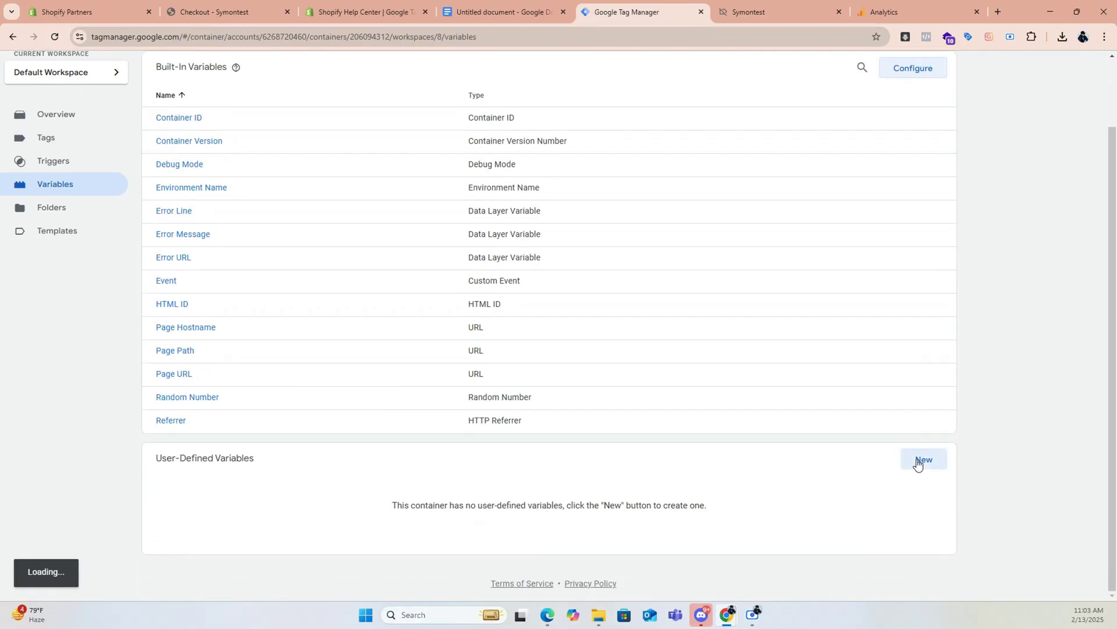
pyautogui.click(918, 461)
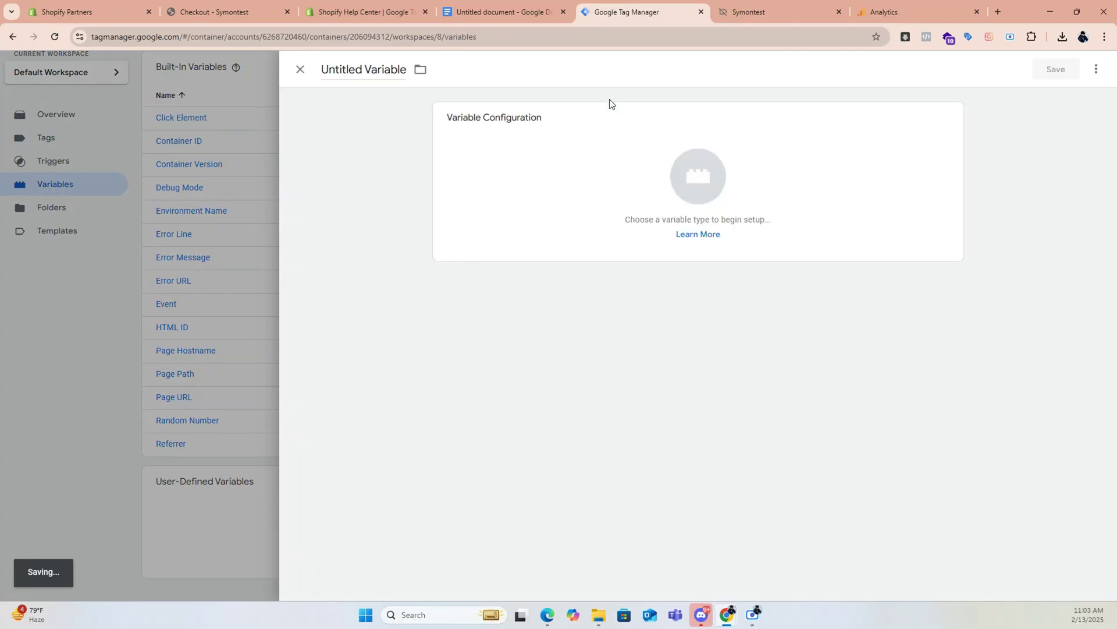
pyautogui.click(680, 174)
pyautogui.scroll(-3, 869, 397)
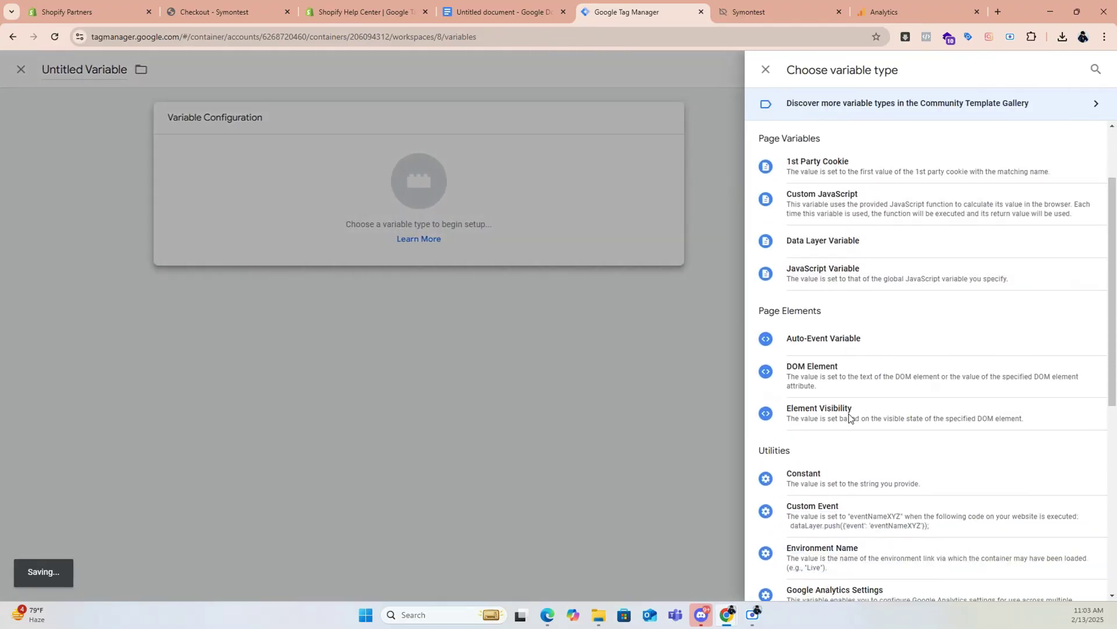
pyautogui.click(838, 466)
pyautogui.click(514, 236)
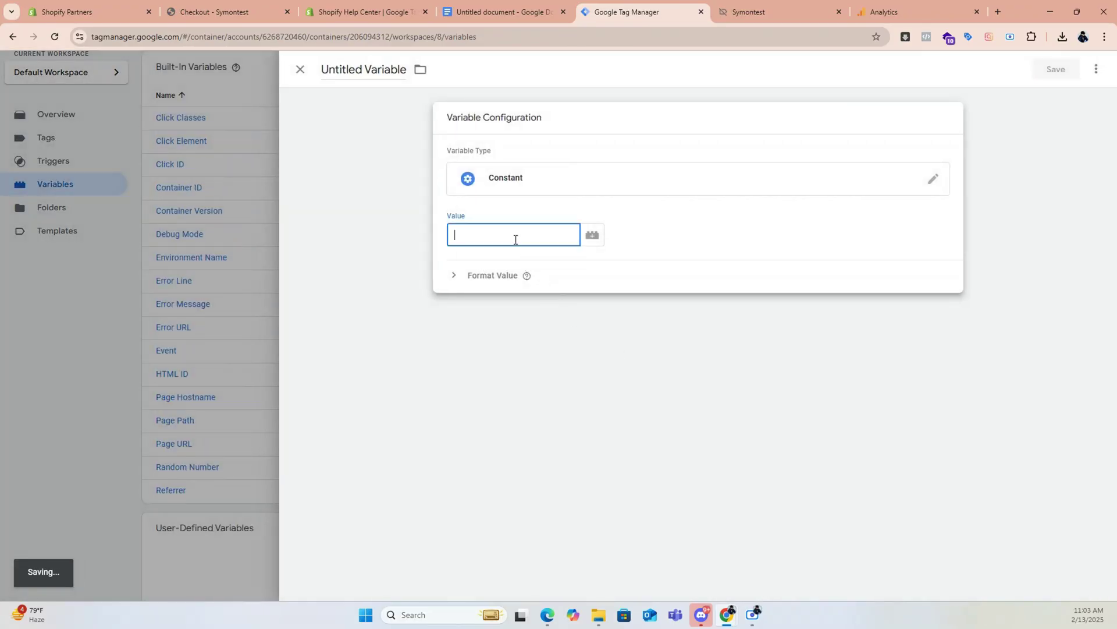
pyautogui.hotkey('ctrl', 'v')
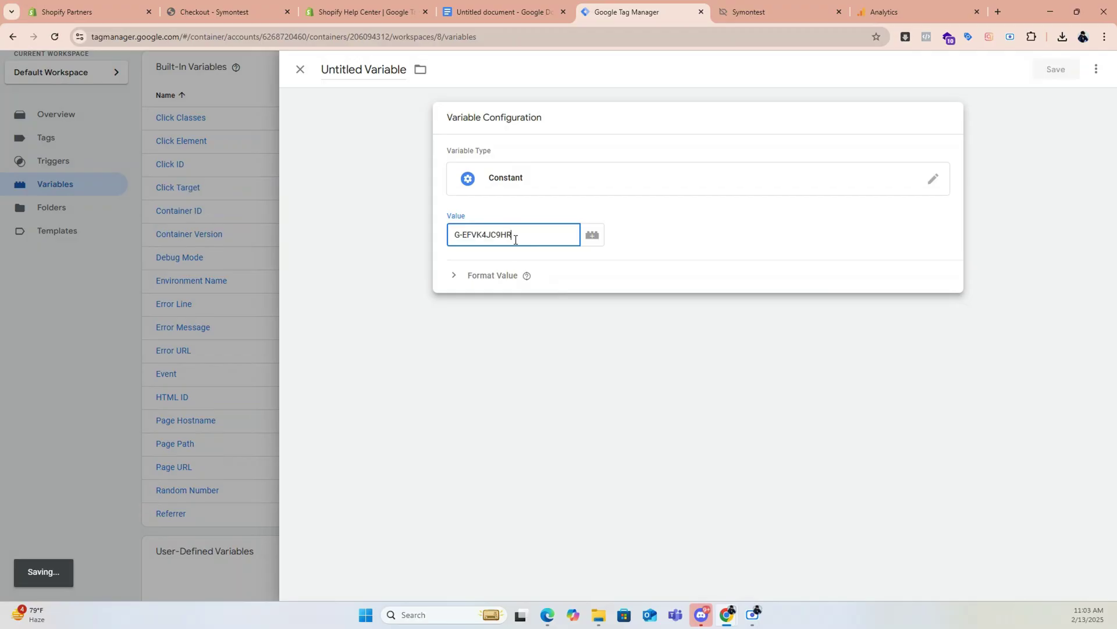
# Name the new constant variable "Google Tag" and save it
pyautogui.click(404, 71)
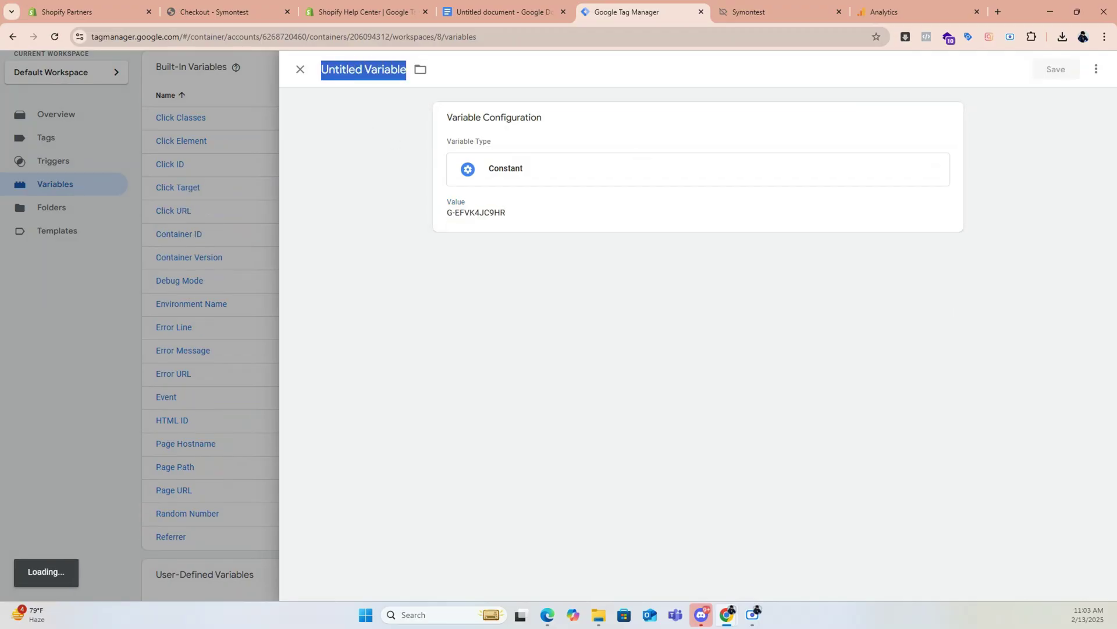
pyautogui.write('Google Tag')
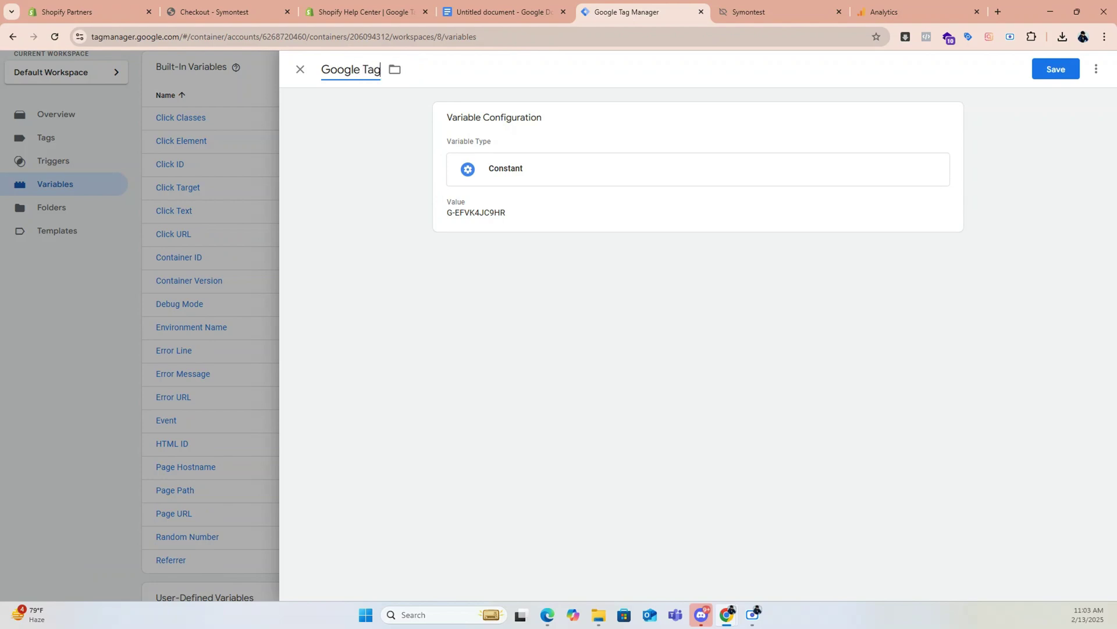
pyautogui.click(1056, 69)
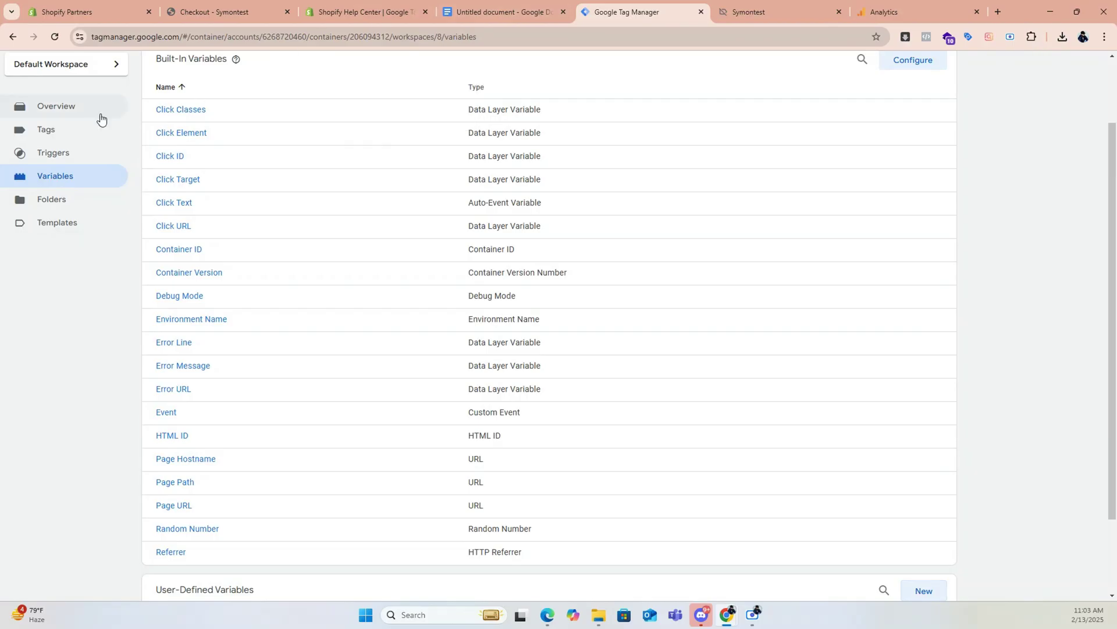
# Create a new tag of type Google Tag with the {{Google Tag}} variable as its tag ID
pyautogui.click(32, 132)
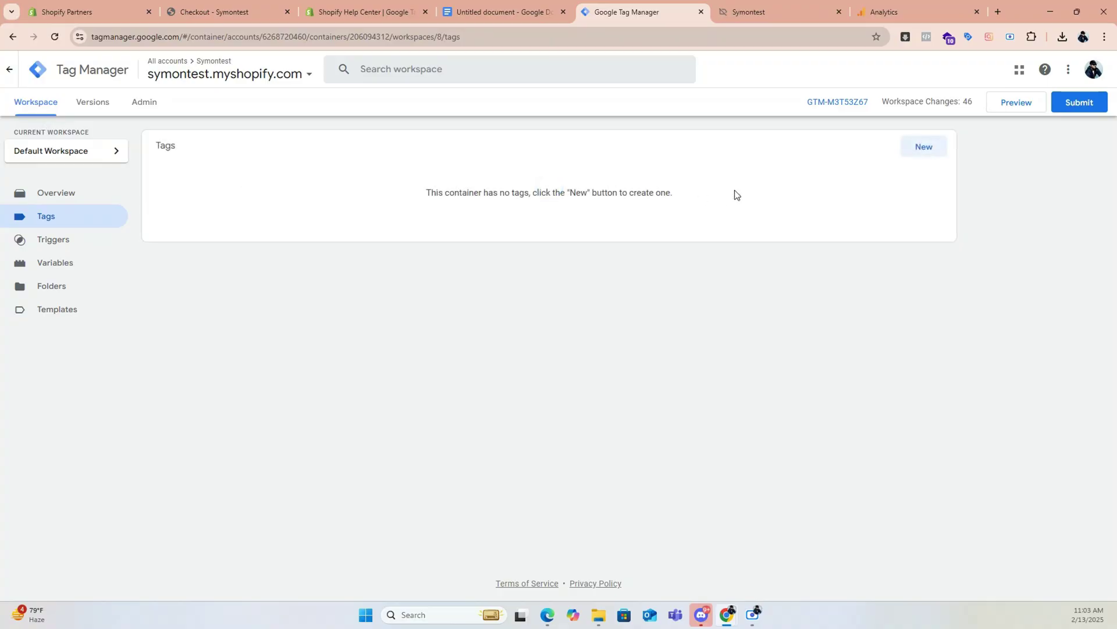
pyautogui.click(924, 147)
pyautogui.click(799, 173)
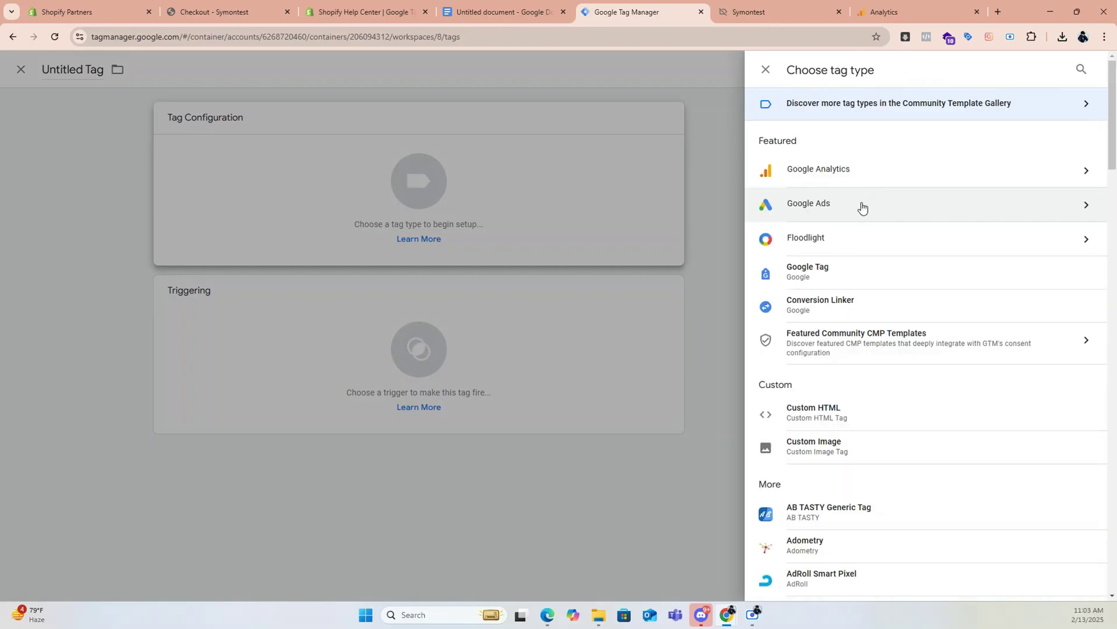
pyautogui.click(847, 271)
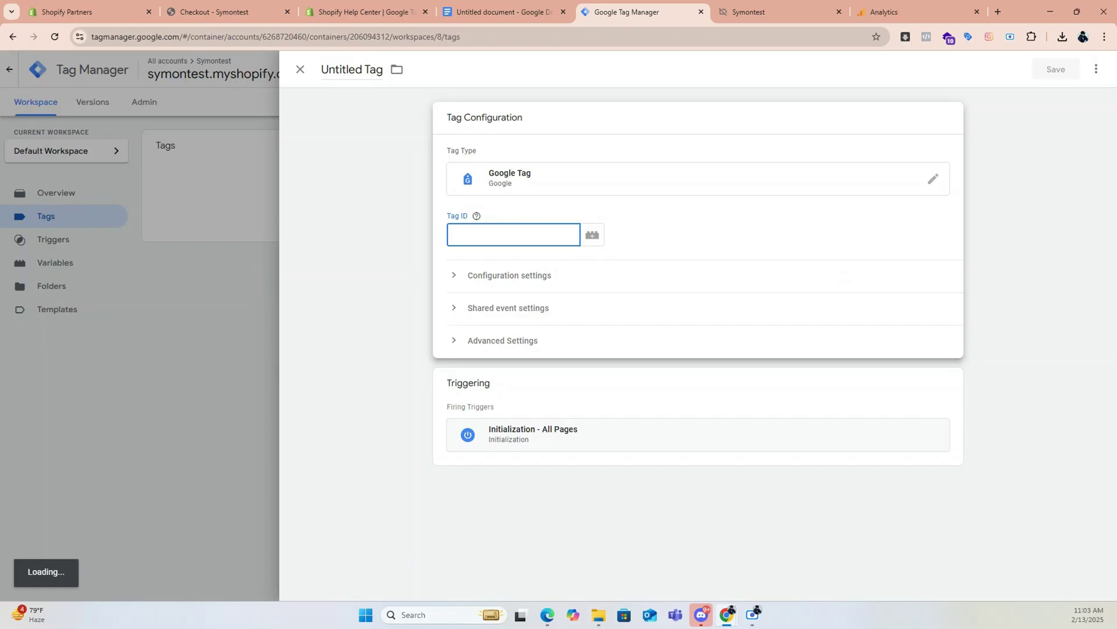
pyautogui.write('{{')
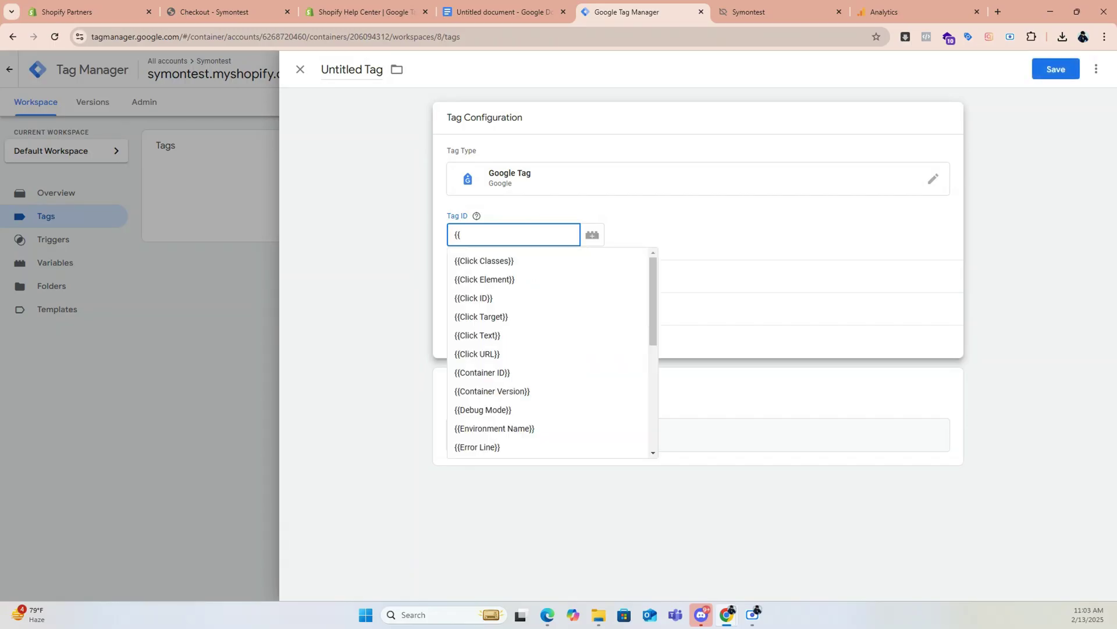
pyautogui.scroll(-3, 527, 367)
pyautogui.click(518, 348)
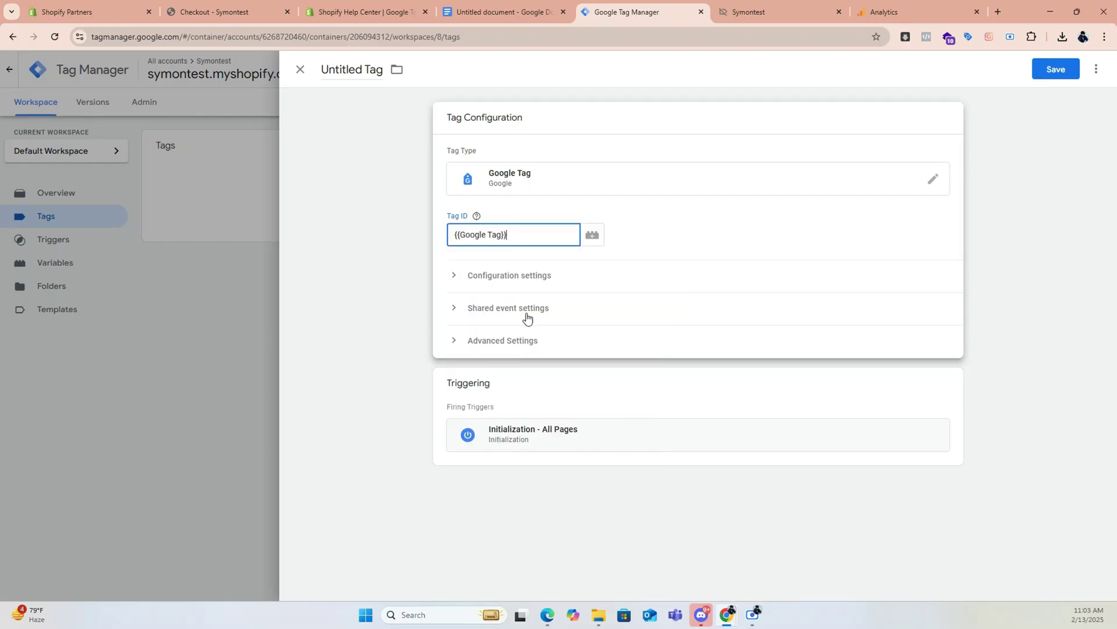
# Replace the tag's Initialization - All Pages firing trigger with the All Pages page view trigger
pyautogui.click(946, 385)
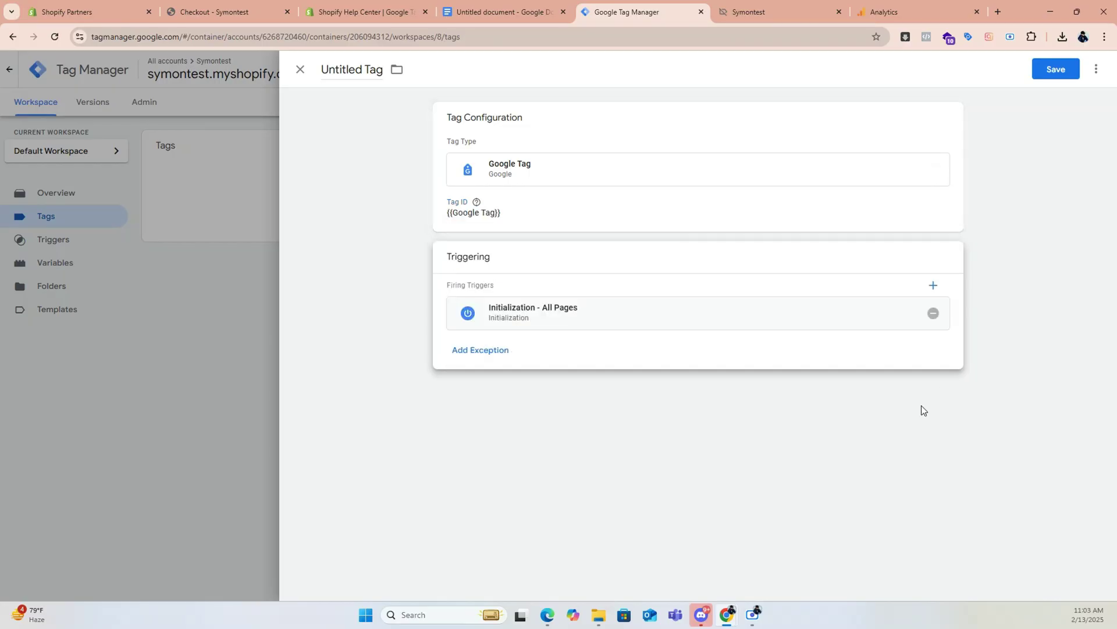
pyautogui.click(934, 318)
pyautogui.click(596, 344)
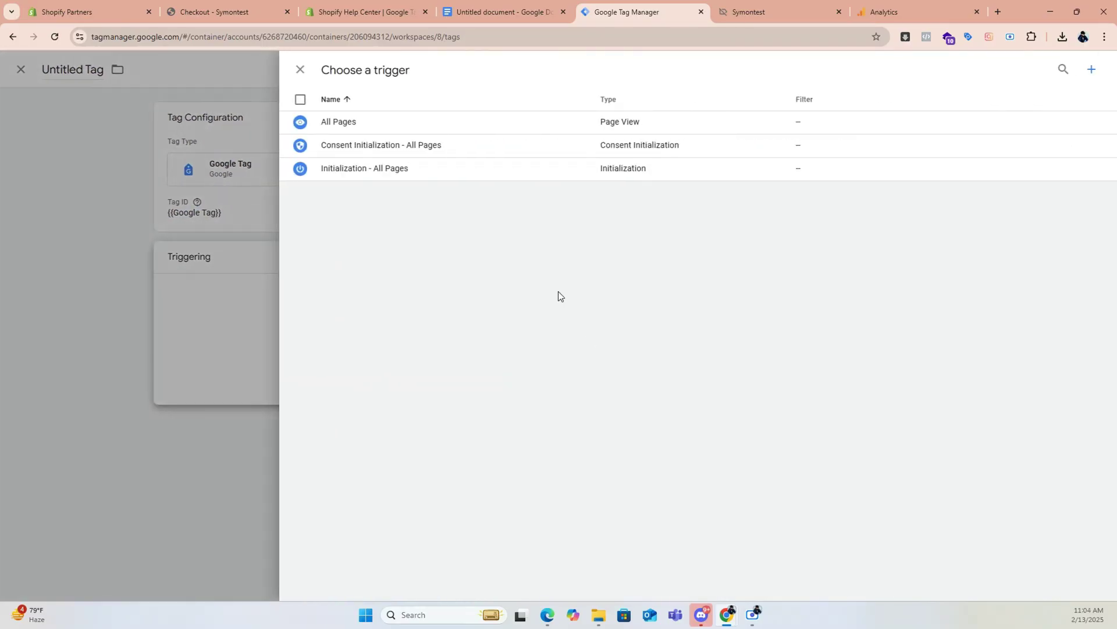
pyautogui.click(362, 132)
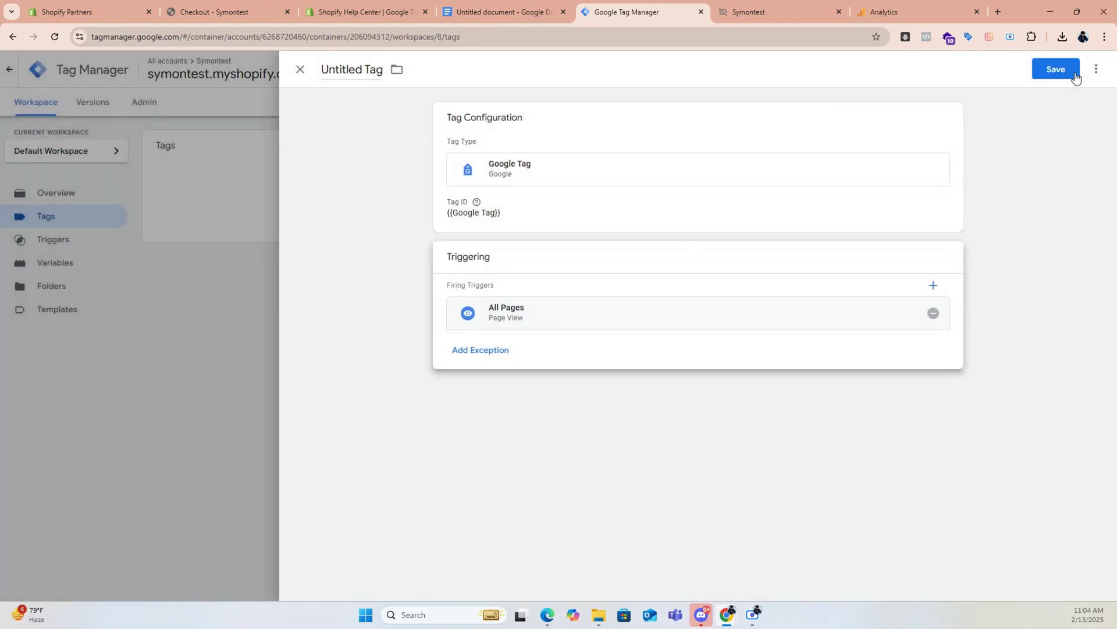
# Name the new tag "GA4 Tag" and save it
pyautogui.click(360, 69)
pyautogui.hotkey('ctrl', 'a')
pyautogui.write('GA')
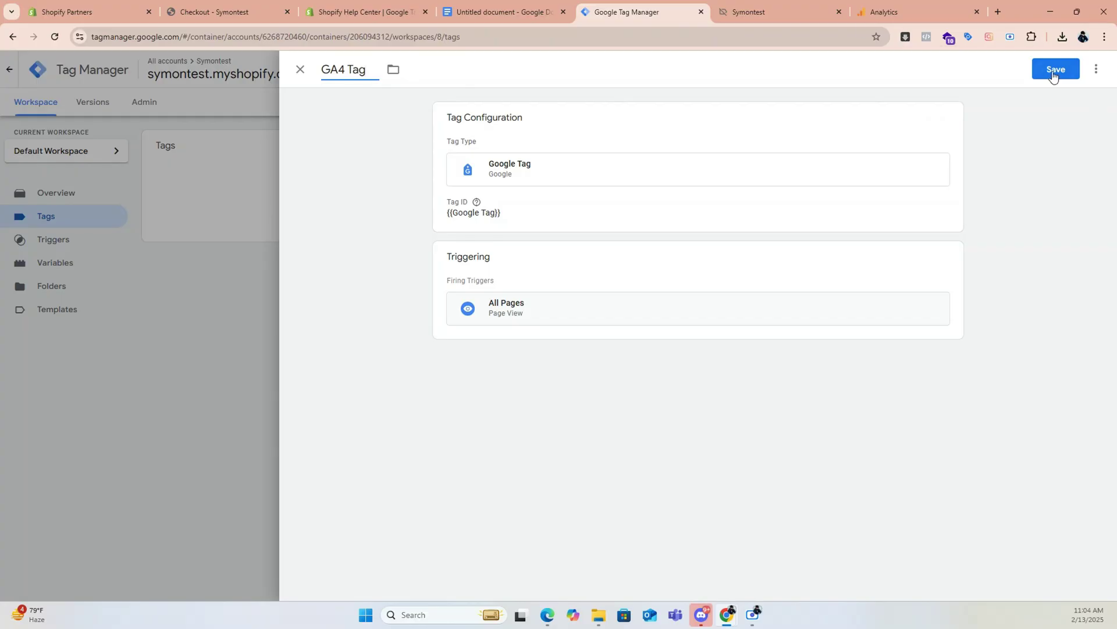
pyautogui.click(1053, 72)
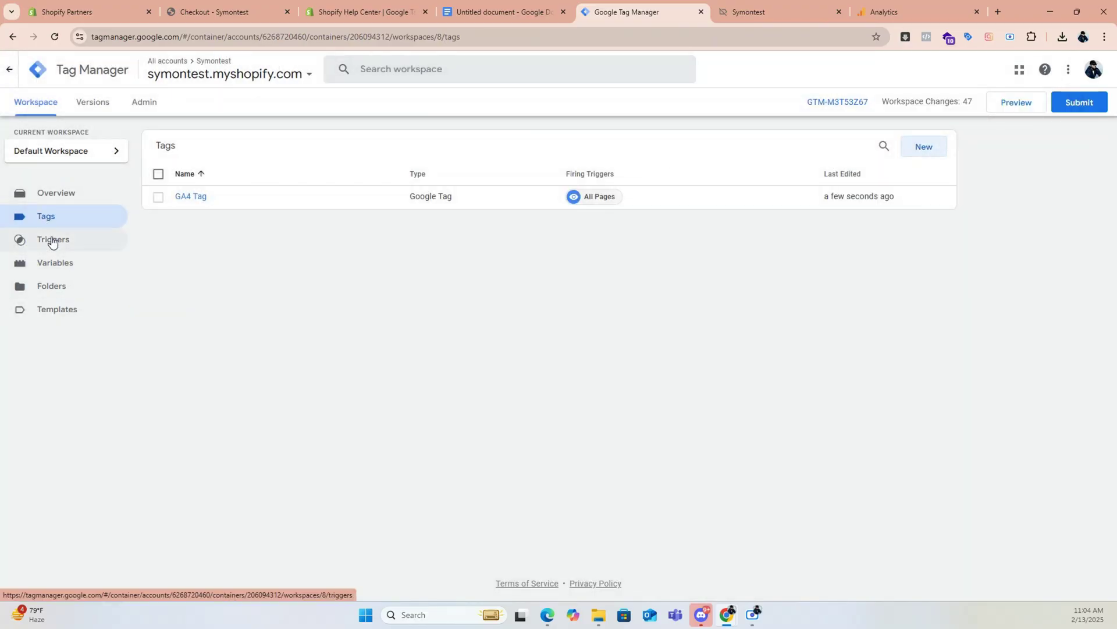
# Review the checkout event code on the Shopify help page and the variables listed in the Tag Manager container
pyautogui.click(56, 265)
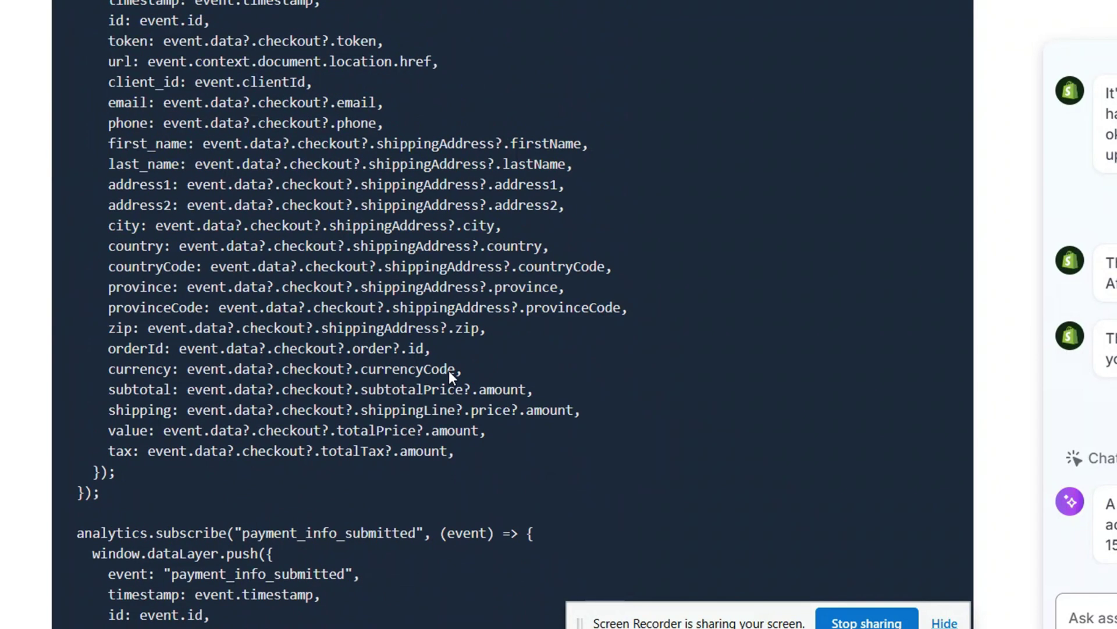
pyautogui.scroll(-15, 450, 370)
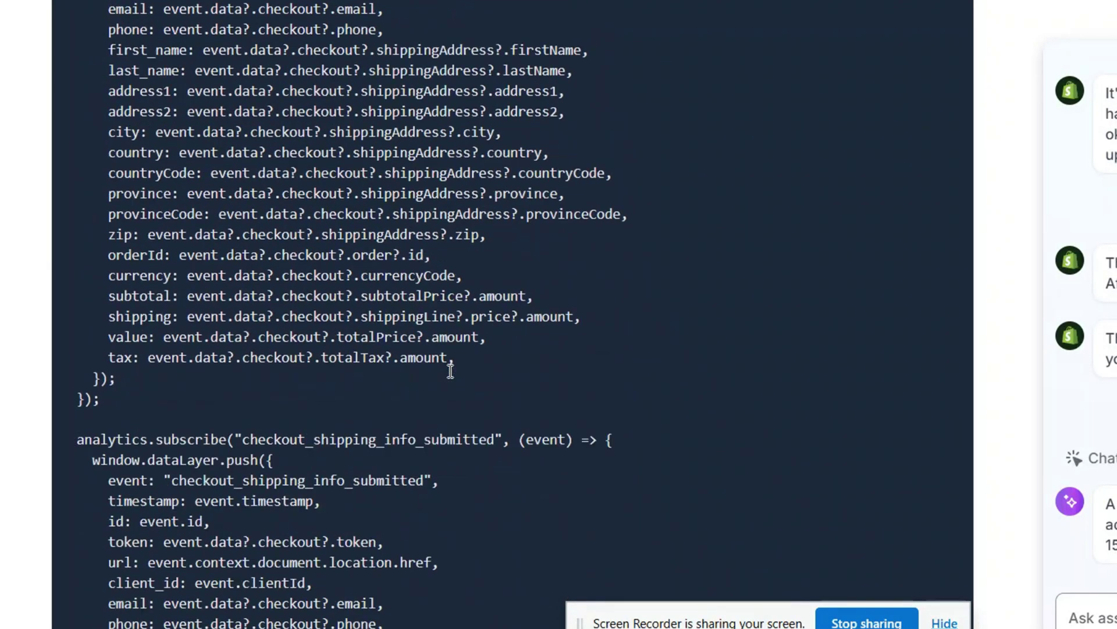
pyautogui.scroll(-2, 450, 371)
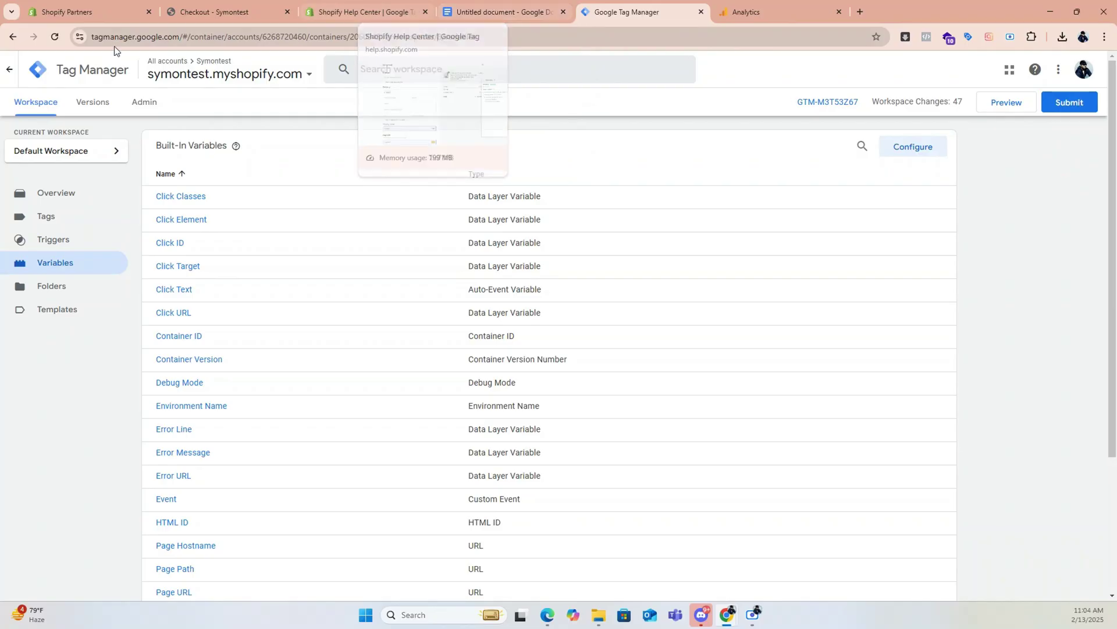
pyautogui.scroll(-4, 345, 419)
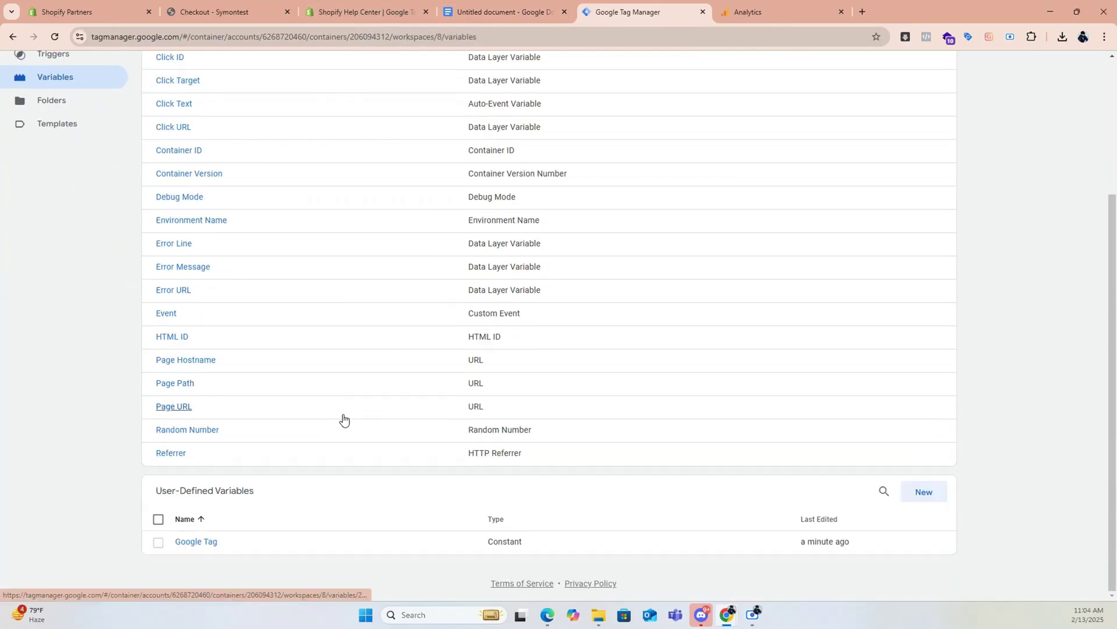
pyautogui.scroll(4, 131, 279)
# Start a new trigger in the container and choose Custom Event as its trigger type
pyautogui.click(71, 243)
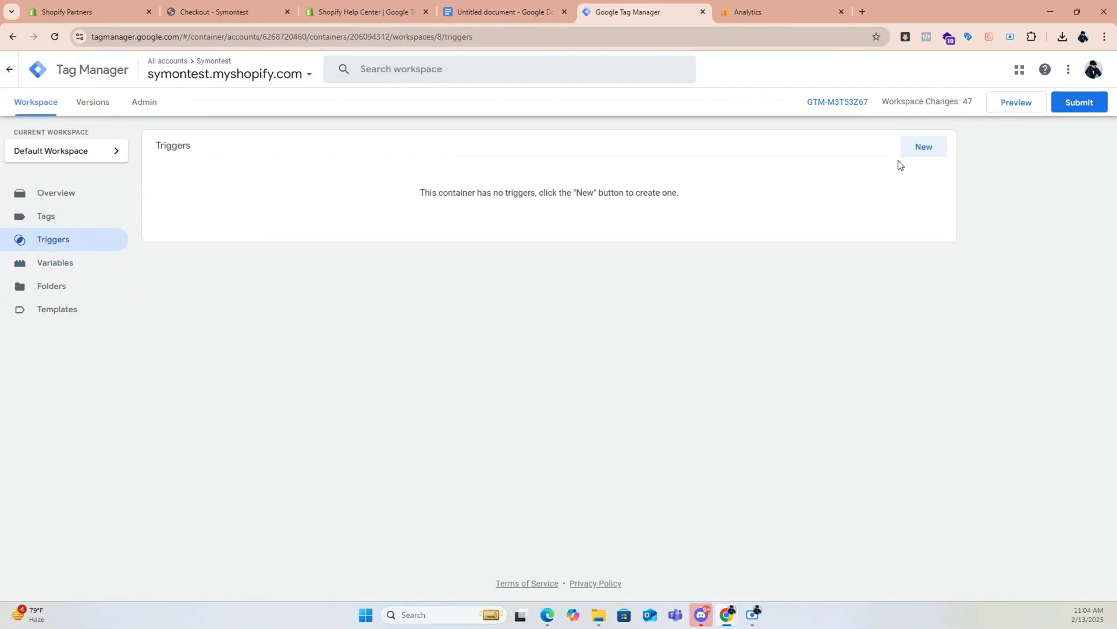
pyautogui.click(923, 145)
pyautogui.click(709, 194)
pyautogui.scroll(-3, 793, 277)
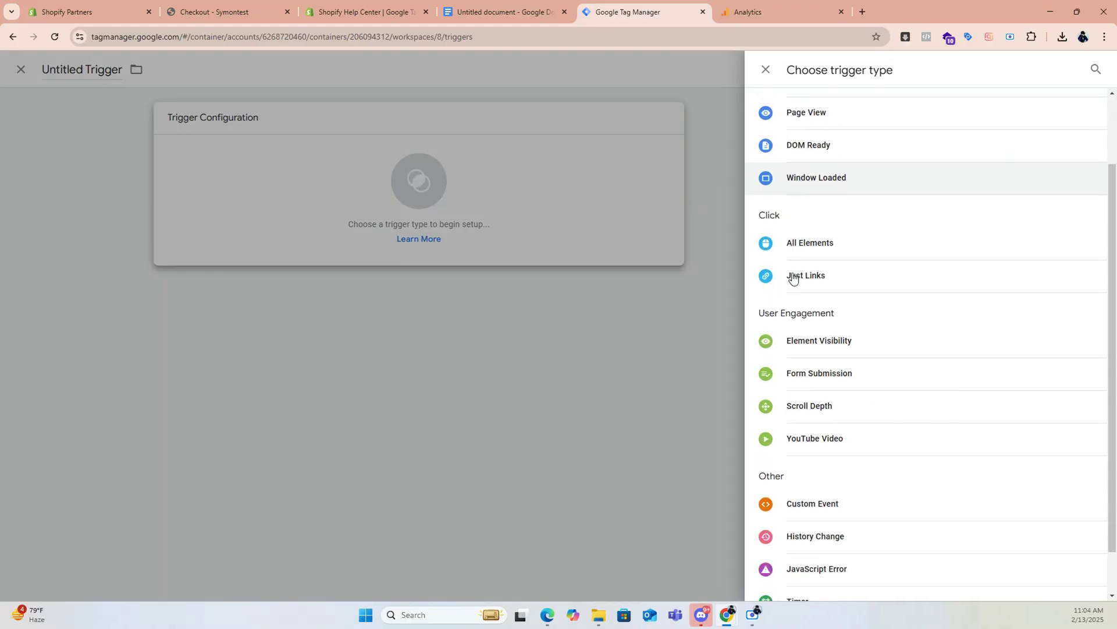
pyautogui.click(829, 458)
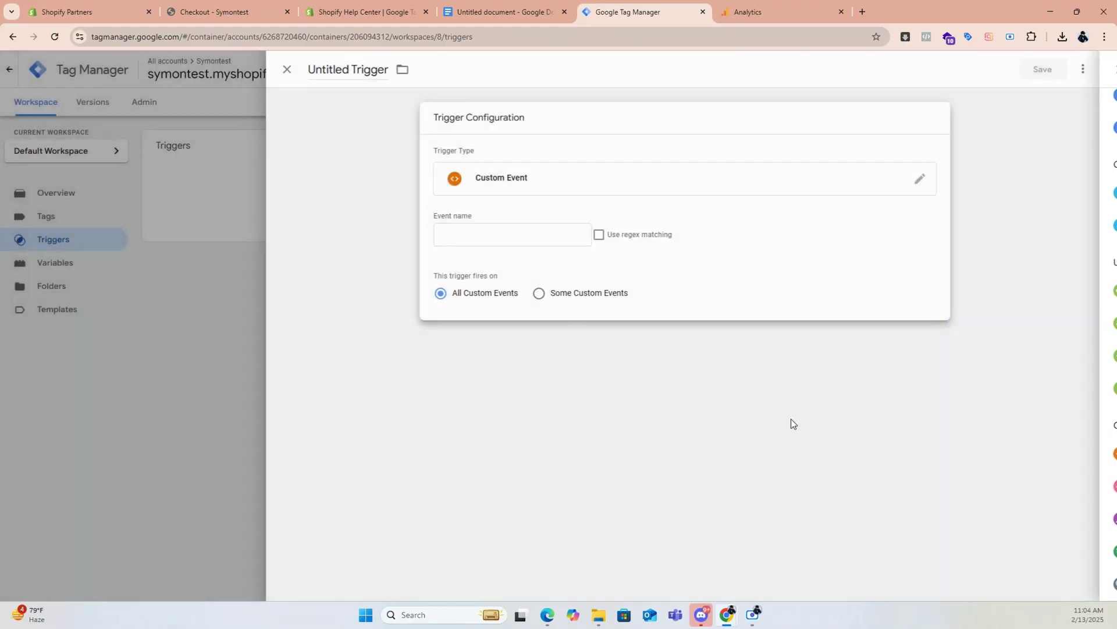
# Copy product_viewed from the event list in Google Docs and enter it as the trigger's event name in Tag Manager
pyautogui.click(501, 233)
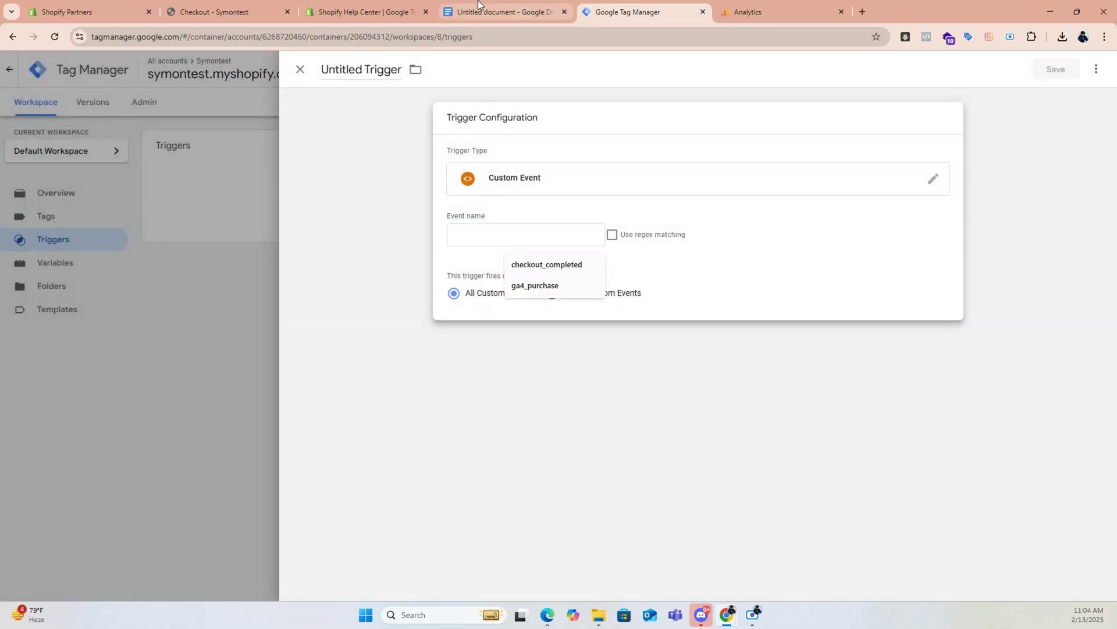
pyautogui.click(488, 10)
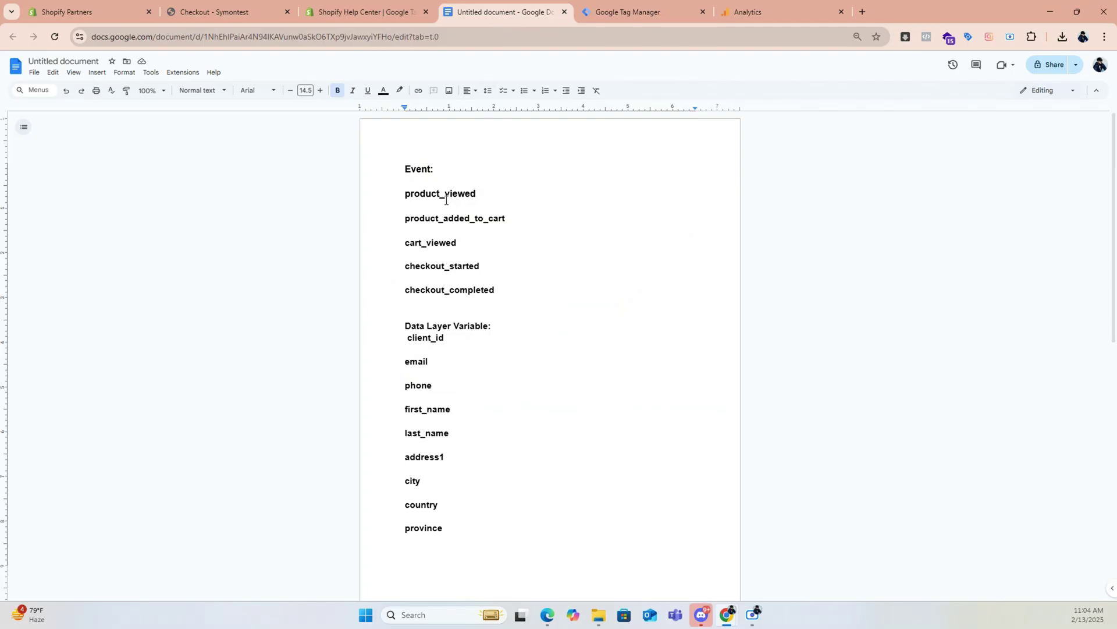
pyautogui.scroll(-1, 483, 175)
pyautogui.scroll(1, 476, 175)
pyautogui.moveTo(465, 192); pyautogui.dragTo(415, 194)
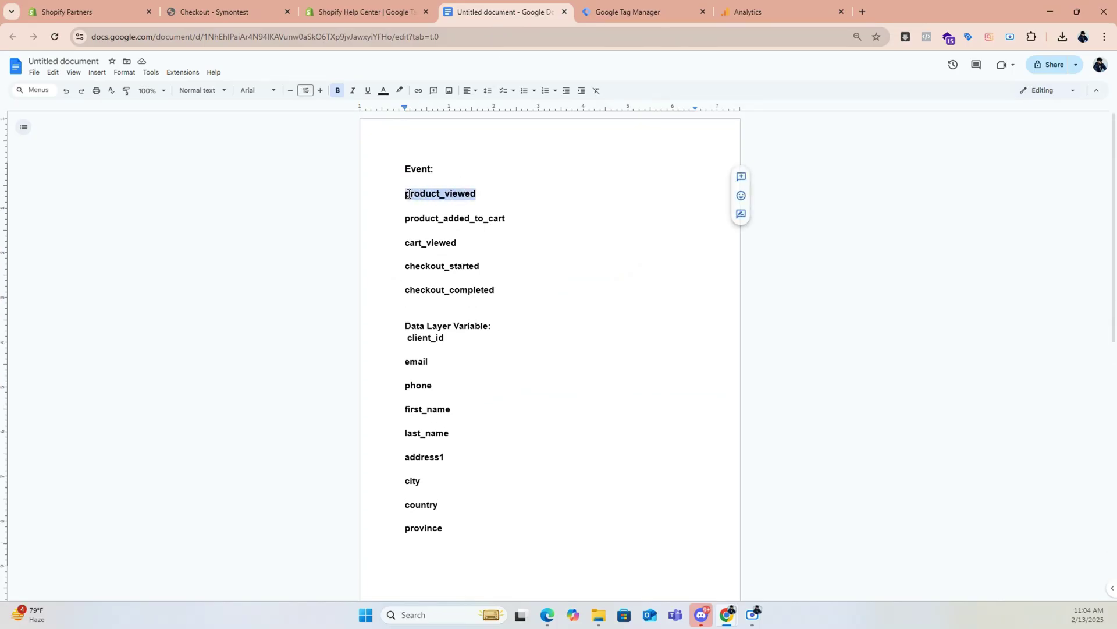
pyautogui.click(617, 10)
pyautogui.click(519, 233)
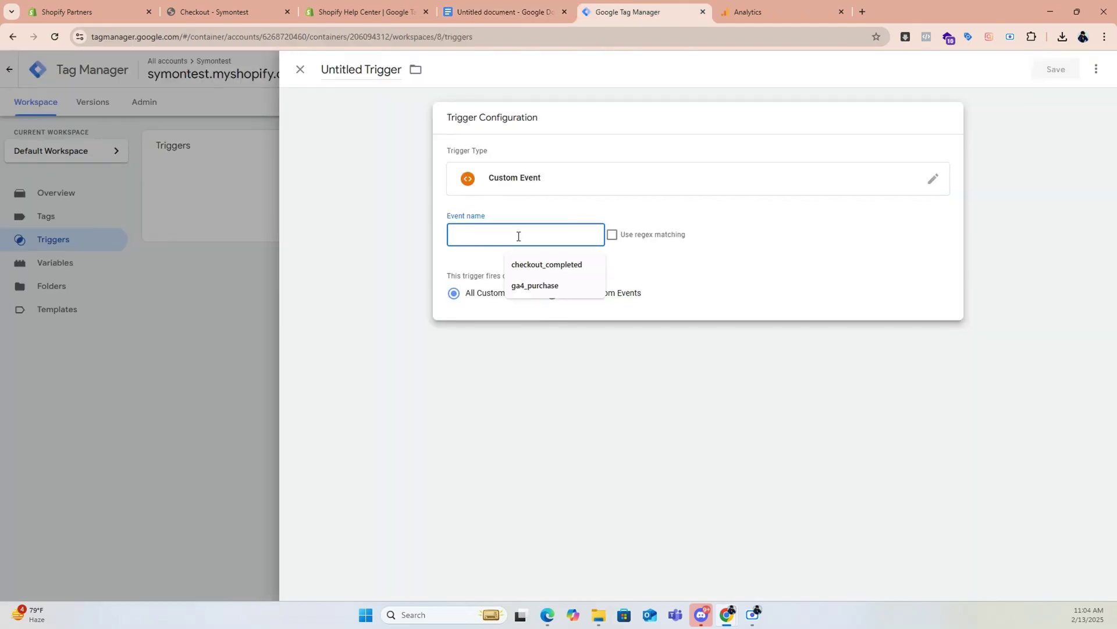
pyautogui.write('product_viewed')
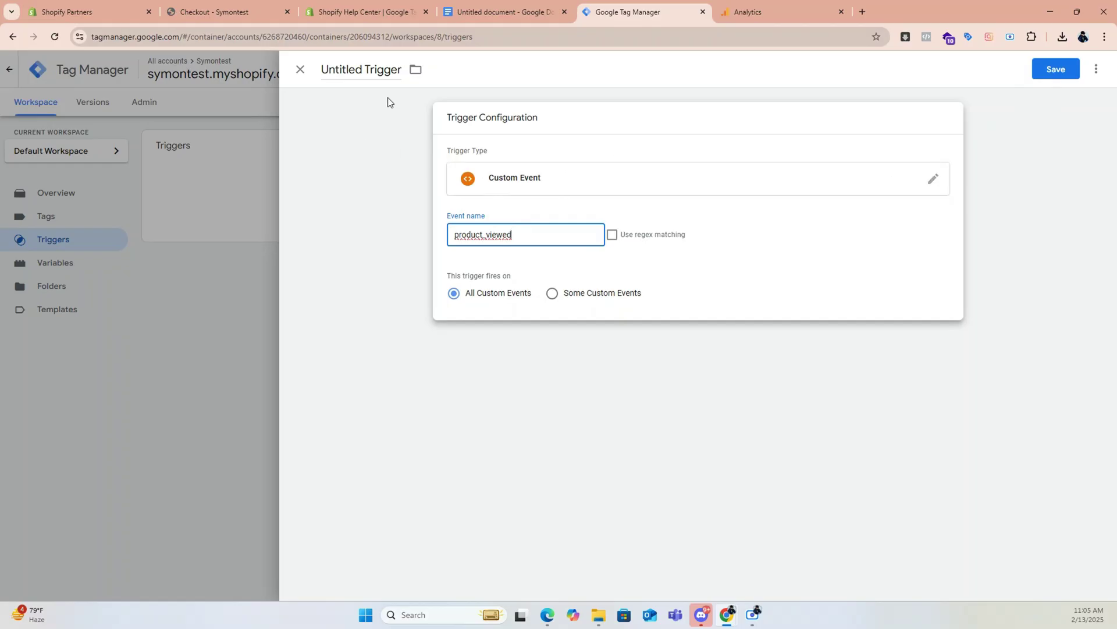
# Name the custom event trigger product_viewed and save it
pyautogui.click(400, 69)
pyautogui.moveTo(322, 70); pyautogui.dragTo(377, 70)
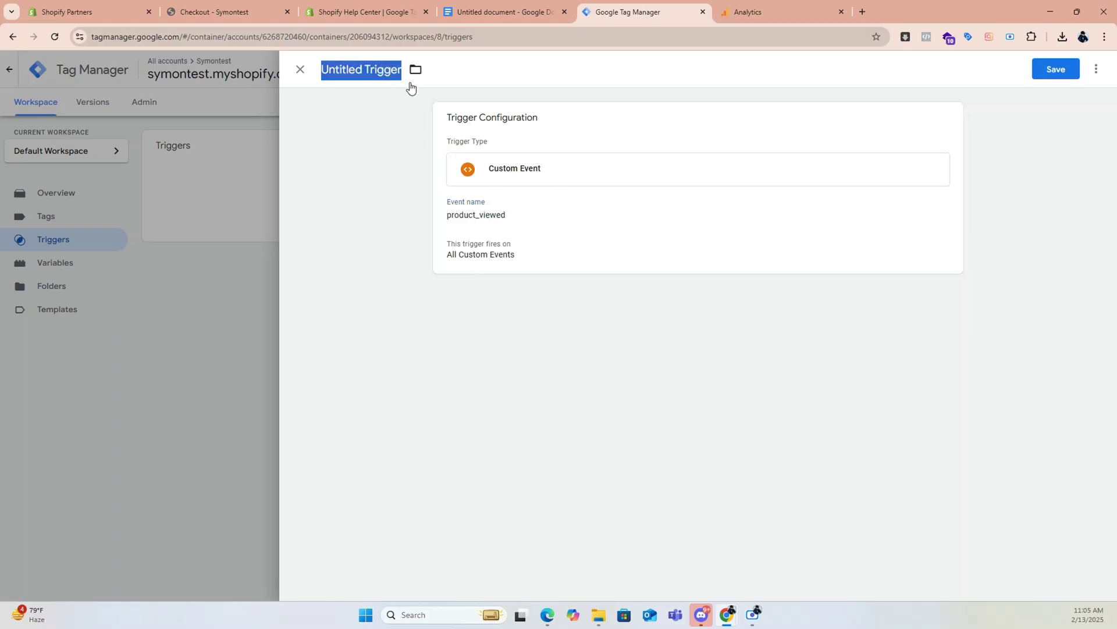
pyautogui.write('product_viewed')
pyautogui.click(1055, 71)
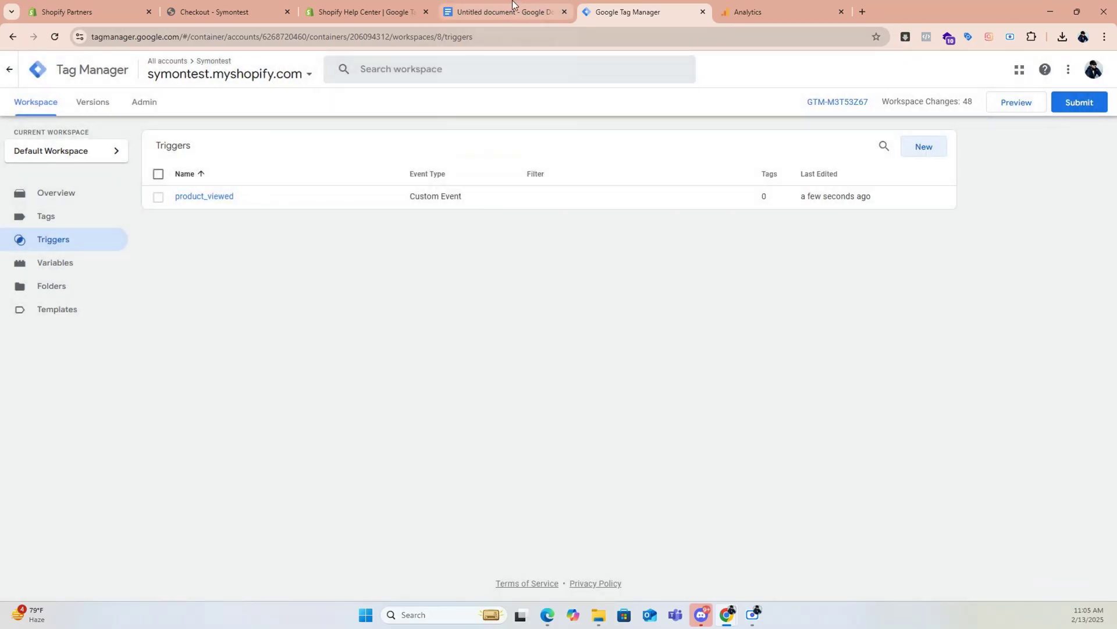
# Copy the event name product_added_to_cart from the Google Docs list and duplicate the product_viewed trigger in Tag Manager
pyautogui.click(513, 12)
pyautogui.moveTo(505, 218); pyautogui.dragTo(407, 220)
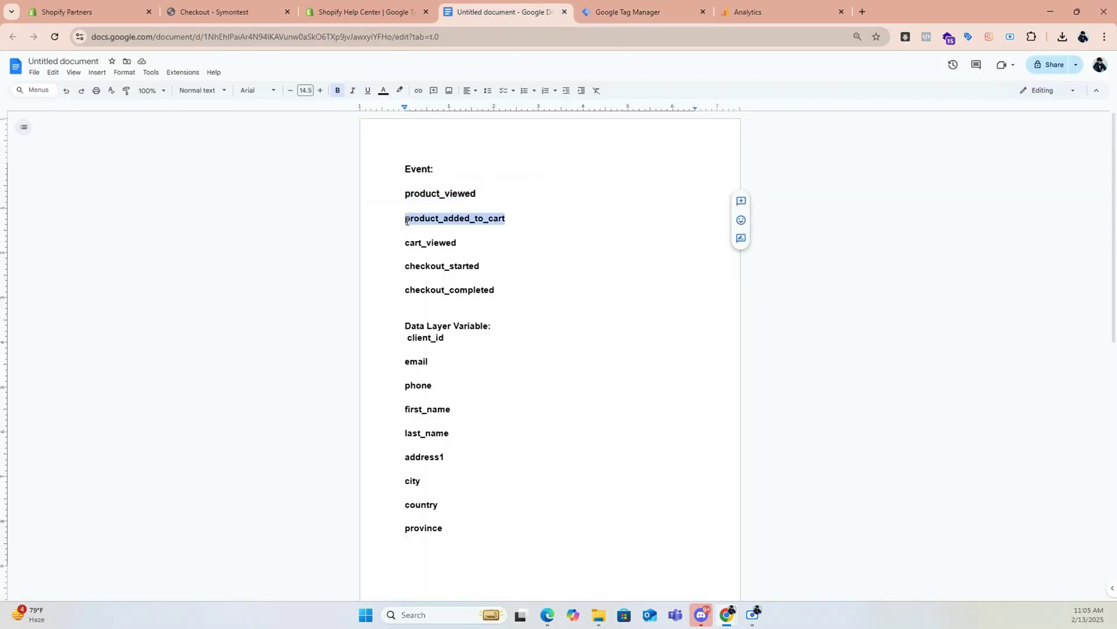
pyautogui.click(619, 13)
pyautogui.click(195, 195)
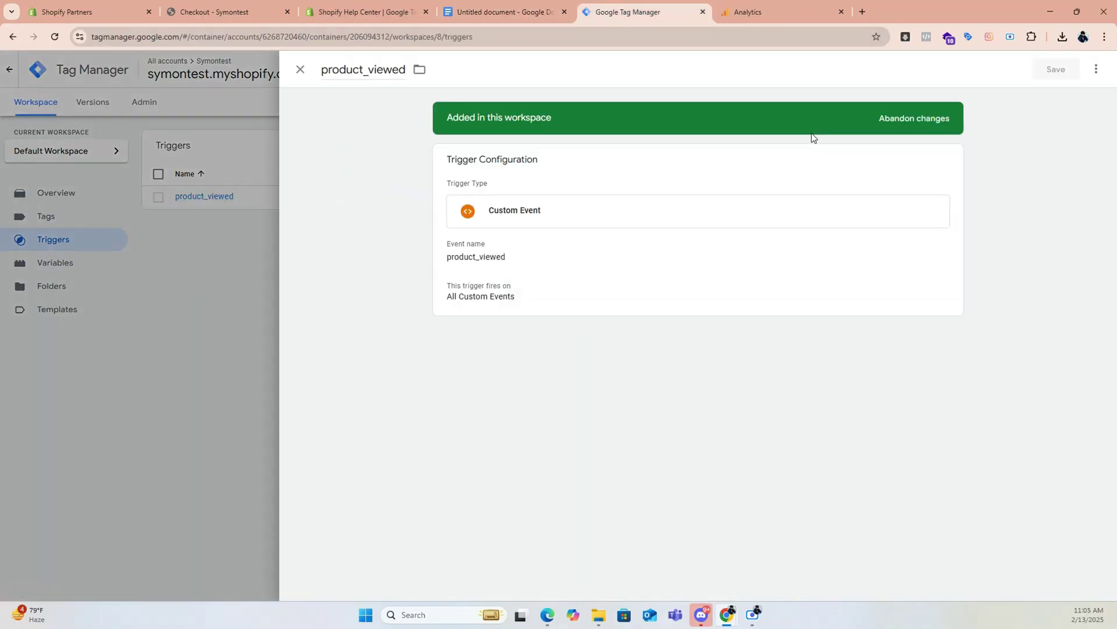
pyautogui.click(1097, 70)
pyautogui.click(1059, 96)
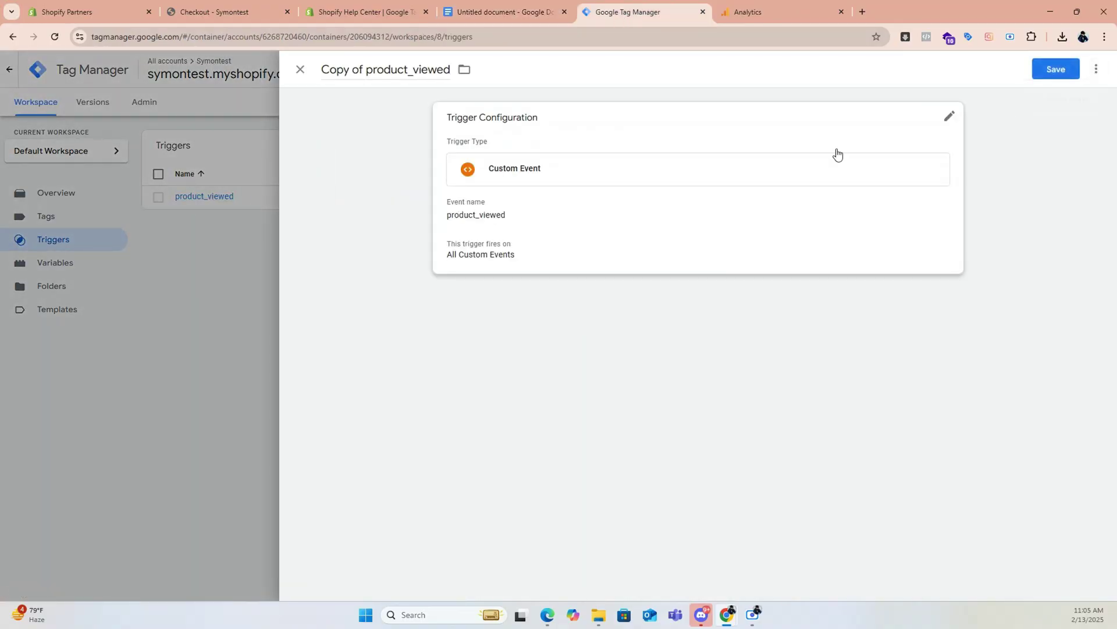
# Set both the event name and the trigger name of the duplicate to product_added_to_cart and save it
pyautogui.click(487, 224)
pyautogui.moveTo(525, 235); pyautogui.dragTo(447, 240)
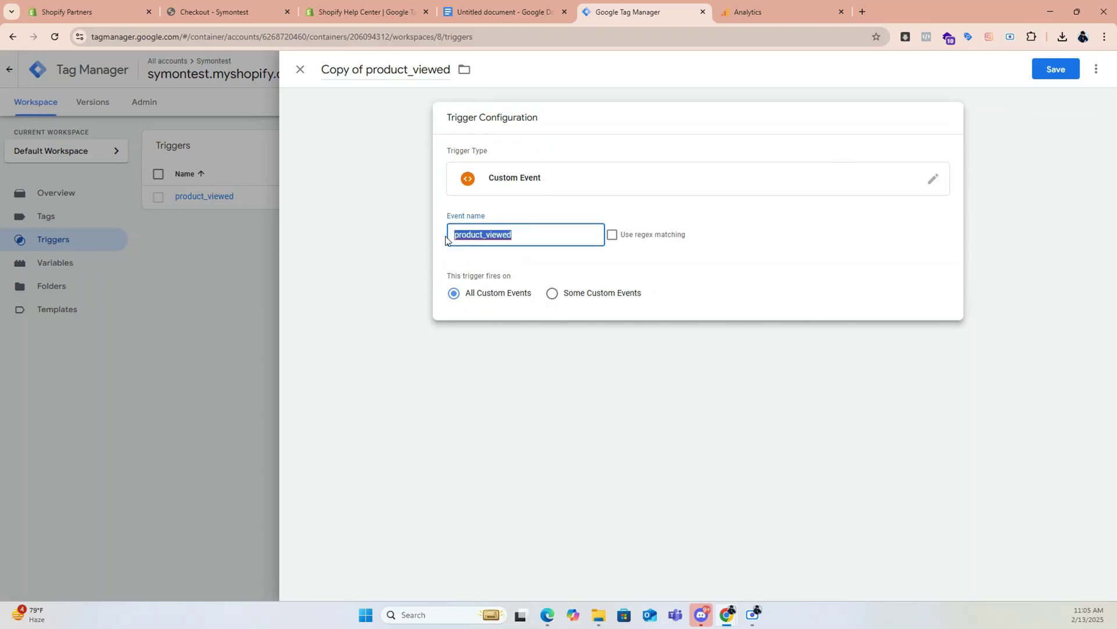
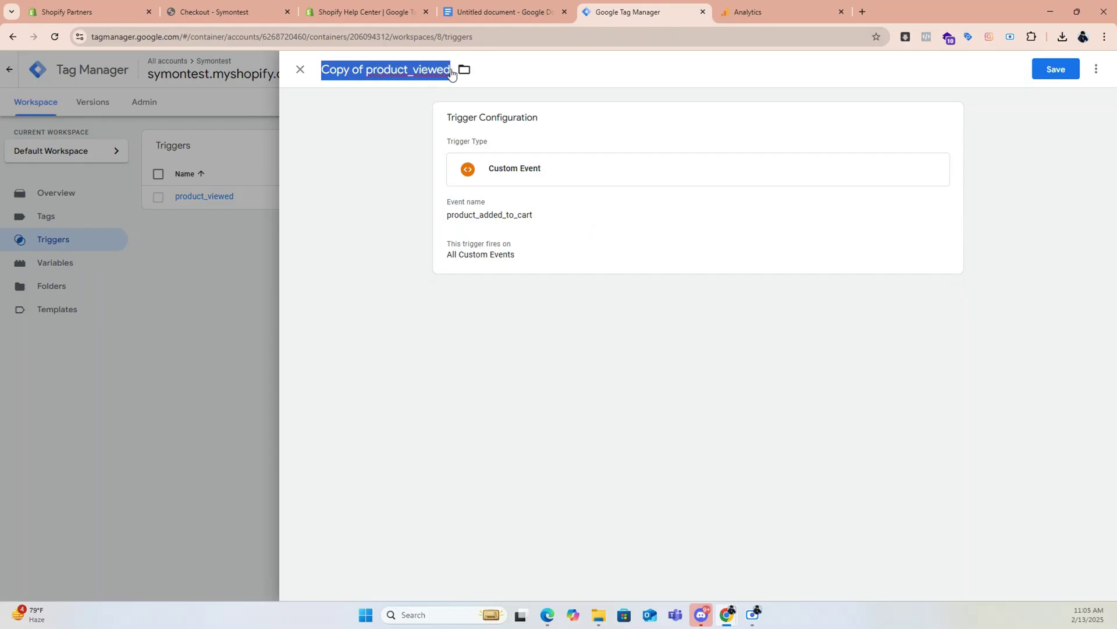
pyautogui.write('product_added_to_cart')
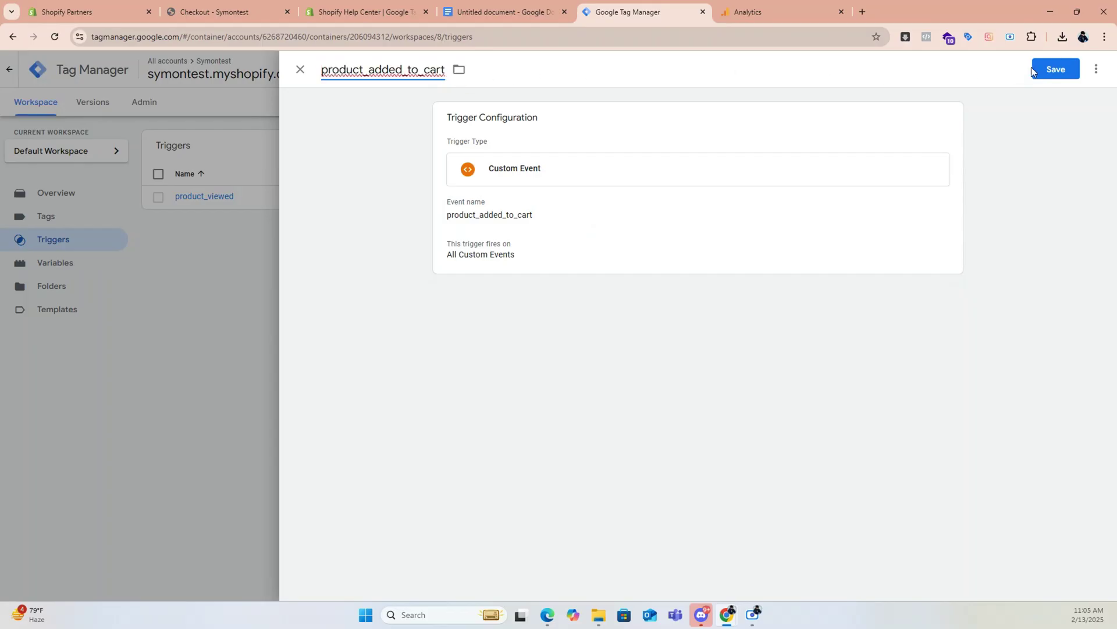
pyautogui.click(1062, 70)
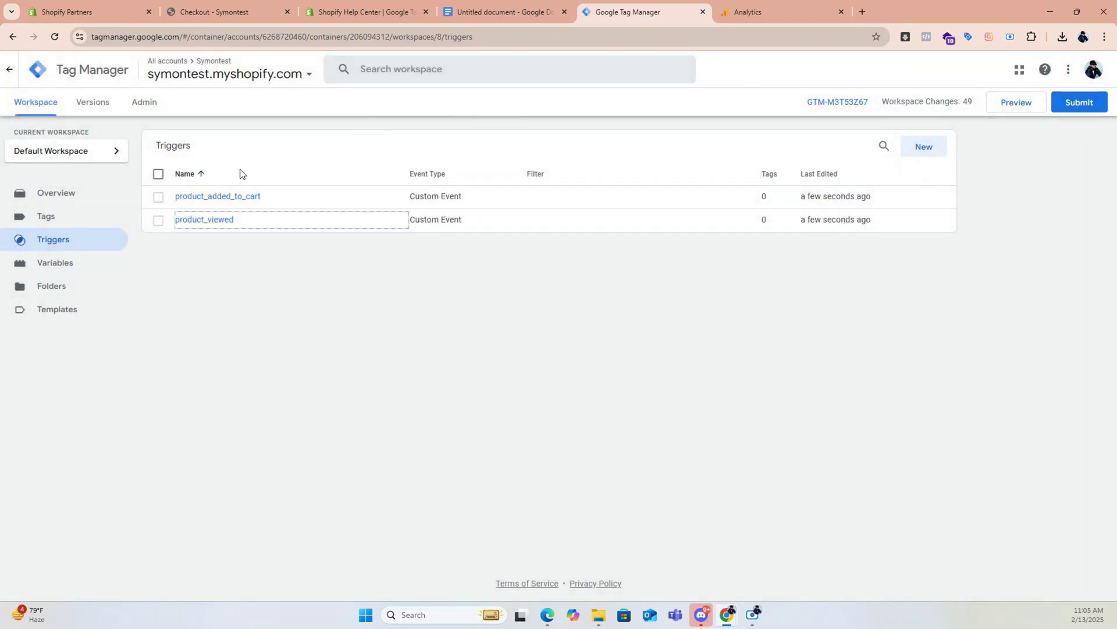
# Duplicate the product_added_to_cart trigger, copy the event name cart_viewed from the Google Docs list, and return to the duplicate in Tag Manager
pyautogui.click(221, 198)
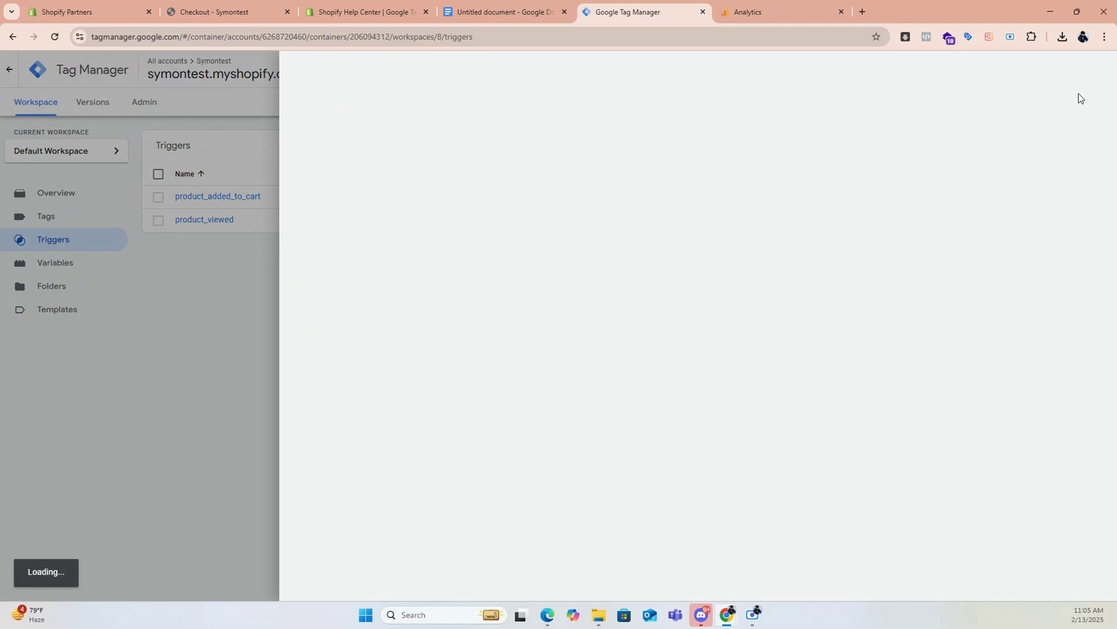
pyautogui.click(1096, 69)
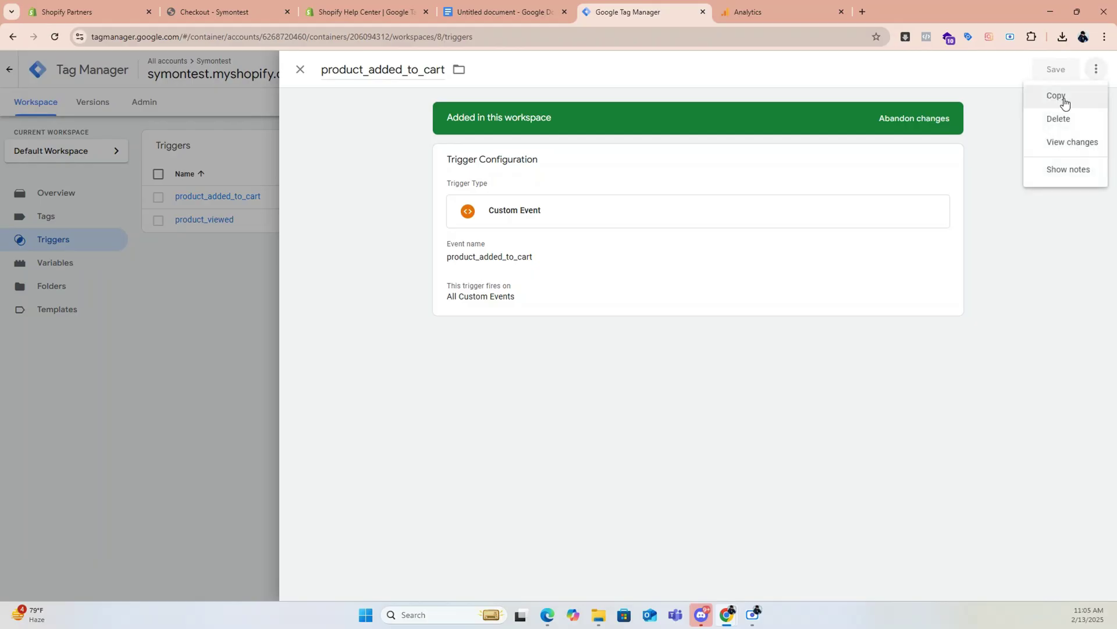
pyautogui.click(1065, 103)
pyautogui.click(504, 12)
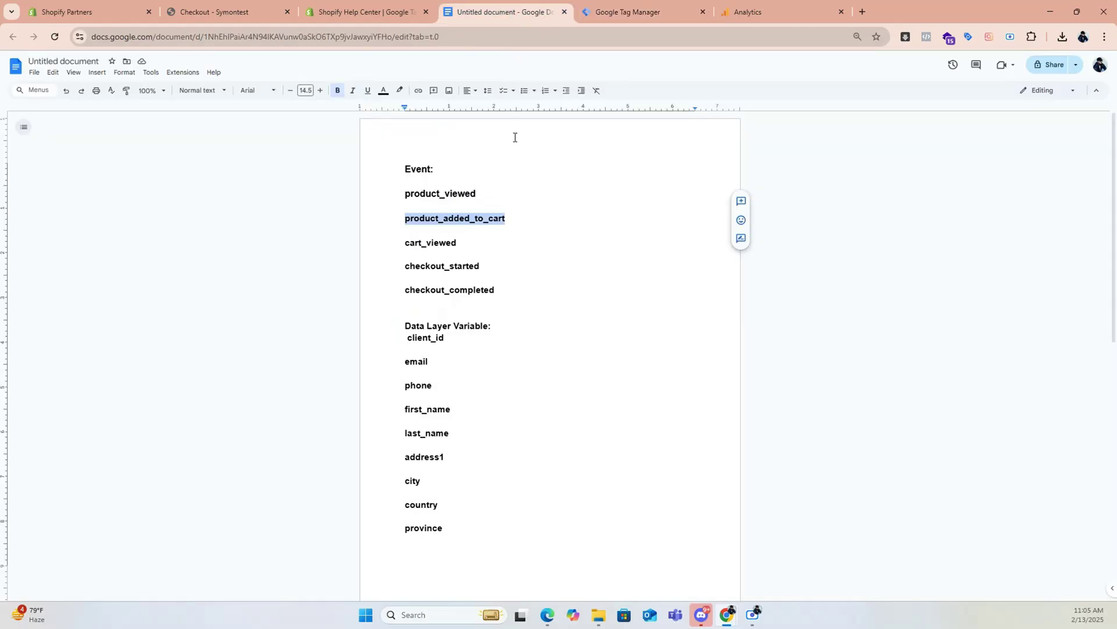
pyautogui.moveTo(457, 242); pyautogui.dragTo(404, 243)
pyautogui.hotkey('ctrl', 'c')
pyautogui.click(650, 12)
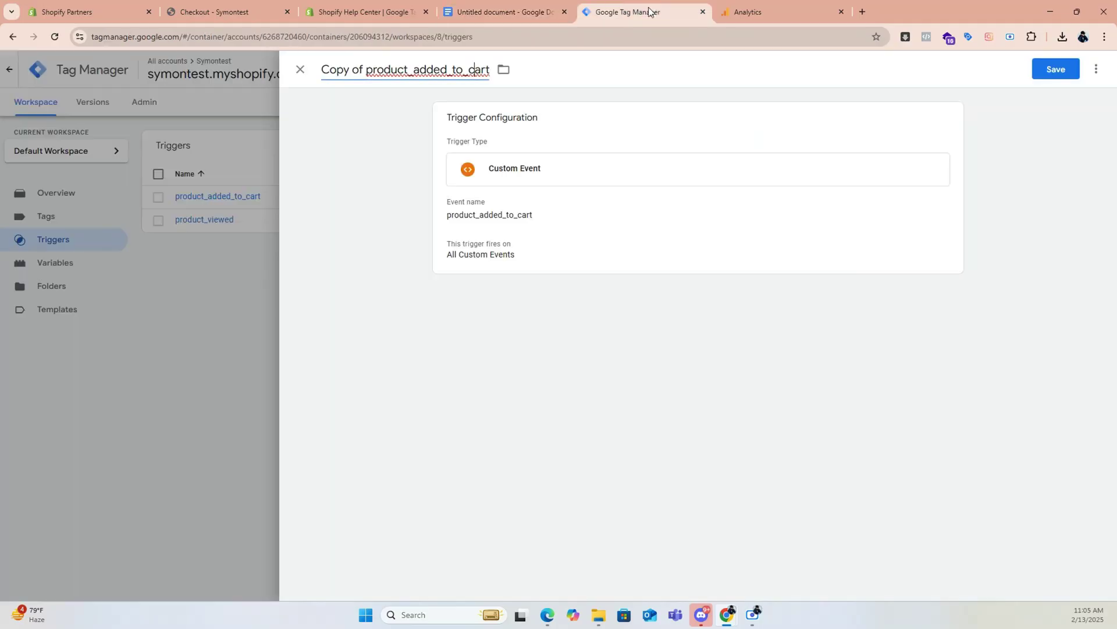
# Name the duplicate of the product_added_to_cart trigger cart_viewed and save it
pyautogui.click(501, 223)
pyautogui.click(431, 239)
pyautogui.click(418, 79)
pyautogui.hotkey('ctrl', 'v')
pyautogui.click(1055, 68)
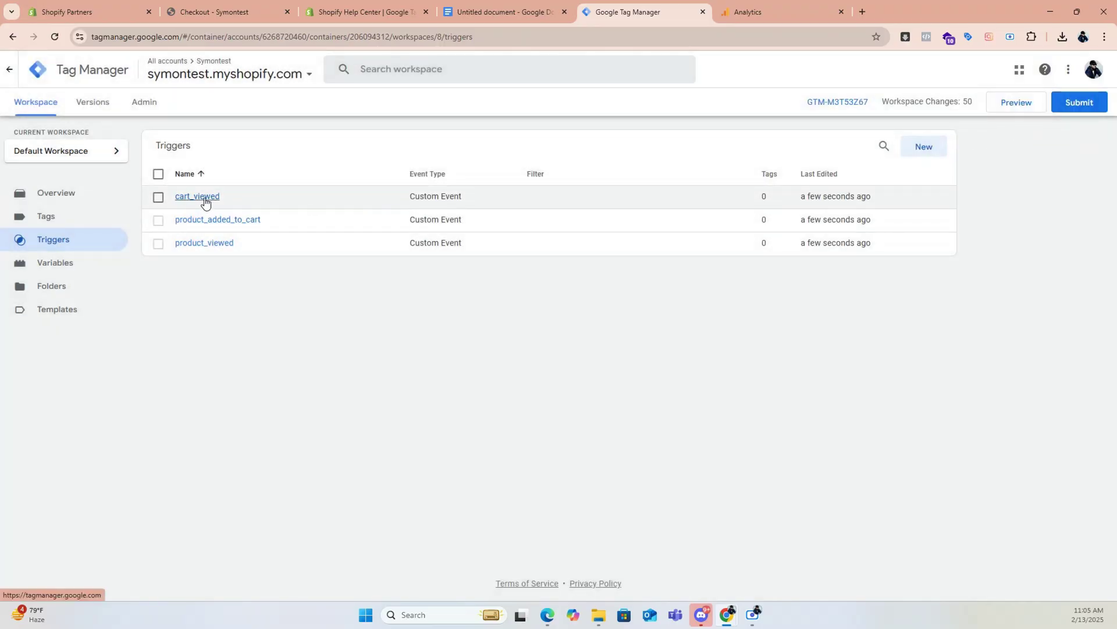
# Open the cart_viewed trigger, set its event name to cart_viewed, and save the change
pyautogui.click(204, 198)
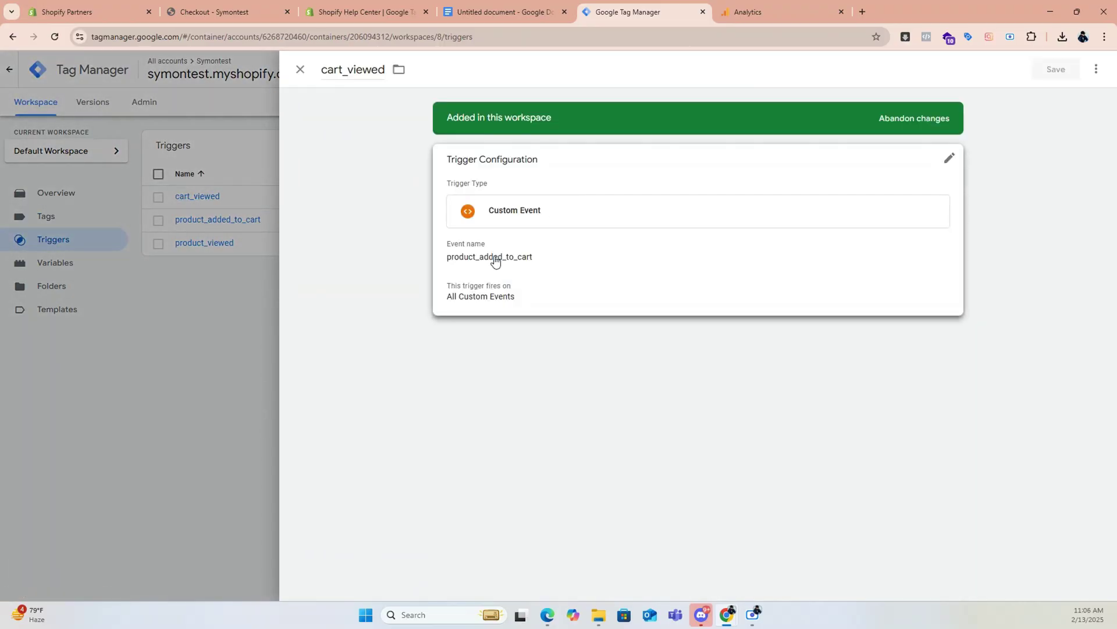
pyautogui.click(476, 238)
pyautogui.doubleClick(548, 275)
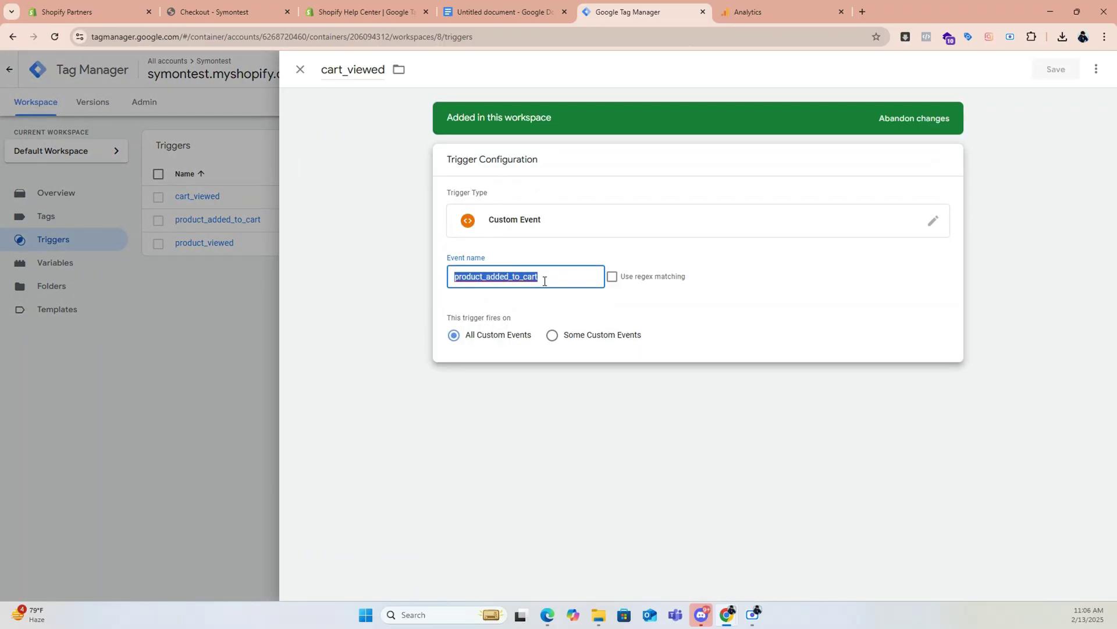
pyautogui.press('super+v')
pyautogui.click(524, 382)
pyautogui.click(1056, 69)
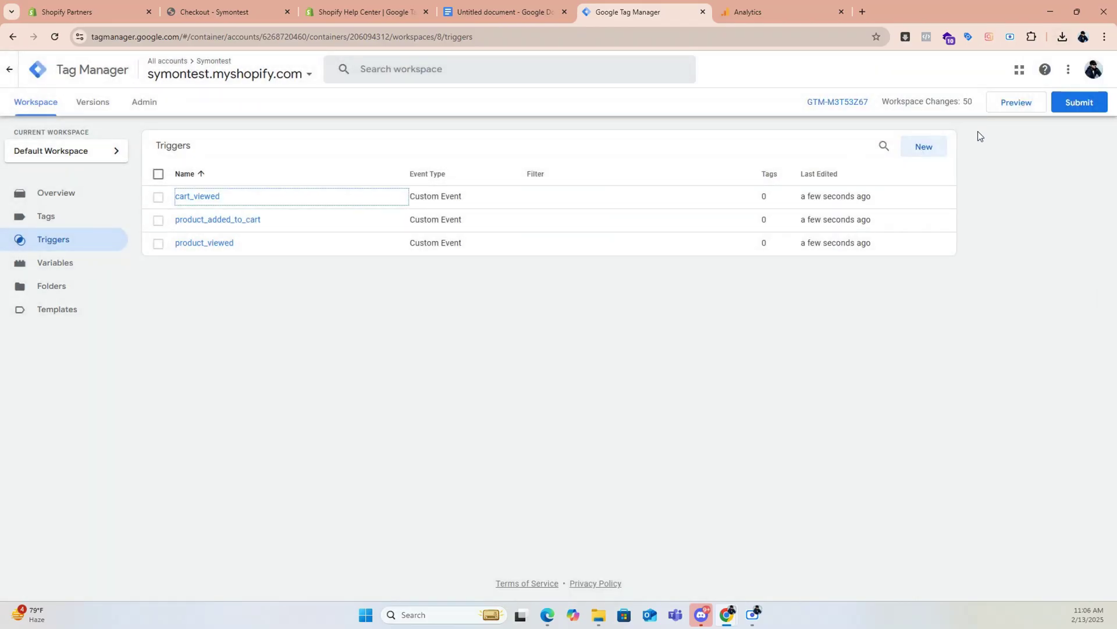
# Duplicate the cart_viewed trigger, copy the event name checkout_started from the Google Docs list, and return to the duplicate in Tag Manager
pyautogui.click(189, 198)
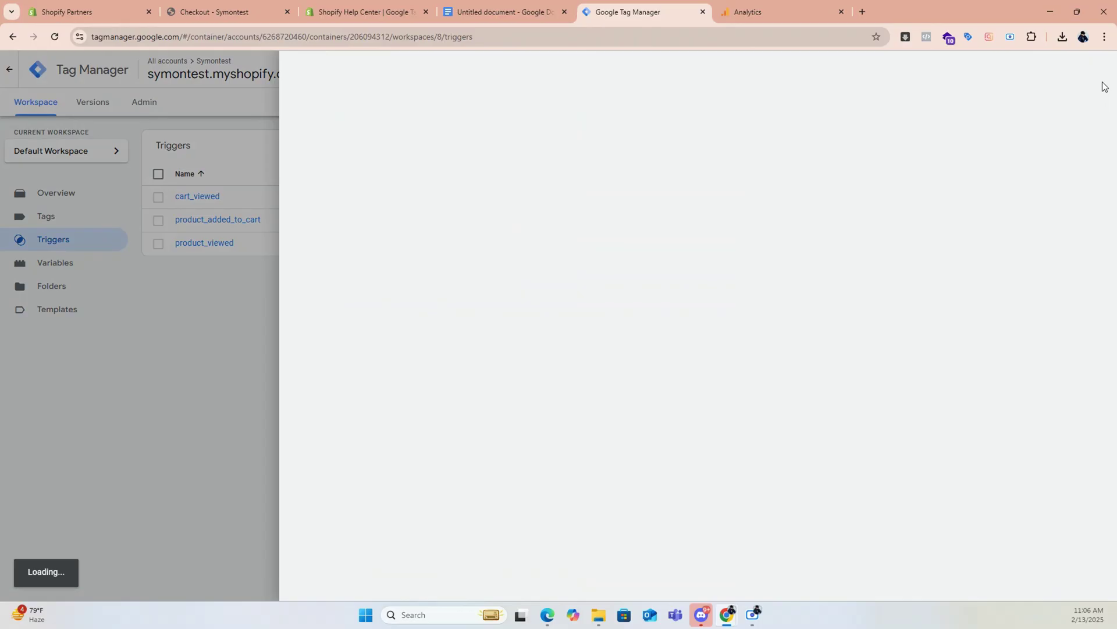
pyautogui.click(1097, 69)
pyautogui.click(1065, 97)
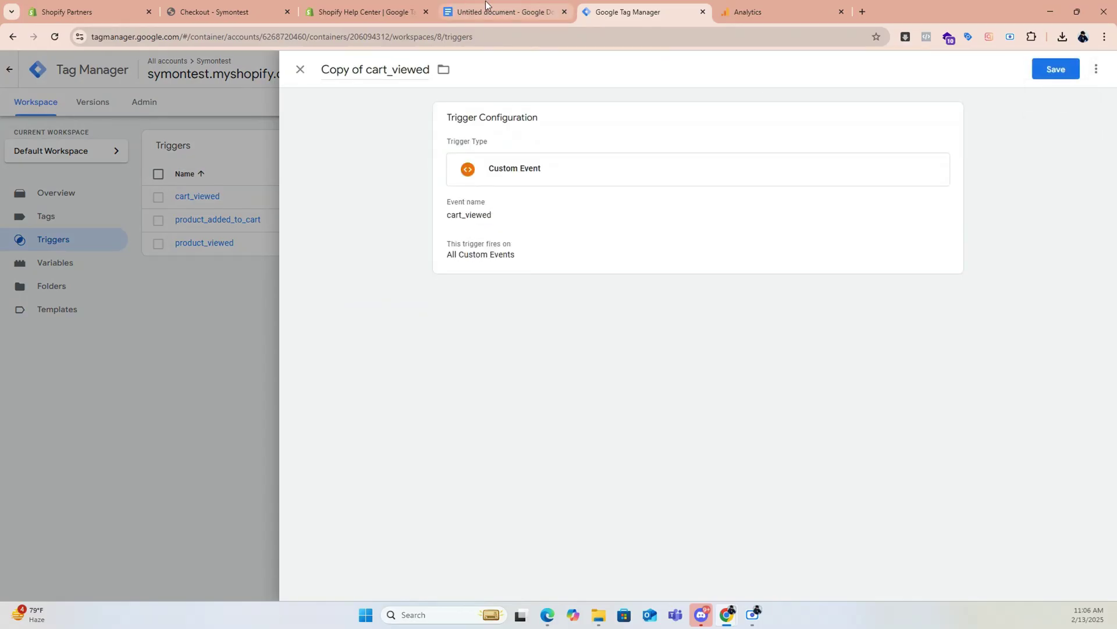
pyautogui.click(501, 11)
pyautogui.moveTo(483, 267); pyautogui.dragTo(406, 267)
pyautogui.hotkey('ctrl', 'c')
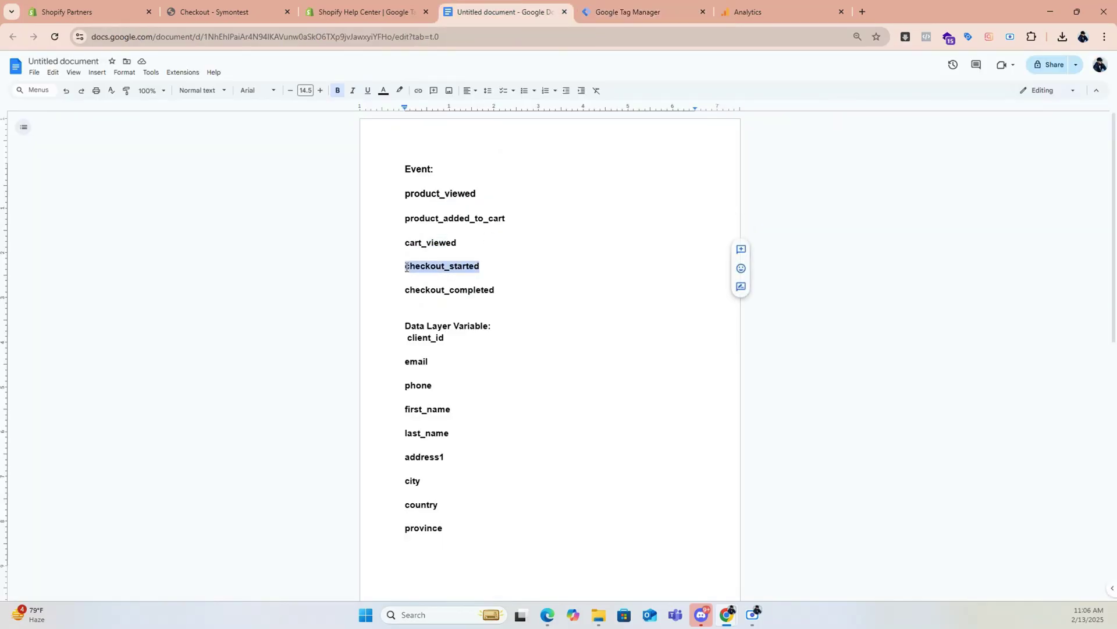
pyautogui.click(633, 5)
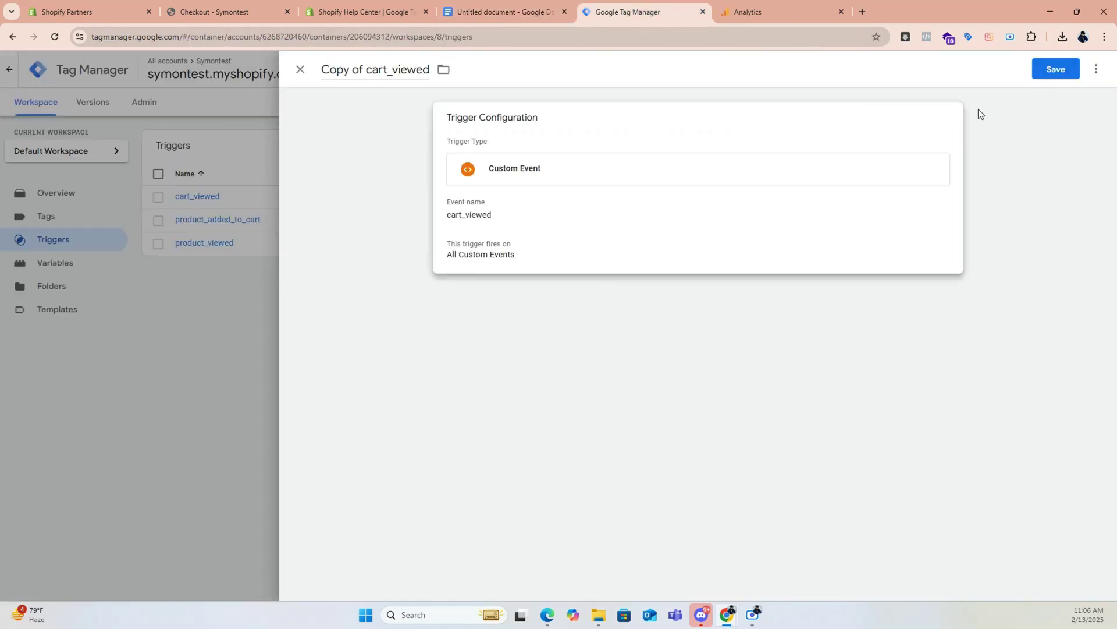
# Set the duplicate's event name to checkout_started, name the trigger Begin Checkout, and save it
pyautogui.click(466, 219)
pyautogui.doubleClick(510, 235)
pyautogui.hotkey('ctrl', 'v')
pyautogui.click(427, 71)
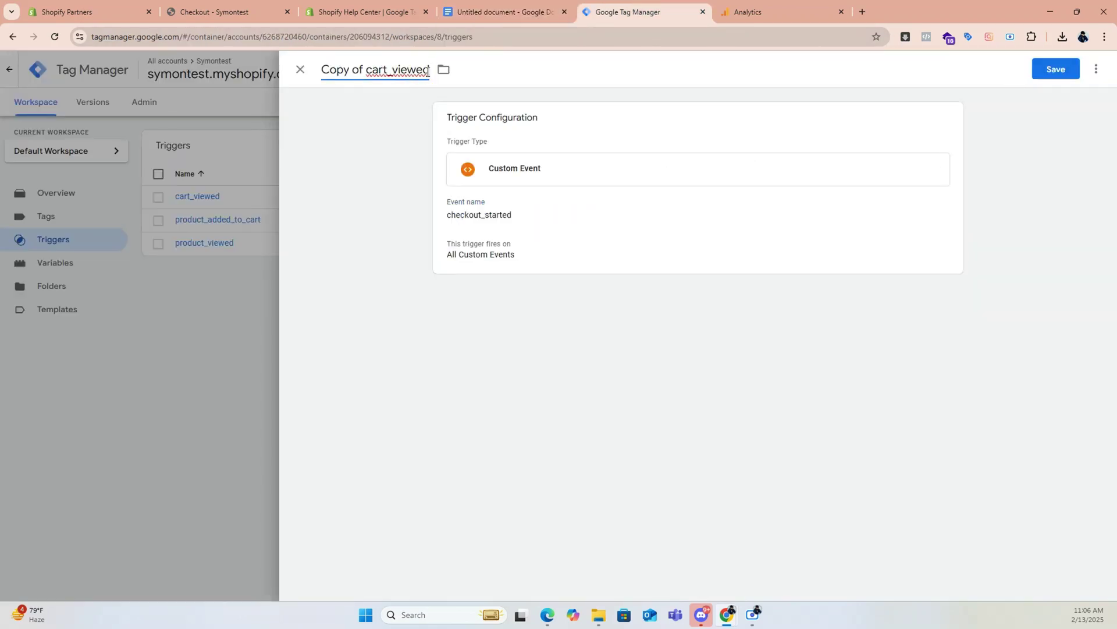
pyautogui.moveTo(323, 77); pyautogui.dragTo(968, 144)
pyautogui.write('Begin Checkout')
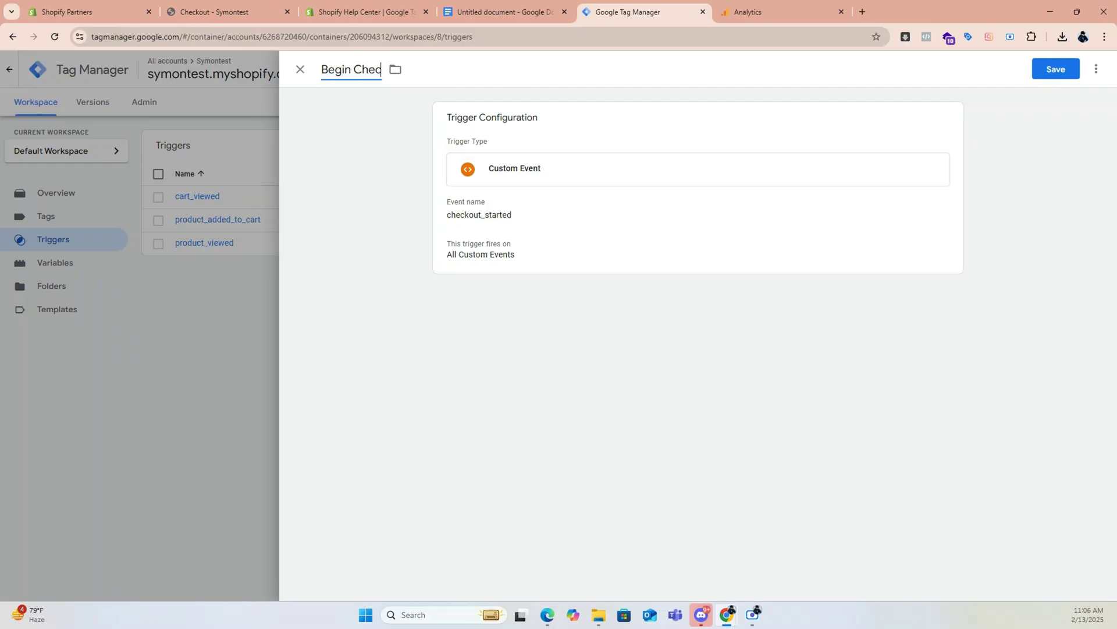
pyautogui.click(1074, 71)
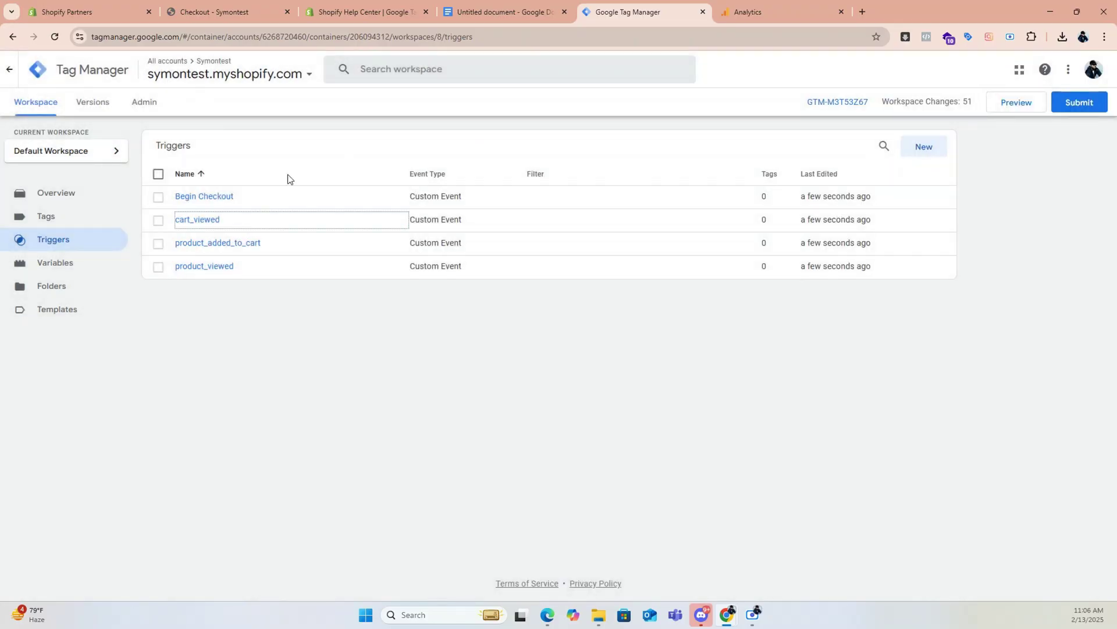
# Duplicate the Begin Checkout trigger, copy the event name checkout_completed from the Google Docs list, and return to the duplicate in Tag Manager
pyautogui.click(297, 201)
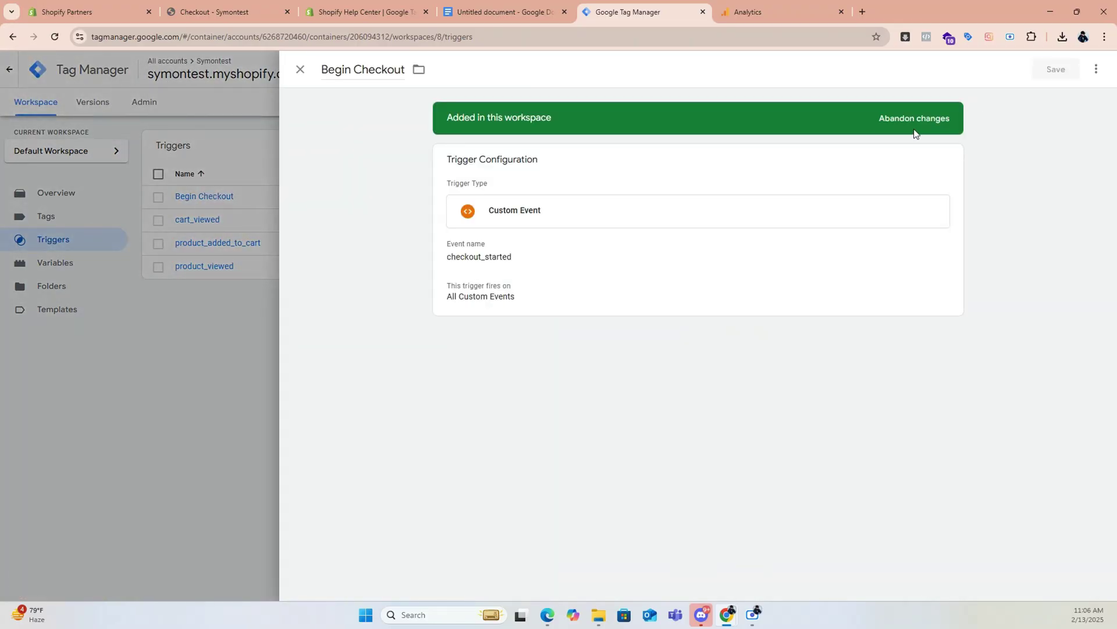
pyautogui.click(1097, 69)
pyautogui.click(1059, 95)
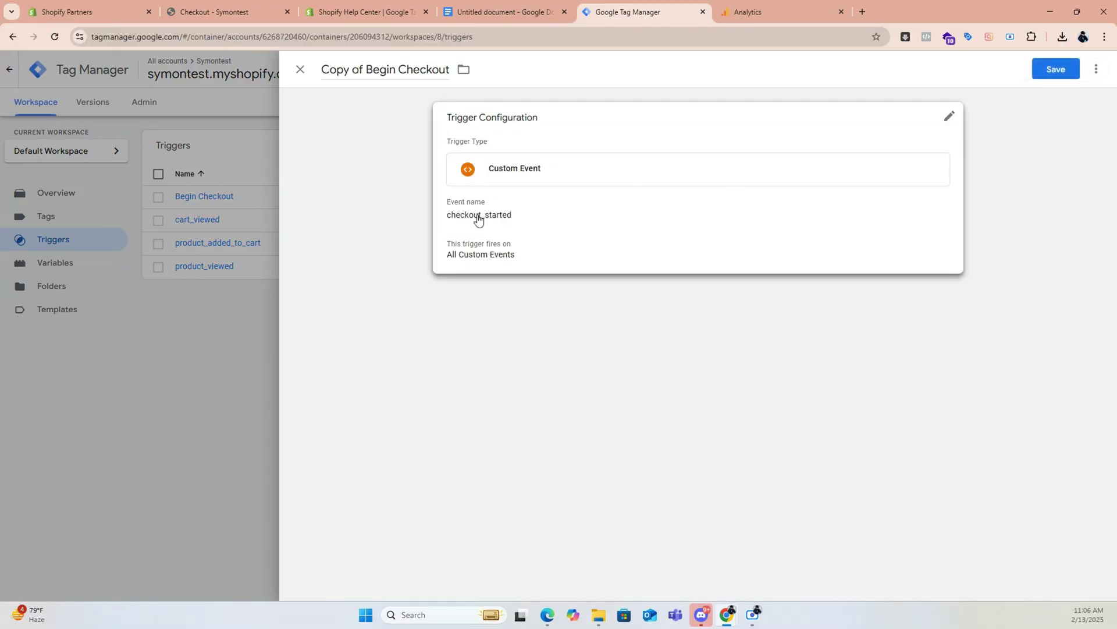
pyautogui.click(530, 14)
pyautogui.moveTo(501, 291); pyautogui.dragTo(408, 294)
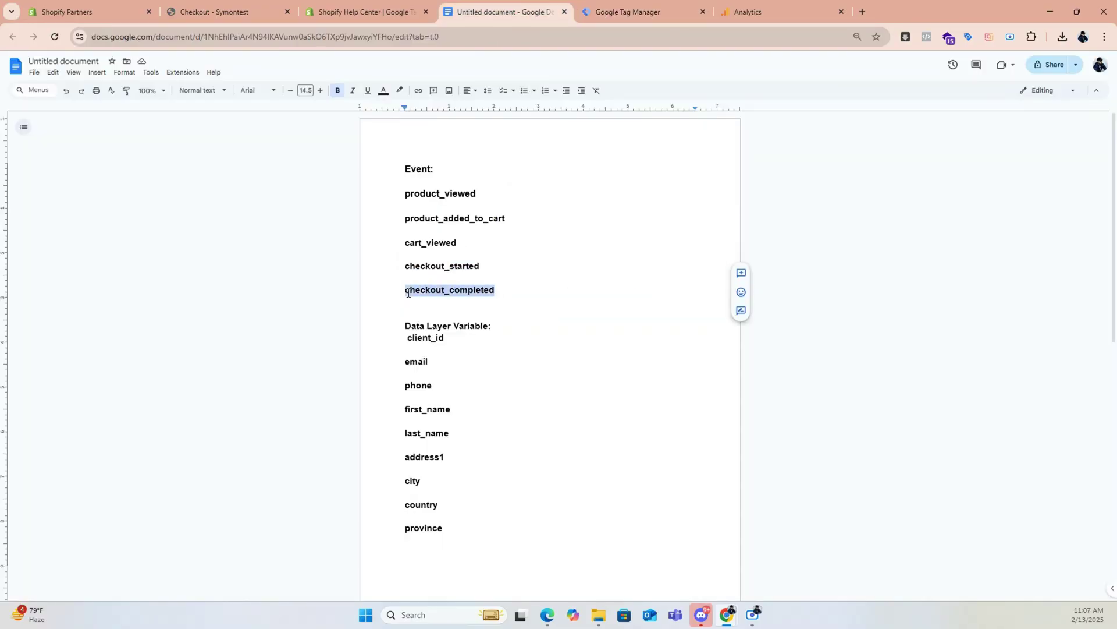
pyautogui.hotkey('ctrl', 'Tab')
# Set the duplicate's event name to checkout_completed, name the trigger Purchase, and save it
pyautogui.doubleClick(527, 234)
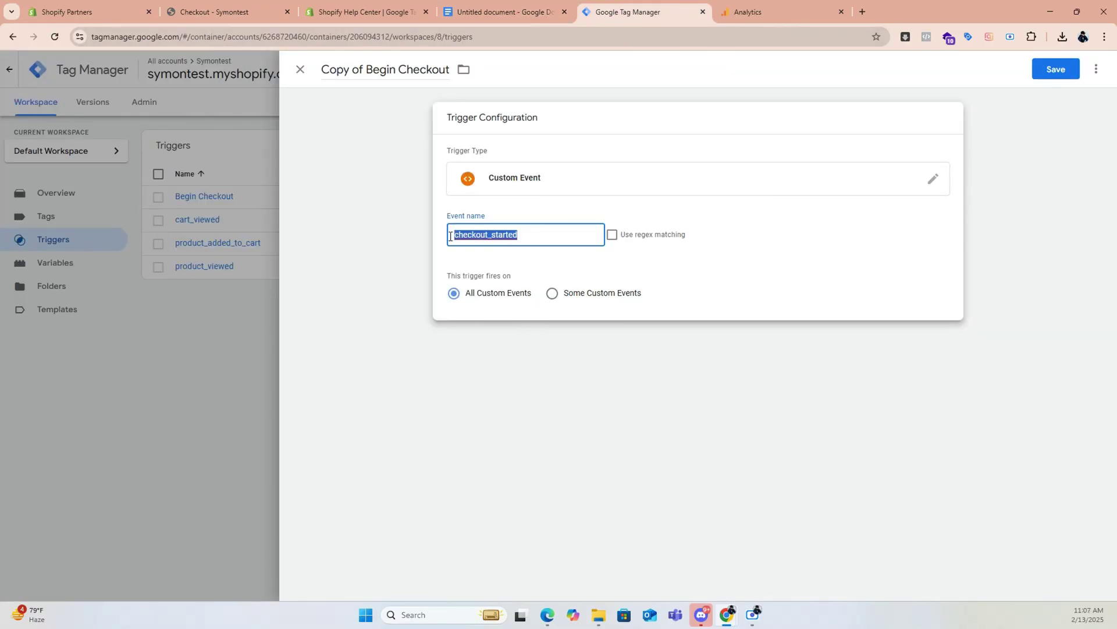
pyautogui.hotkey('ctrl', 'v')
pyautogui.click(449, 72)
pyautogui.moveTo(323, 69); pyautogui.dragTo(457, 70)
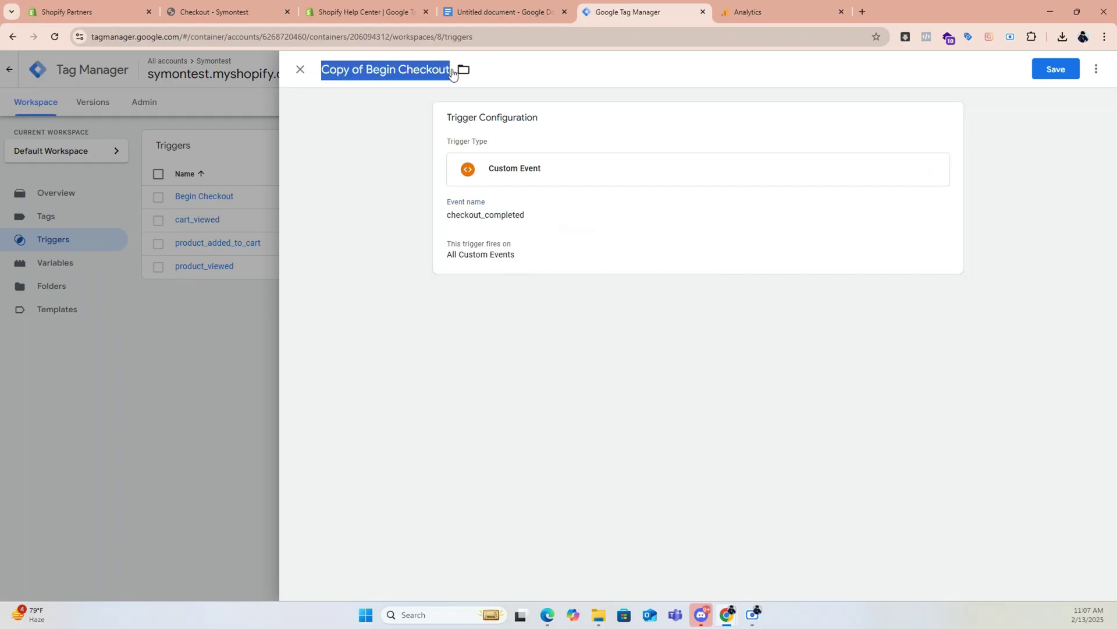
pyautogui.write('Pu')
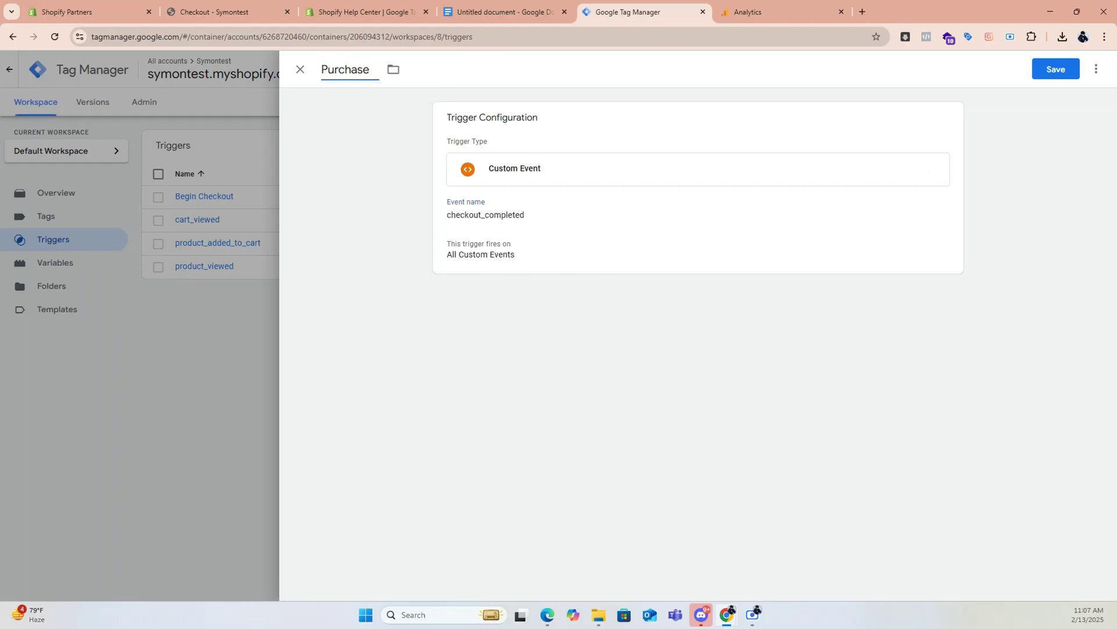
pyautogui.write('rchase')
pyautogui.click(1059, 76)
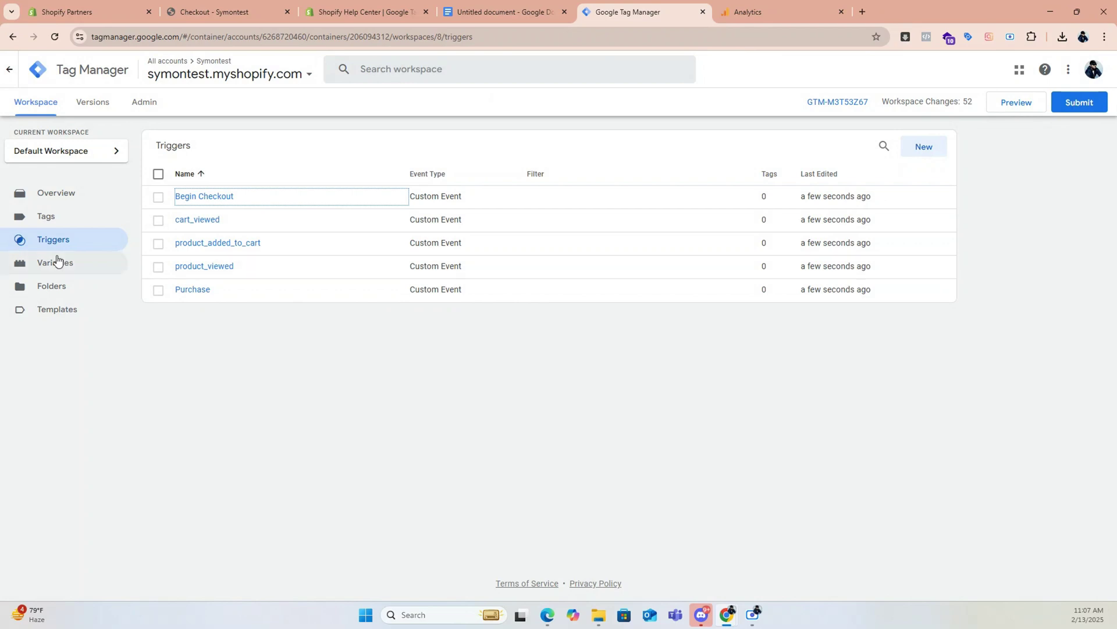
# Create a new user-defined variable of type Data Layer Variable
pyautogui.click(35, 265)
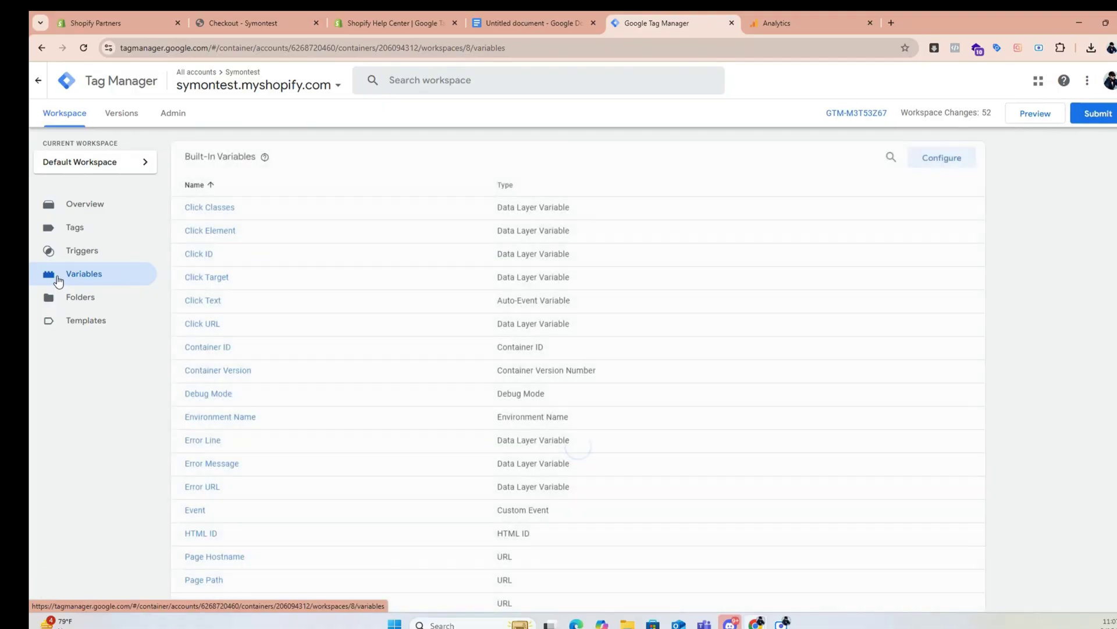
pyautogui.scroll(-3, 1064, 430)
pyautogui.click(953, 503)
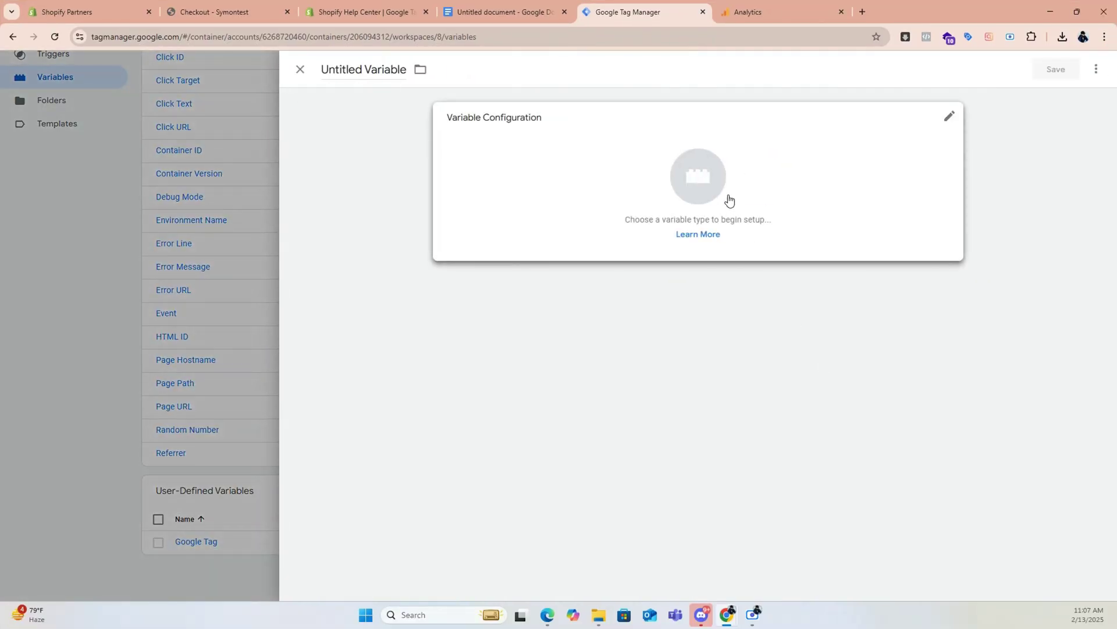
pyautogui.click(730, 200)
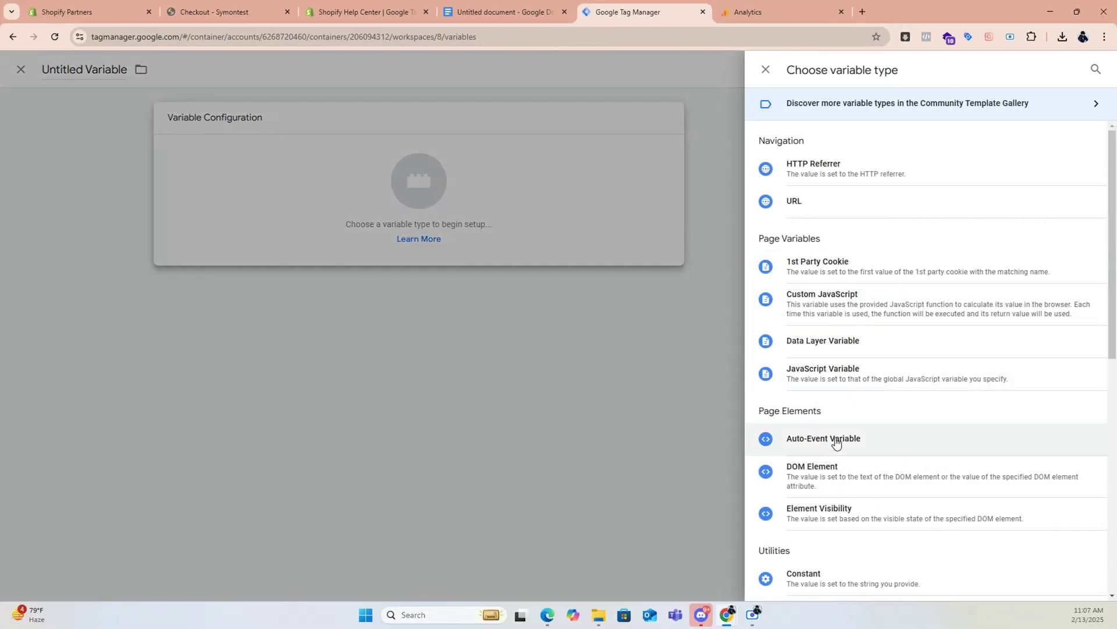
pyautogui.scroll(-1, 833, 440)
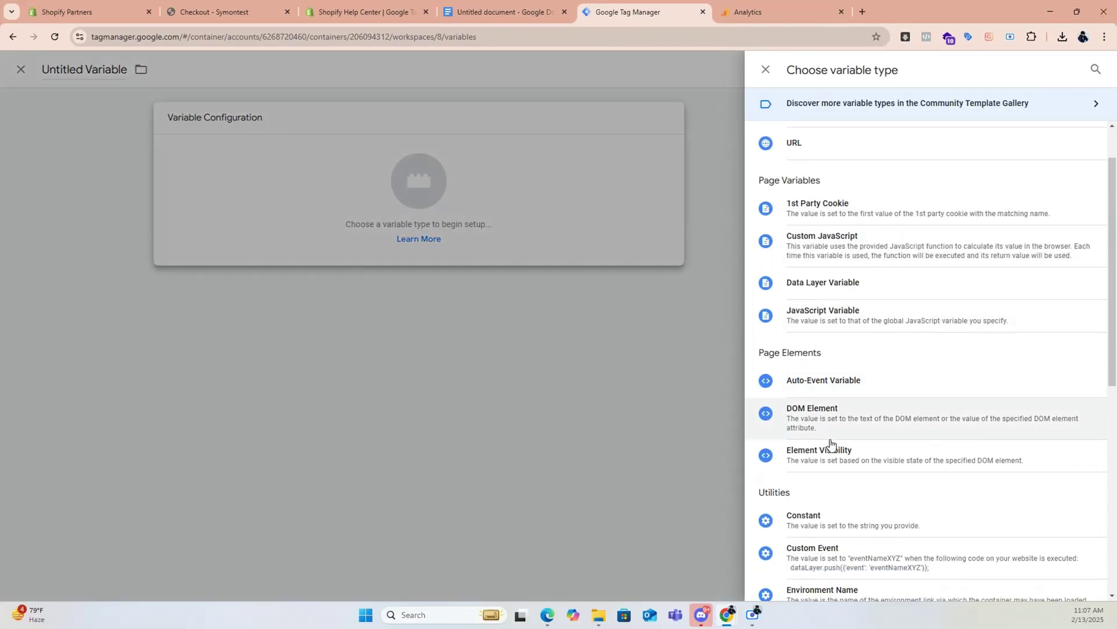
pyautogui.click(834, 287)
pyautogui.click(503, 234)
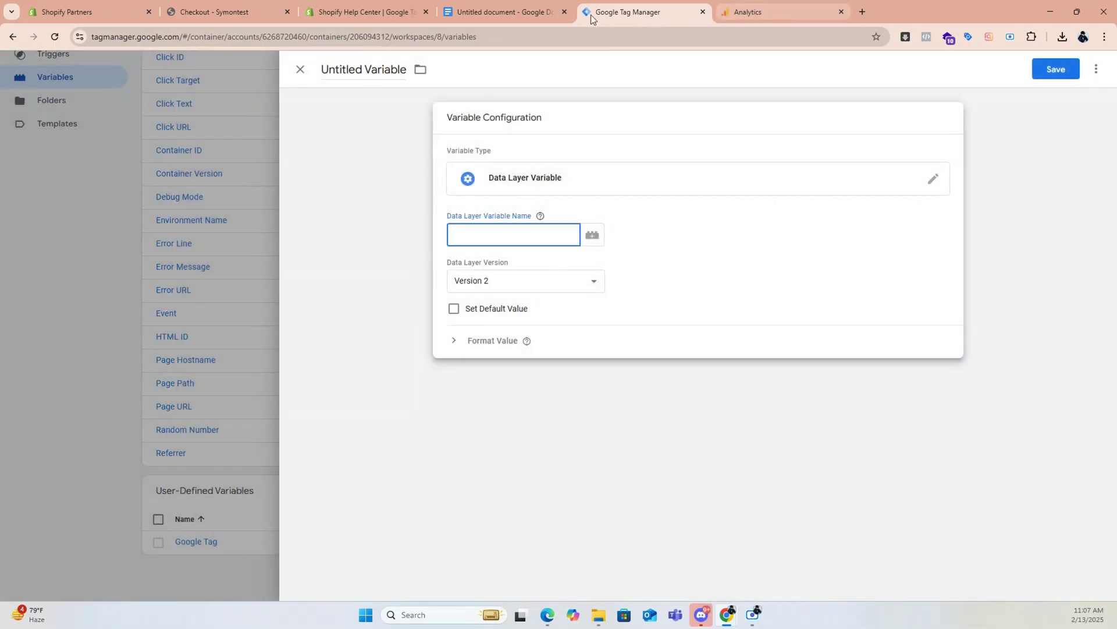
# Copy the variable name client_id from the Google Docs list and return to the new variable in Tag Manager
pyautogui.click(539, 7)
pyautogui.moveTo(458, 348); pyautogui.dragTo(409, 341)
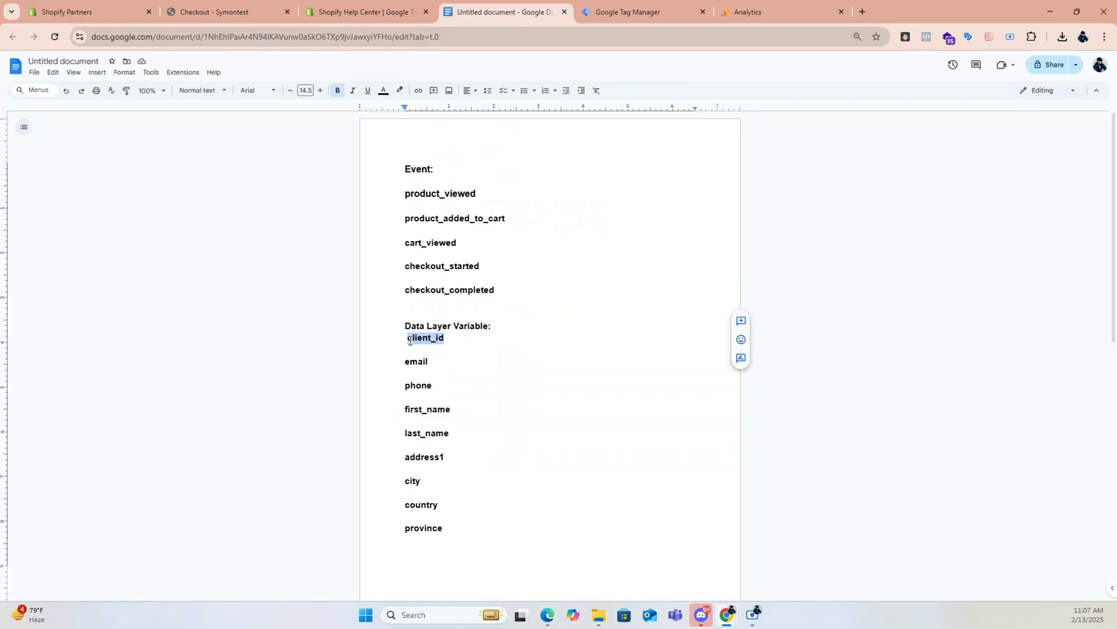
pyautogui.click(588, 7)
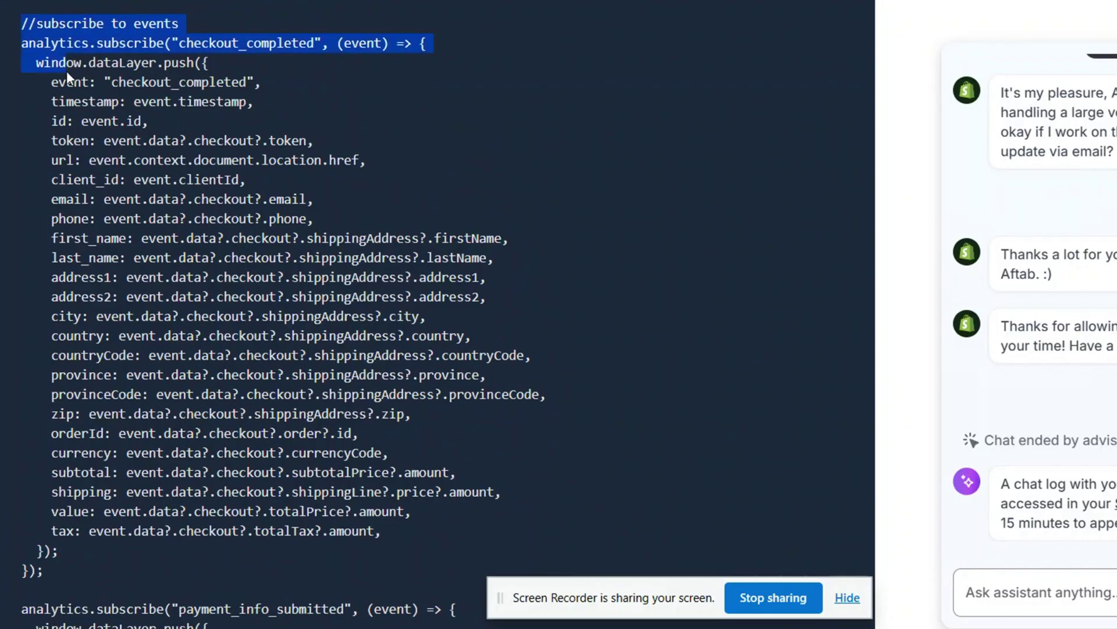
# Examine the data layer fields pushed by the checkout_completed subscription in the tracking code
pyautogui.moveTo(66, 71); pyautogui.dragTo(383, 531)
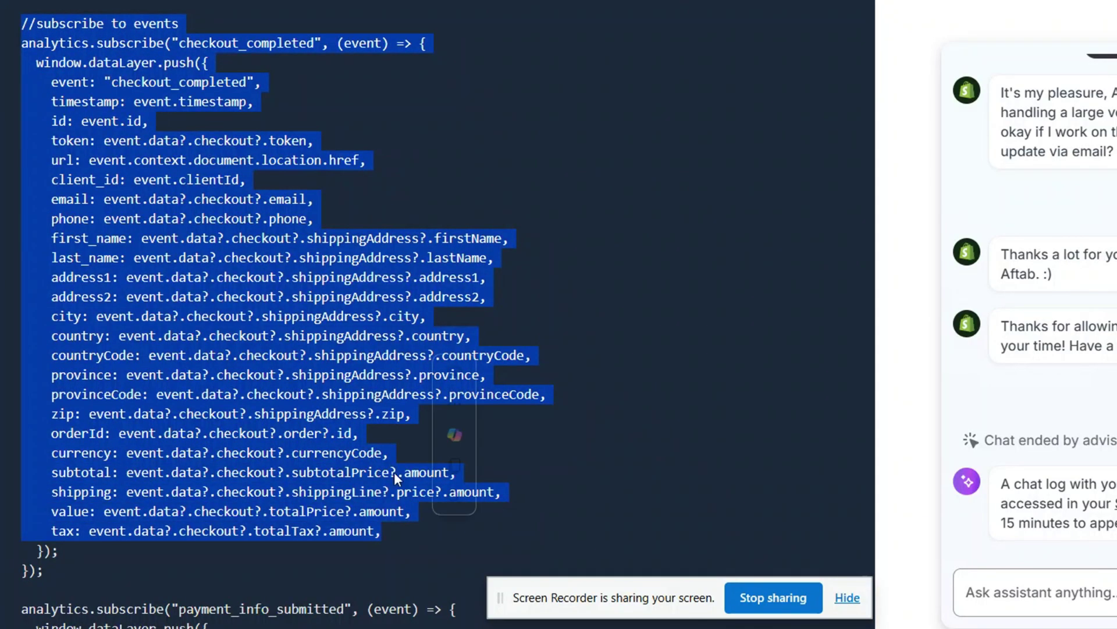
pyautogui.click(574, 349)
pyautogui.scroll(-6, 375, 352)
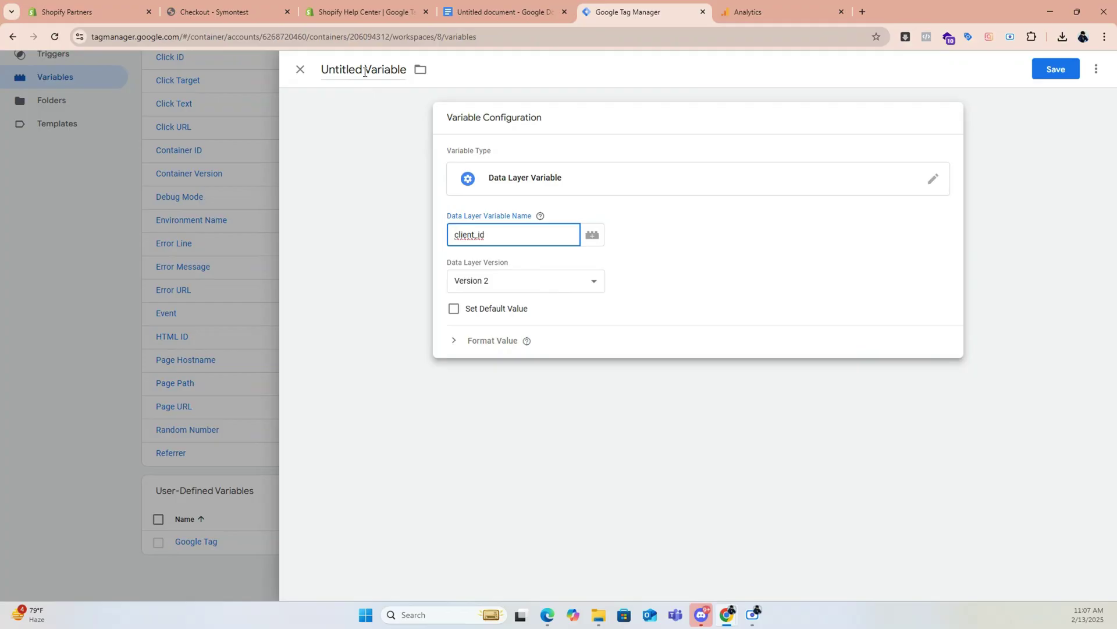
# Name the new data layer variable client_id and save it
pyautogui.click(365, 71)
pyautogui.hotkey('ctrl', 'a')
pyautogui.hotkey('ctrl', 'v')
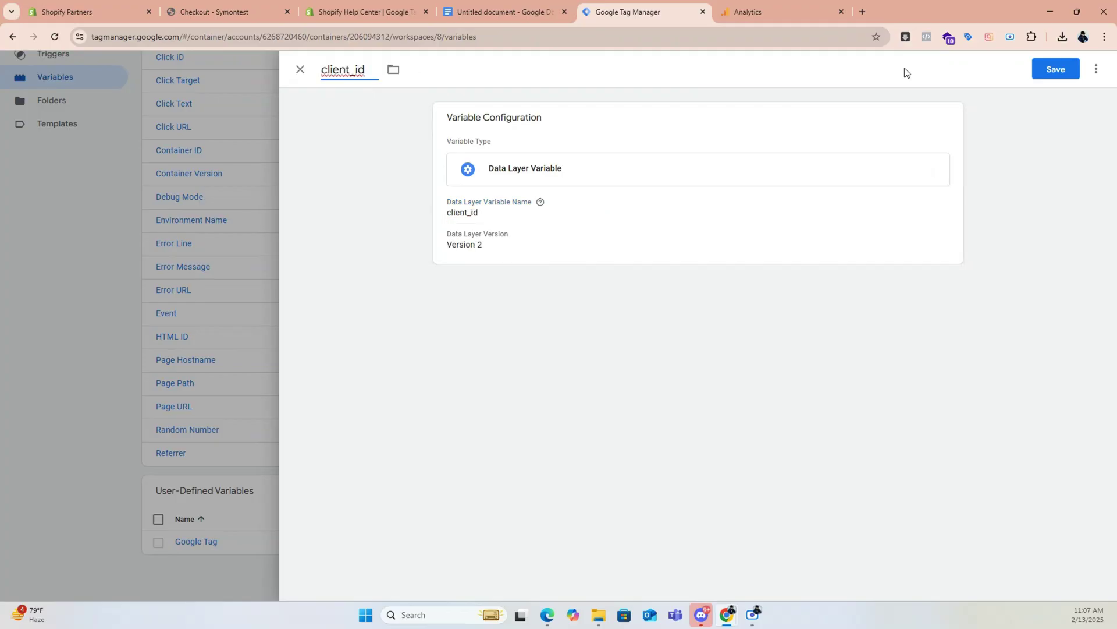
pyautogui.click(1055, 70)
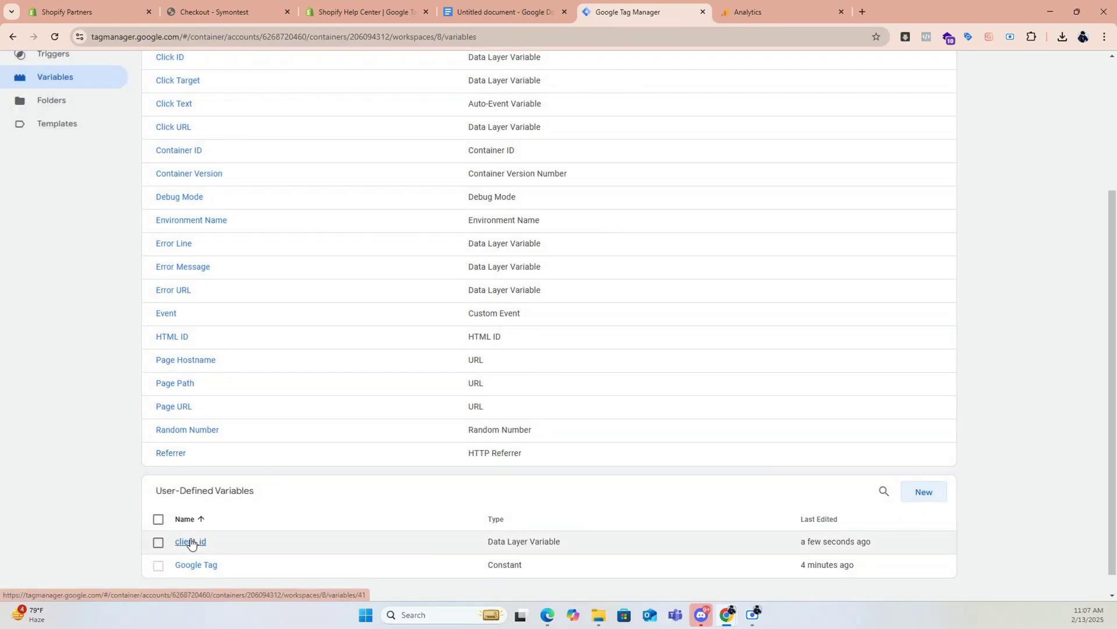
# Duplicate the client_id variable, copy the variable name email from the Google Docs list, and return to the duplicate in Tag Manager
pyautogui.click(189, 541)
pyautogui.click(1097, 69)
pyautogui.click(1077, 96)
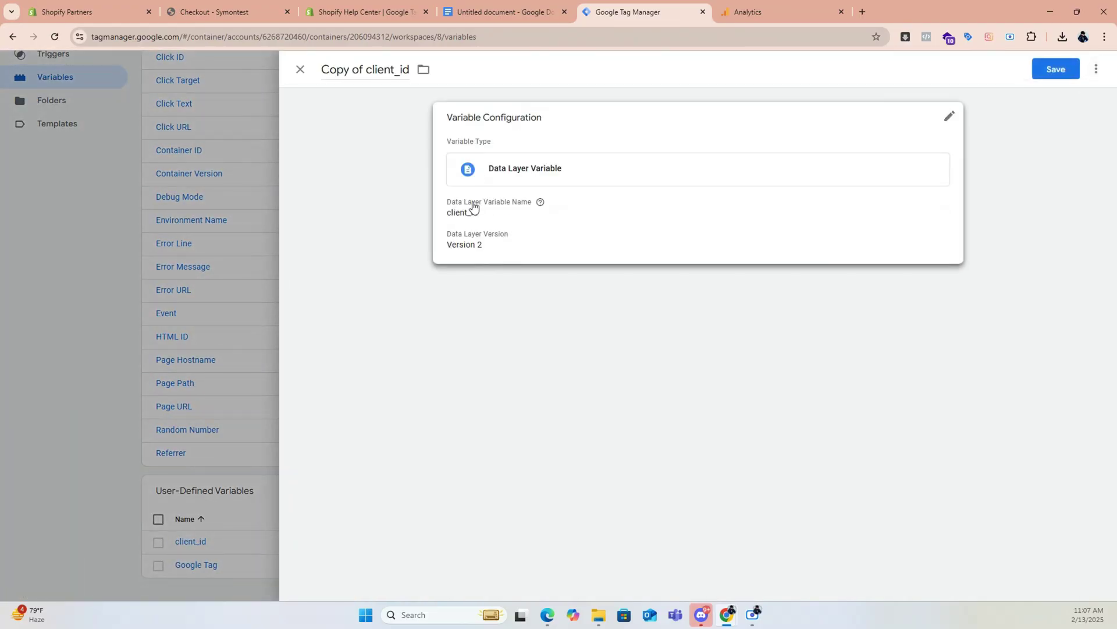
pyautogui.click(501, 12)
pyautogui.doubleClick(401, 363)
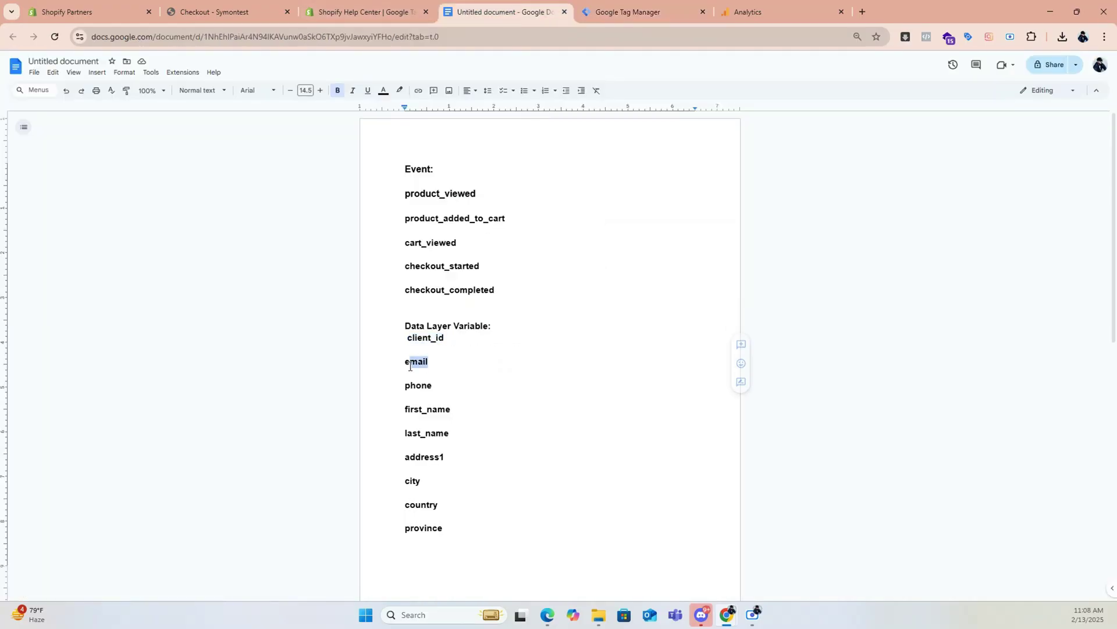
pyautogui.hotkey('ctrl', 'c')
pyautogui.click(635, 12)
# Set both the data layer variable name and the title of the duplicate to email and save it
pyautogui.doubleClick(465, 232)
pyautogui.hotkey('ctrl', 'v')
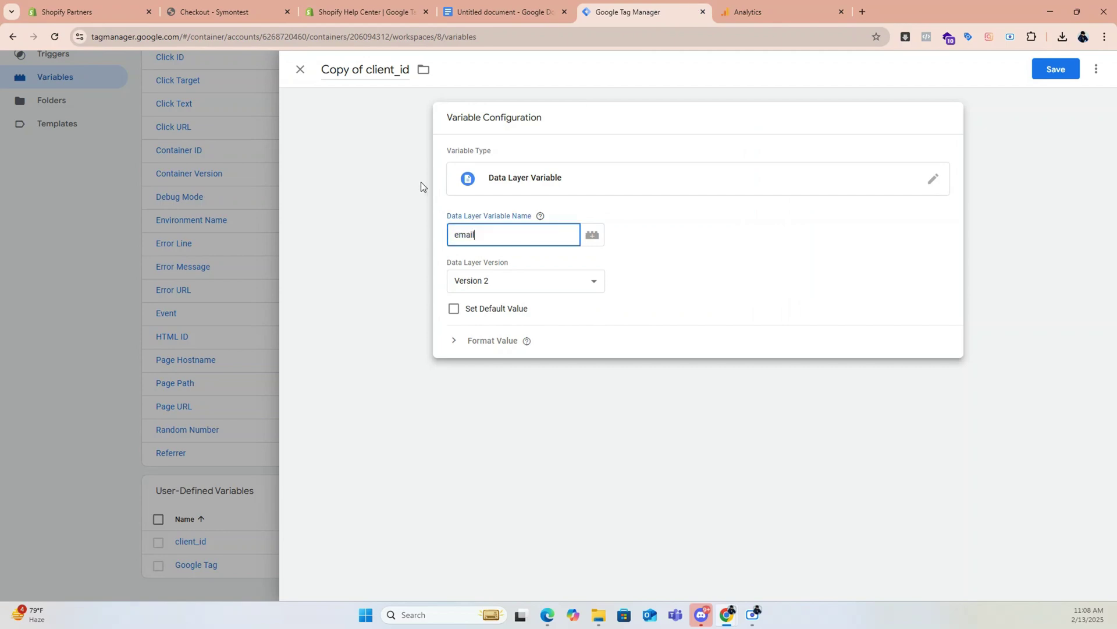
pyautogui.click(379, 70)
pyautogui.moveTo(323, 71); pyautogui.dragTo(411, 76)
pyautogui.hotkey('ctrl', 'v')
pyautogui.click(644, 175)
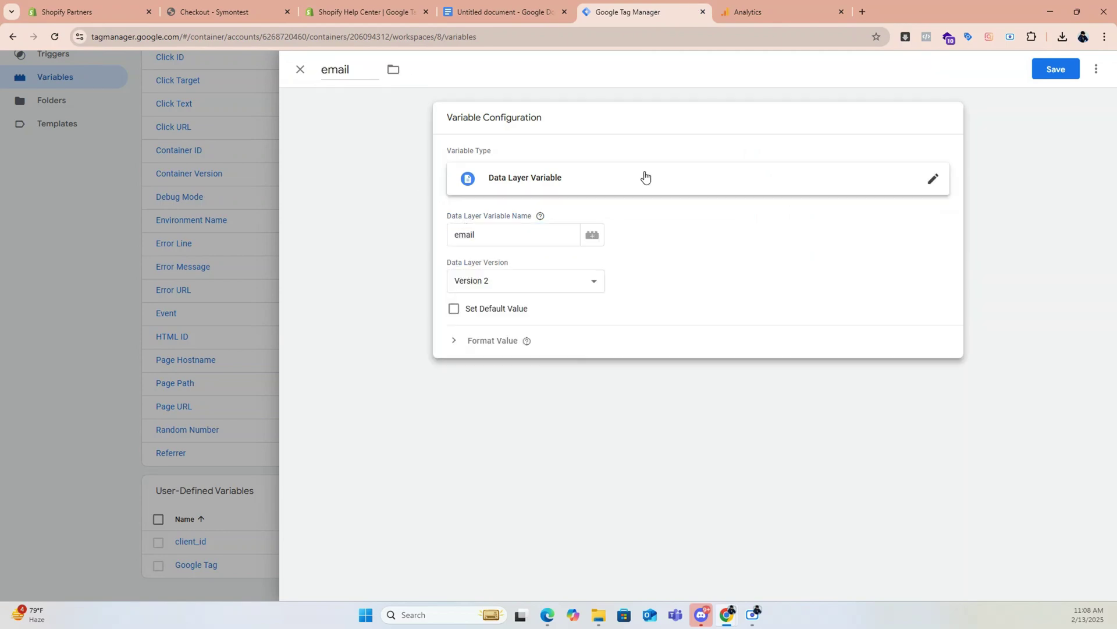
pyautogui.click(1053, 71)
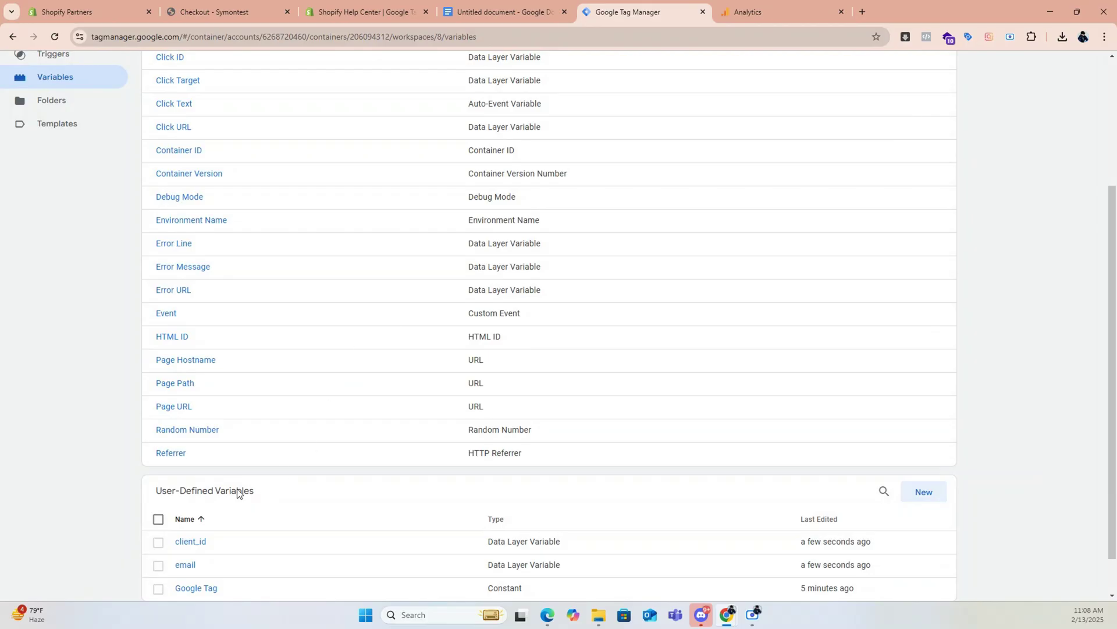
# Duplicate the email variable, copy the variable name phone from the Google Docs list, and return to the duplicate in Tag Manager
pyautogui.scroll(-1, 236, 567)
pyautogui.click(185, 518)
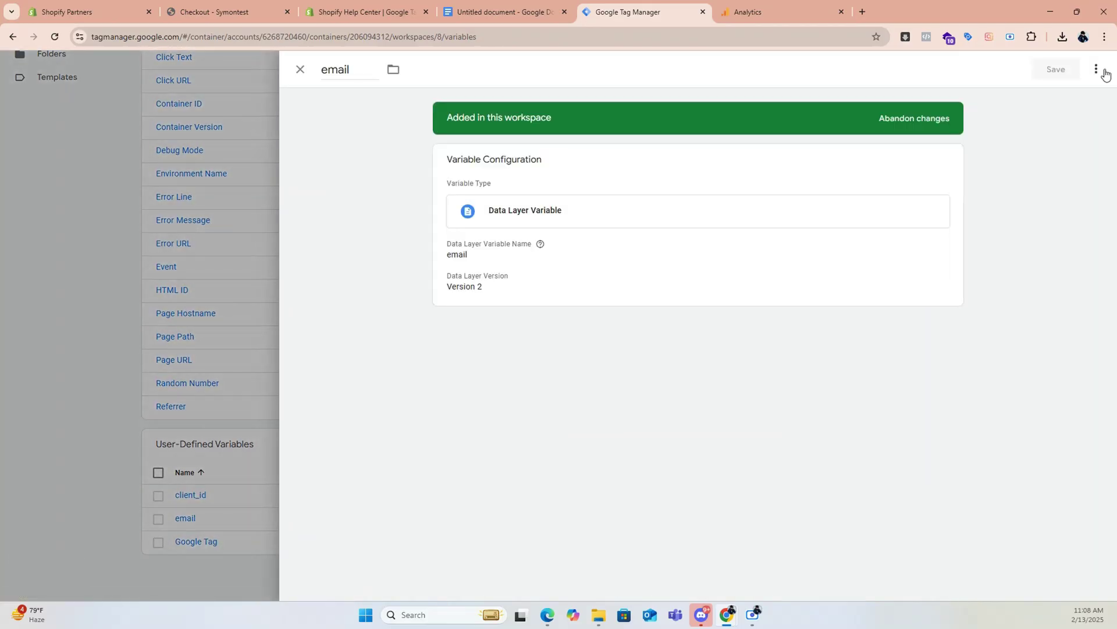
pyautogui.click(1105, 70)
pyautogui.click(1058, 96)
pyautogui.click(505, 11)
pyautogui.moveTo(433, 385); pyautogui.dragTo(404, 385)
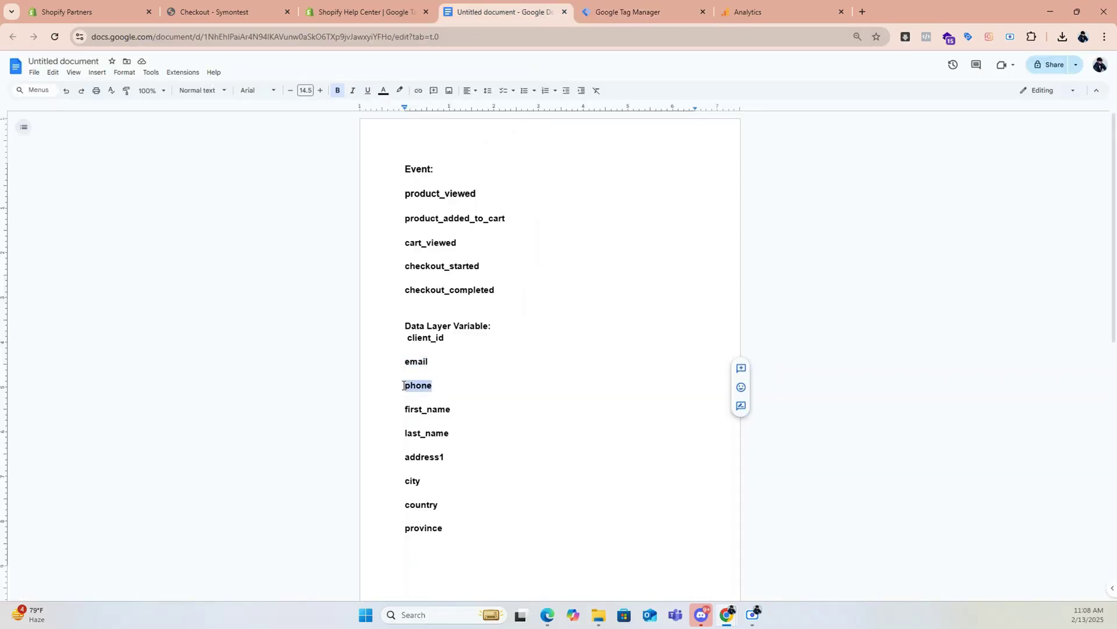
pyautogui.click(629, 12)
# Set both the data layer variable name and the title of the duplicate to phone and save it
pyautogui.click(464, 218)
pyautogui.click(470, 238)
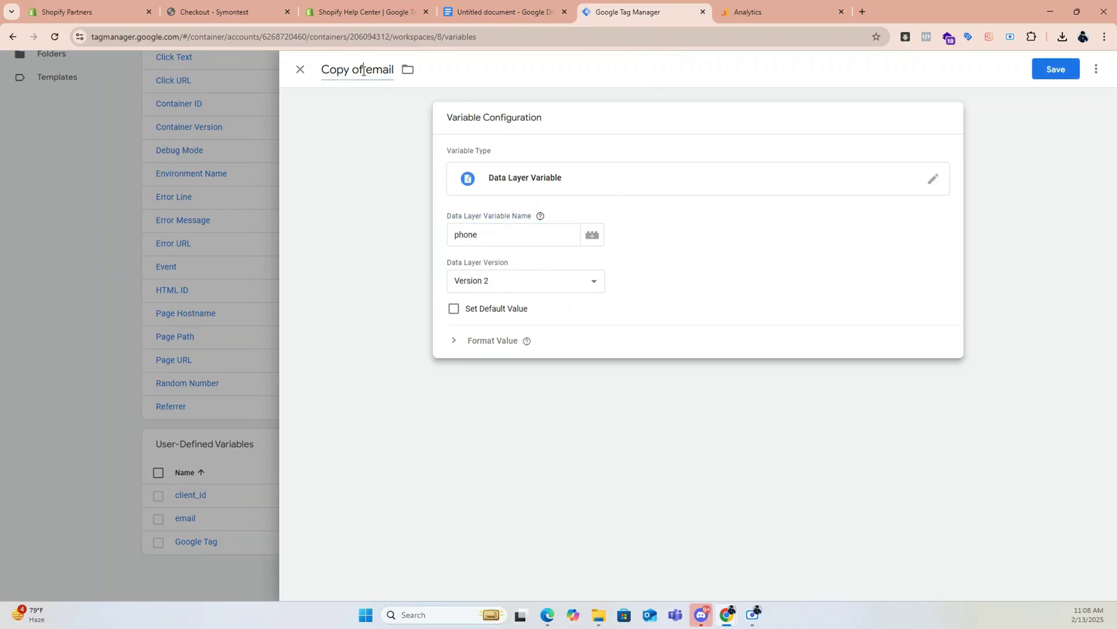
pyautogui.moveTo(323, 69); pyautogui.dragTo(402, 71)
pyautogui.hotkey('ctrl', 'v')
pyautogui.click(1040, 70)
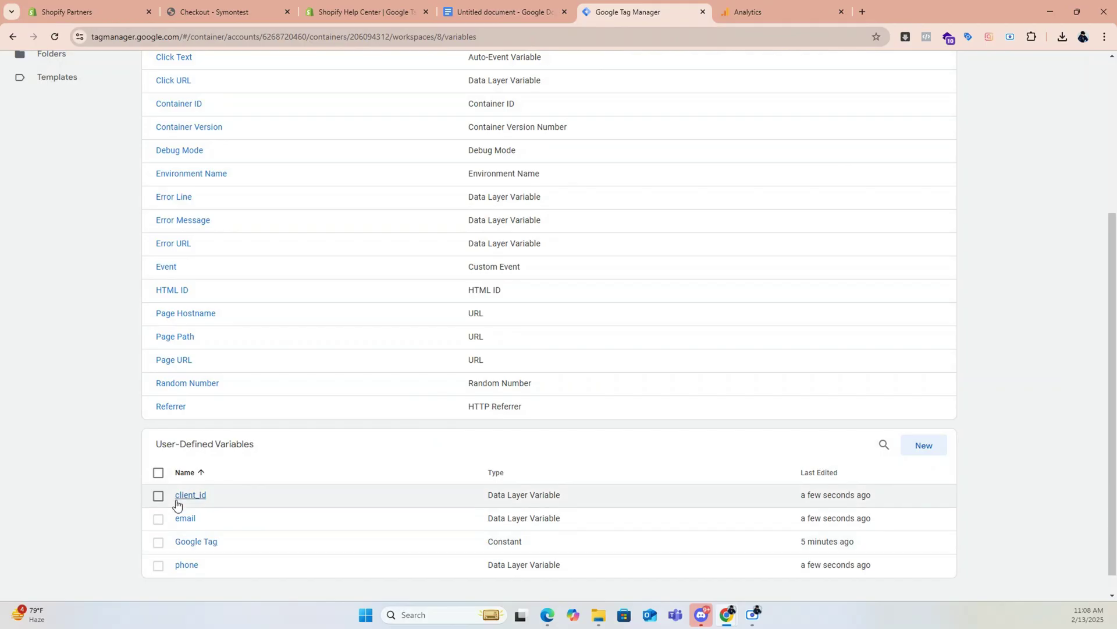
# Duplicate the client_id variable, copy the variable name first_name from the Google Docs list, and return to the duplicate in Tag Manager
pyautogui.click(185, 496)
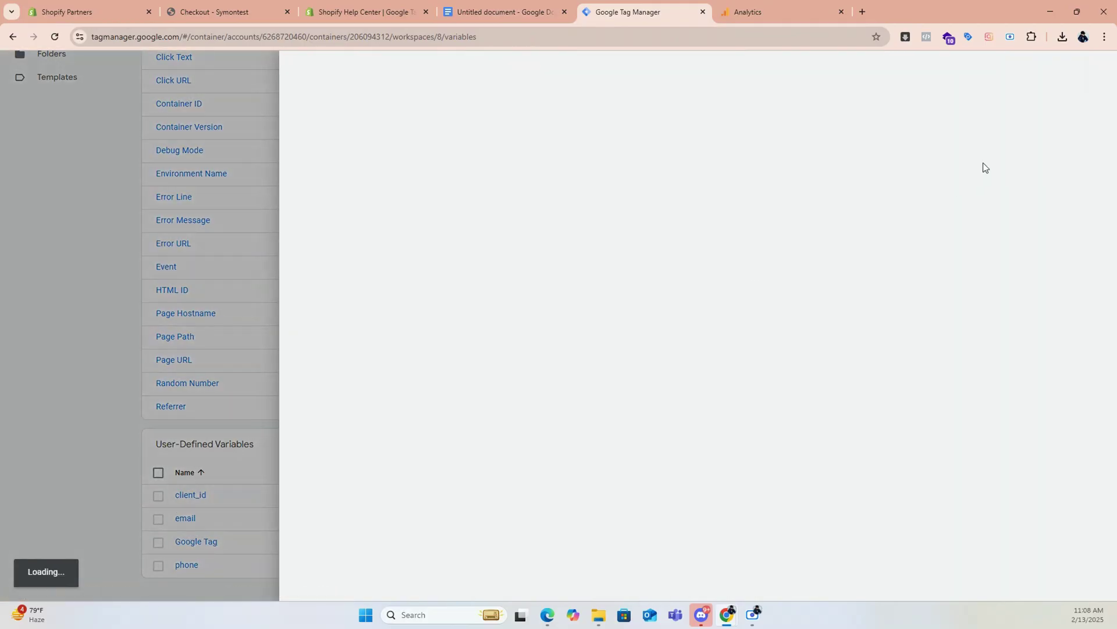
pyautogui.click(1096, 70)
pyautogui.click(1059, 89)
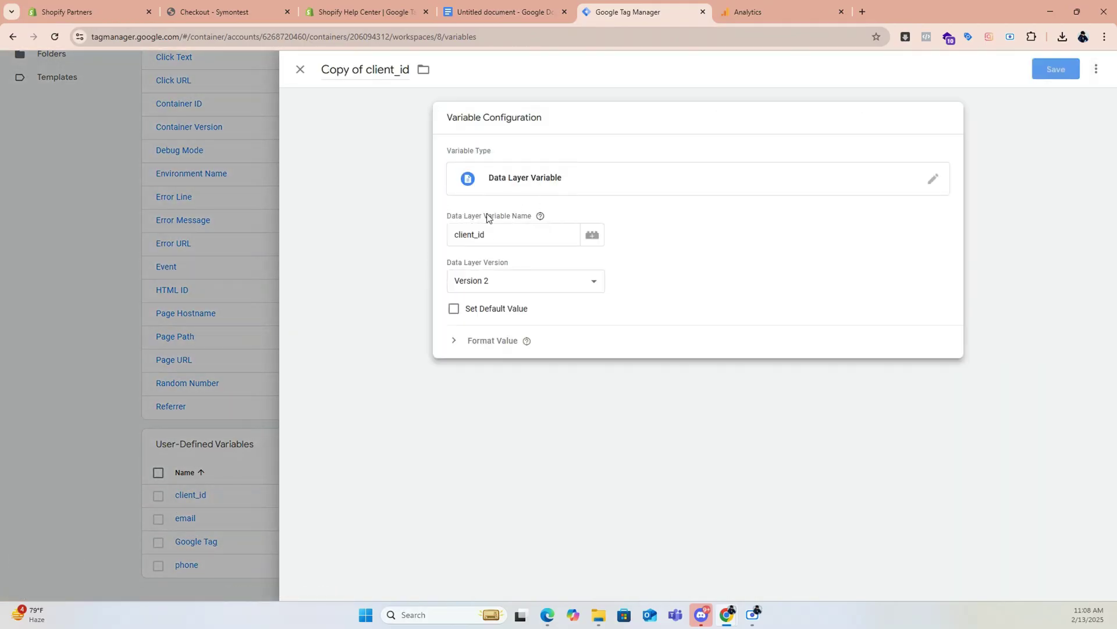
pyautogui.click(507, 11)
pyautogui.moveTo(451, 409); pyautogui.dragTo(415, 411)
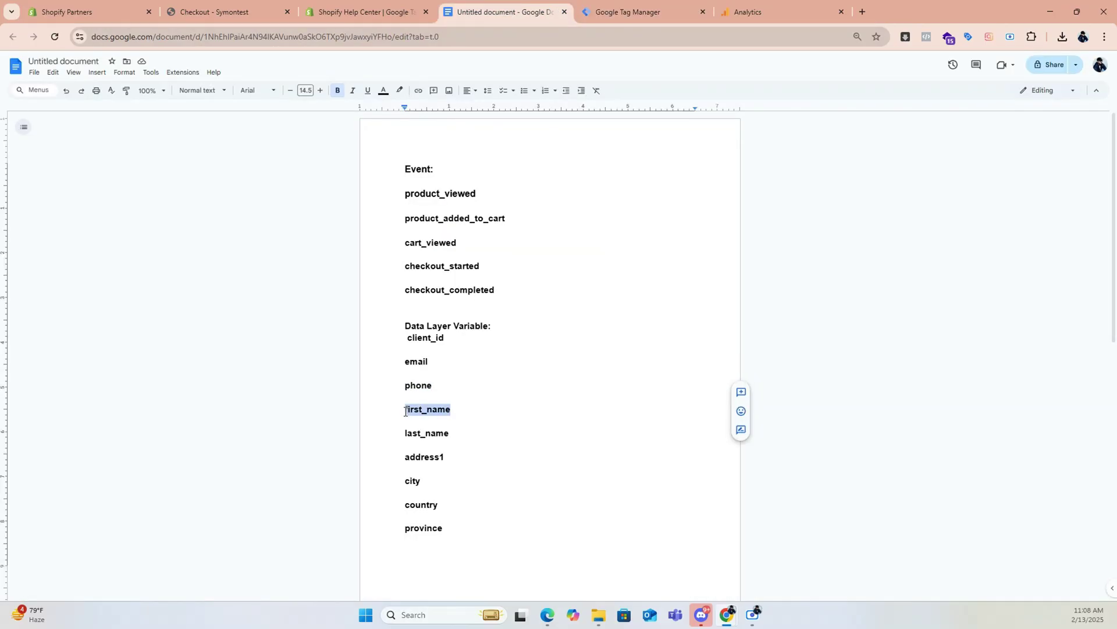
pyautogui.click(784, 8)
pyautogui.click(671, 4)
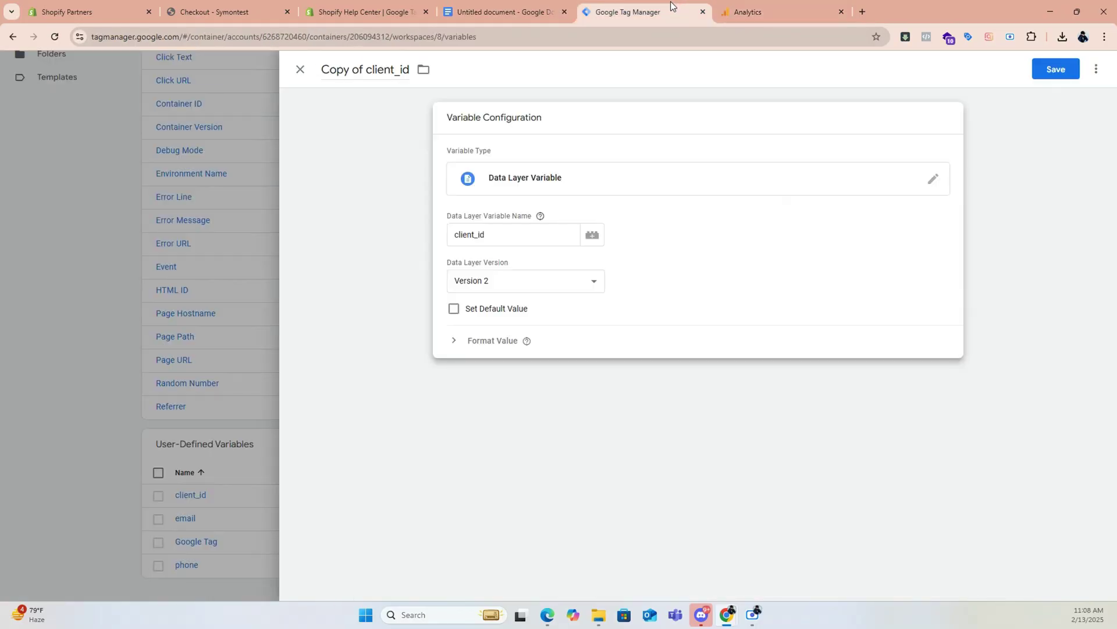
# Set both the data layer variable name and the title of the duplicate to first_name and save it
pyautogui.click(510, 235)
pyautogui.hotkey('ctrl', 'v')
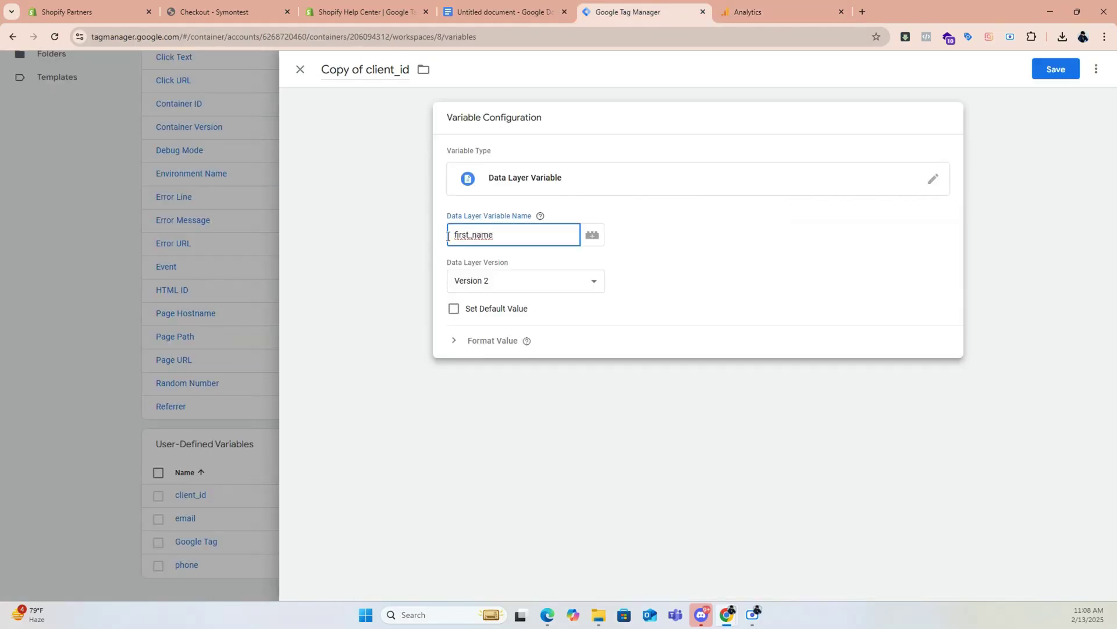
pyautogui.click(341, 71)
pyautogui.hotkey('ctrl', 'a')
pyautogui.hotkey('ctrl', 'v')
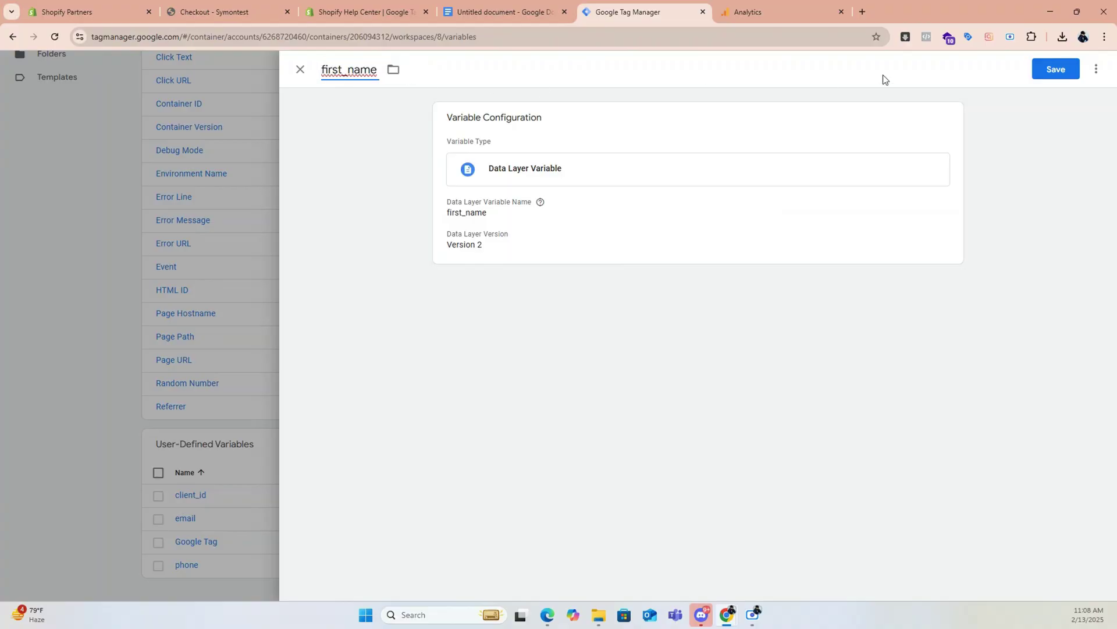
pyautogui.click(1059, 65)
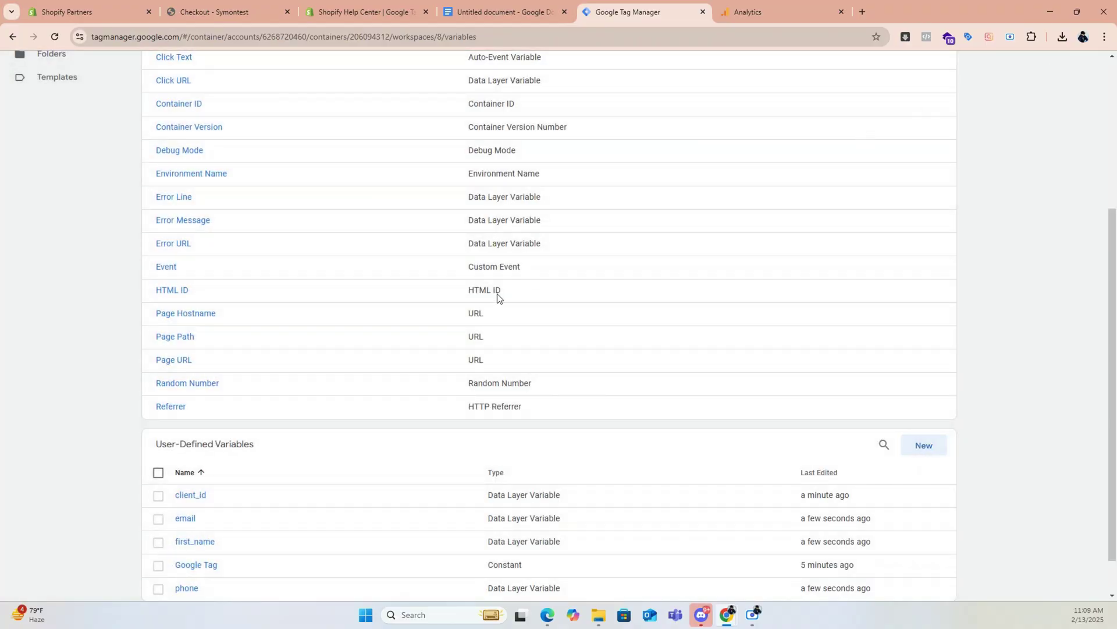
# Create a duplicate of the first_name data layer variable
pyautogui.scroll(-1, 407, 378)
pyautogui.click(204, 495)
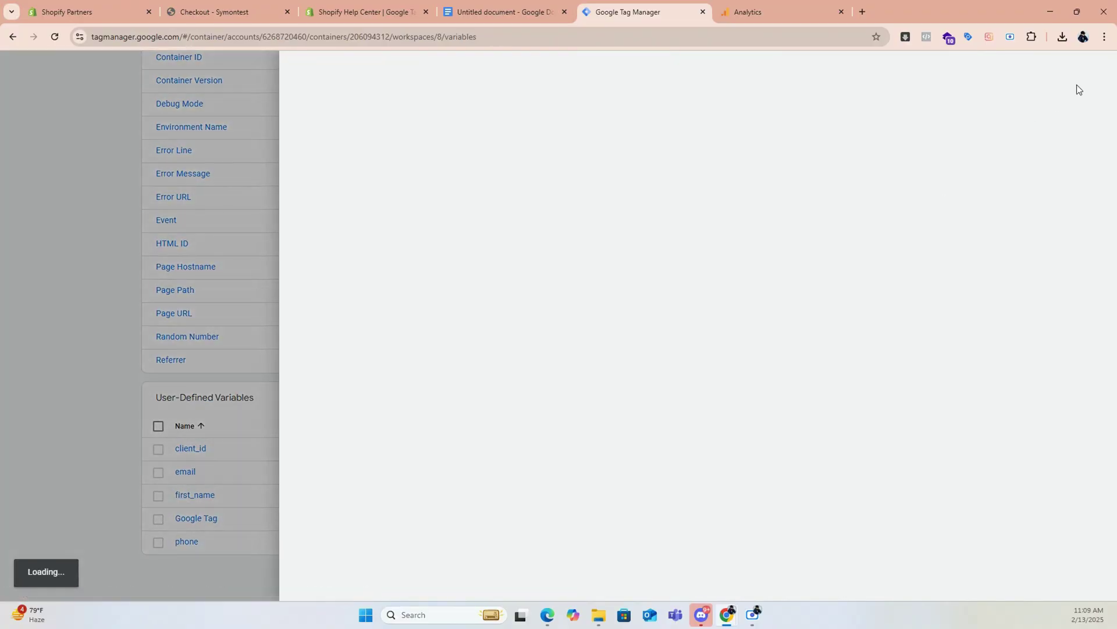
pyautogui.click(1104, 37)
pyautogui.click(1104, 37)
pyautogui.click(1096, 69)
pyautogui.click(1051, 105)
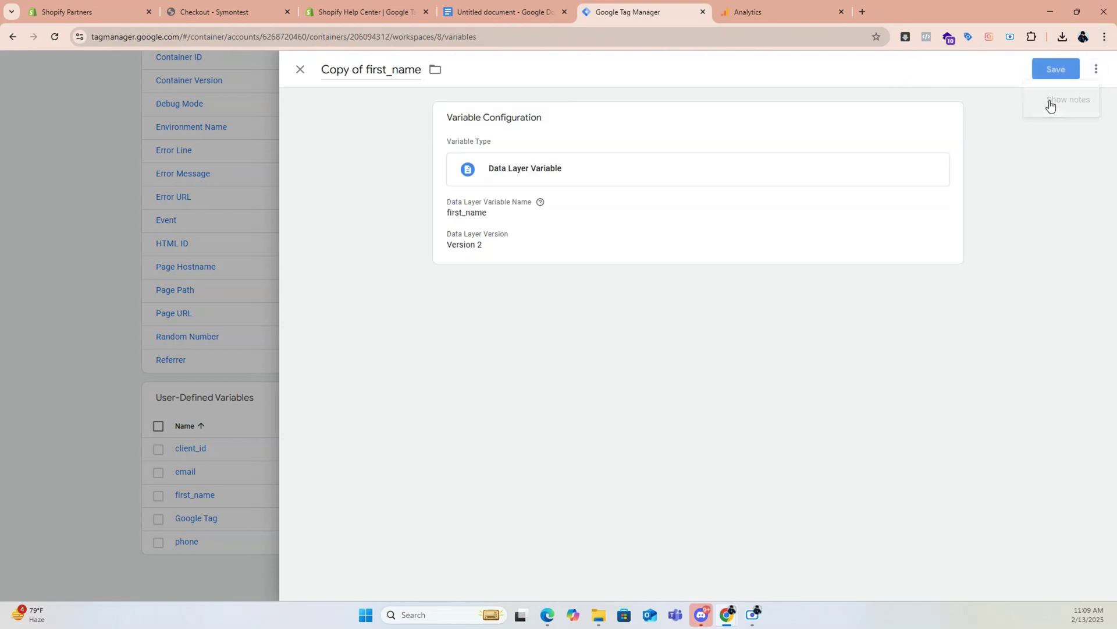
# Replace the duplicate's data layer variable name with last_name, copied from the Google Docs list
pyautogui.click(510, 208)
pyautogui.doubleClick(501, 234)
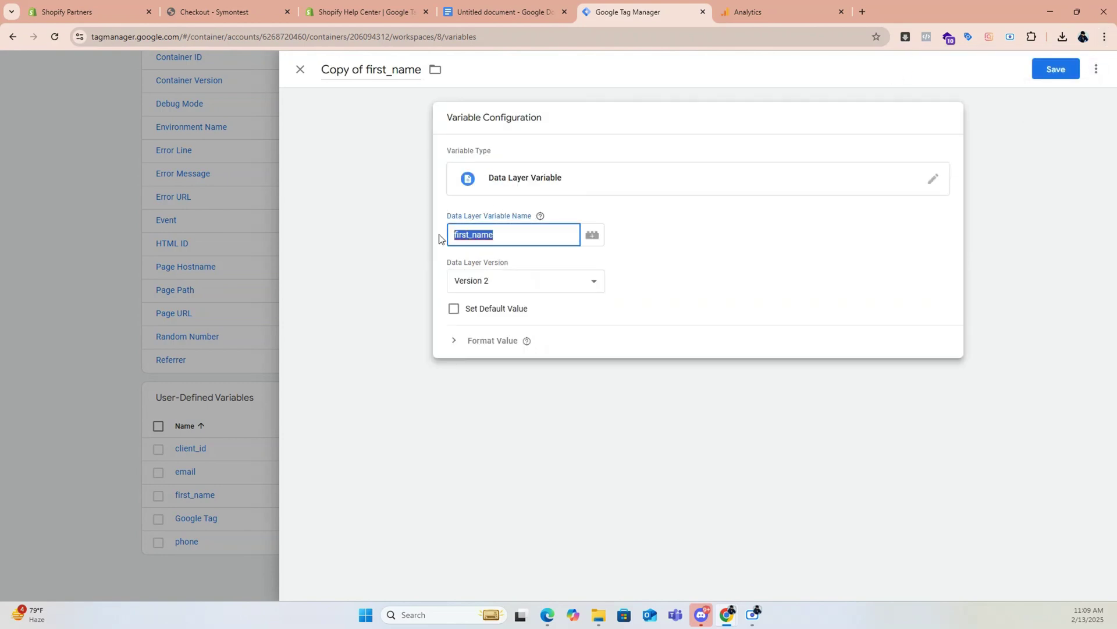
pyautogui.press('BackSpace')
pyautogui.click(468, 11)
pyautogui.moveTo(449, 433); pyautogui.dragTo(428, 436)
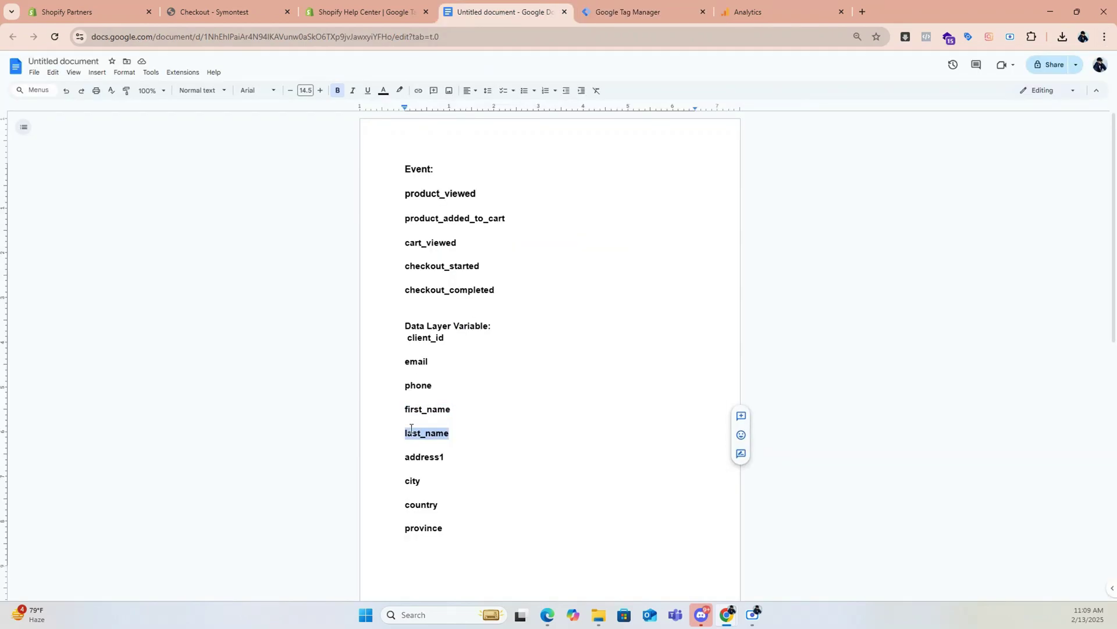
pyautogui.hotkey('ctrl', 'c')
pyautogui.click(629, 11)
pyautogui.hotkey('ctrl', 'v')
pyautogui.click(657, 328)
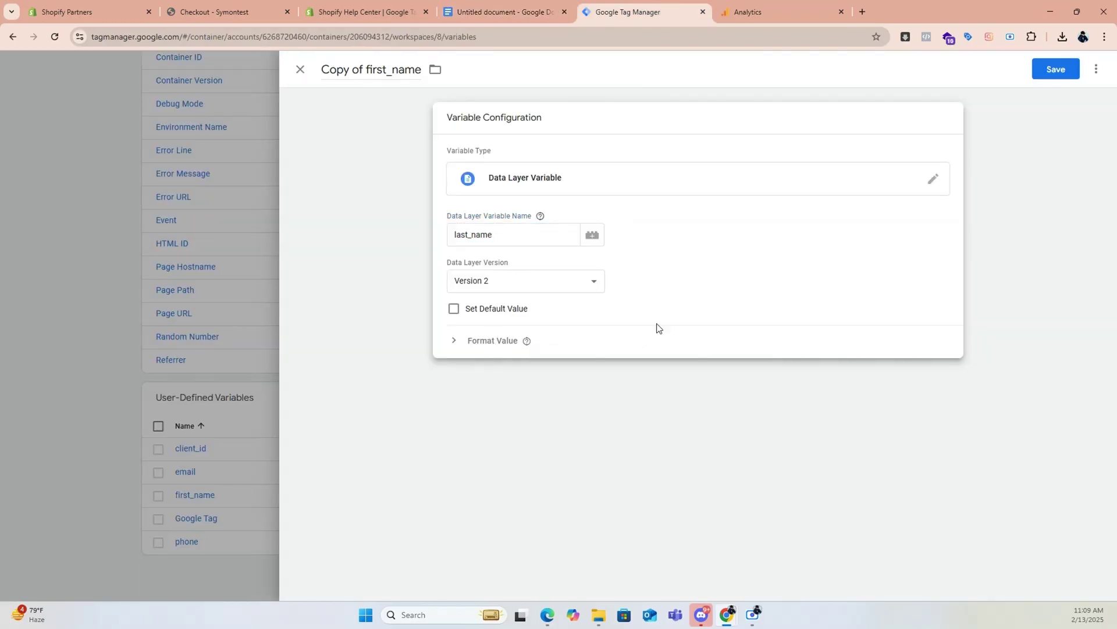
# Title the duplicated variable last_name and save it
pyautogui.click(324, 69)
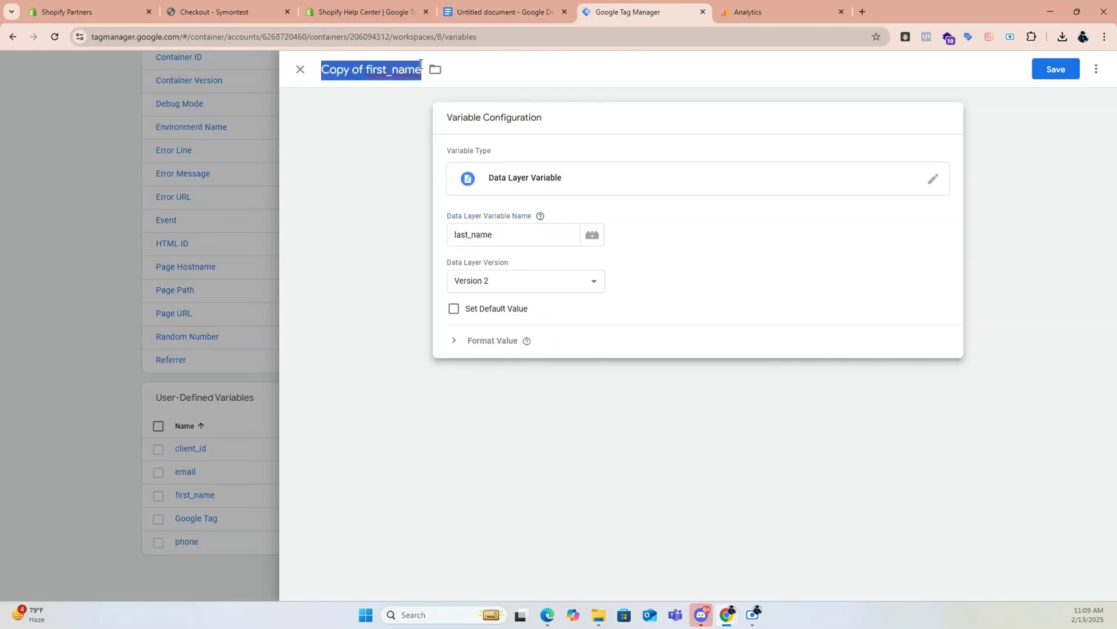
pyautogui.hotkey('ctrl', 'v')
pyautogui.click(1051, 68)
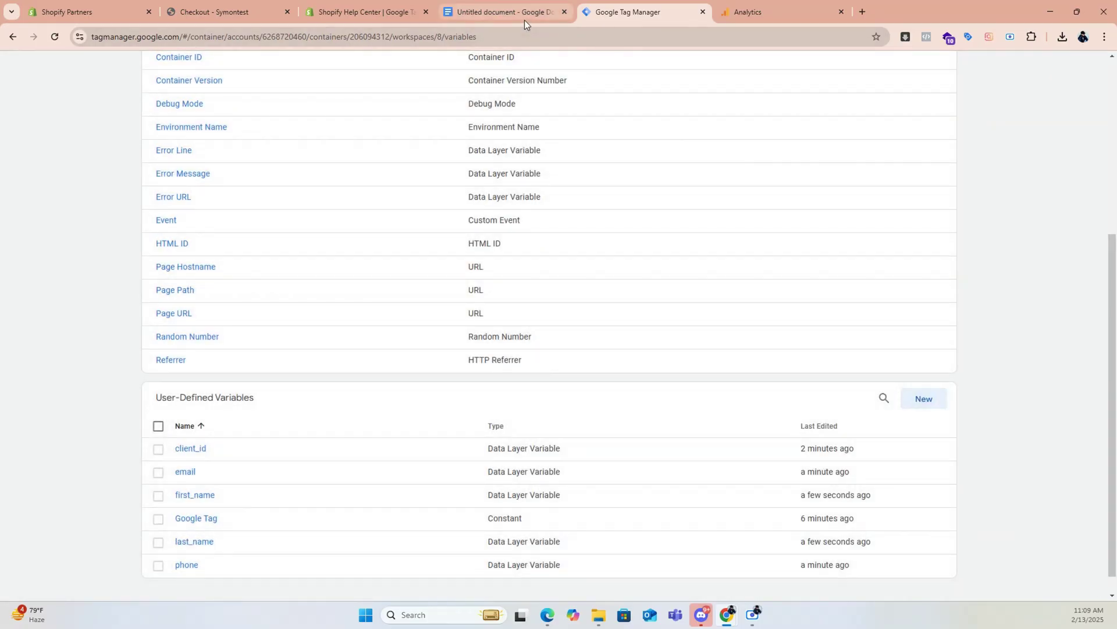
# Copy the variable name address1 from the Google Docs list and duplicate the client_id variable in Tag Manager
pyautogui.click(515, 13)
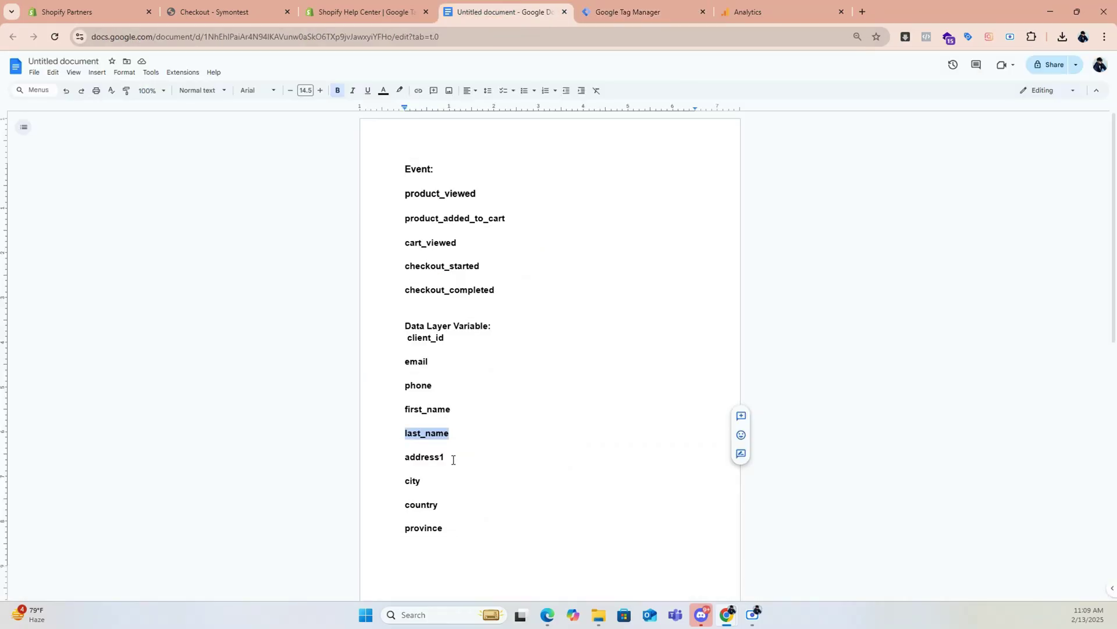
pyautogui.moveTo(454, 459); pyautogui.dragTo(401, 456)
pyautogui.click(626, 9)
pyautogui.click(204, 449)
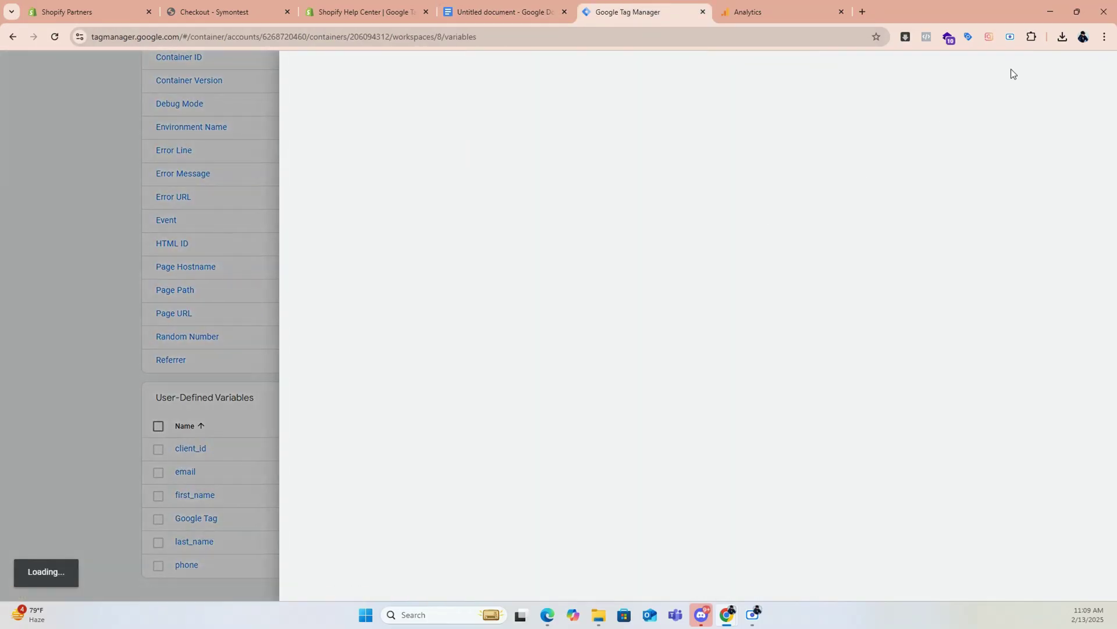
pyautogui.click(1096, 69)
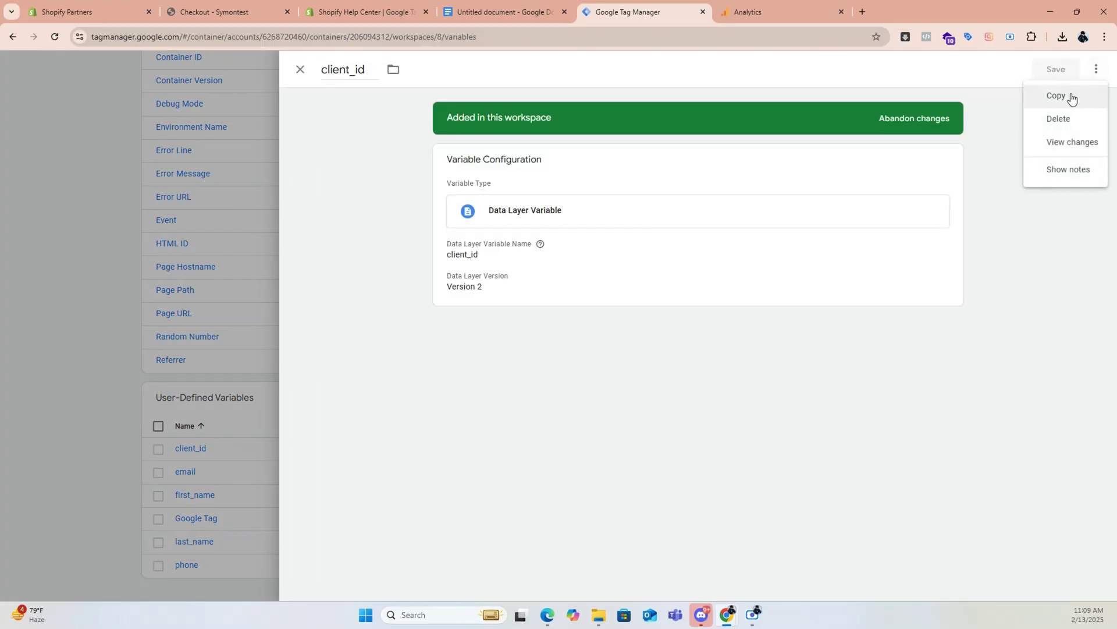
pyautogui.click(1072, 93)
# Set the duplicate's data layer variable name to address1, title the variable Street, and save it
pyautogui.doubleClick(490, 235)
pyautogui.hotkey('ctrl', 'v')
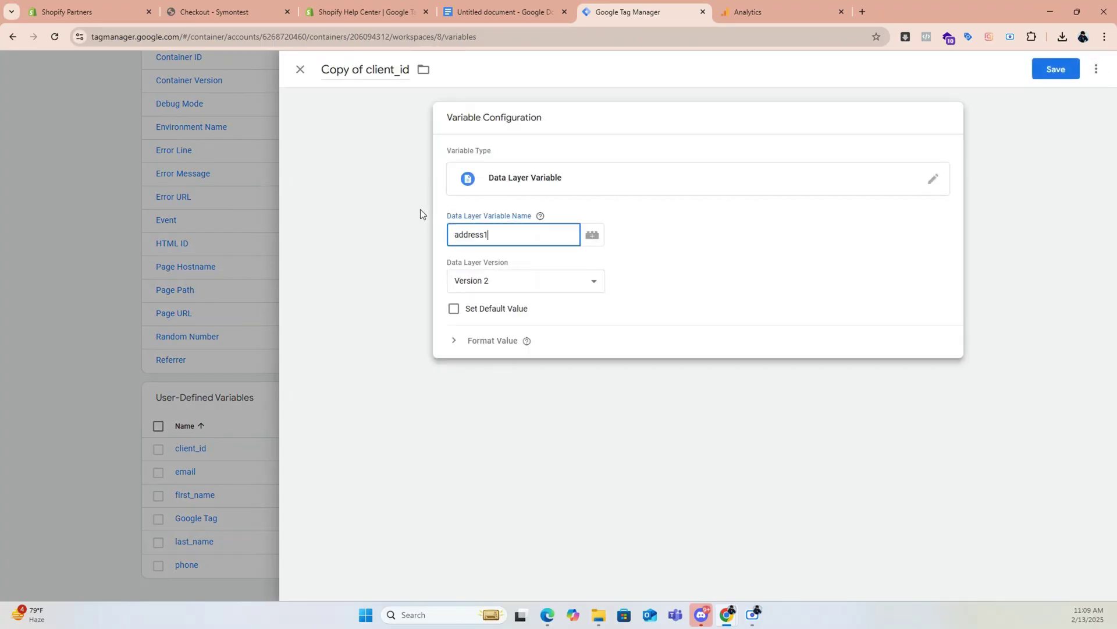
pyautogui.click(324, 69)
pyautogui.hotkey('ctrl', 'a')
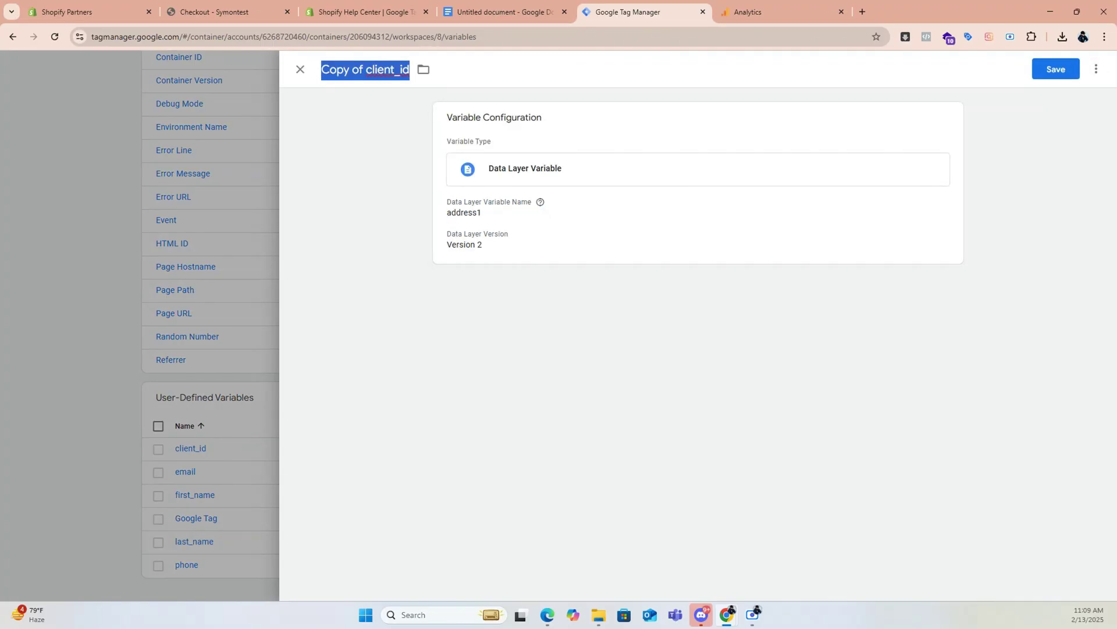
pyautogui.write('Street')
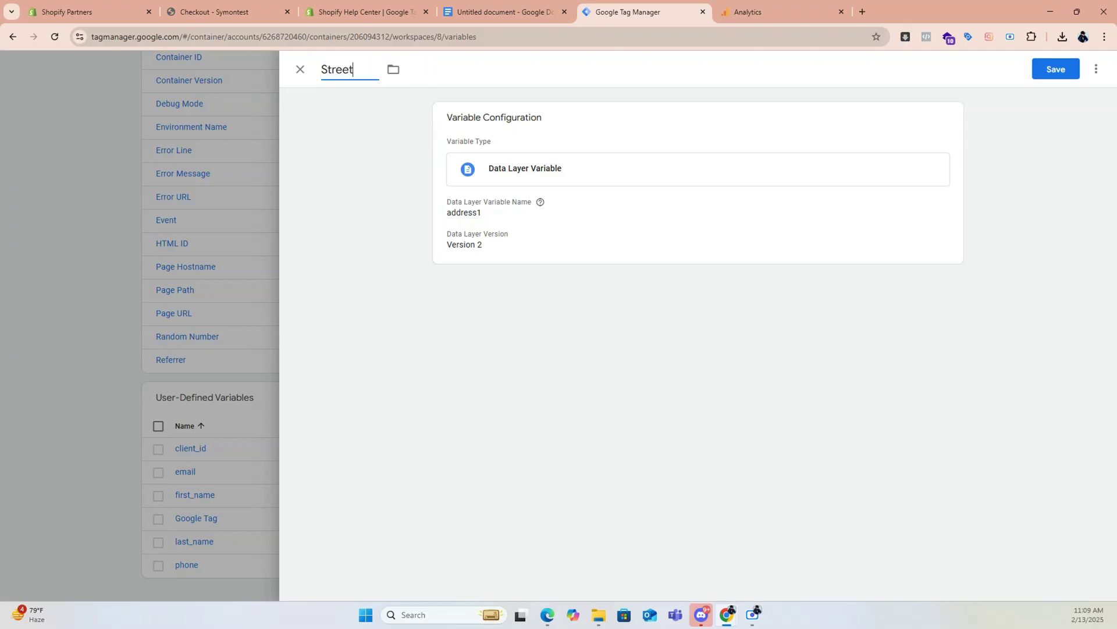
pyautogui.click(1054, 68)
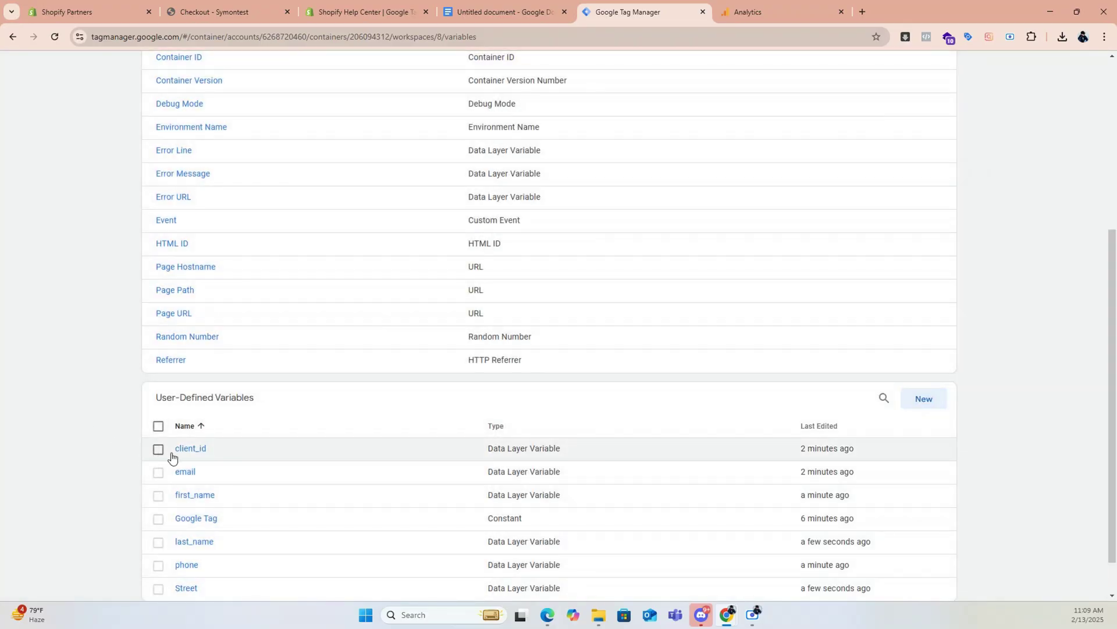
# Duplicate the client_id variable, copy the variable name city from the Google Docs list, and return to the duplicate in Tag Manager
pyautogui.click(158, 450)
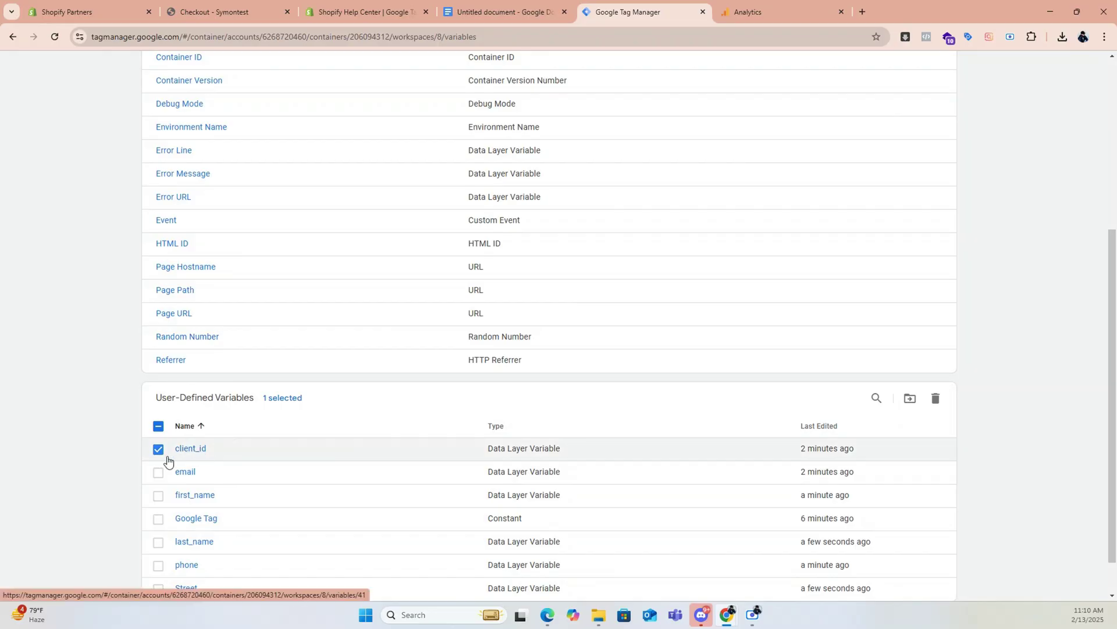
pyautogui.click(191, 450)
pyautogui.click(1094, 72)
pyautogui.click(1051, 110)
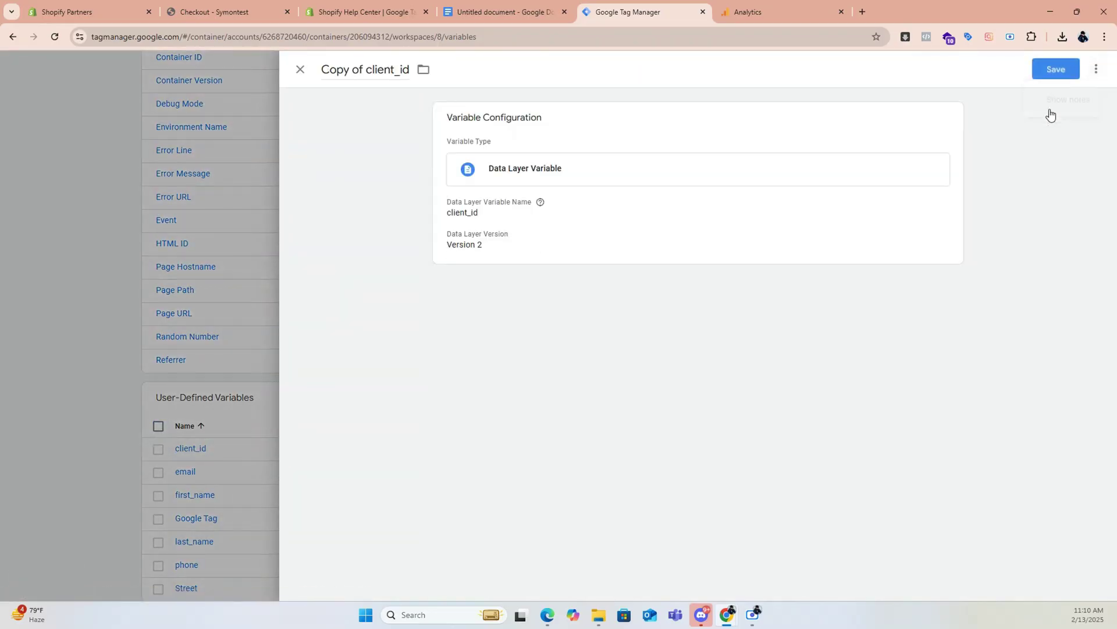
pyautogui.click(554, 219)
pyautogui.click(533, 7)
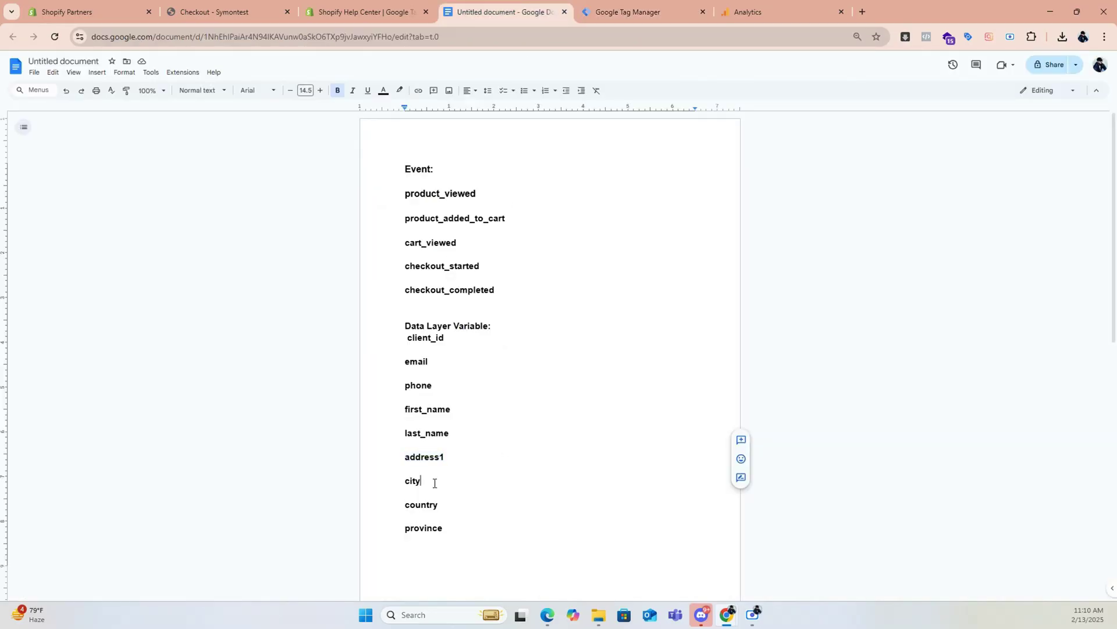
pyautogui.moveTo(436, 480); pyautogui.dragTo(404, 479)
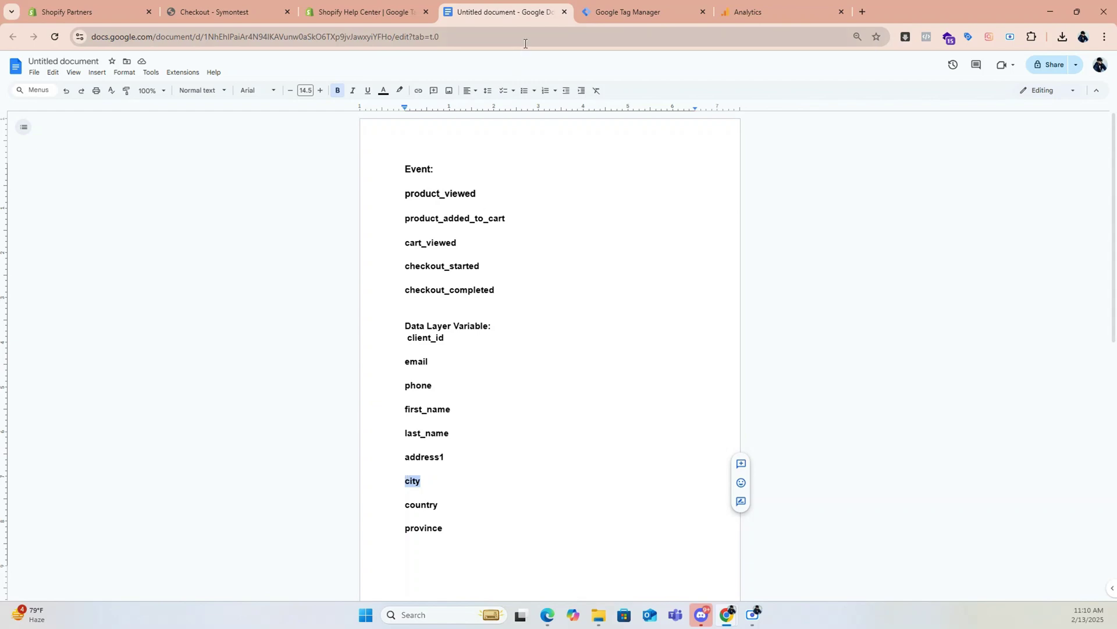
pyautogui.click(628, 7)
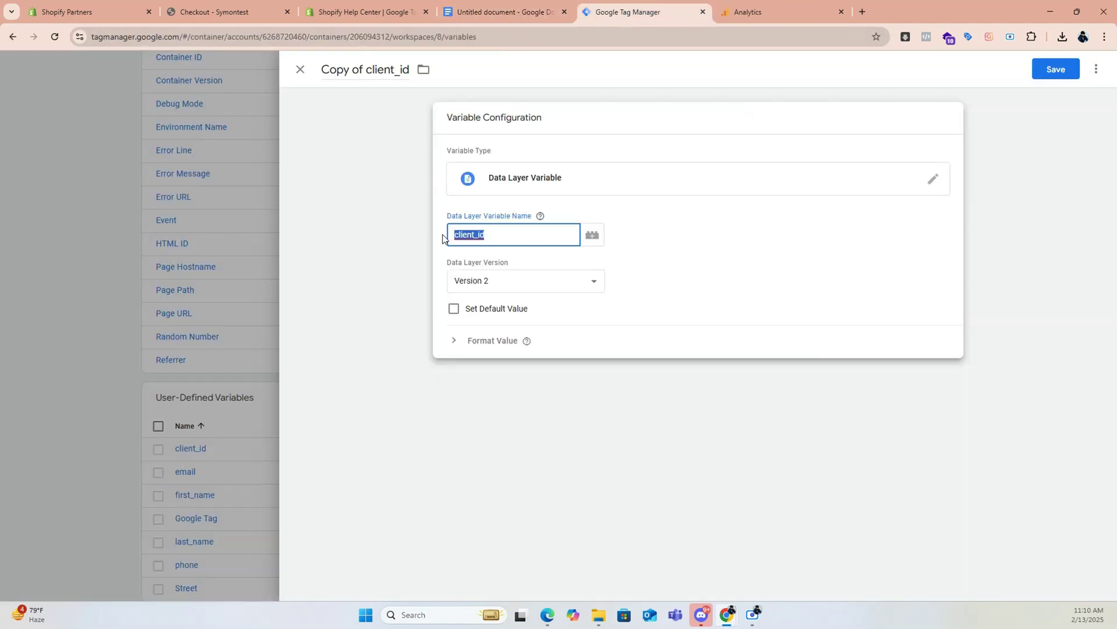
# Set both the data layer variable name and the title of the duplicate to city and save it
pyautogui.click(389, 68)
pyautogui.hotkey('ctrl', 'a')
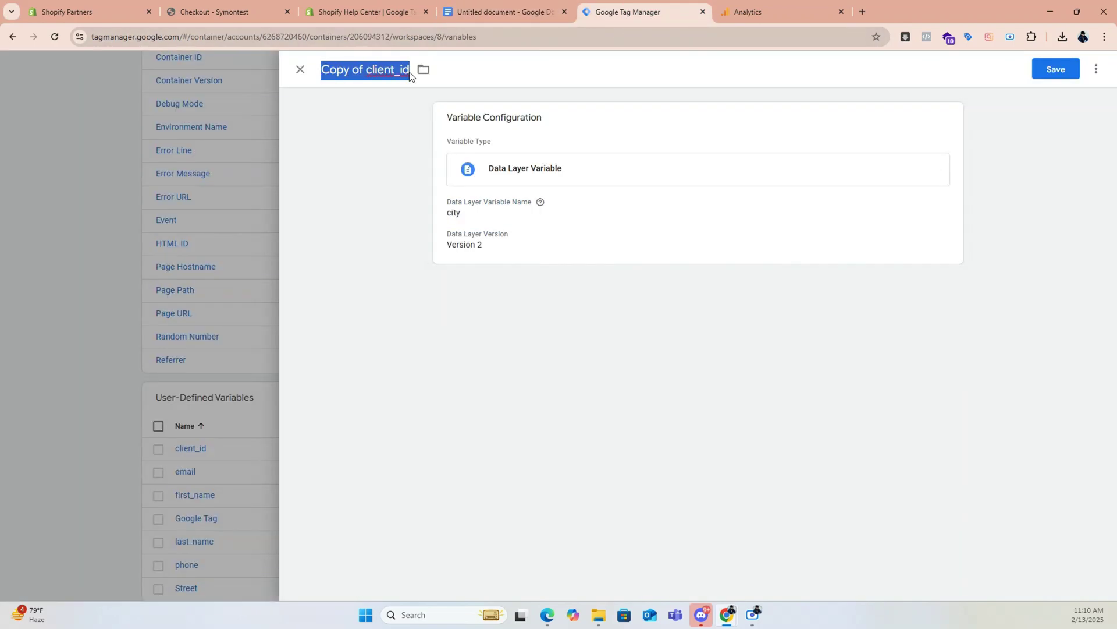
pyautogui.hotkey('ctrl', 'v')
pyautogui.click(1063, 69)
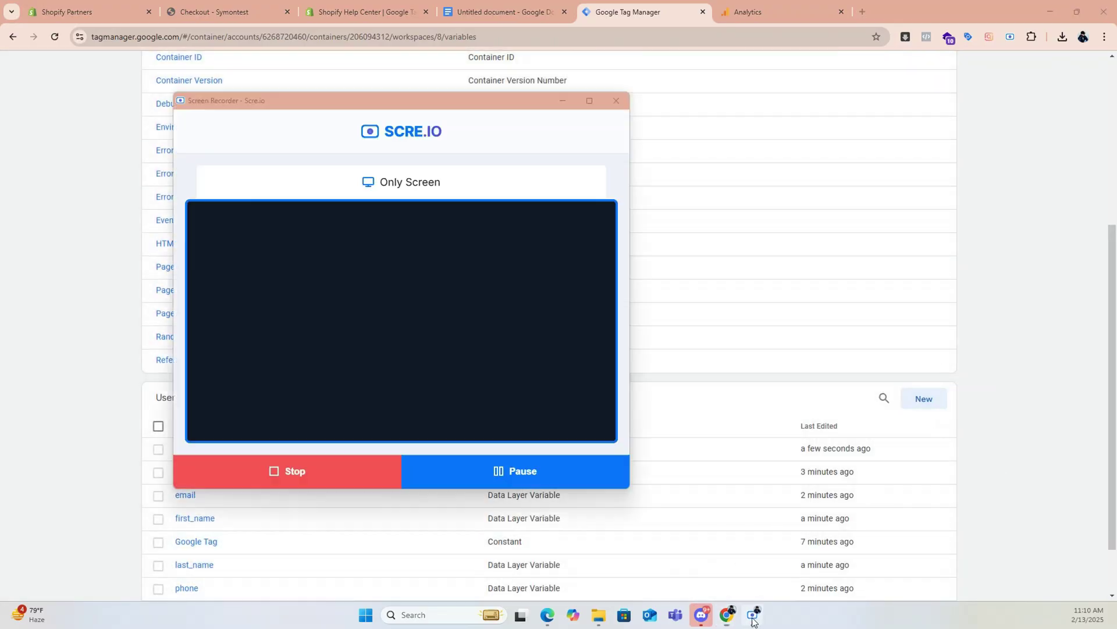
# Duplicate the city variable, copy the variable name country from the Google Docs list, and return to the duplicate in Tag Manager
pyautogui.scroll(-2, 180, 379)
pyautogui.click(182, 378)
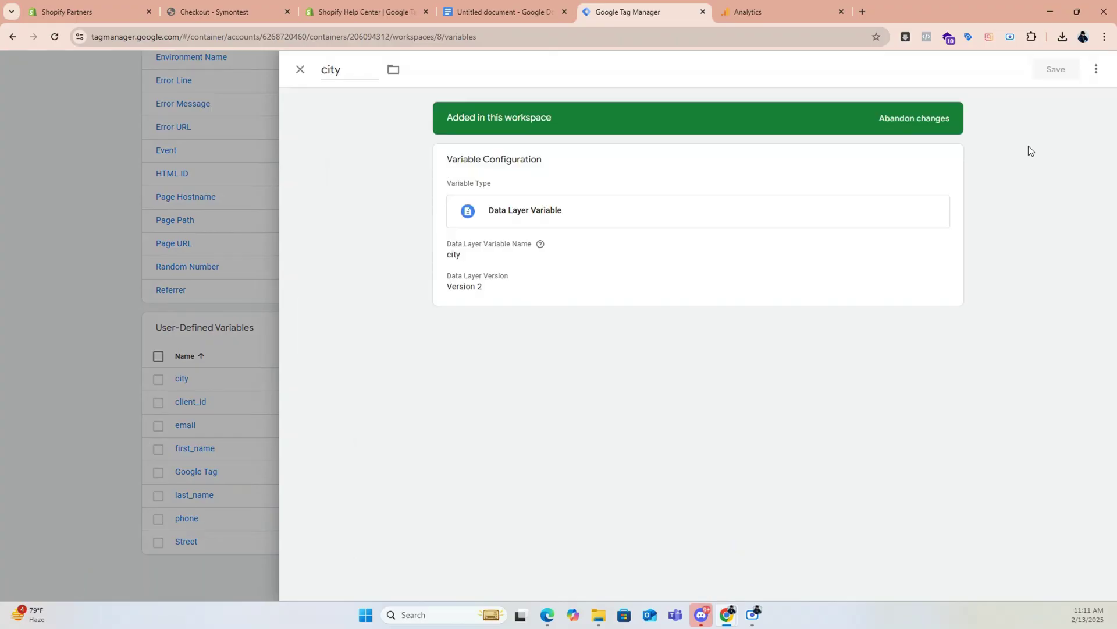
pyautogui.click(1097, 69)
pyautogui.click(1077, 96)
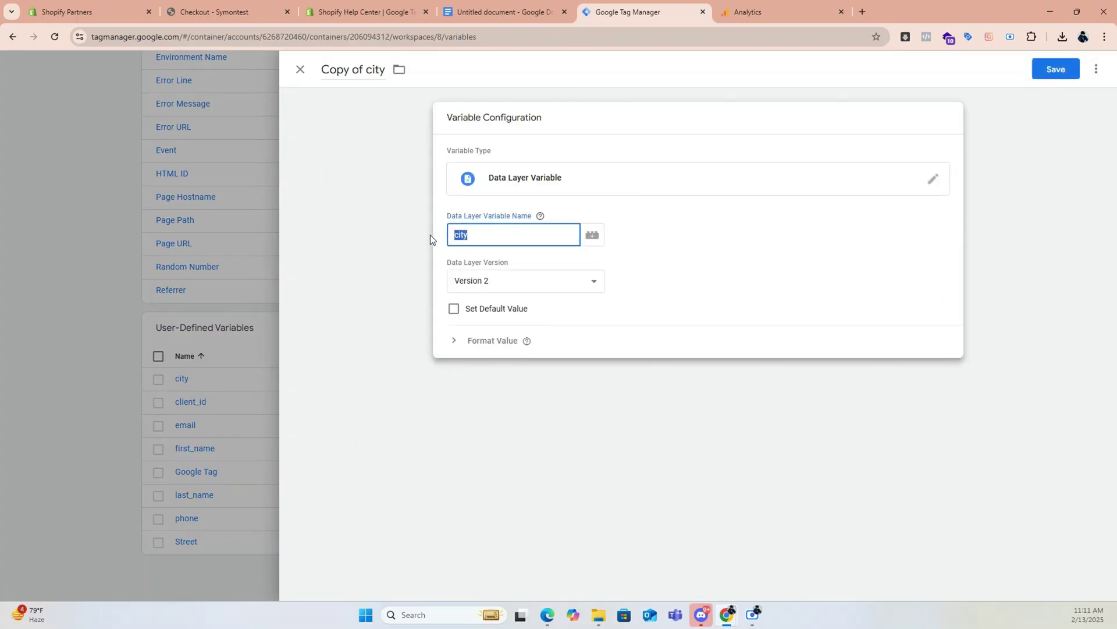
pyautogui.click(431, 235)
pyautogui.click(479, 232)
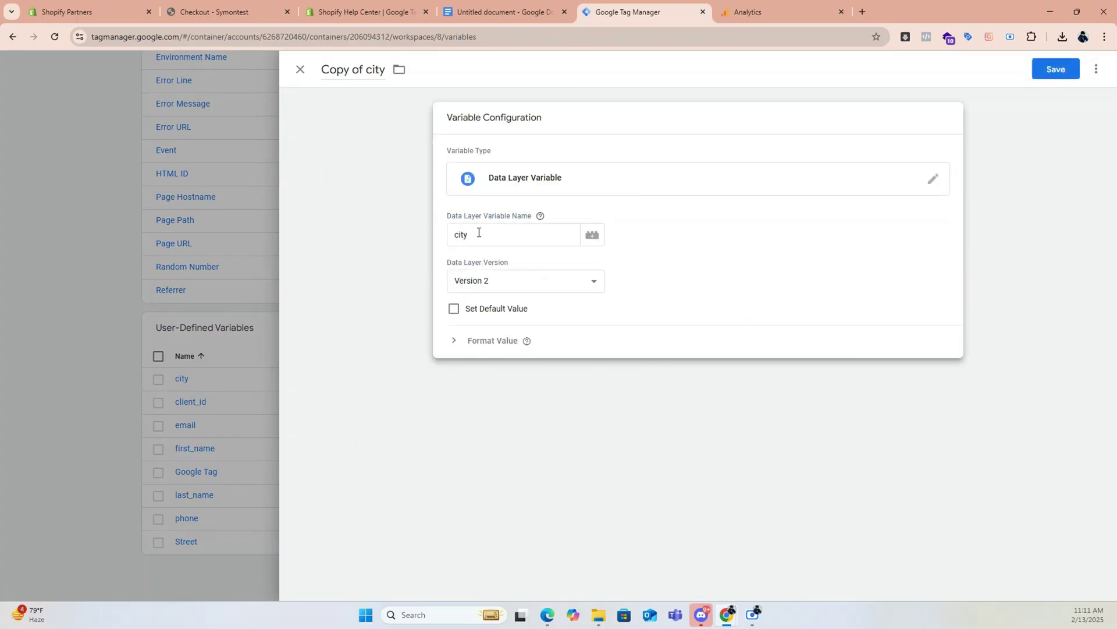
pyautogui.click(506, 13)
pyautogui.moveTo(440, 506); pyautogui.dragTo(406, 506)
pyautogui.hotkey('ctrl', 'c')
pyautogui.click(629, 12)
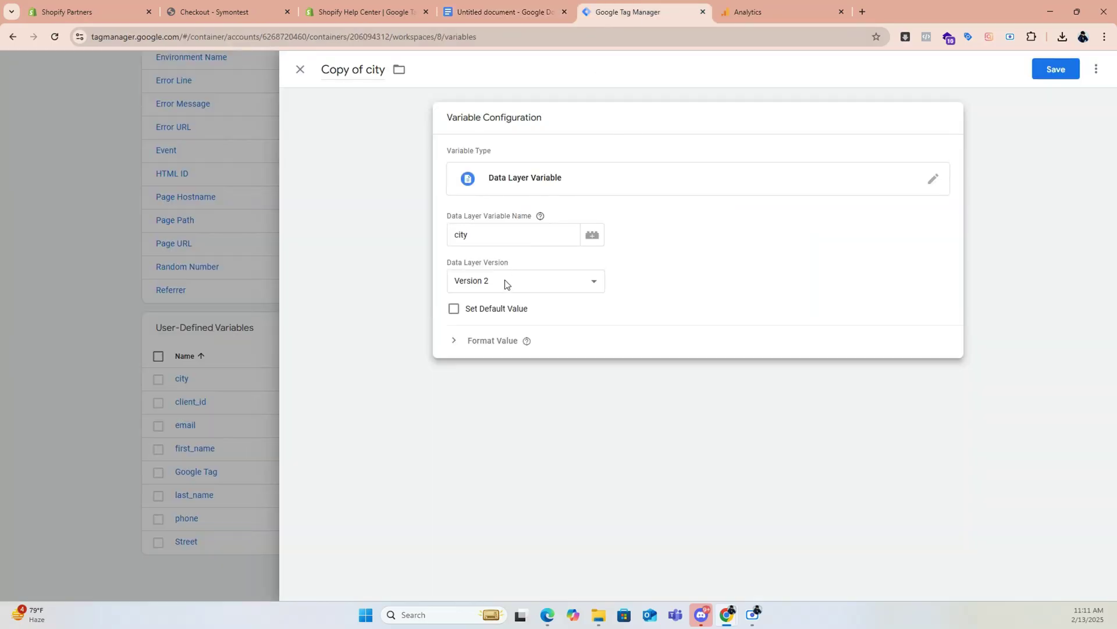
# Set both the data layer variable name and the title of the duplicate to country and save it
pyautogui.doubleClick(469, 234)
pyautogui.hotkey('ctrl', 'v')
pyautogui.click(421, 244)
pyautogui.click(399, 69)
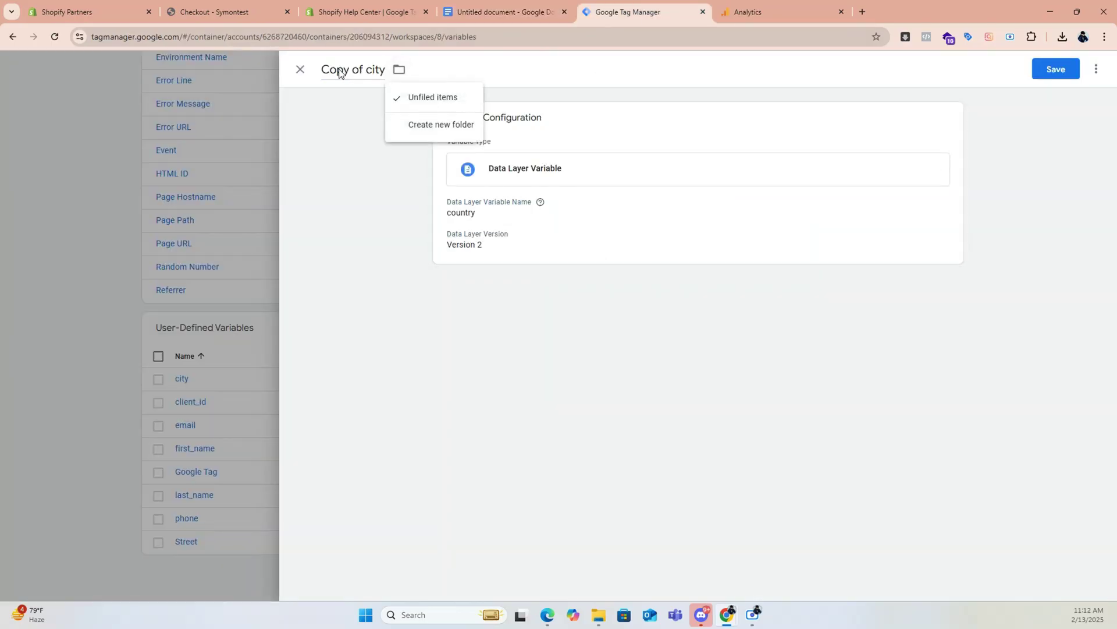
pyautogui.click(325, 70)
pyautogui.moveTo(323, 70); pyautogui.dragTo(385, 77)
pyautogui.hotkey('ctrl', 'v')
pyautogui.click(1047, 70)
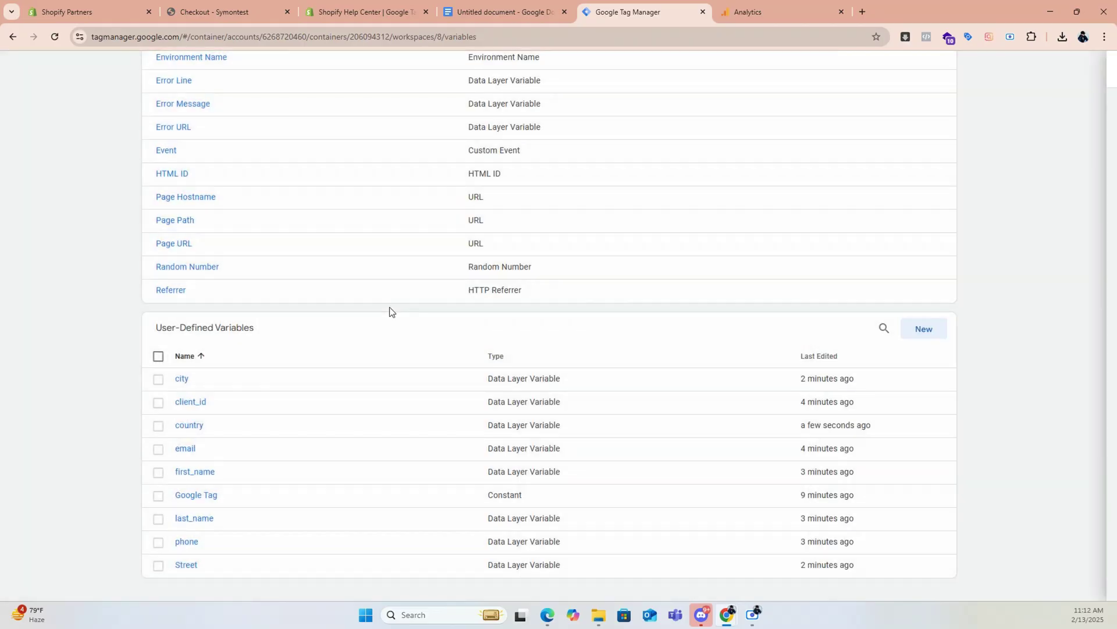
# Duplicate the city variable again, copy the name province from the Google Docs list, and return to the duplicate in Tag Manager
pyautogui.click(395, 378)
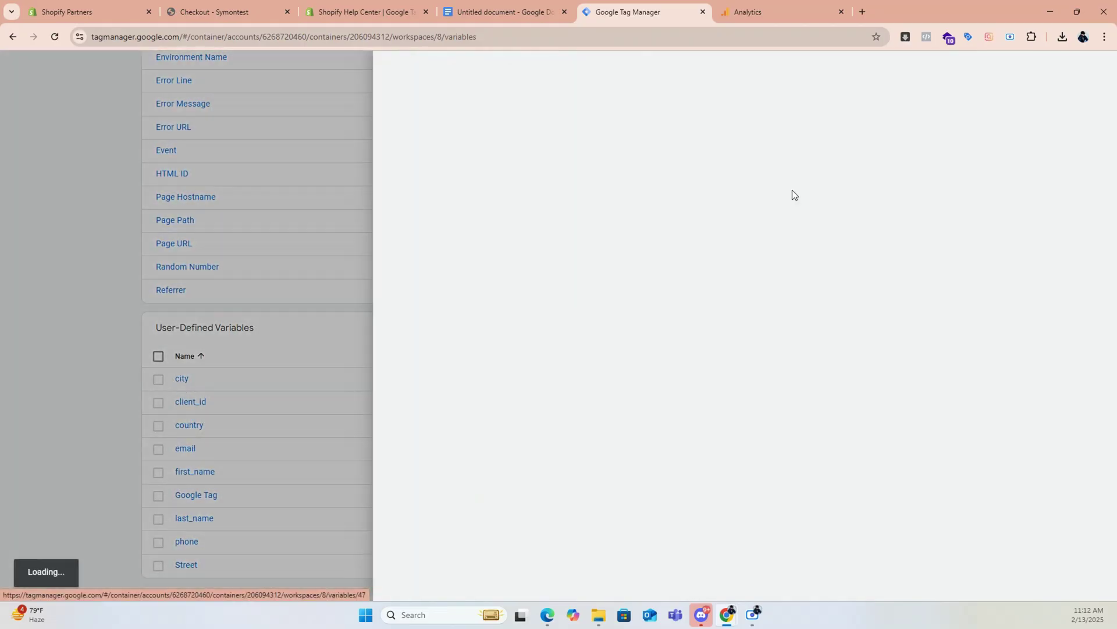
pyautogui.click(1097, 69)
pyautogui.click(1068, 98)
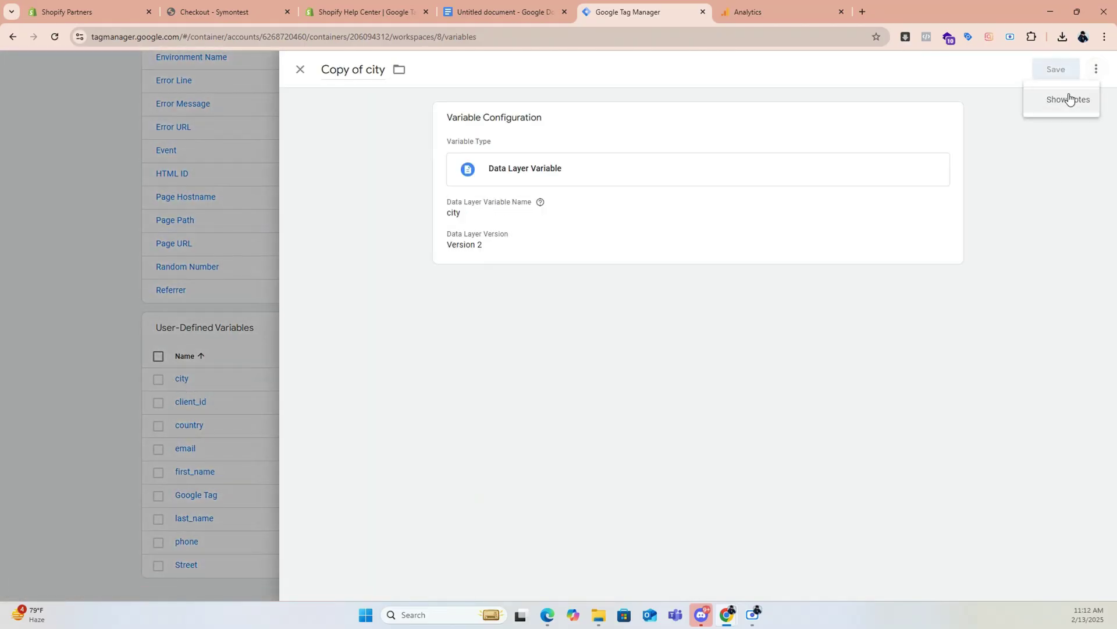
pyautogui.click(552, 230)
pyautogui.click(527, 12)
pyautogui.moveTo(442, 527); pyautogui.dragTo(398, 526)
pyautogui.hotkey('ctrl', 'c')
pyautogui.click(640, 12)
# Set both the data layer variable name and the title of the duplicate to province and save it
pyautogui.doubleClick(459, 235)
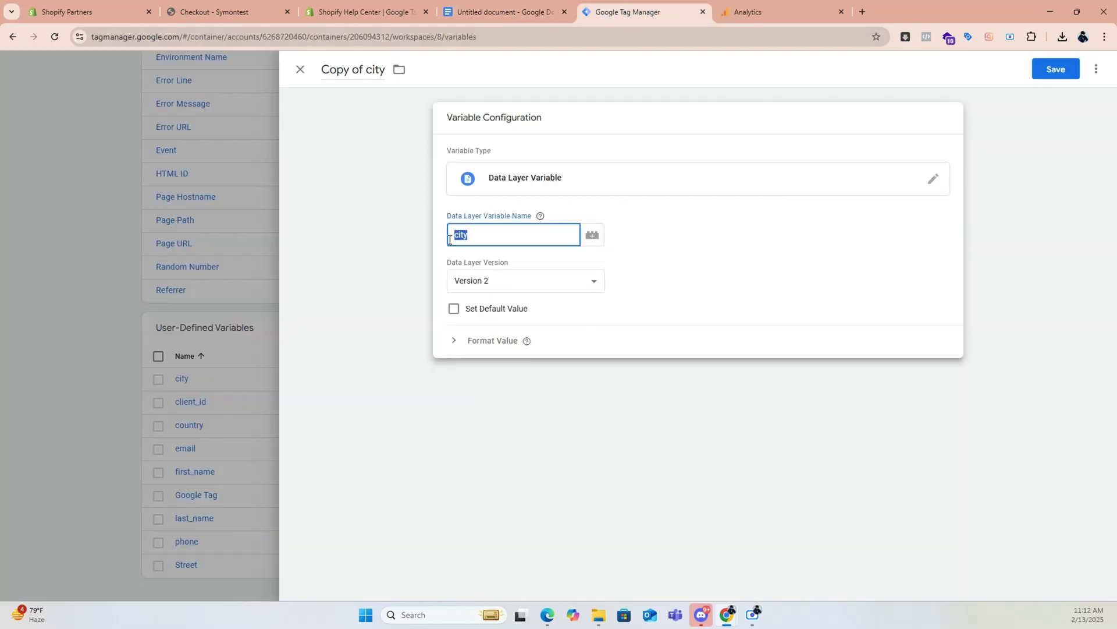
pyautogui.hotkey('ctrl', 'v')
pyautogui.click(386, 76)
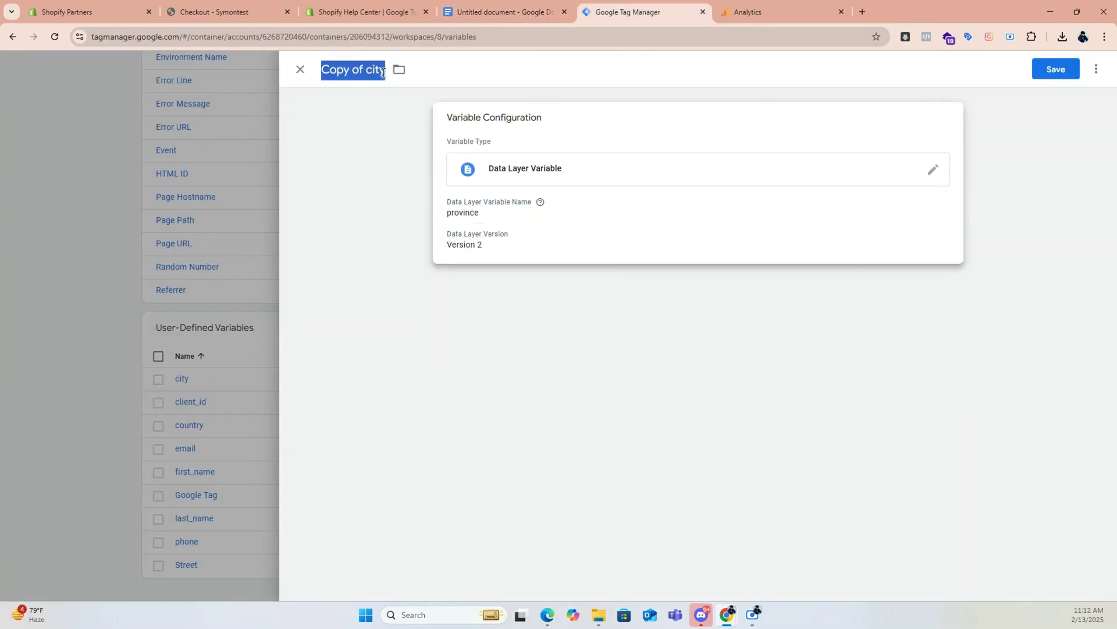
pyautogui.hotkey('ctrl', 'v')
pyautogui.click(1057, 70)
# Select the last variable name, zip, in the Google Docs list and duplicate the city variable in Tag Manager
pyautogui.click(505, 6)
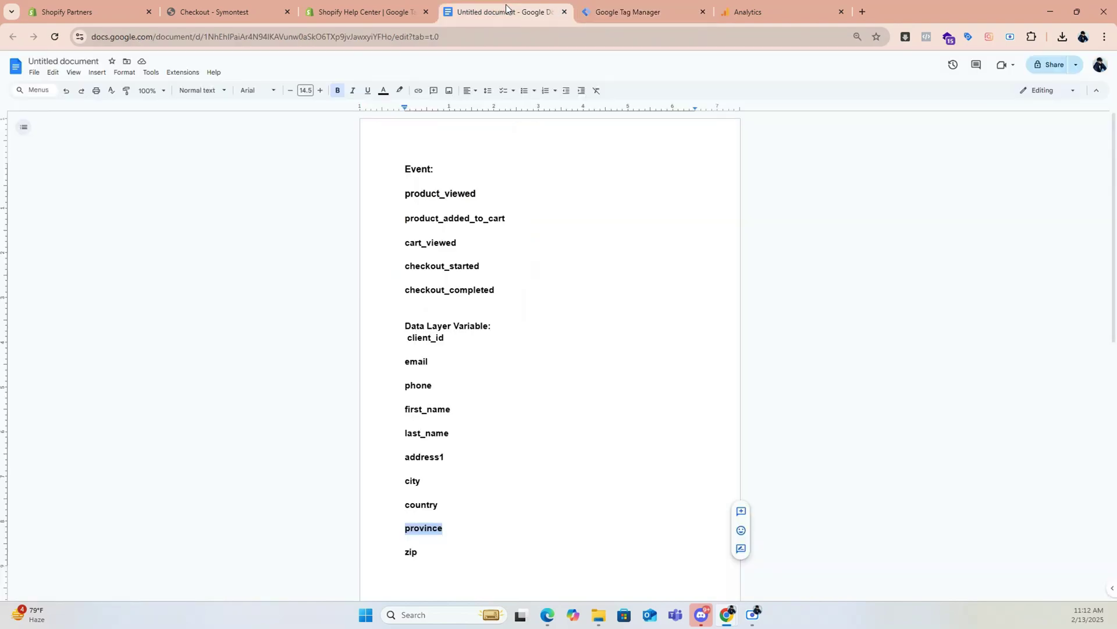
pyautogui.doubleClick(414, 558)
pyautogui.click(585, 15)
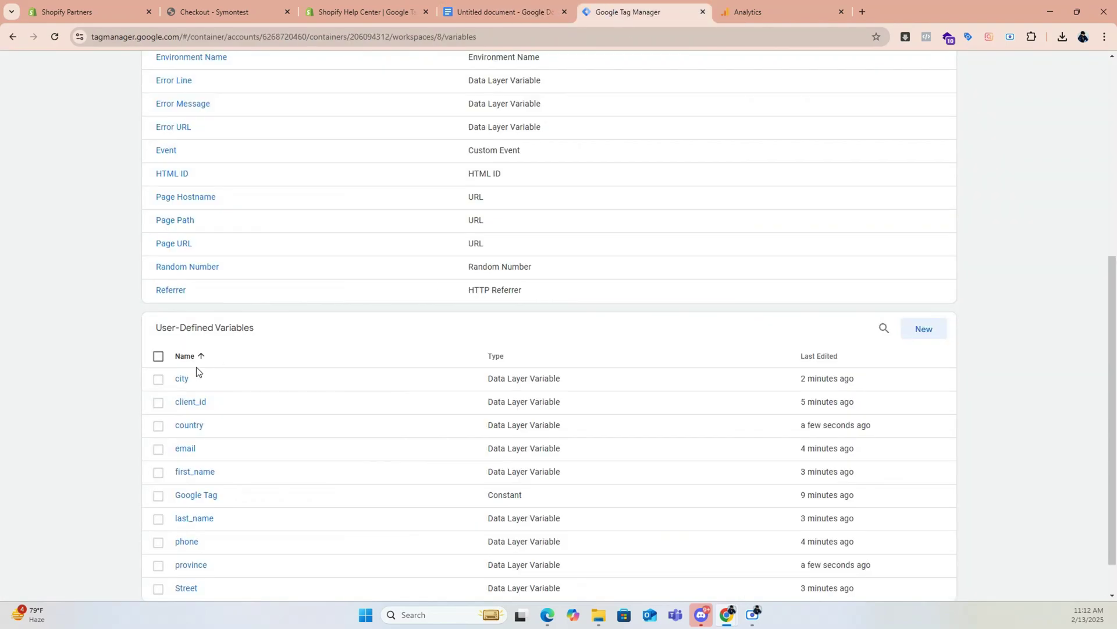
pyautogui.click(181, 379)
pyautogui.click(1105, 69)
pyautogui.click(1057, 96)
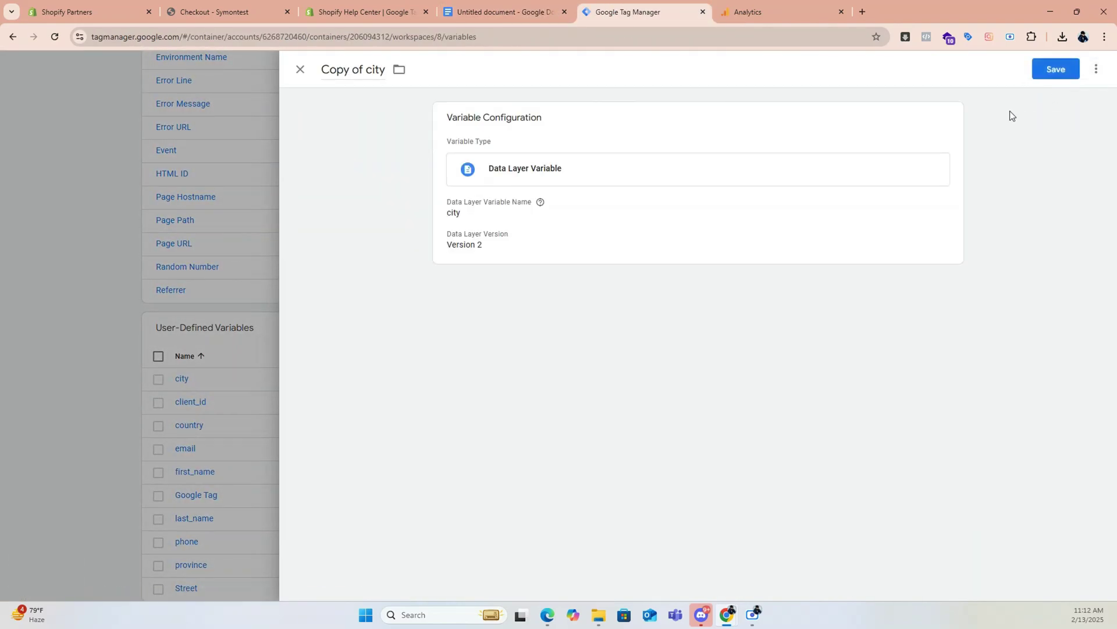
# Set both the data layer variable name and the title of the duplicate to zip and save it
pyautogui.click(482, 249)
pyautogui.moveTo(482, 249); pyautogui.dragTo(443, 247)
pyautogui.write('zip')
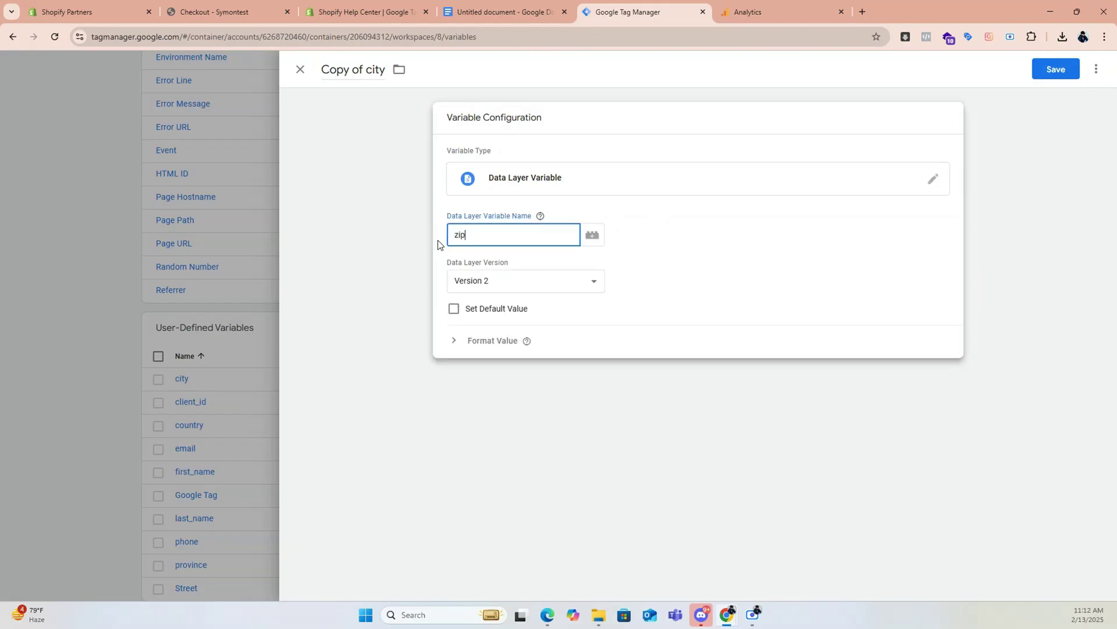
pyautogui.tripleClick(382, 70)
pyautogui.write('zip')
pyautogui.press('Return')
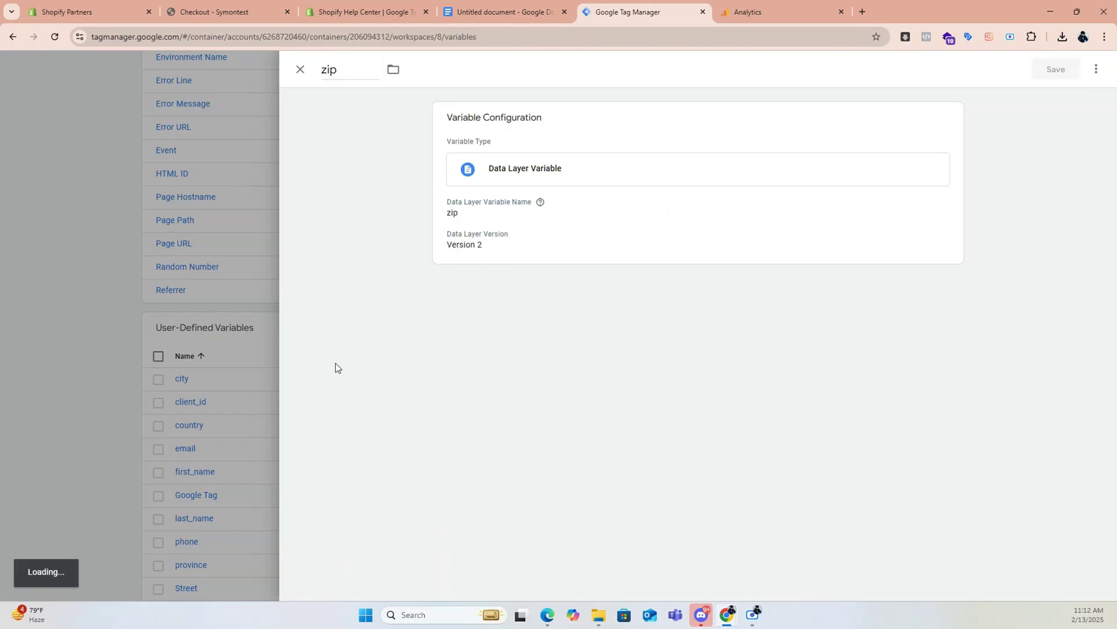
# Create a new tag of the type Google Analytics: GA4 Event
pyautogui.scroll(-1, 337, 366)
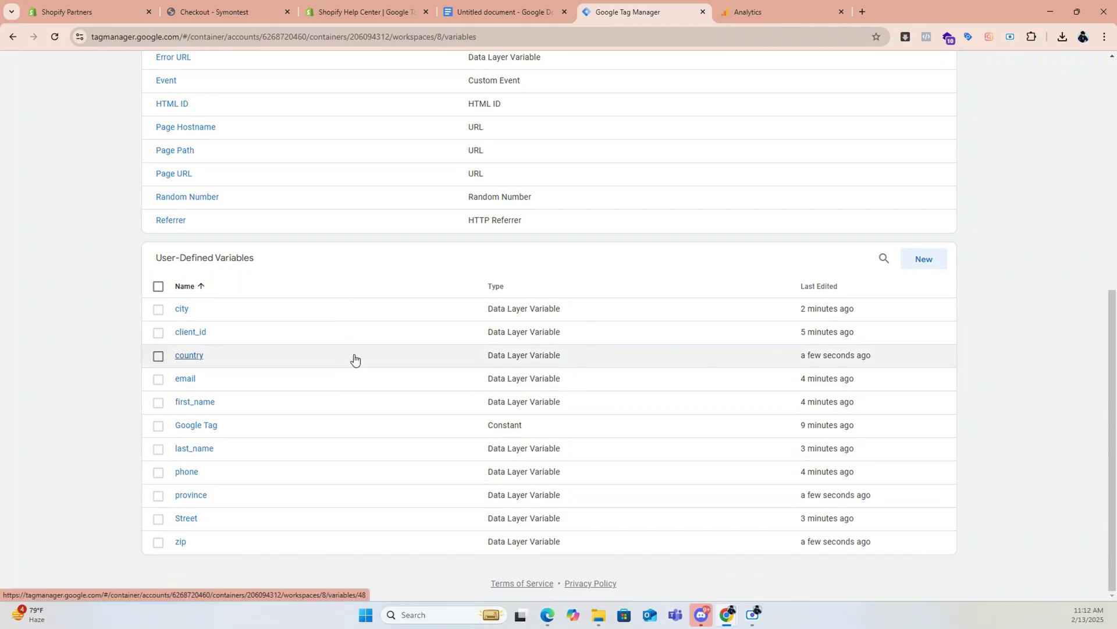
pyautogui.scroll(8, 354, 359)
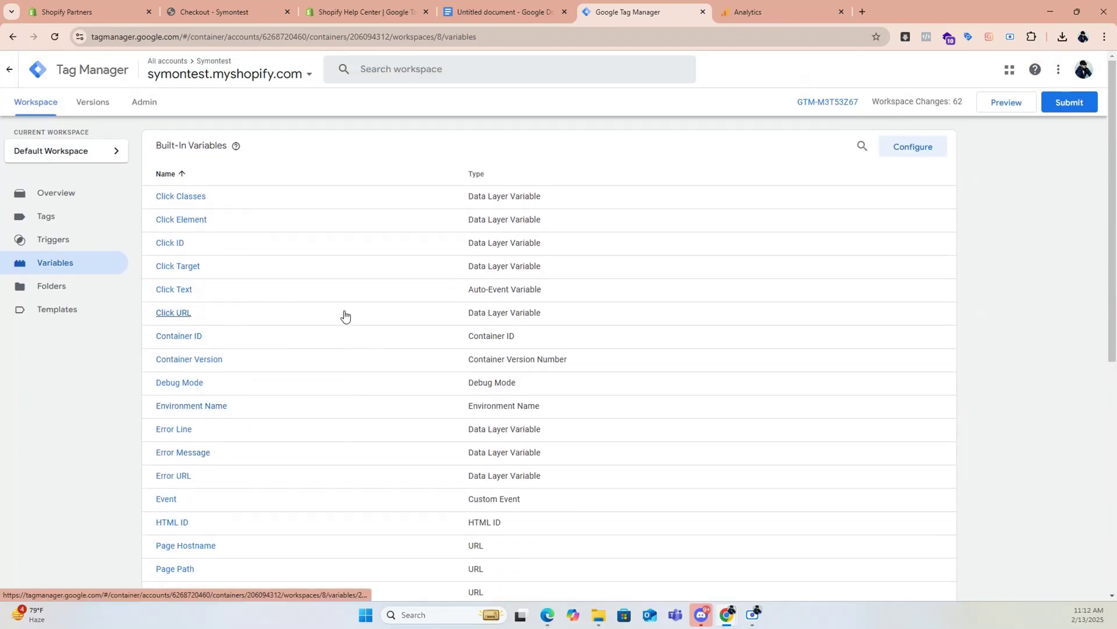
pyautogui.click(62, 225)
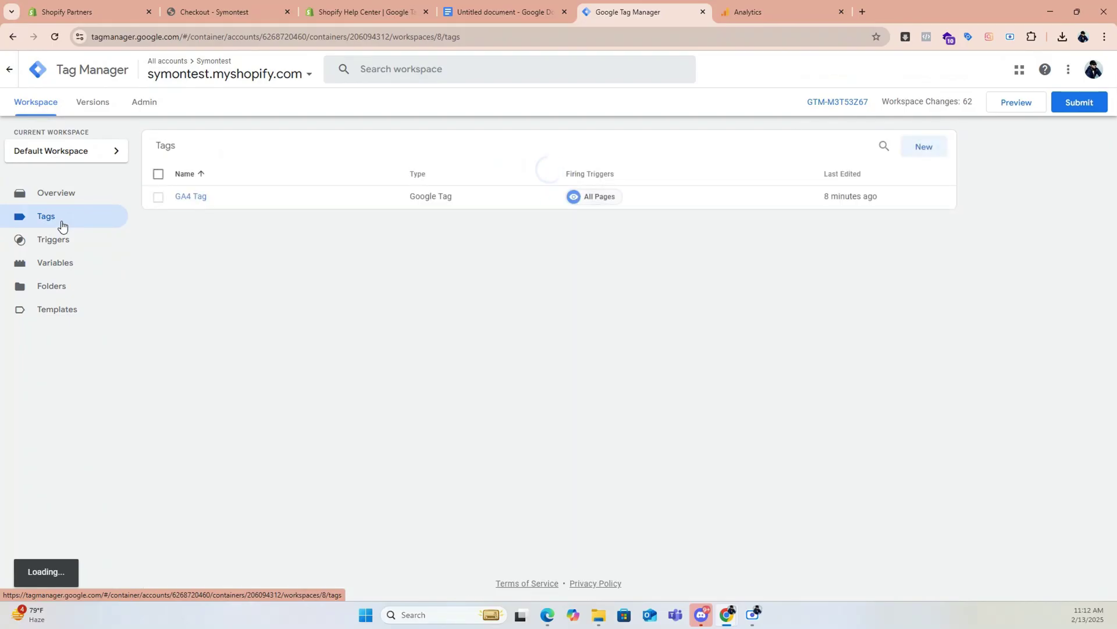
pyautogui.click(925, 148)
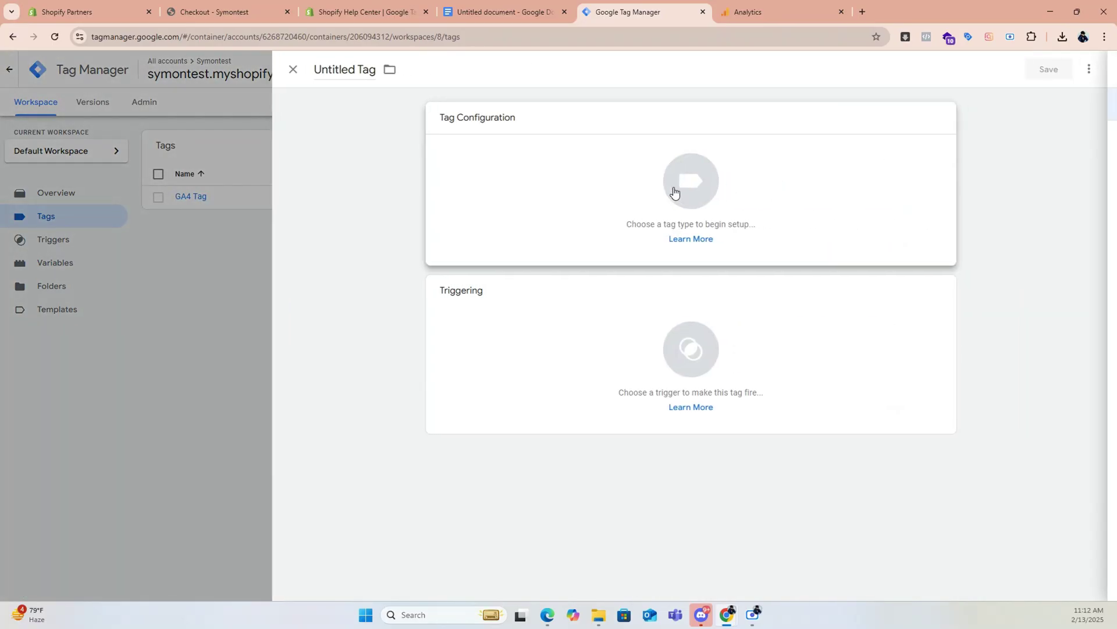
pyautogui.click(675, 192)
pyautogui.click(793, 174)
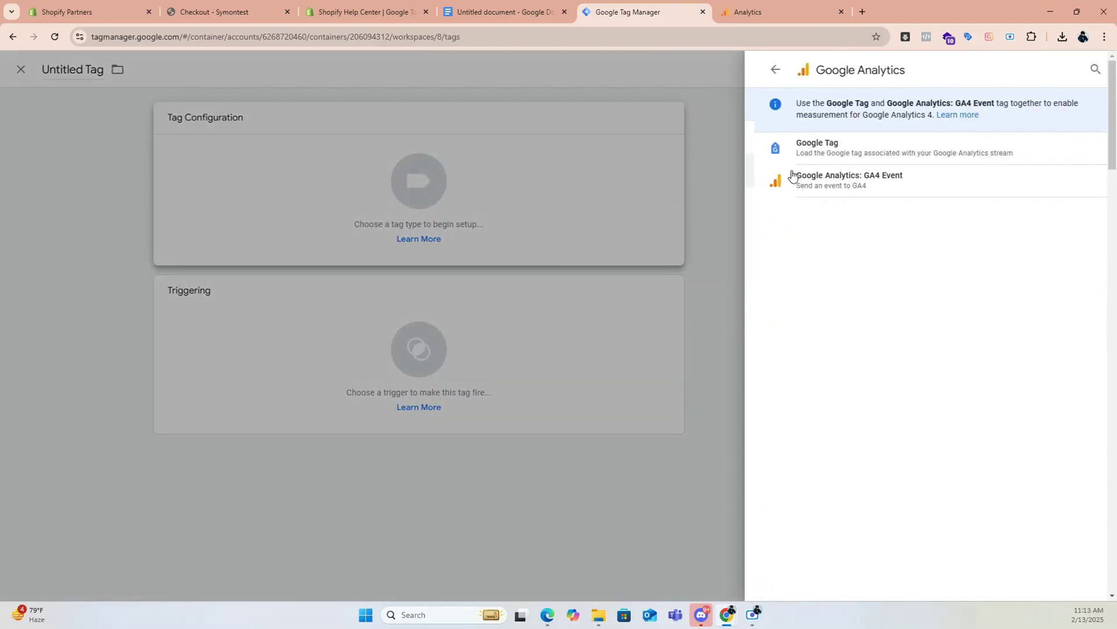
pyautogui.click(793, 175)
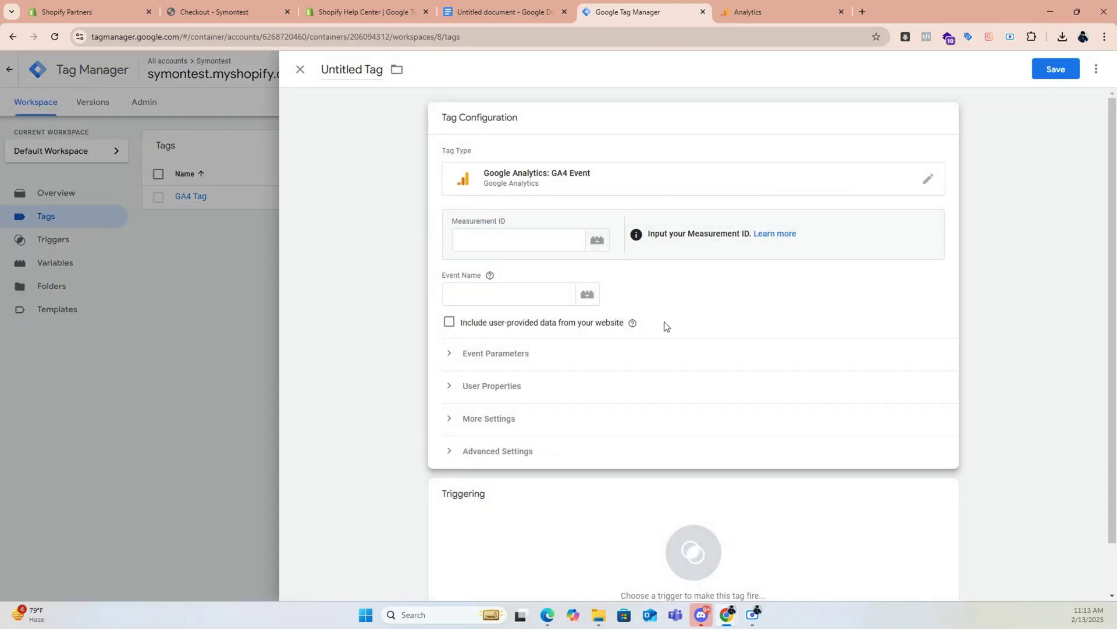
# Set the new tag's Measurement ID to the {{Google Tag}} variable
pyautogui.click(549, 241)
pyautogui.write('{{go')
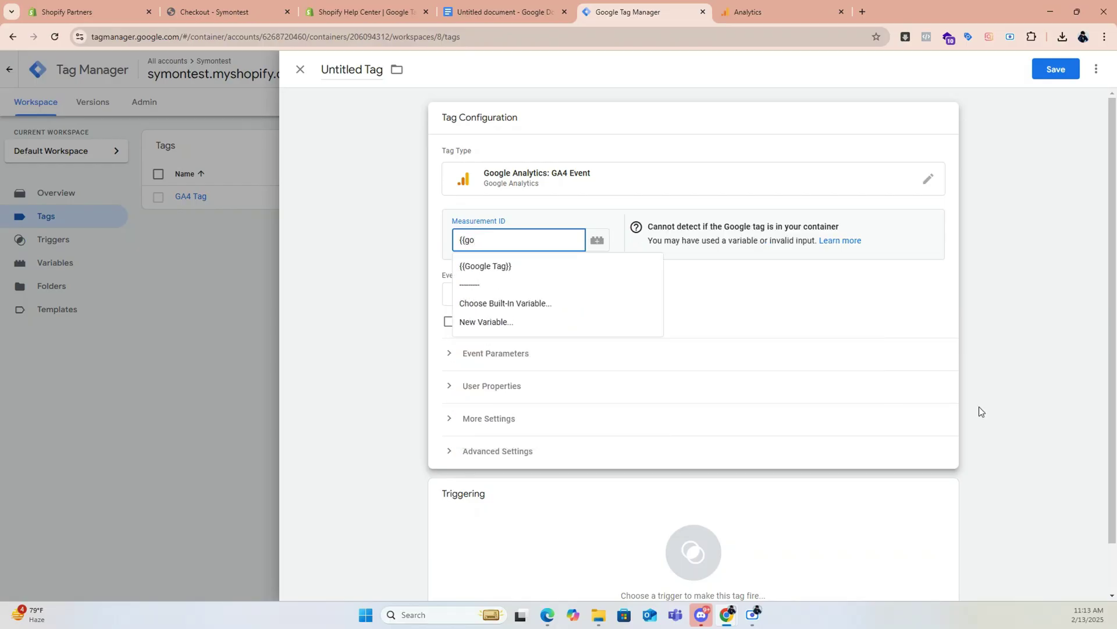
pyautogui.click(546, 265)
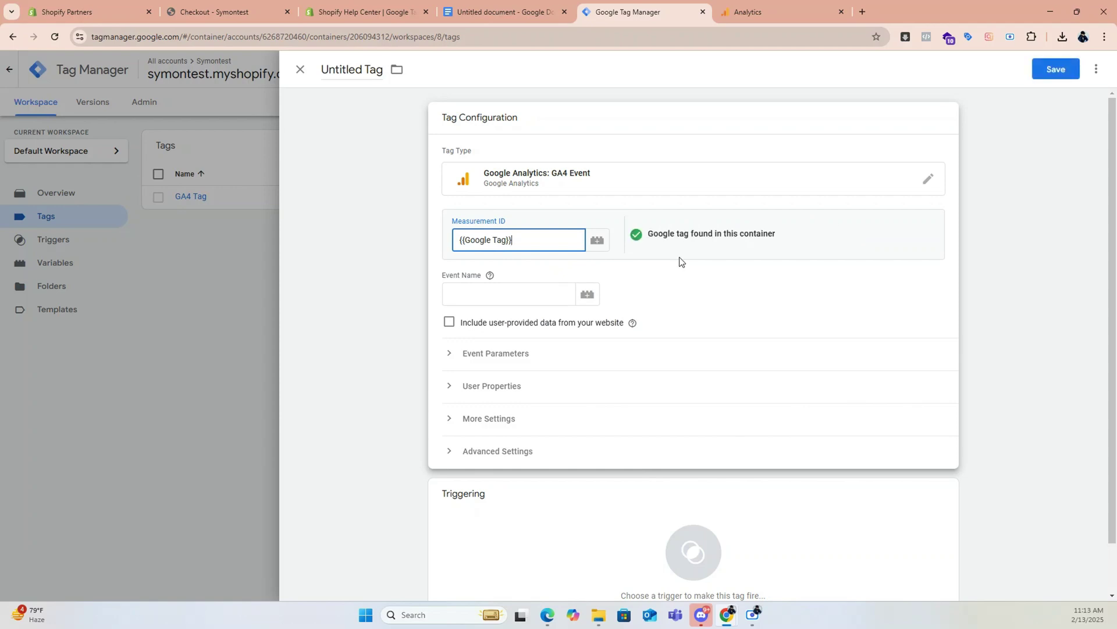
pyautogui.moveTo(646, 234); pyautogui.dragTo(707, 266)
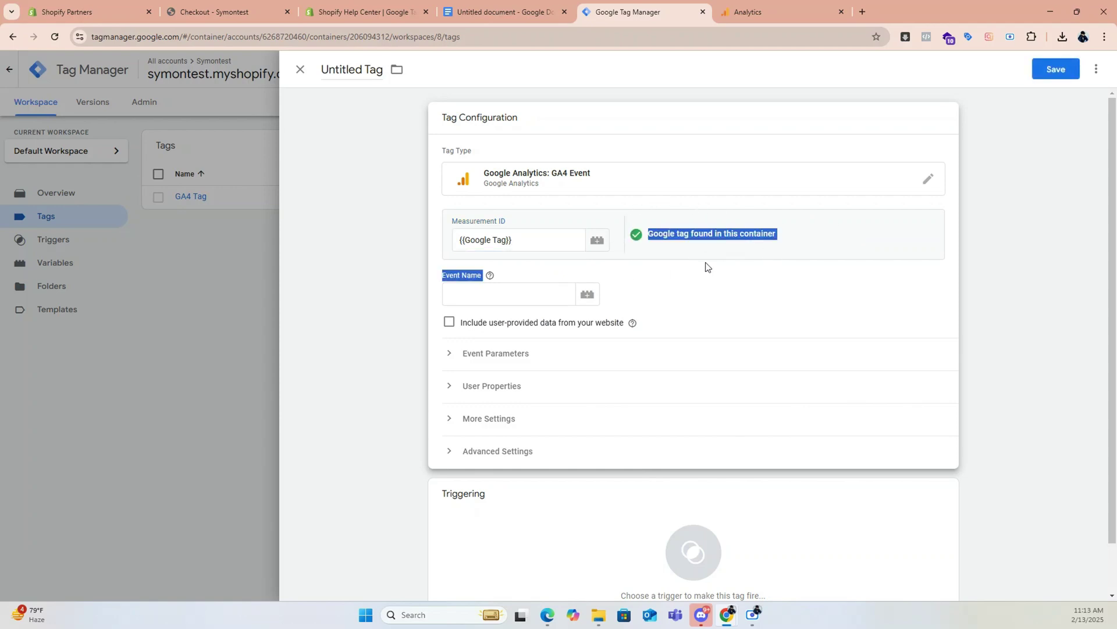
pyautogui.click(668, 267)
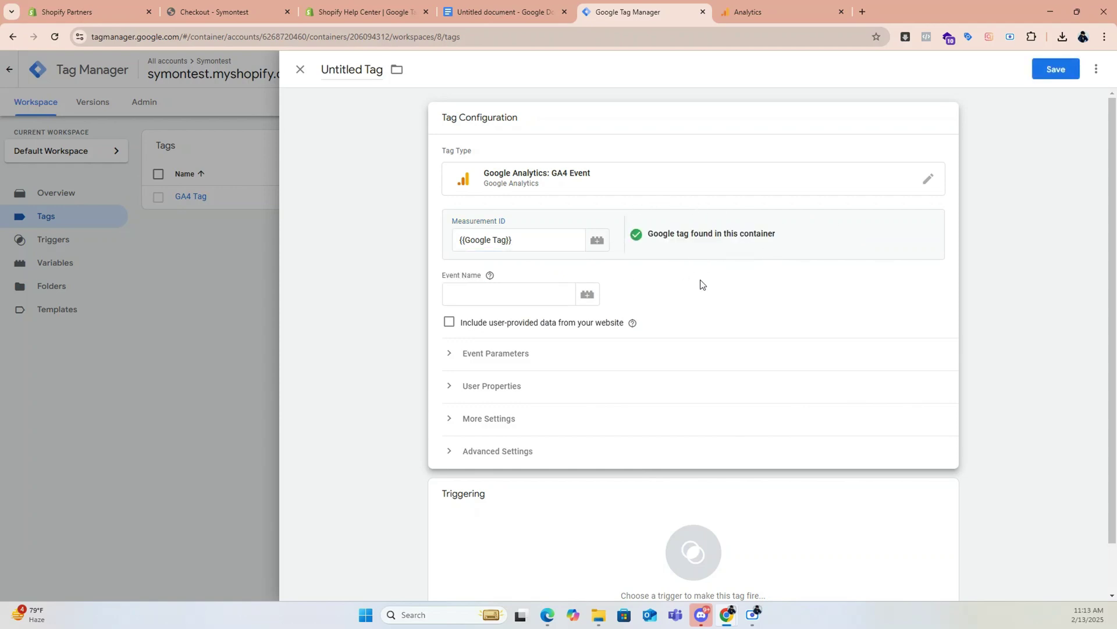
# Set the tag's event name to product_viewed, copied from the event list in Google Docs
pyautogui.click(490, 301)
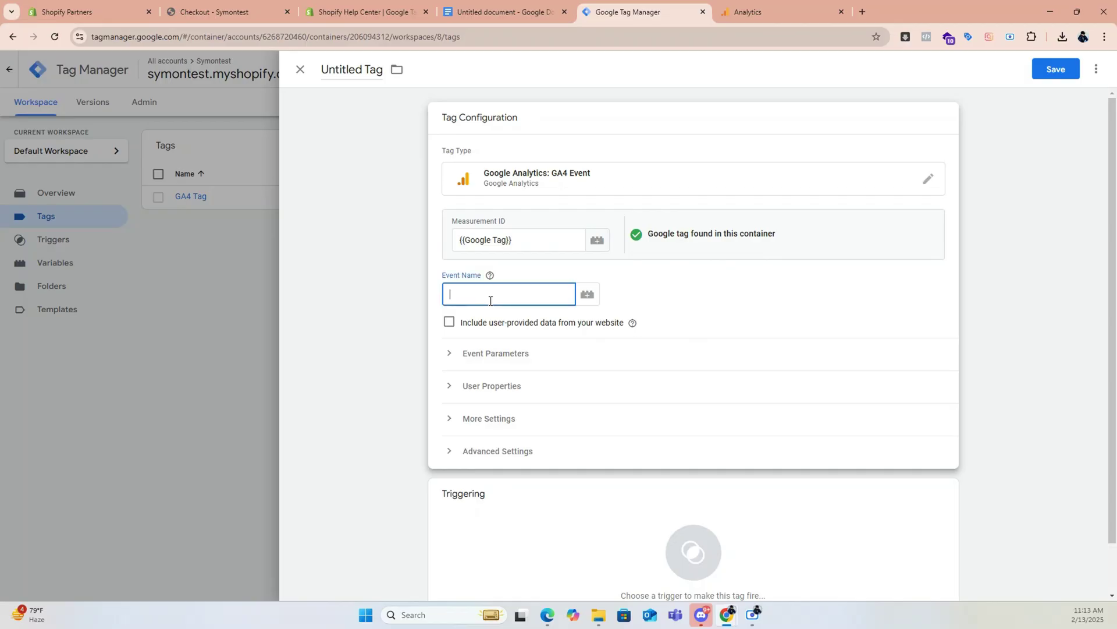
pyautogui.click(508, 4)
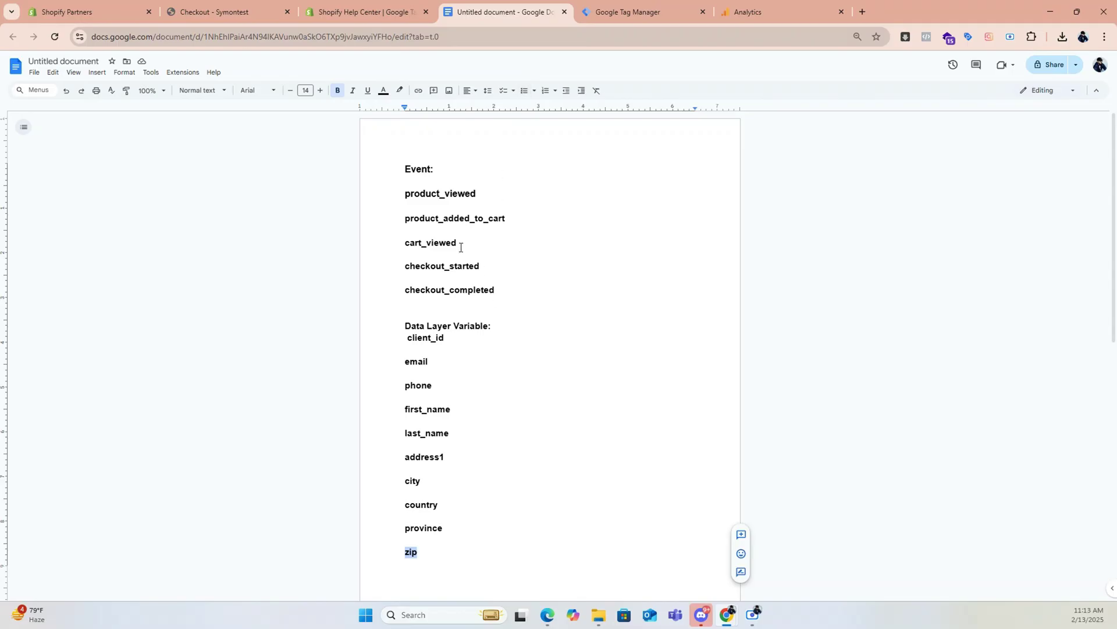
pyautogui.moveTo(406, 194); pyautogui.dragTo(481, 194)
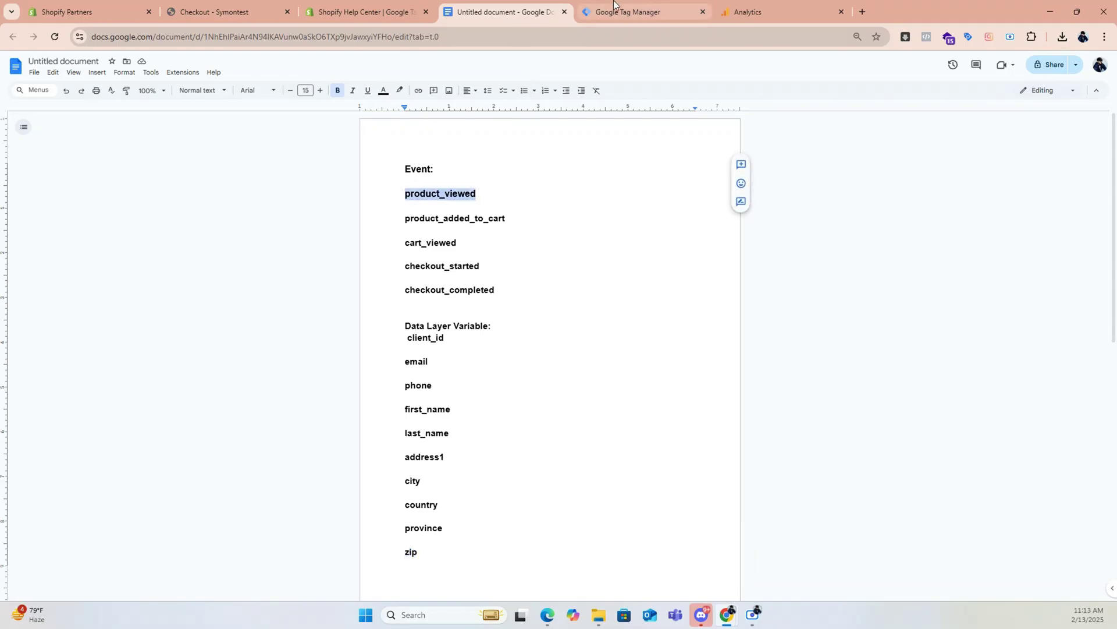
pyautogui.click(629, 12)
pyautogui.hotkey('ctrl', 'v')
# Assign the product_viewed custom event as the tag's firing trigger
pyautogui.scroll(-1, 516, 305)
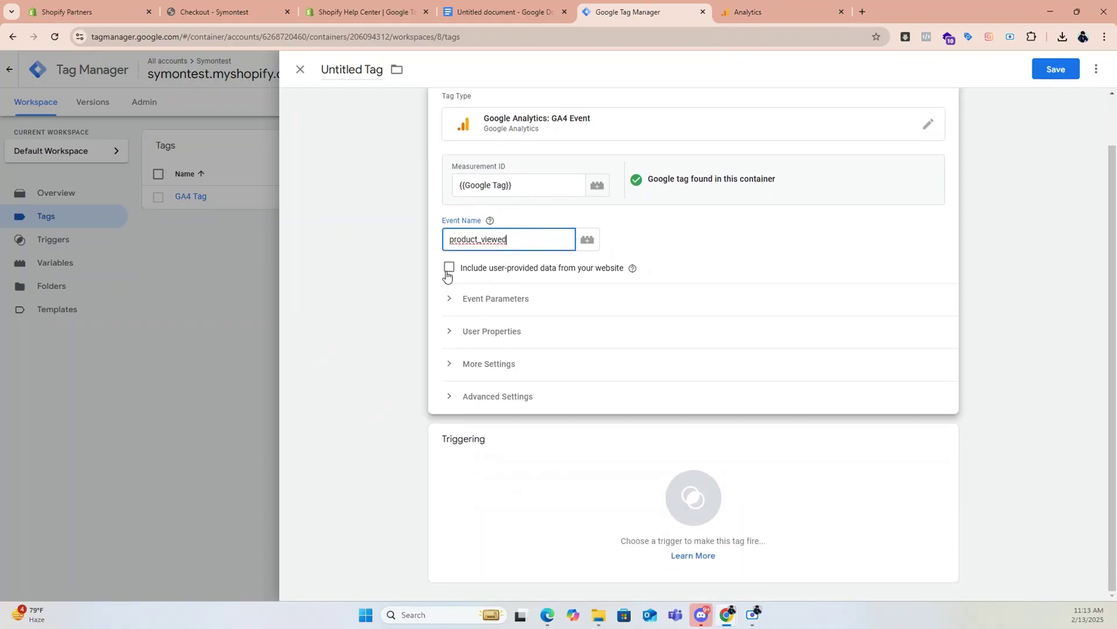
pyautogui.click(700, 529)
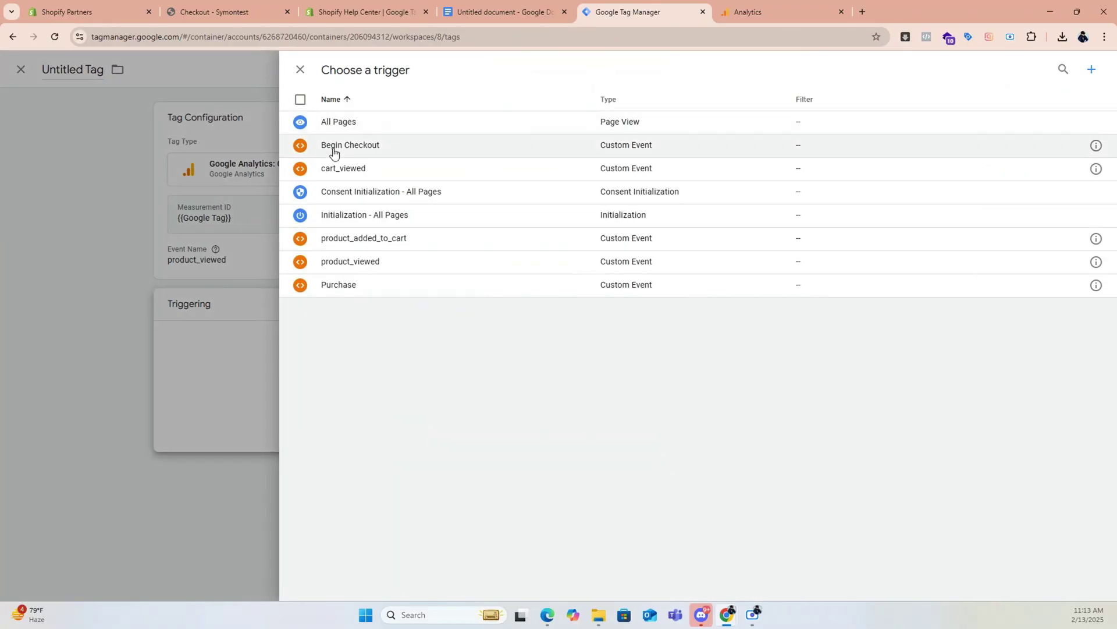
pyautogui.click(366, 263)
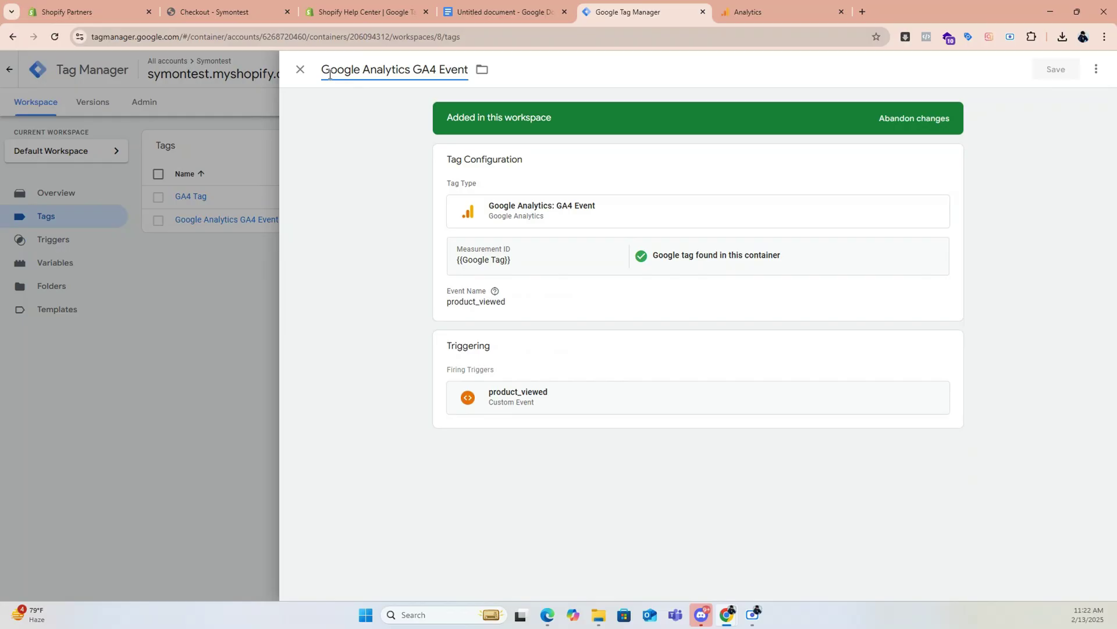
# Rename the GA4 event tag as GA4-product_viewed
pyautogui.moveTo(321, 69); pyautogui.dragTo(472, 71)
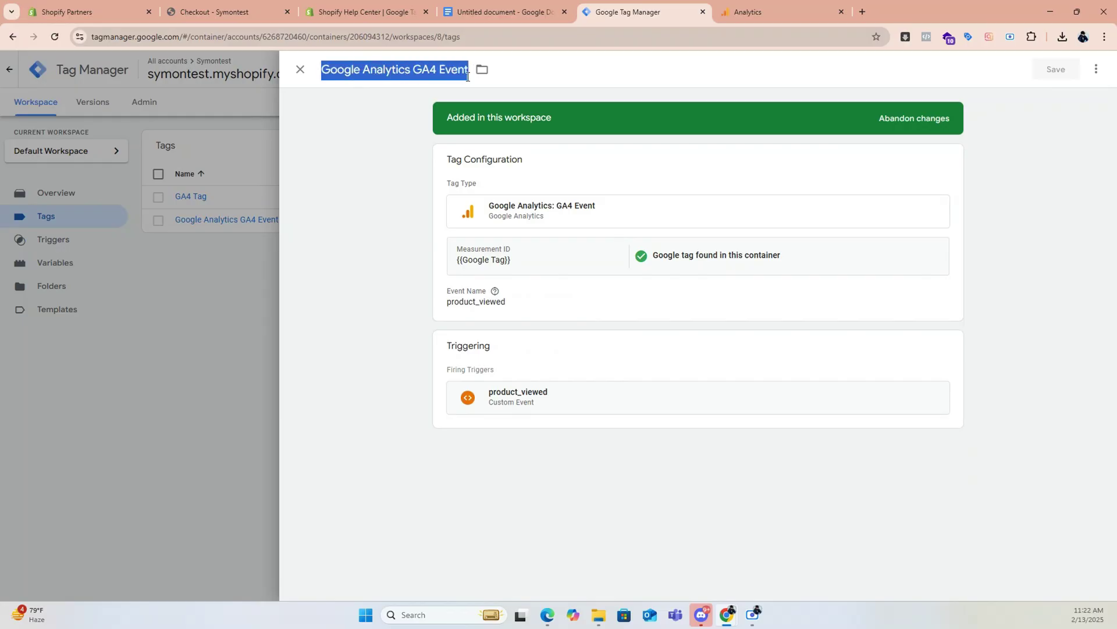
pyautogui.write('product_viewed')
pyautogui.write('GA')
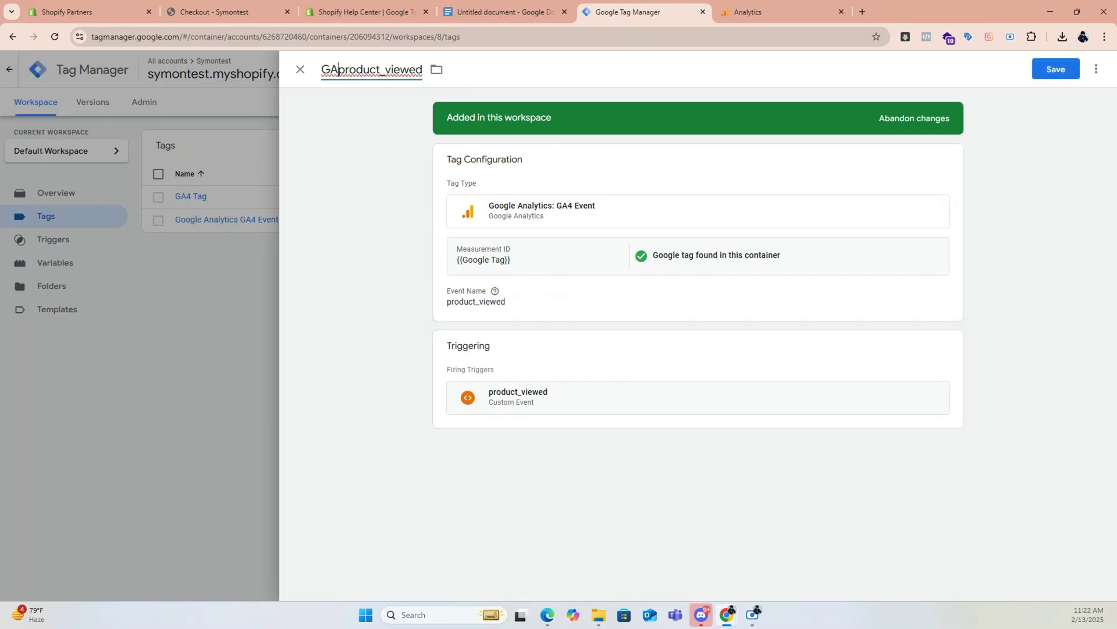
pyautogui.write('4-')
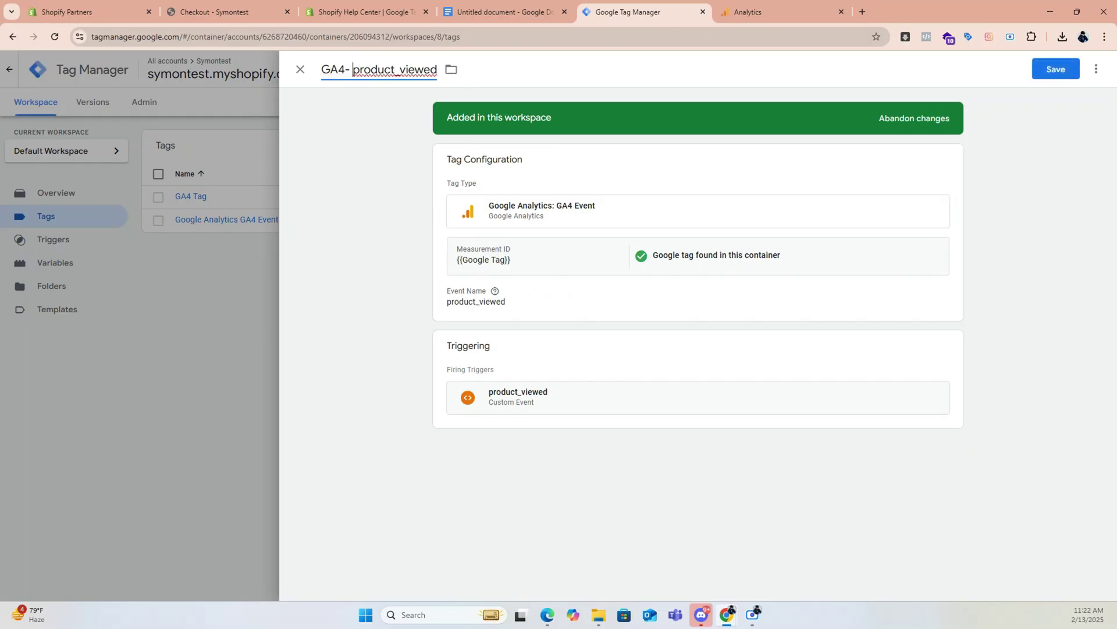
pyautogui.press('BackSpace')
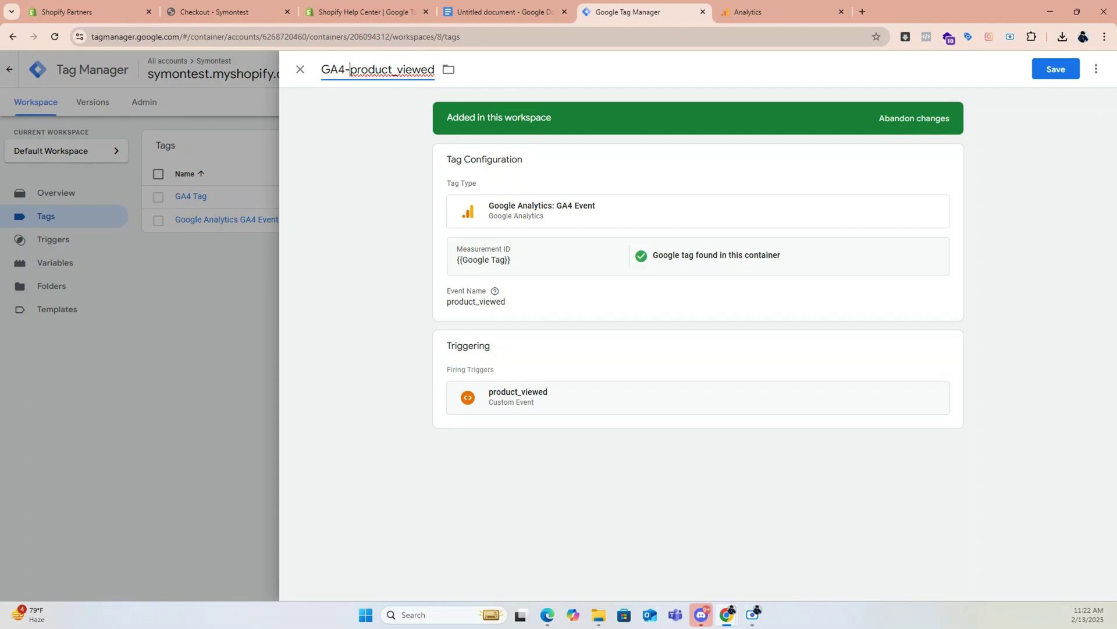
# Open the GA4-product_viewed tag's configuration for editing and add an empty event parameter row
pyautogui.click(573, 316)
pyautogui.scroll(-1, 513, 321)
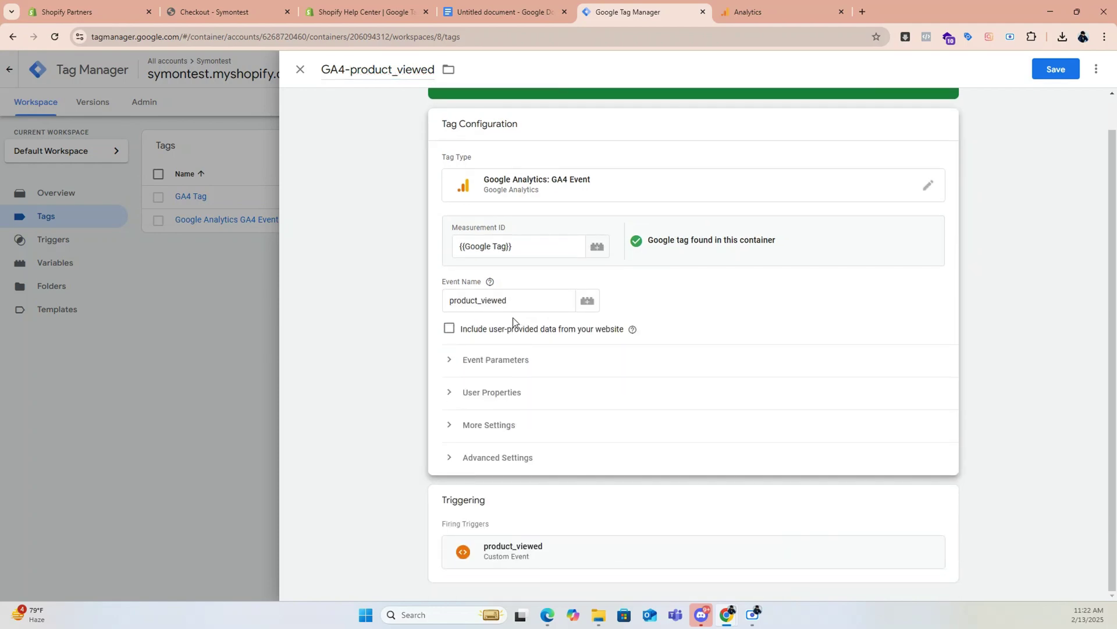
pyautogui.click(476, 367)
pyautogui.click(510, 446)
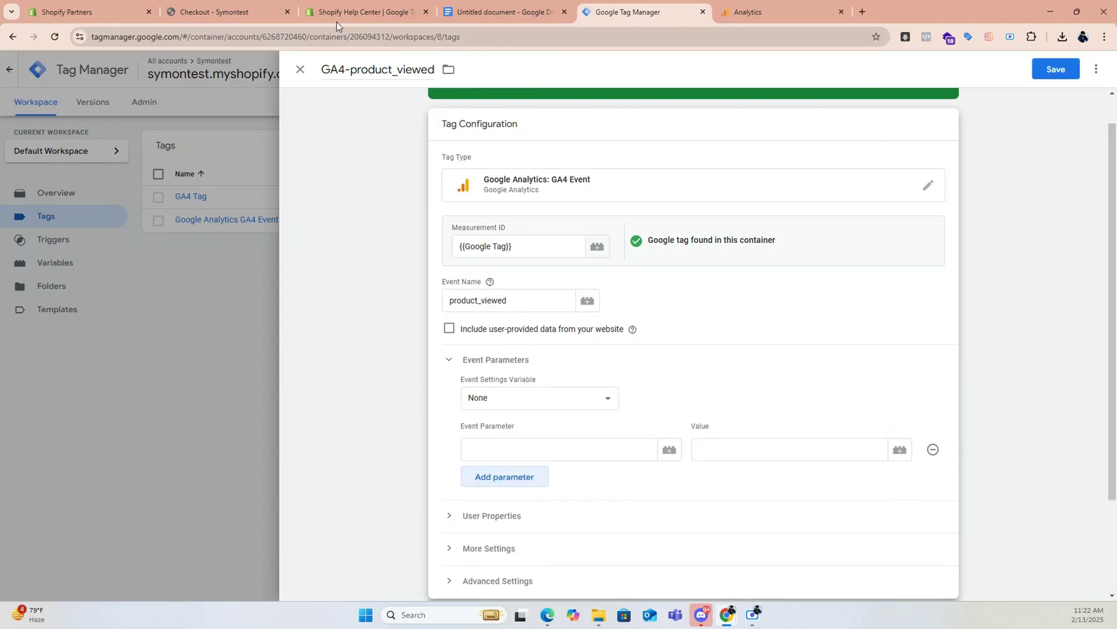
# Name the event parameter client_id, copied from the product_viewed code in the Shopify Help Center
pyautogui.click(338, 14)
pyautogui.scroll(10, 325, 323)
pyautogui.scroll(-3, 325, 323)
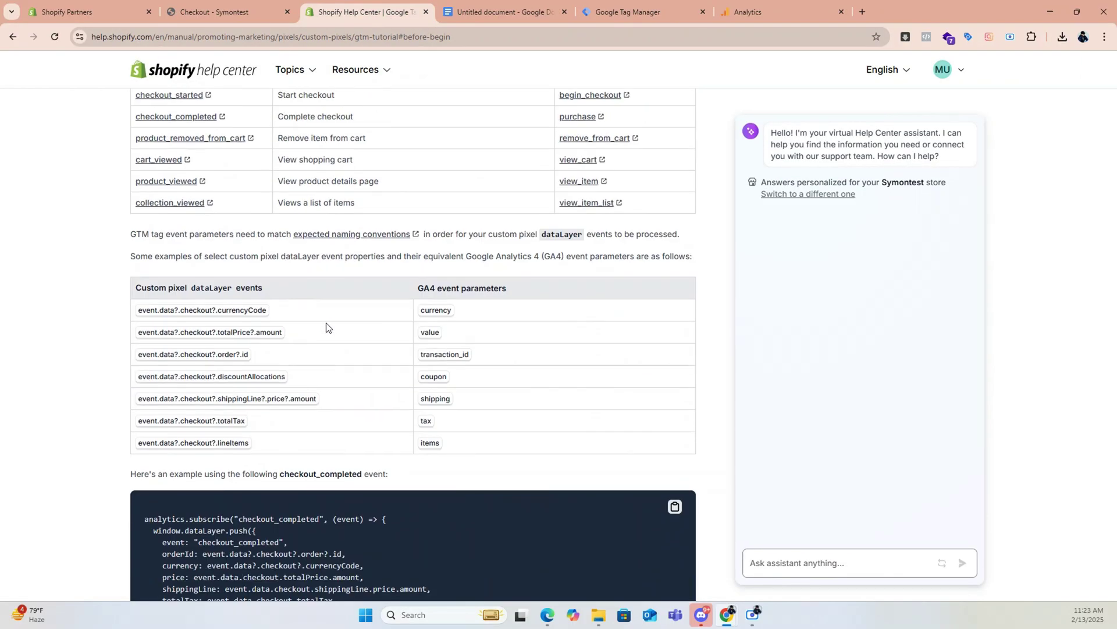
pyautogui.click(628, 12)
pyautogui.click(551, 445)
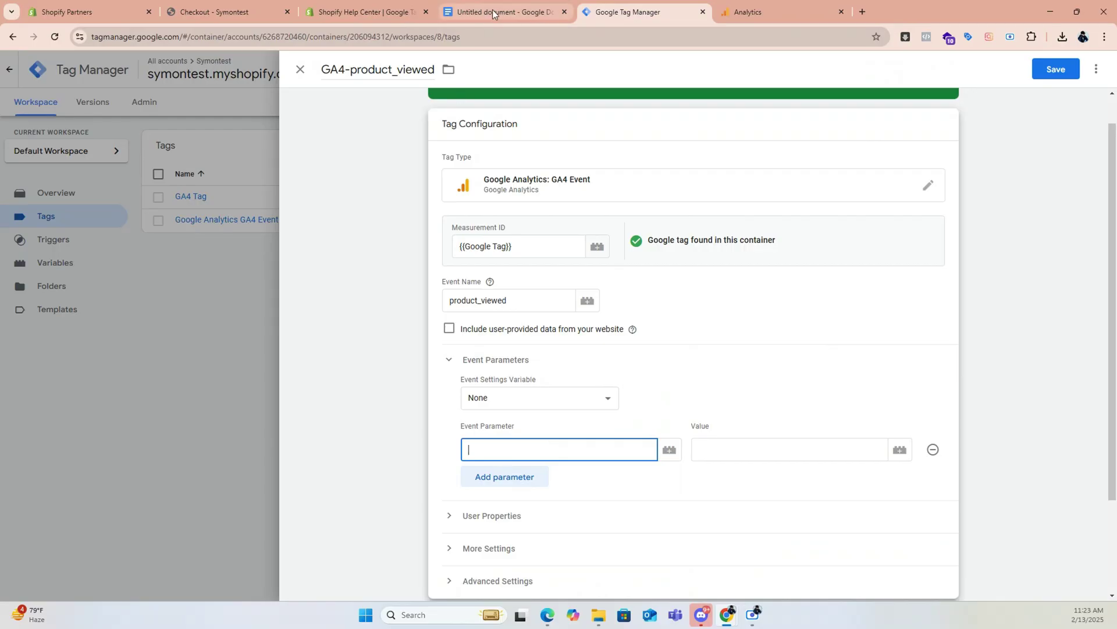
pyautogui.click(354, 15)
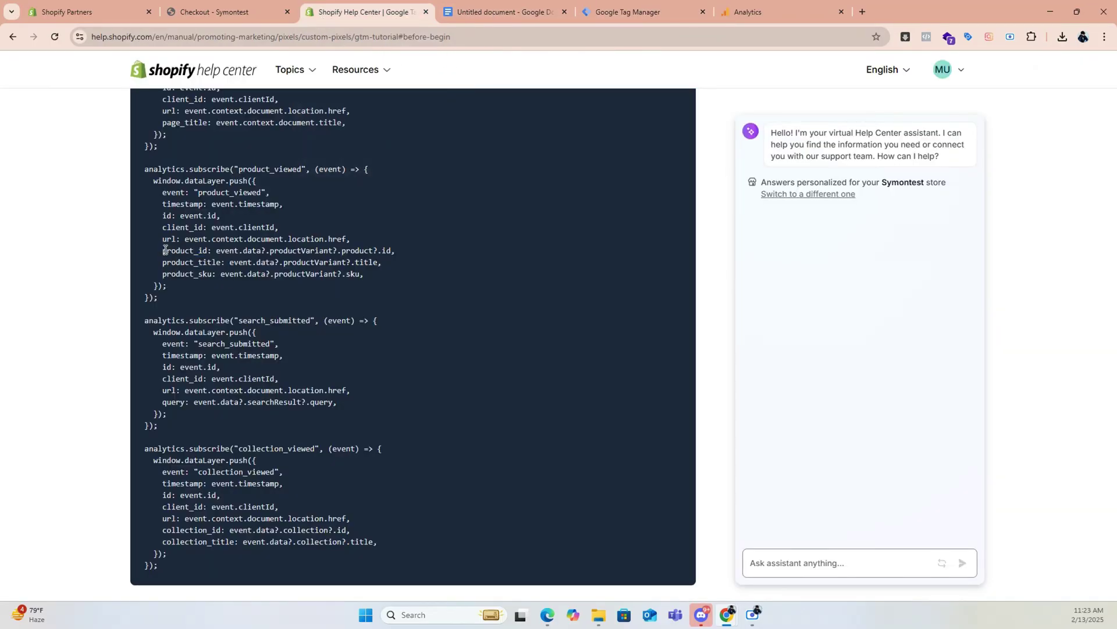
pyautogui.moveTo(163, 227); pyautogui.dragTo(203, 228)
pyautogui.hotkey('ctrl', 'c')
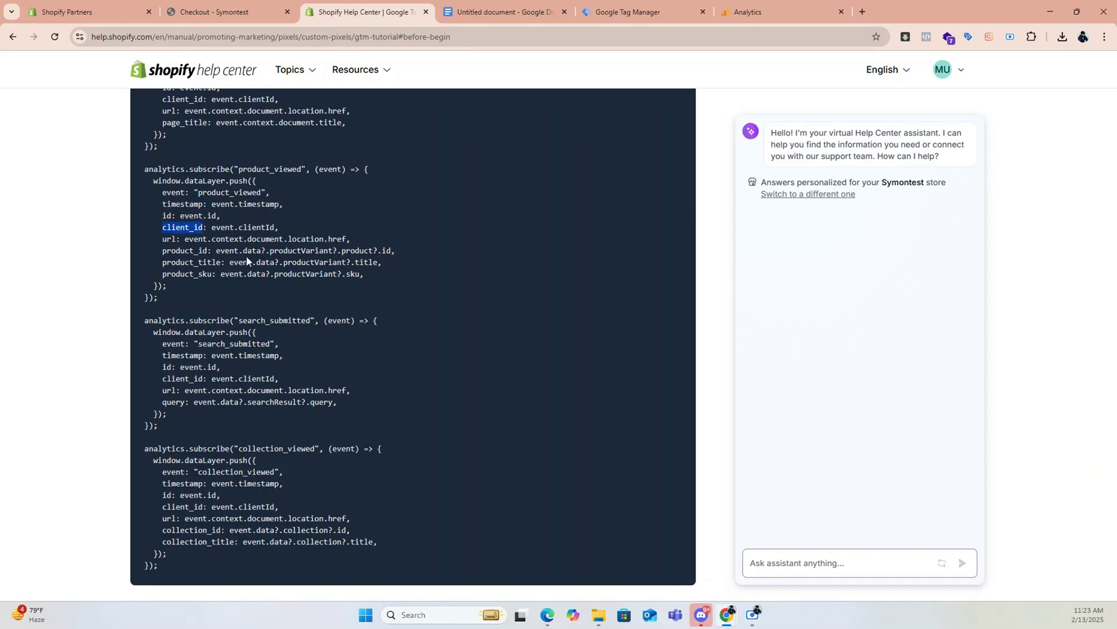
pyautogui.click(642, 5)
pyautogui.hotkey('ctrl', 'v')
# Set the client_id parameter's value to the {{client_id}} variable
pyautogui.click(789, 448)
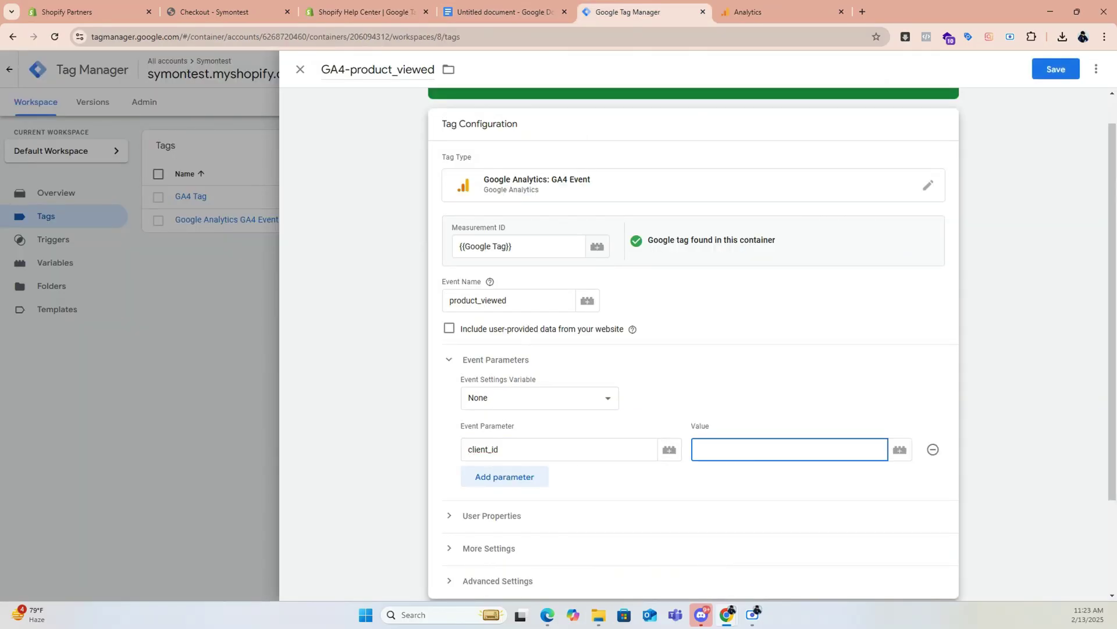
pyautogui.write('{{cl')
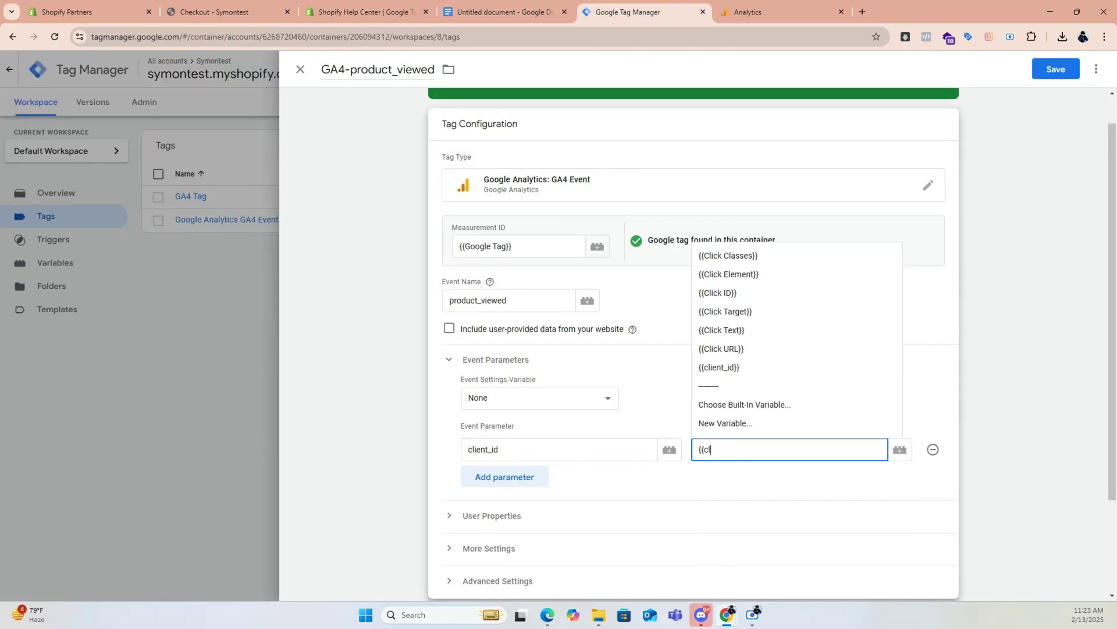
pyautogui.click(712, 372)
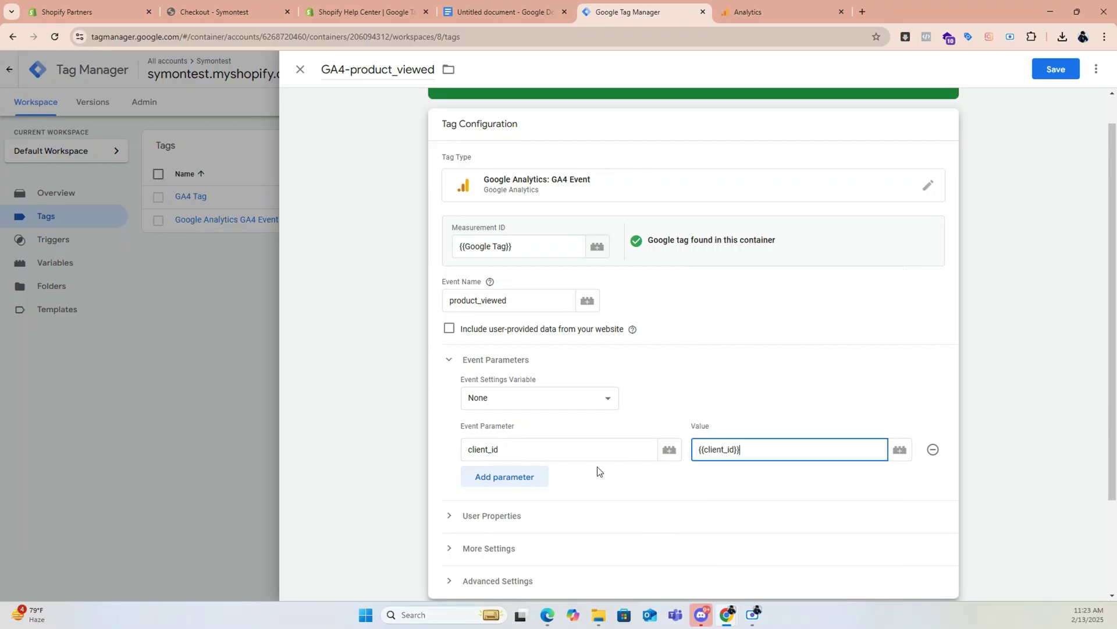
# Add a second event parameter named product_id, copied from the Shopify Help Center's product_viewed code
pyautogui.click(528, 476)
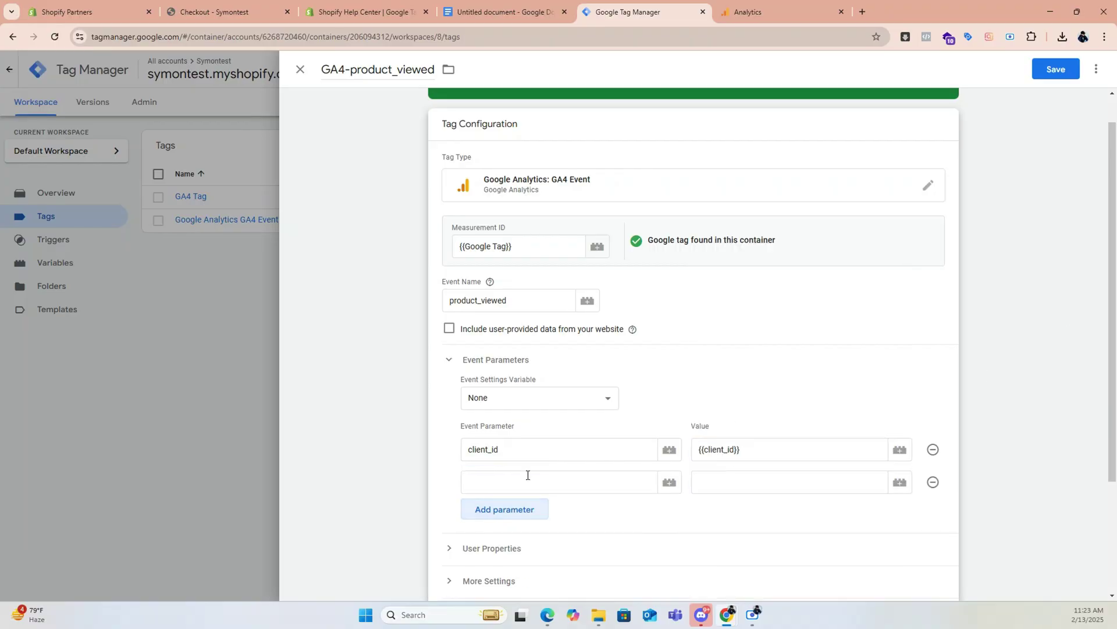
pyautogui.click(393, 12)
pyautogui.click(184, 247)
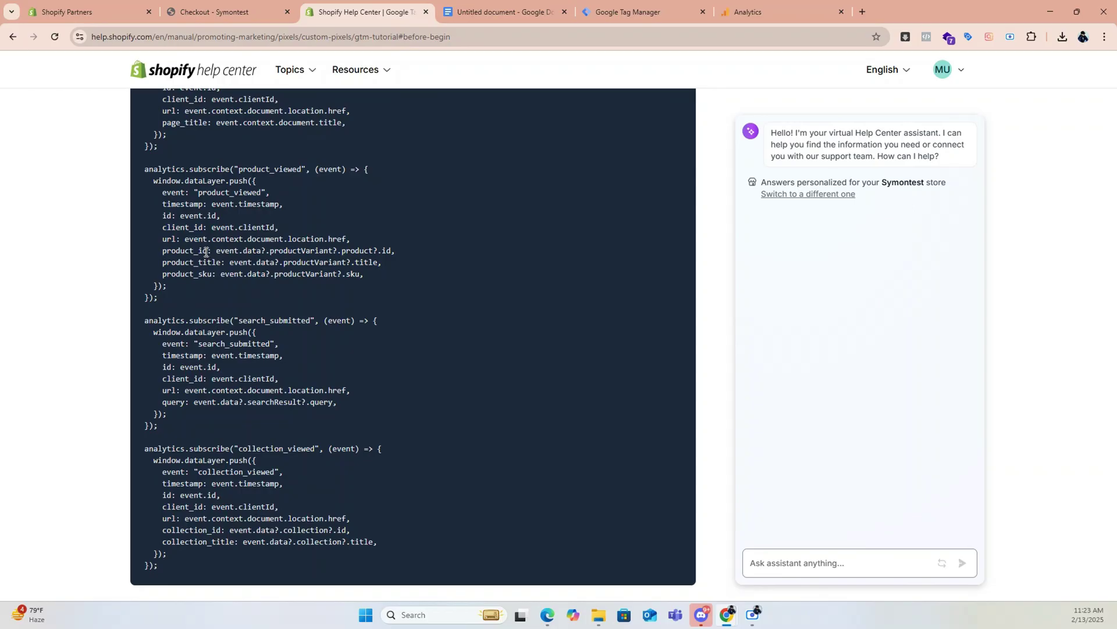
pyautogui.moveTo(207, 251); pyautogui.dragTo(165, 252)
pyautogui.hotkey('ctrl', 'c')
pyautogui.click(476, 12)
pyautogui.click(641, 13)
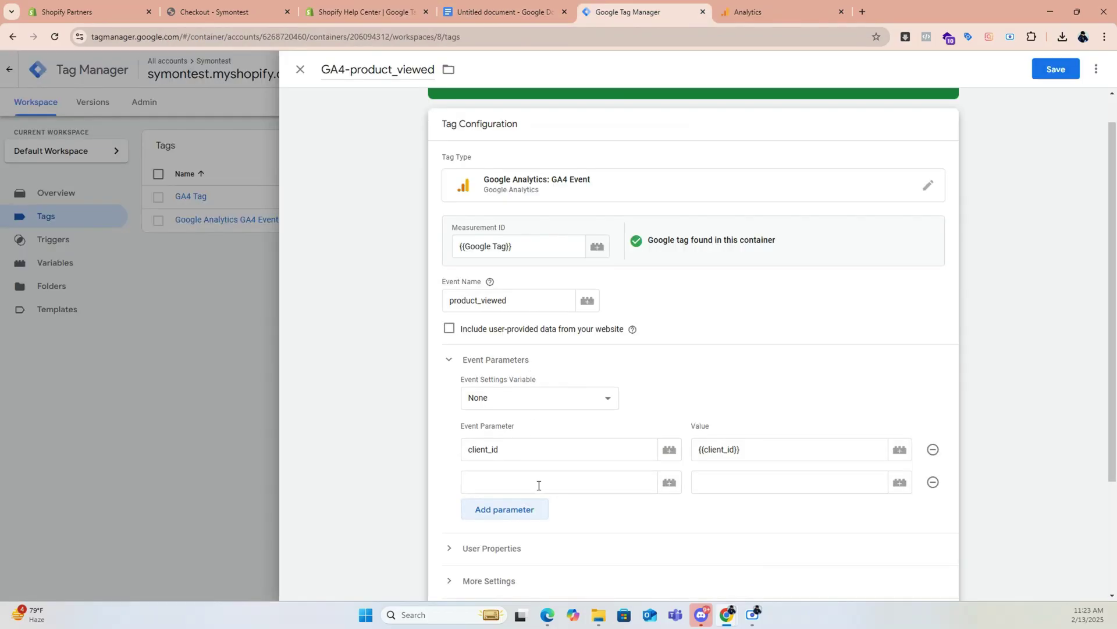
pyautogui.hotkey('ctrl', 'v')
# Set the product_id parameter's value to the {{product_id}} variable
pyautogui.click(720, 481)
pyautogui.write('{{')
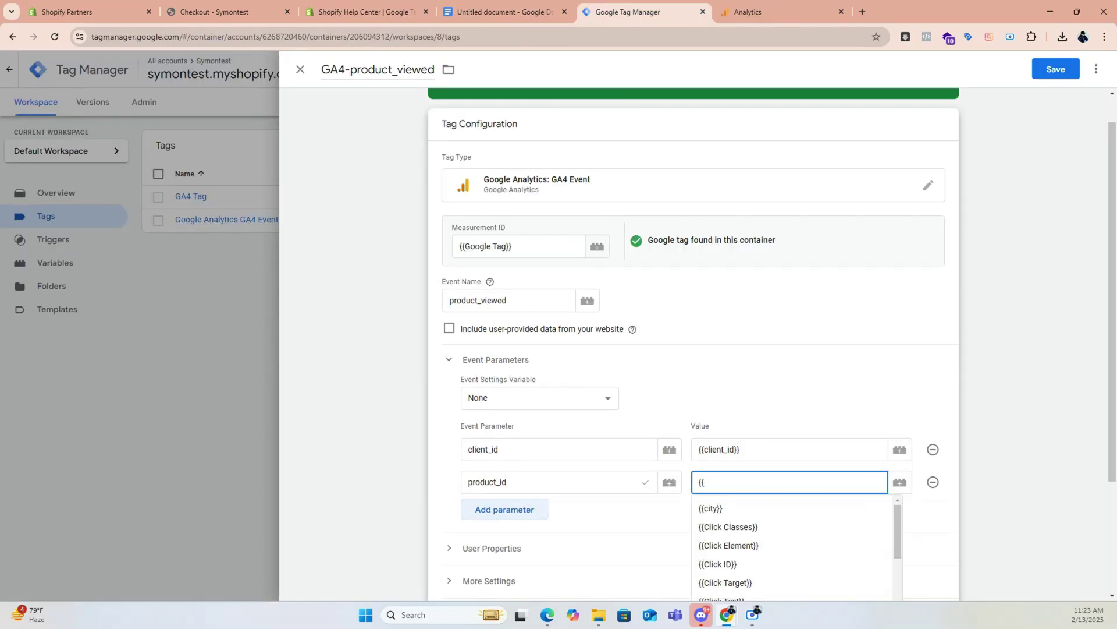
pyautogui.write('pro')
pyautogui.click(736, 366)
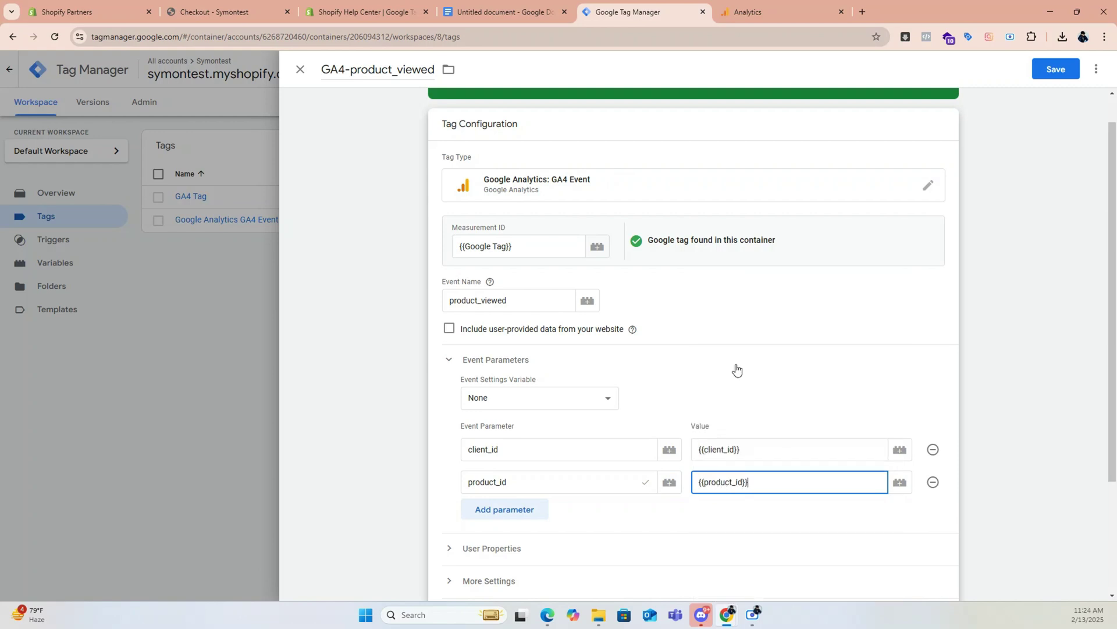
# Add a third event parameter named product_title, copied from the Shopify Help Center's product_viewed code
pyautogui.click(512, 510)
pyautogui.click(387, 13)
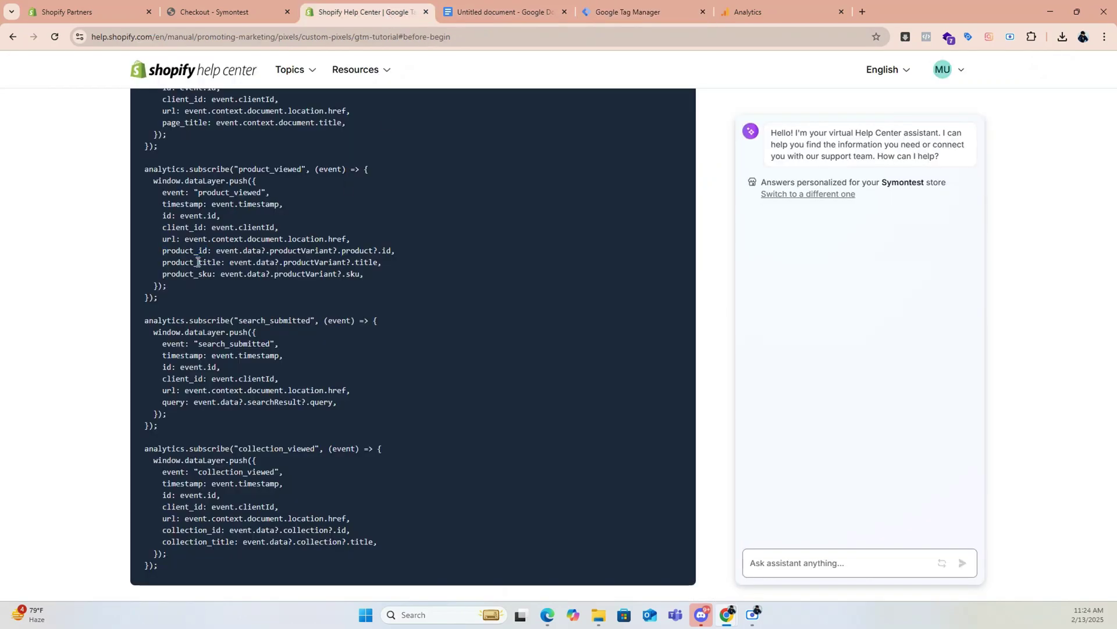
pyautogui.moveTo(164, 263); pyautogui.dragTo(220, 265)
pyautogui.hotkey('ctrl', 'c')
pyautogui.hotkey('ctrl', 'Tab')
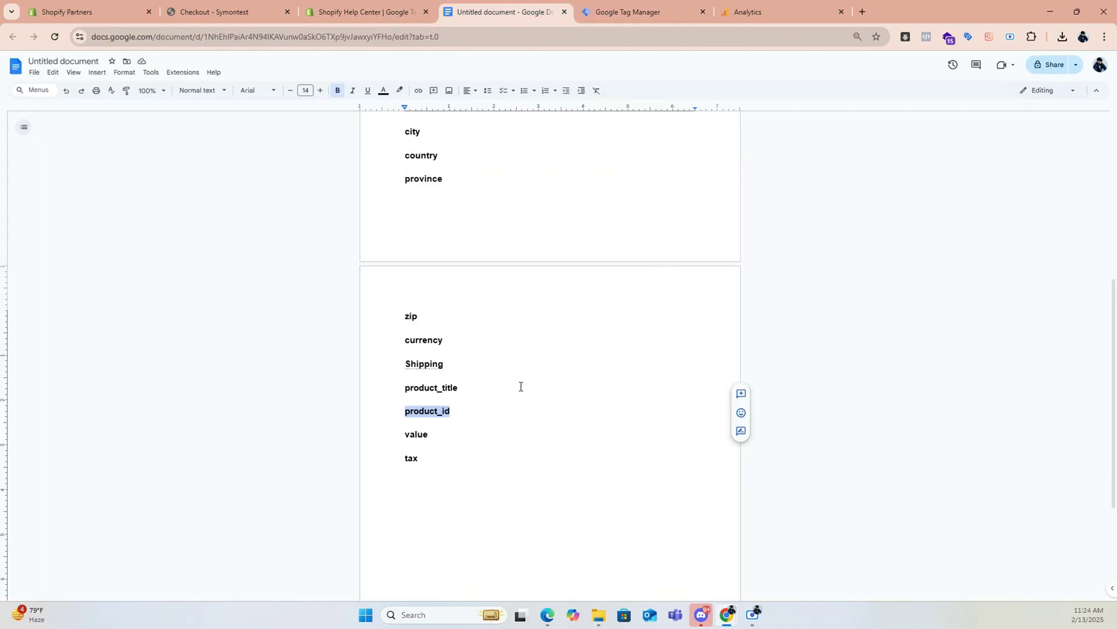
pyautogui.hotkey('ctrl', 'Tab')
pyautogui.hotkey('ctrl', 'v')
# Set the product_title parameter's value to the {{product_title}} variable
pyautogui.click(712, 515)
pyautogui.write('{{')
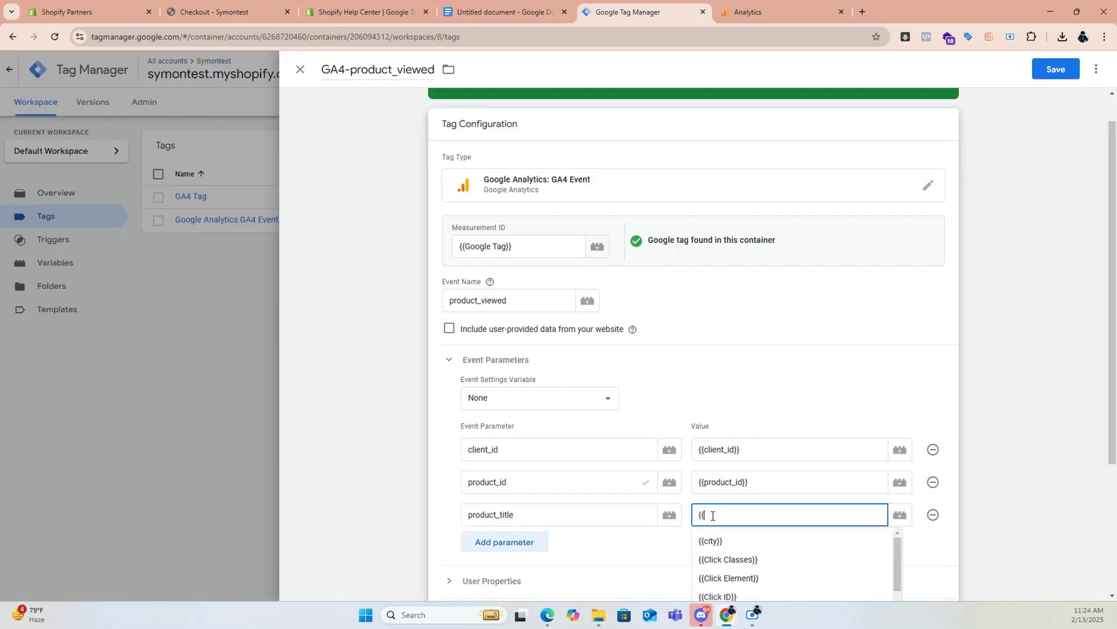
pyautogui.write('pro')
pyautogui.click(728, 414)
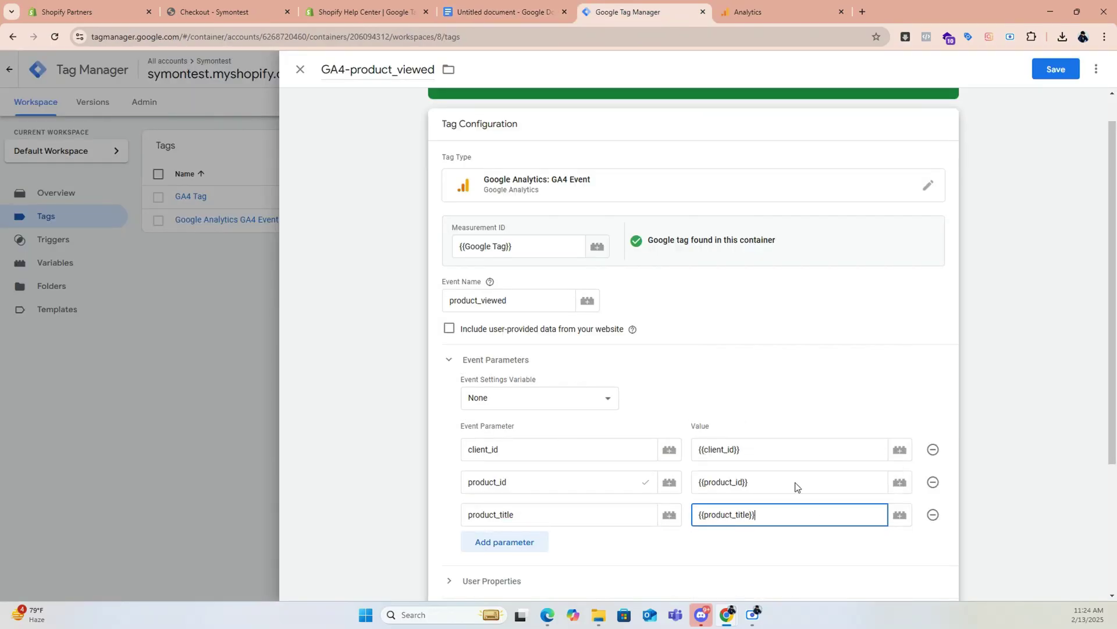
pyautogui.scroll(-3, 660, 560)
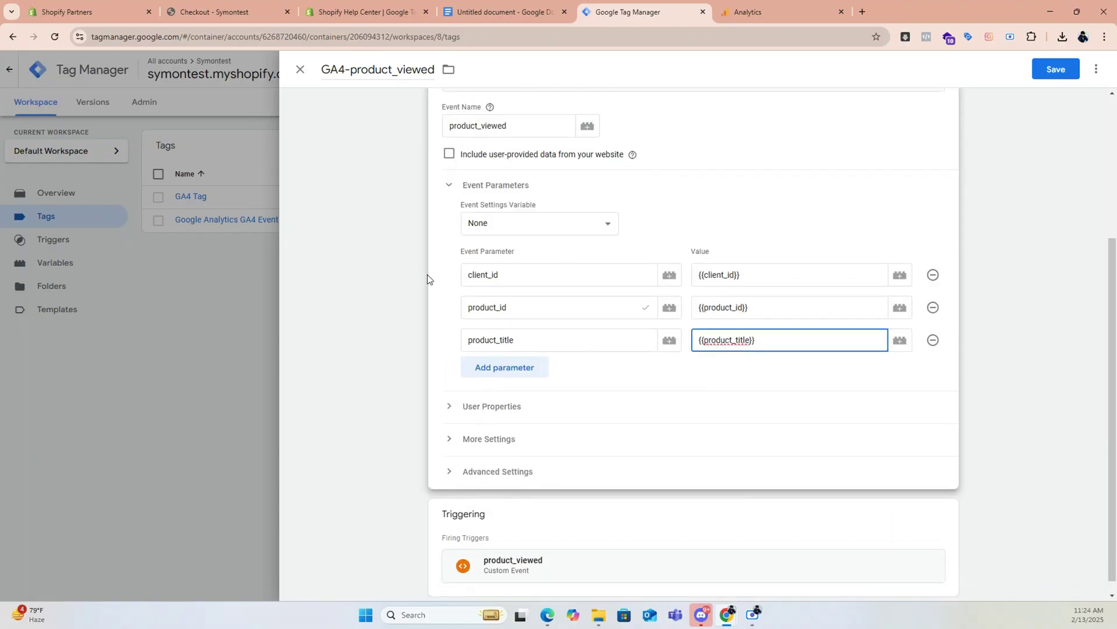
pyautogui.click(449, 154)
pyautogui.click(448, 154)
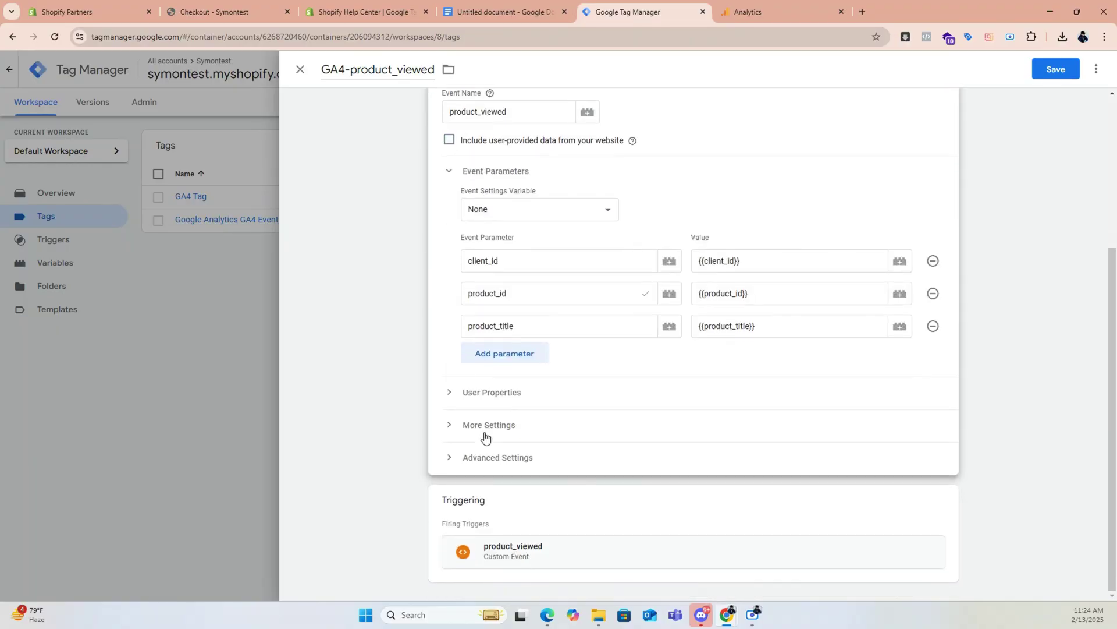
# Recheck the product_viewed fields in the Shopify Help Center and save the GA4-product_viewed tag
pyautogui.click(364, 12)
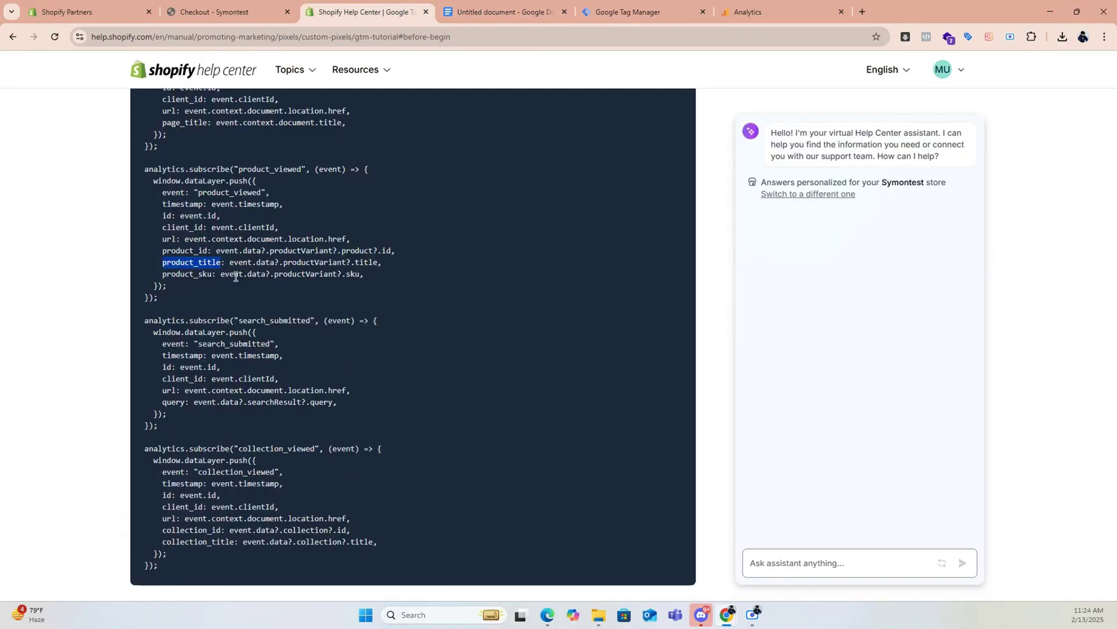
pyautogui.click(640, 12)
pyautogui.click(1066, 70)
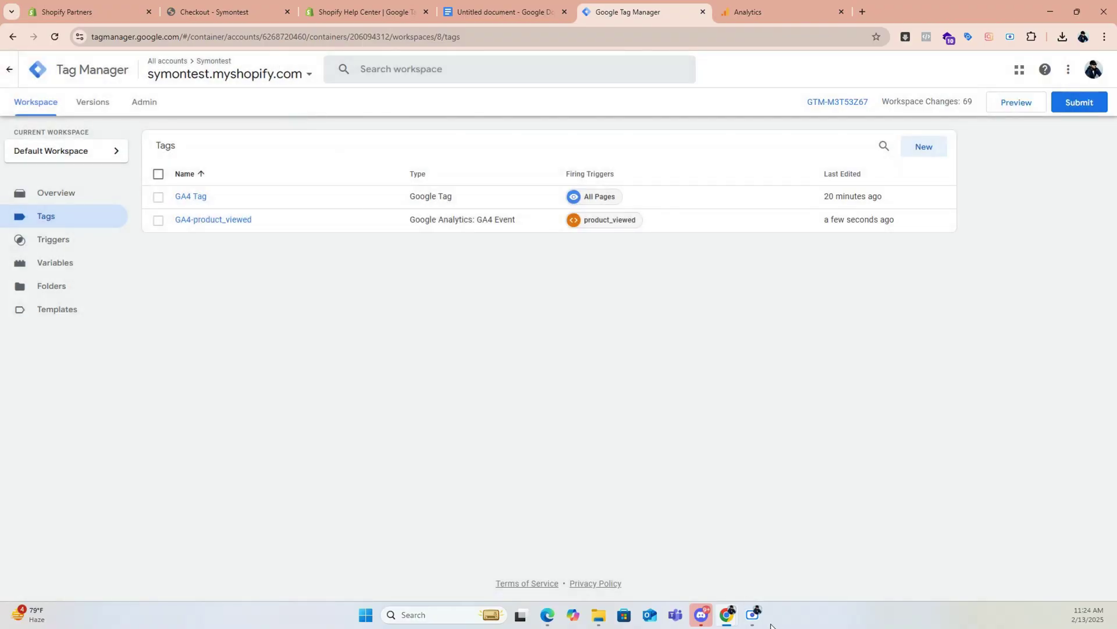
pyautogui.click(753, 614)
pyautogui.click(552, 477)
# Open the GA4-product_viewed tag and make a copy of it
pyautogui.click(224, 219)
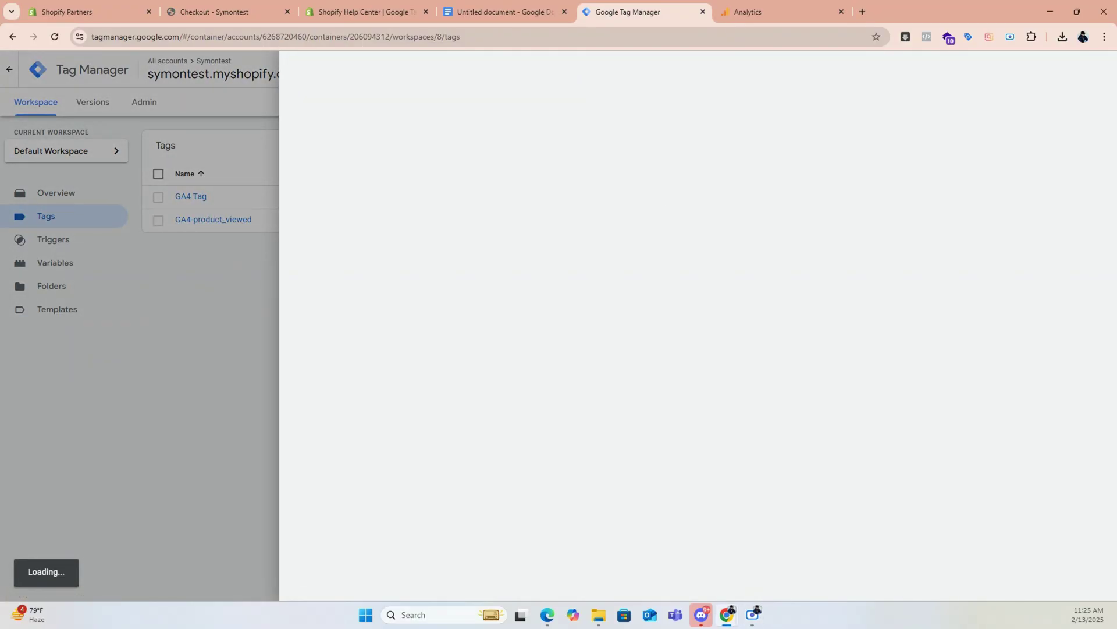
pyautogui.click(1096, 69)
pyautogui.click(1057, 100)
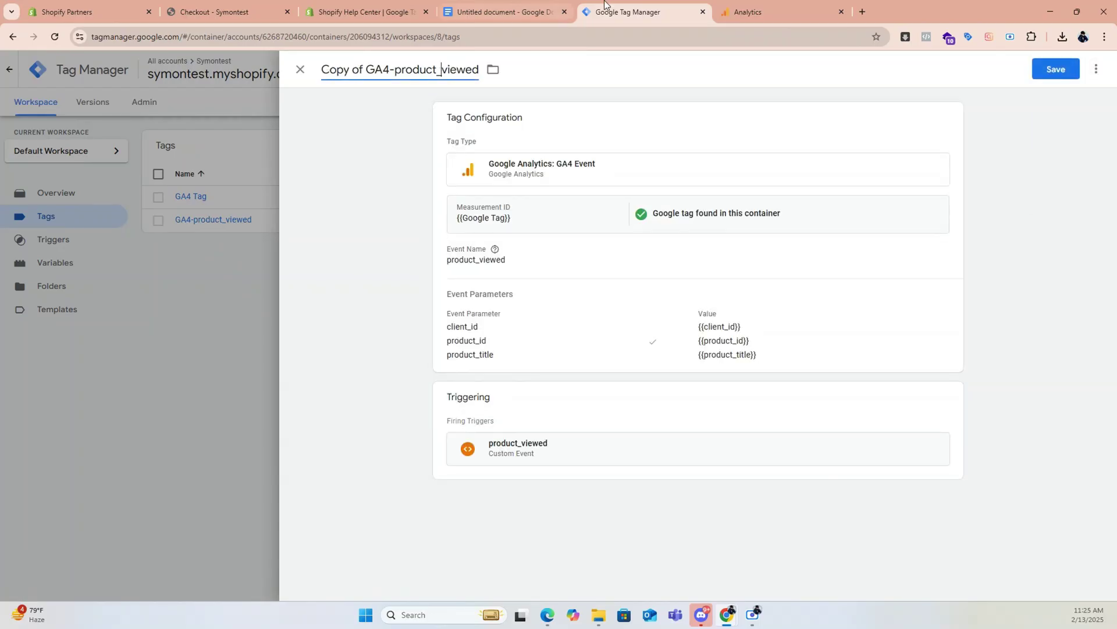
# Set the copied tag's event name to product_added_to_cart, copied from the event list in Google Docs
pyautogui.click(504, 12)
pyautogui.scroll(5, 524, 134)
pyautogui.moveTo(405, 219); pyautogui.dragTo(506, 219)
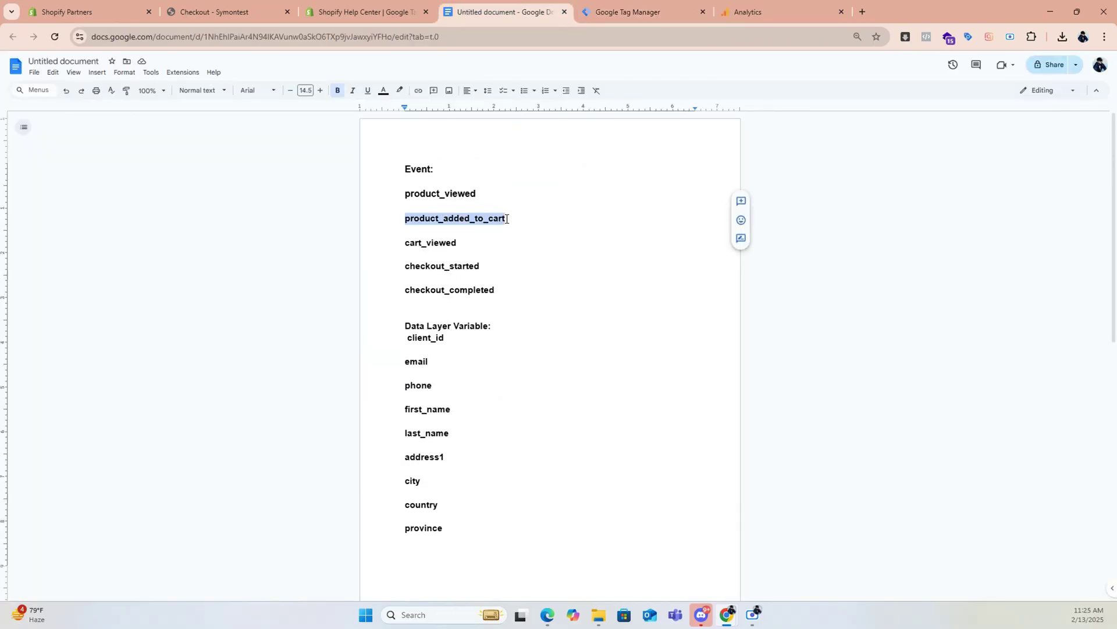
pyautogui.click(616, 10)
pyautogui.click(526, 259)
pyautogui.doubleClick(448, 295)
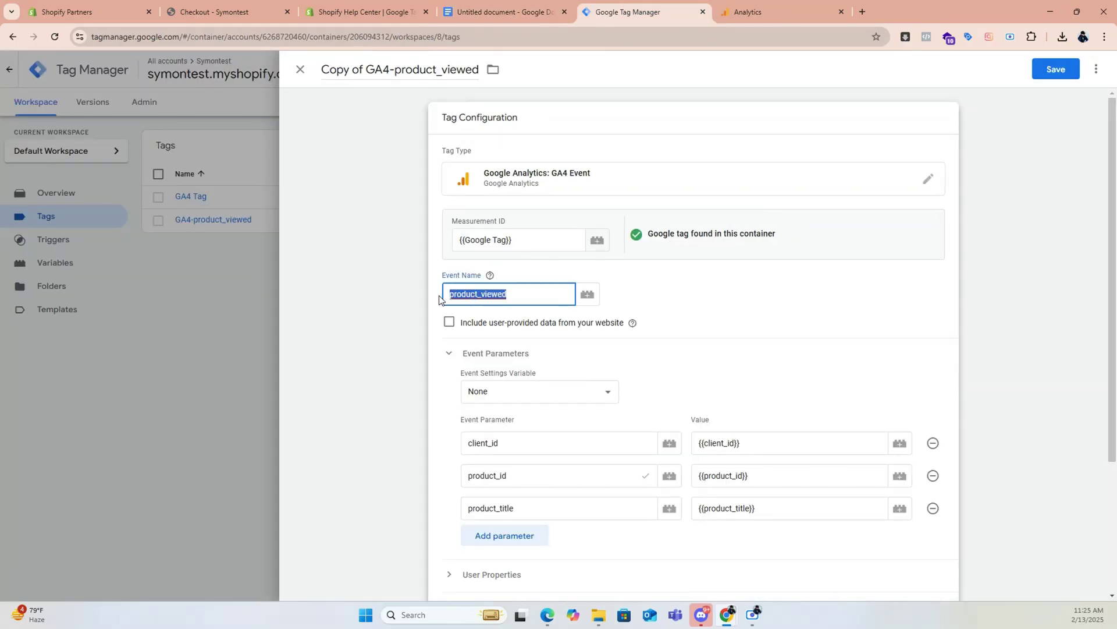
pyautogui.hotkey('ctrl', 'v')
# Rename the copied tag as GA4- product_added_to_cart
pyautogui.click(373, 70)
pyautogui.moveTo(367, 70); pyautogui.dragTo(440, 69)
pyautogui.press('BackSpace')
pyautogui.hotkey('ctrl', 'v')
pyautogui.click(353, 70)
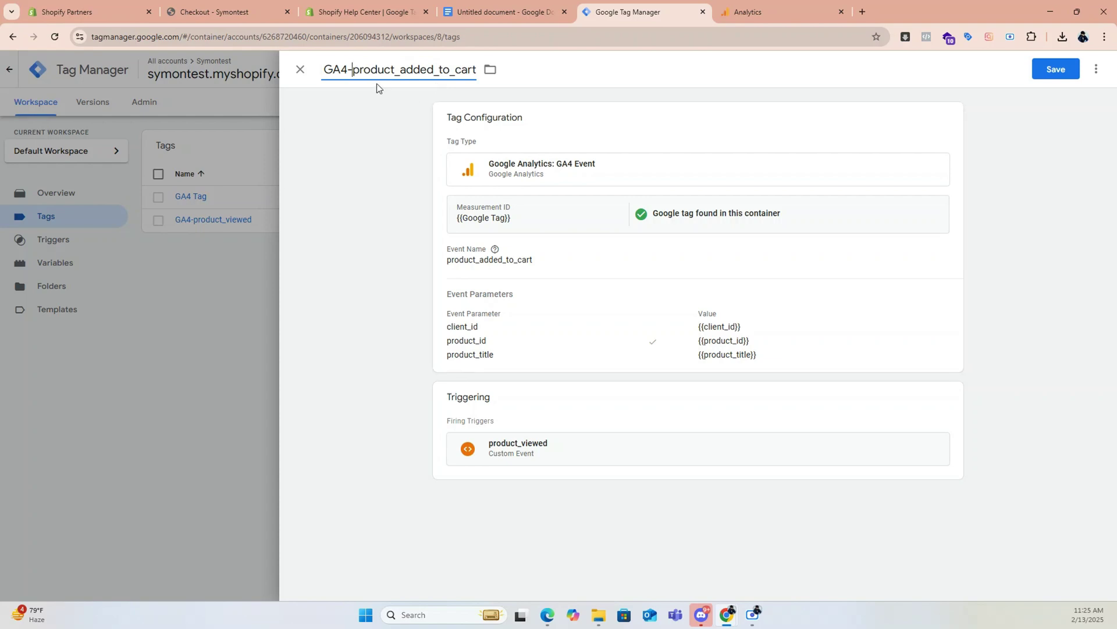
# Add an event parameter named price to the tag, copied from the Shopify Help Center's product_added_to_cart code
pyautogui.click(531, 357)
pyautogui.click(396, 8)
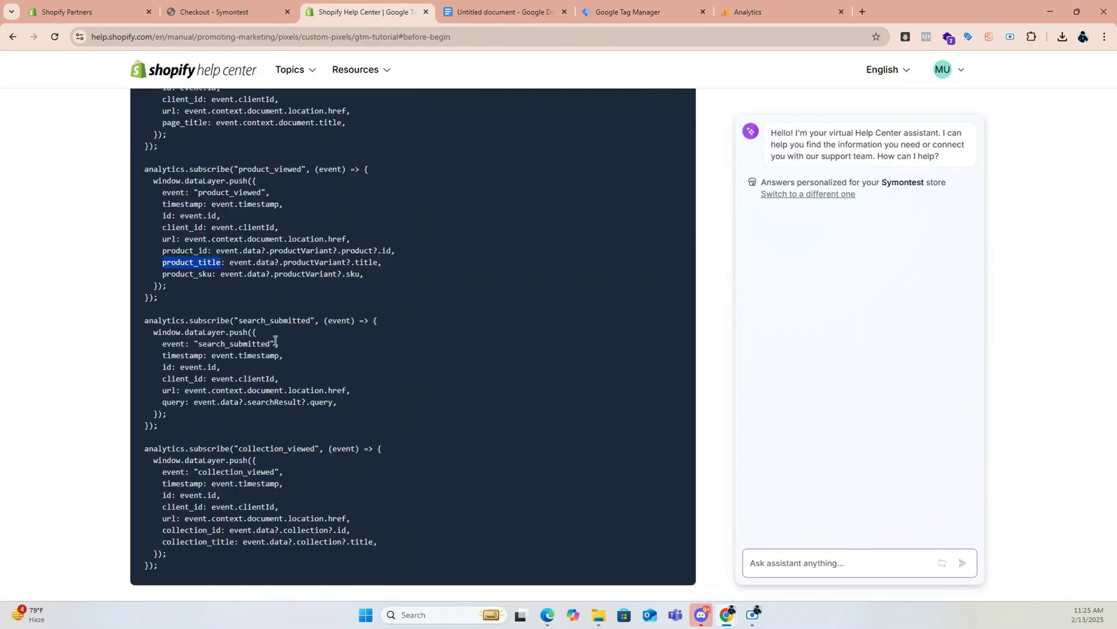
pyautogui.scroll(8, 237, 337)
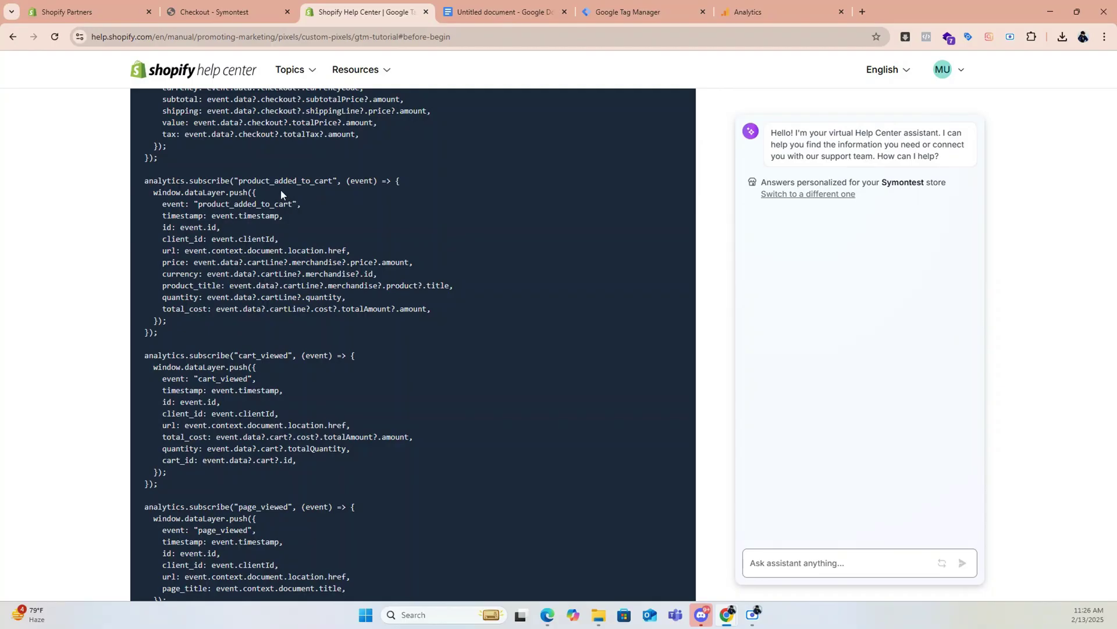
pyautogui.moveTo(198, 204); pyautogui.dragTo(306, 205)
pyautogui.click(173, 262)
pyautogui.moveTo(164, 262); pyautogui.dragTo(184, 265)
pyautogui.click(604, 15)
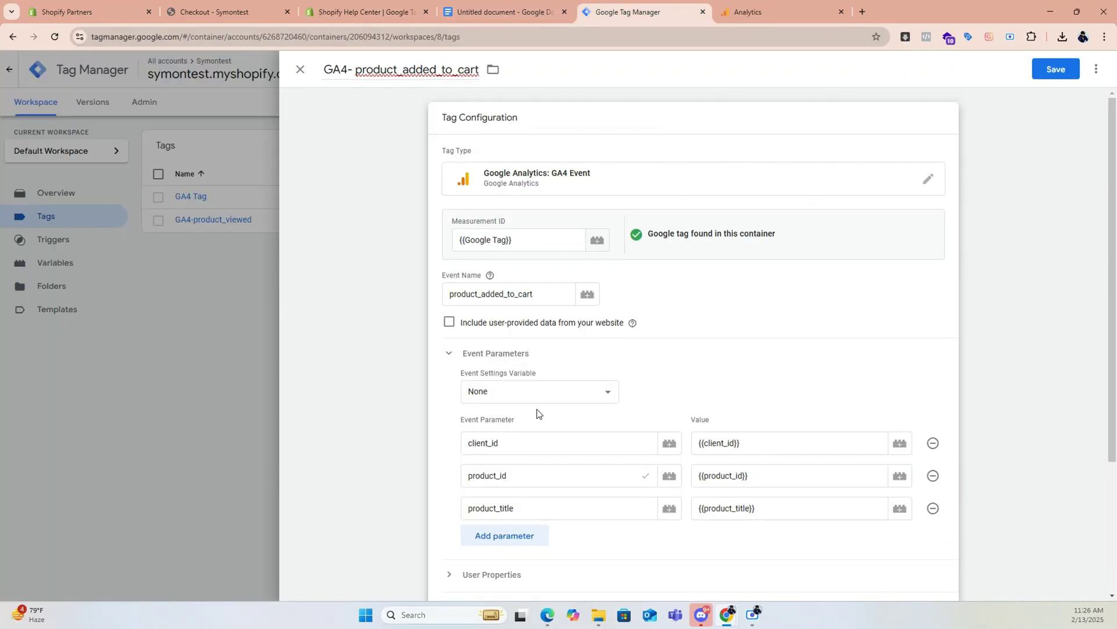
pyautogui.click(518, 537)
pyautogui.hotkey('ctrl', 'v')
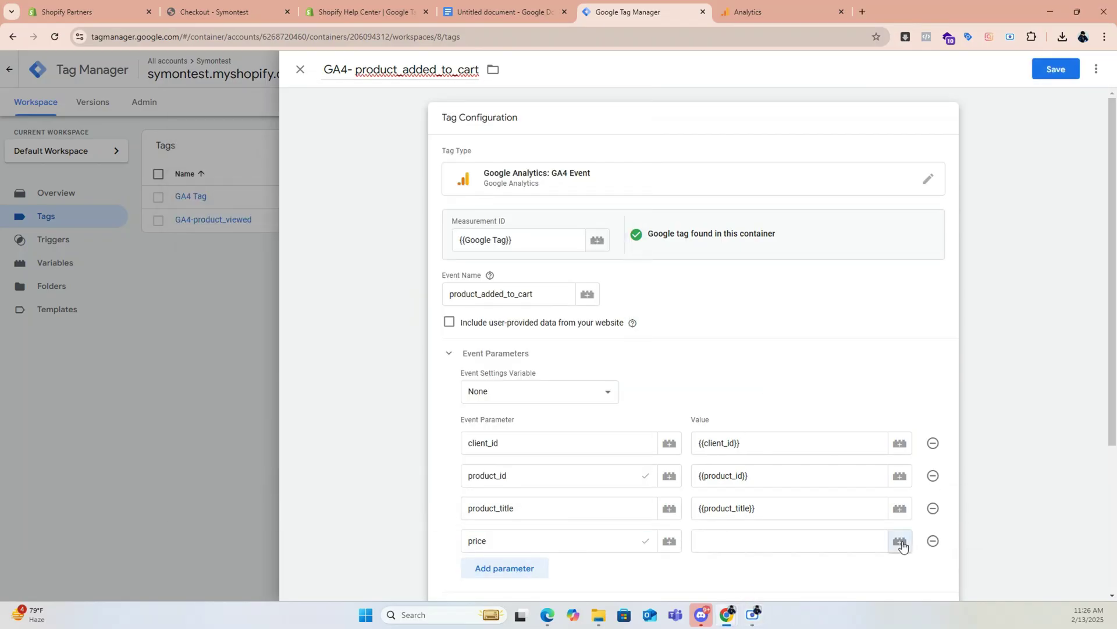
# Start a new variable for the price parameter's value and choose Data Layer Variable as its type
pyautogui.click(900, 542)
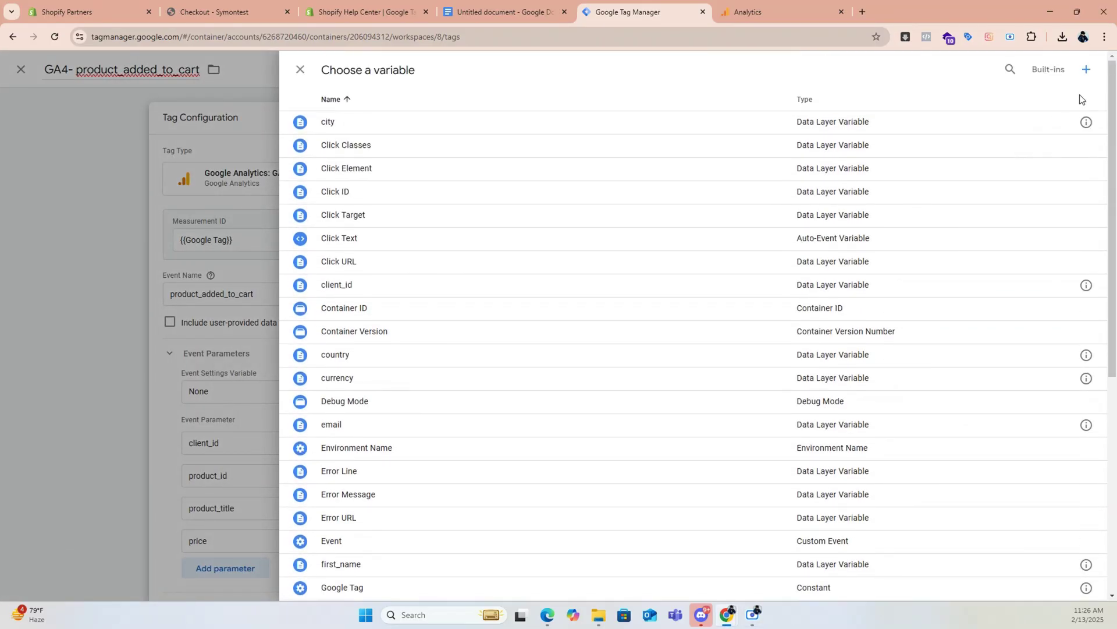
pyautogui.click(1087, 71)
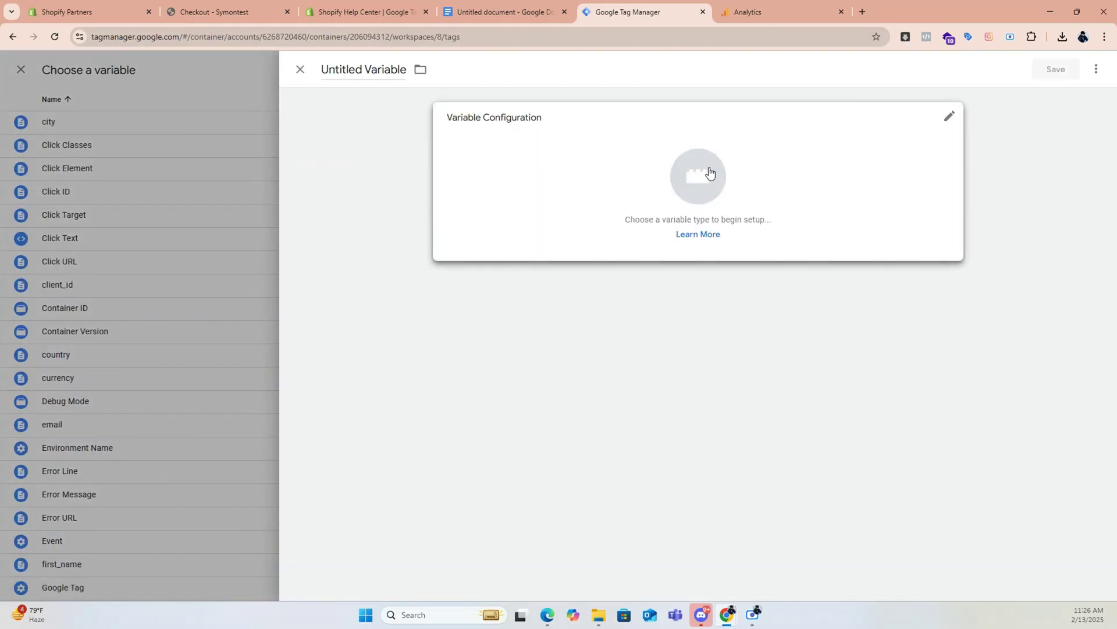
pyautogui.click(710, 171)
pyautogui.scroll(-4, 810, 349)
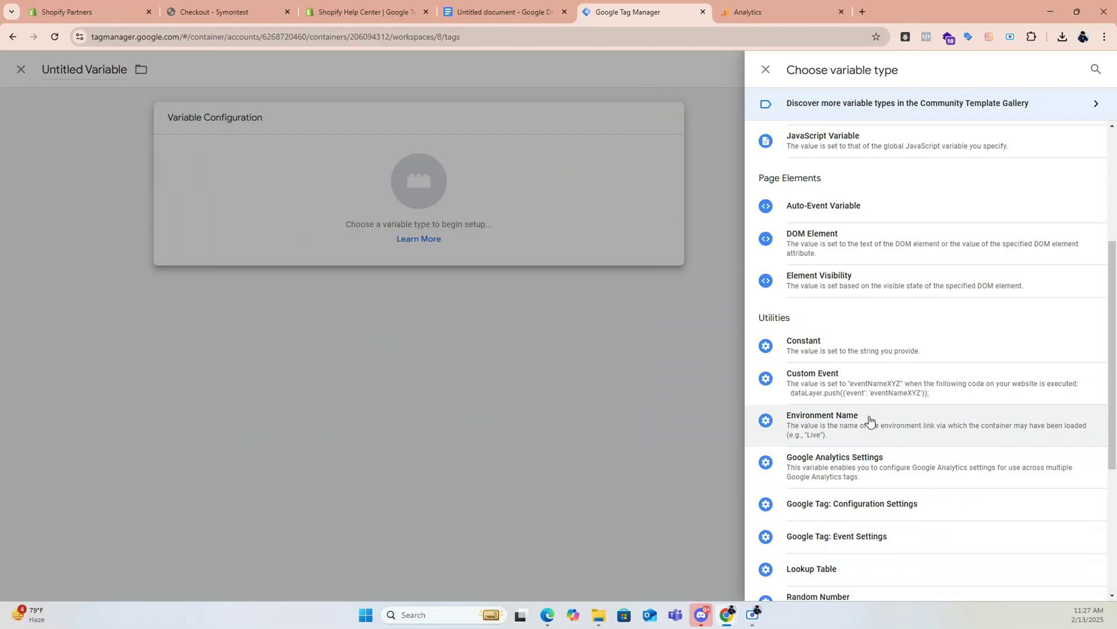
pyautogui.scroll(-1, 869, 419)
pyautogui.scroll(-1, 863, 367)
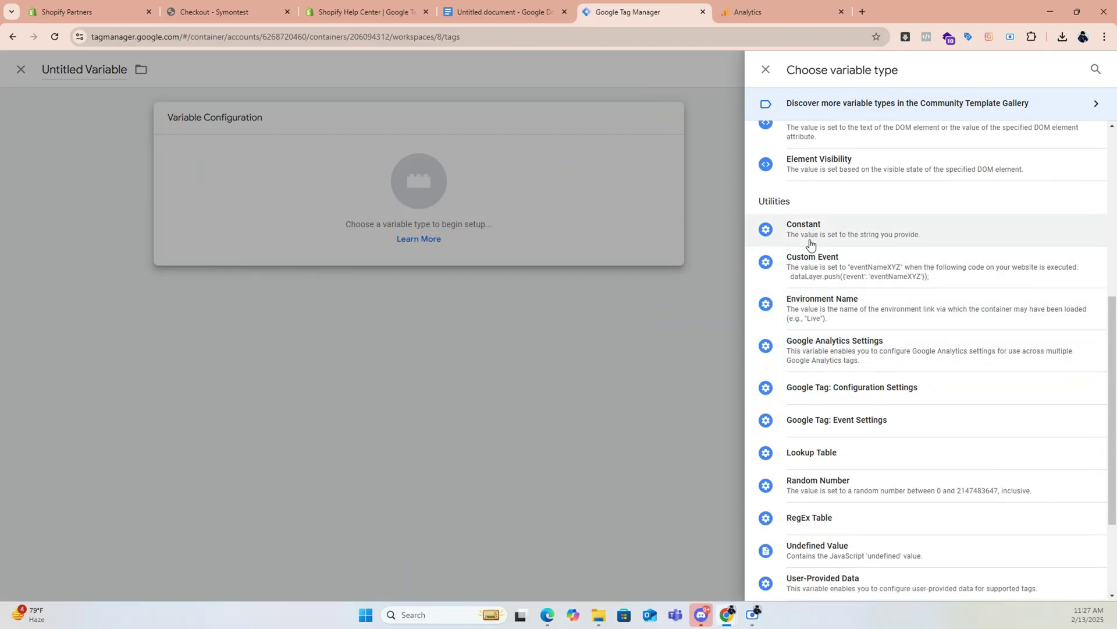
pyautogui.scroll(2, 809, 238)
pyautogui.scroll(-1, 818, 273)
pyautogui.scroll(1, 809, 299)
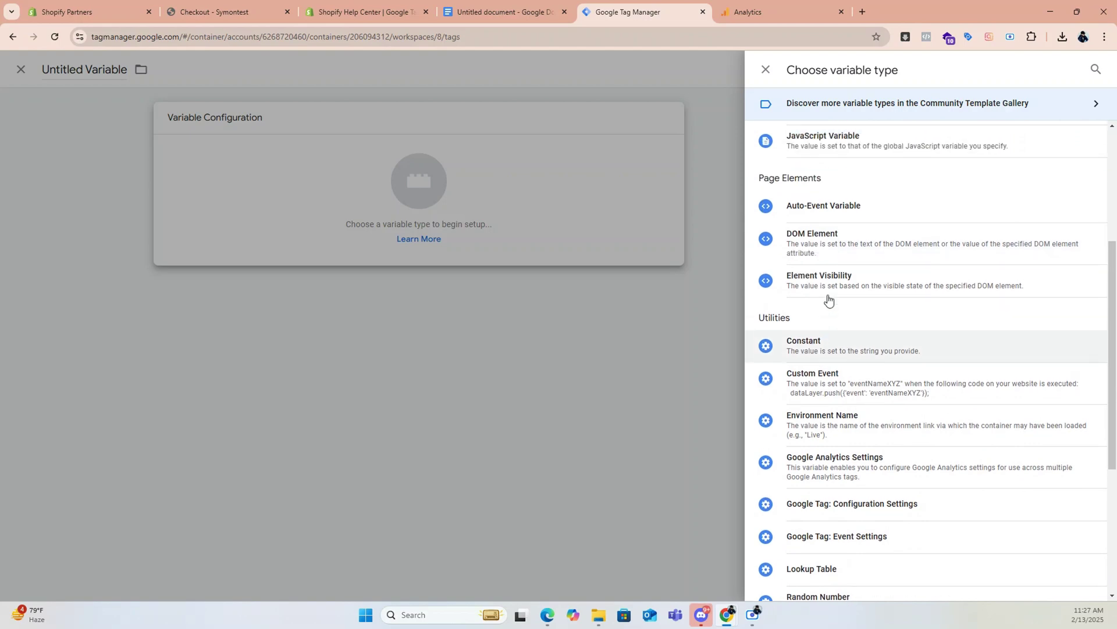
pyautogui.scroll(2, 838, 274)
pyautogui.click(822, 224)
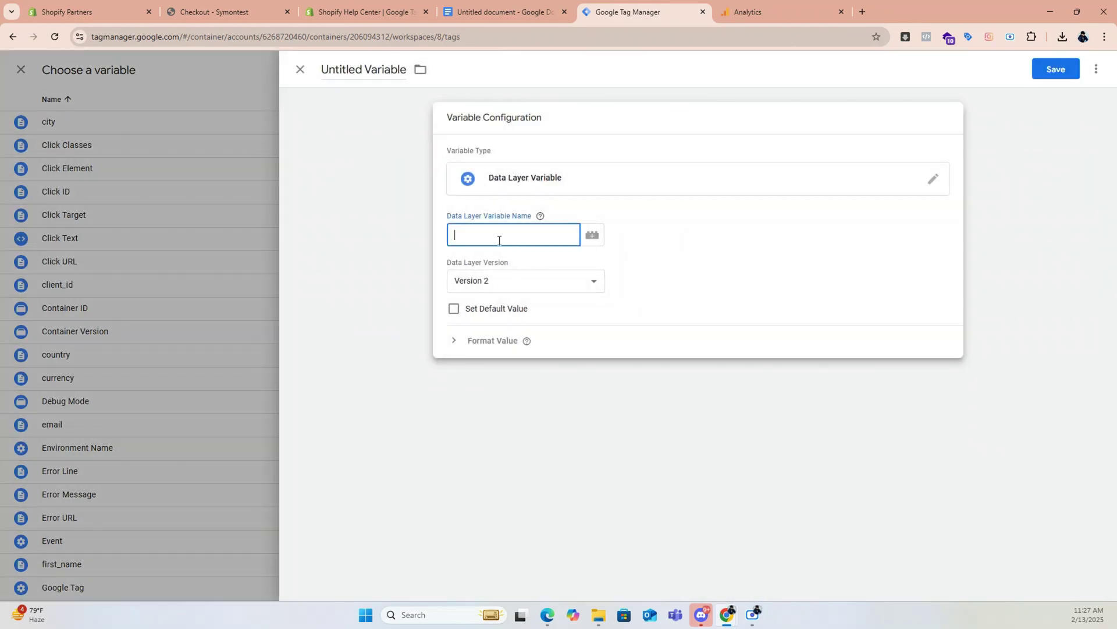
# Set the data layer variable name to price, title the variable price as well, and save it
pyautogui.write('price')
pyautogui.moveTo(323, 70); pyautogui.dragTo(409, 80)
pyautogui.write('price')
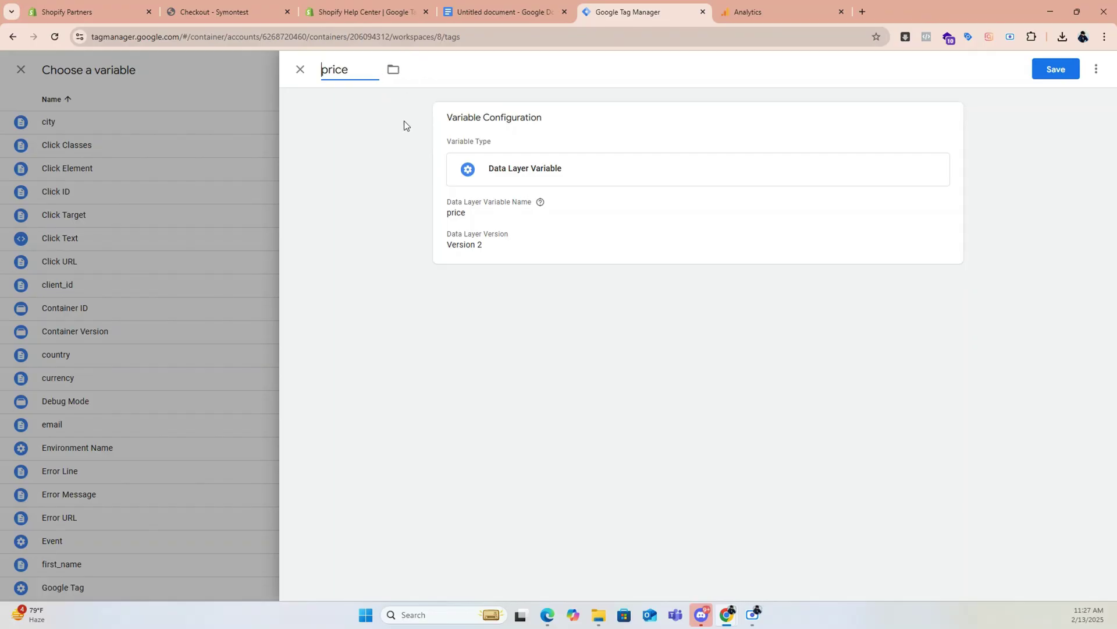
pyautogui.click(1038, 74)
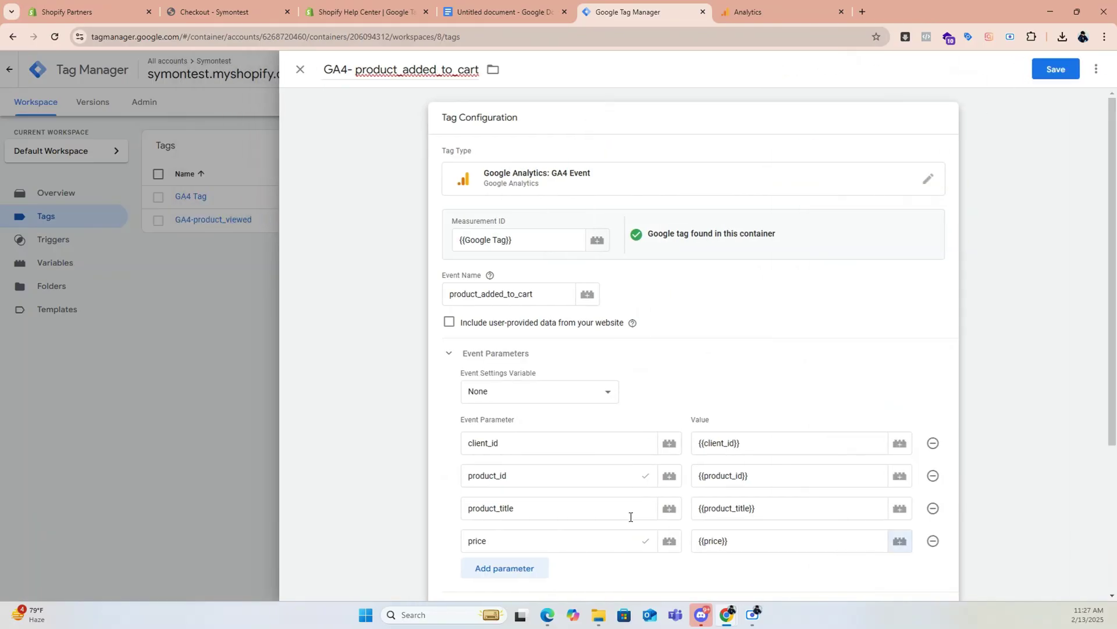
# Add an event parameter named currency, copied from the product_added_to_cart code in the Shopify Help Center
pyautogui.click(529, 568)
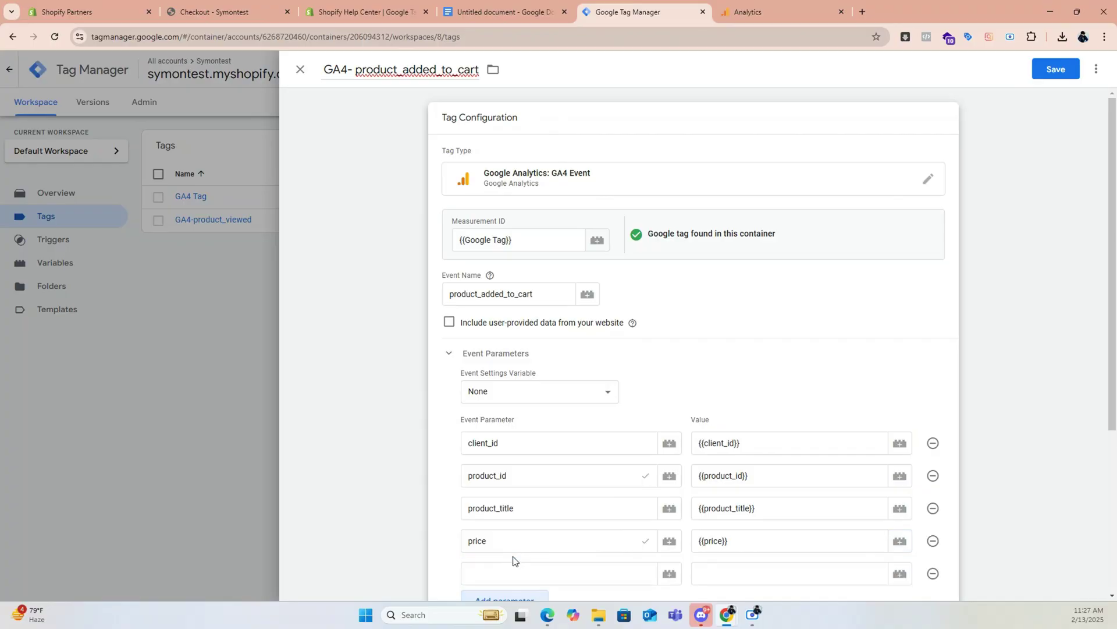
pyautogui.click(372, 4)
pyautogui.click(191, 274)
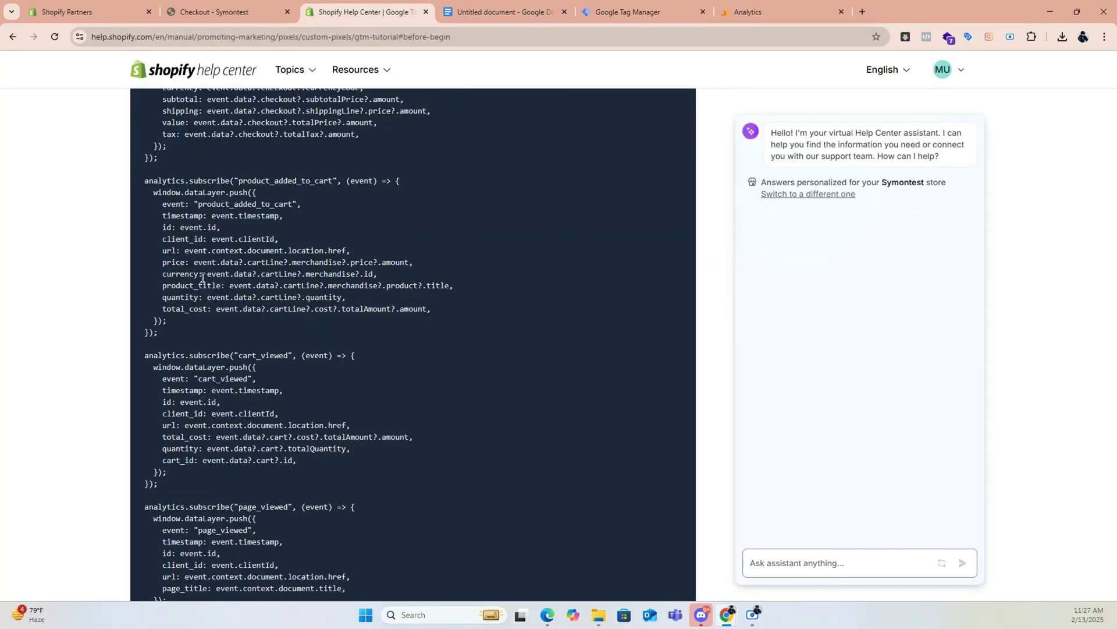
pyautogui.moveTo(200, 274); pyautogui.dragTo(169, 274)
pyautogui.click(617, 10)
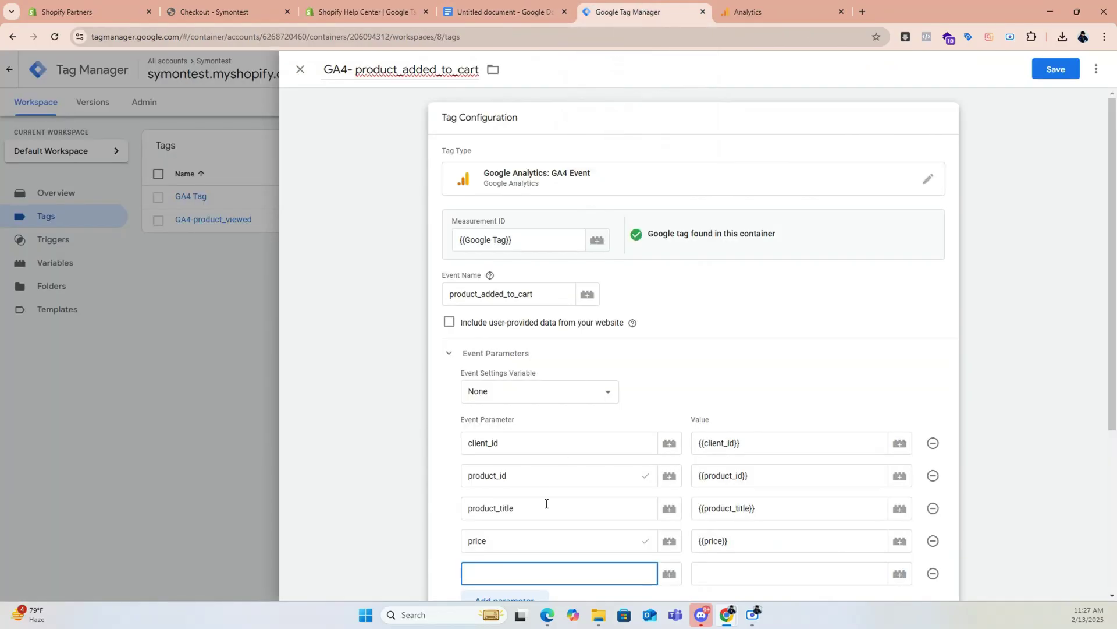
pyautogui.hotkey('ctrl', 'v')
# Set the currency parameter's value to the {{currency}} variable and add another empty parameter row
pyautogui.click(751, 576)
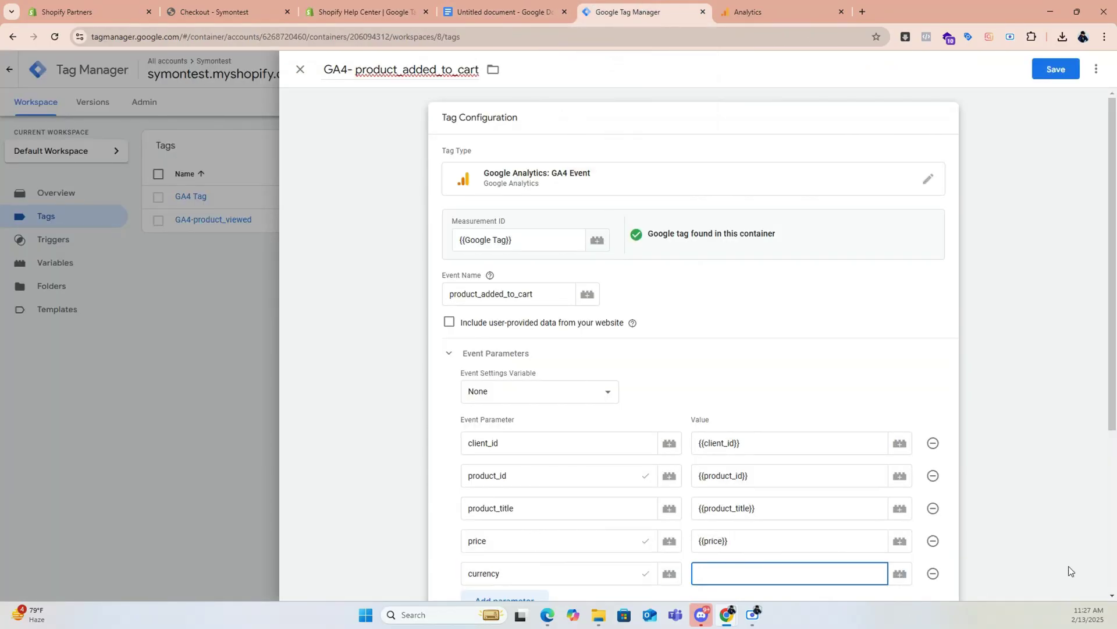
pyautogui.write('{{cur')
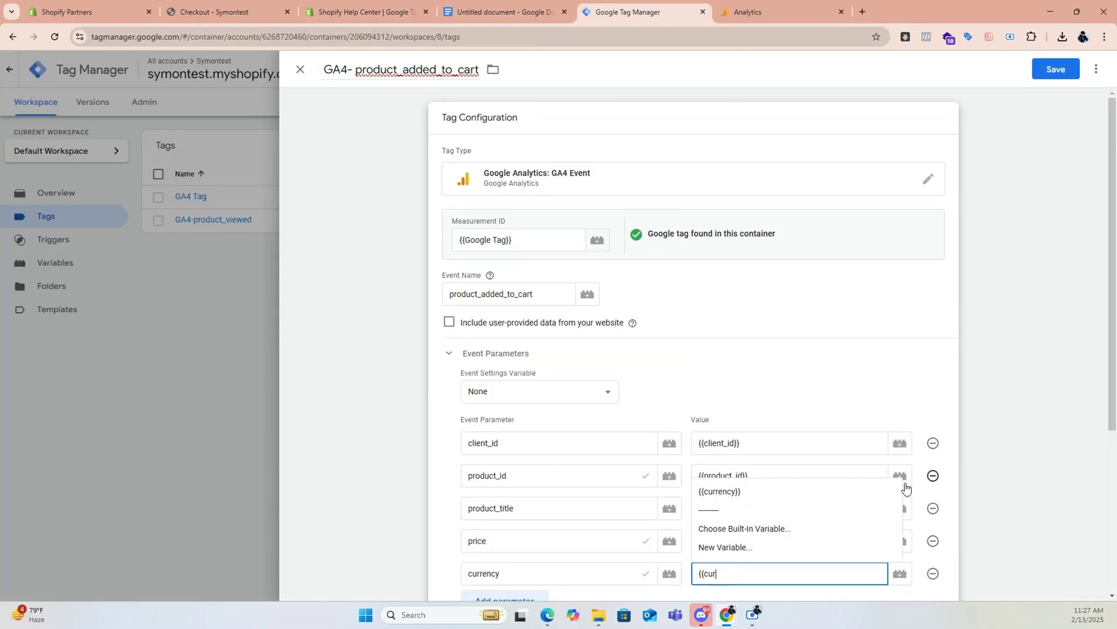
pyautogui.click(733, 582)
pyautogui.press('BackSpace')
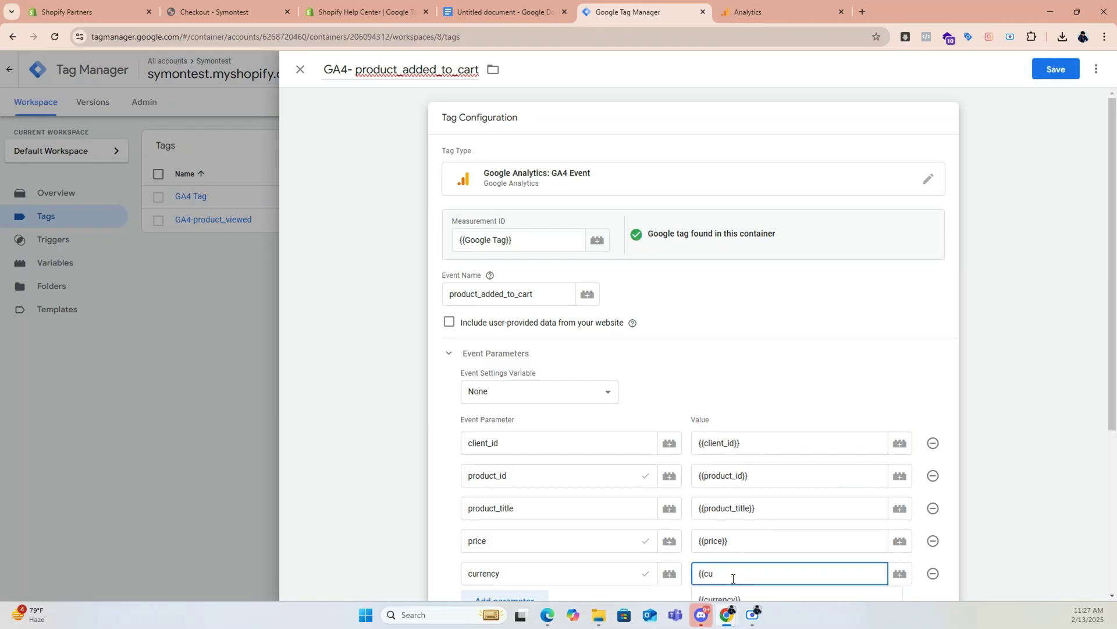
pyautogui.click(728, 523)
pyautogui.click(487, 542)
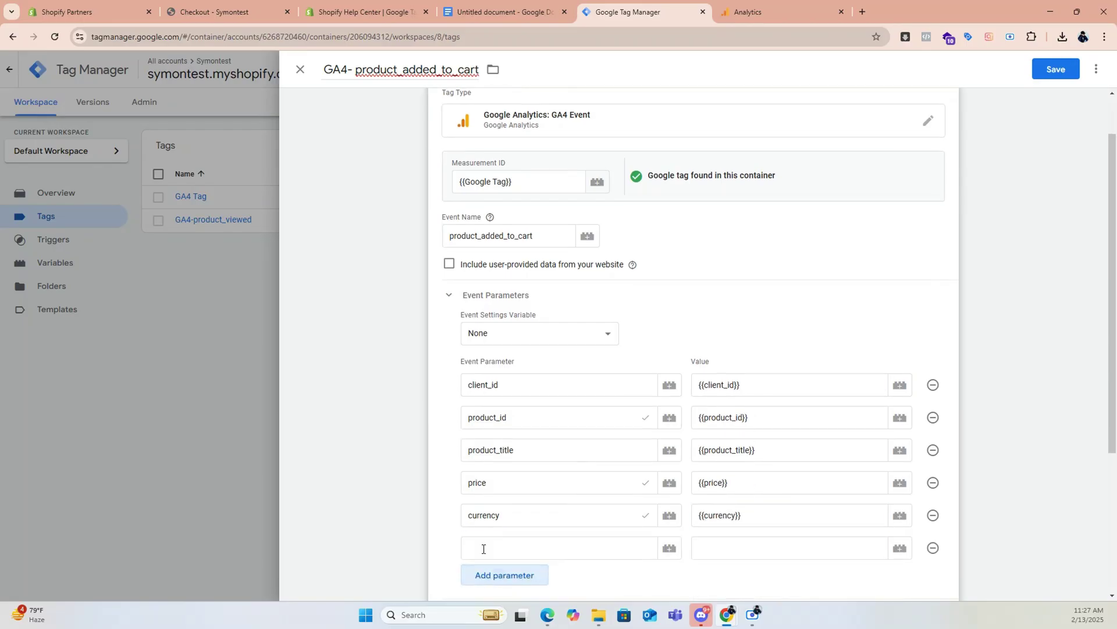
pyautogui.click(368, 7)
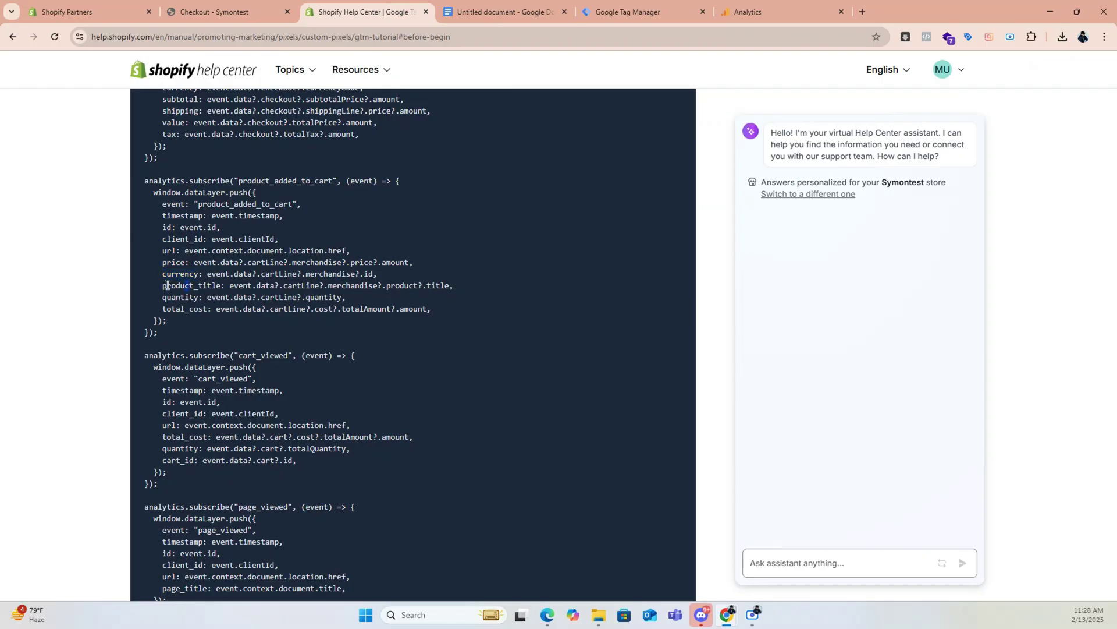
pyautogui.moveTo(163, 285); pyautogui.dragTo(222, 286)
pyautogui.hotkey('ctrl', 'c')
pyautogui.click(620, 13)
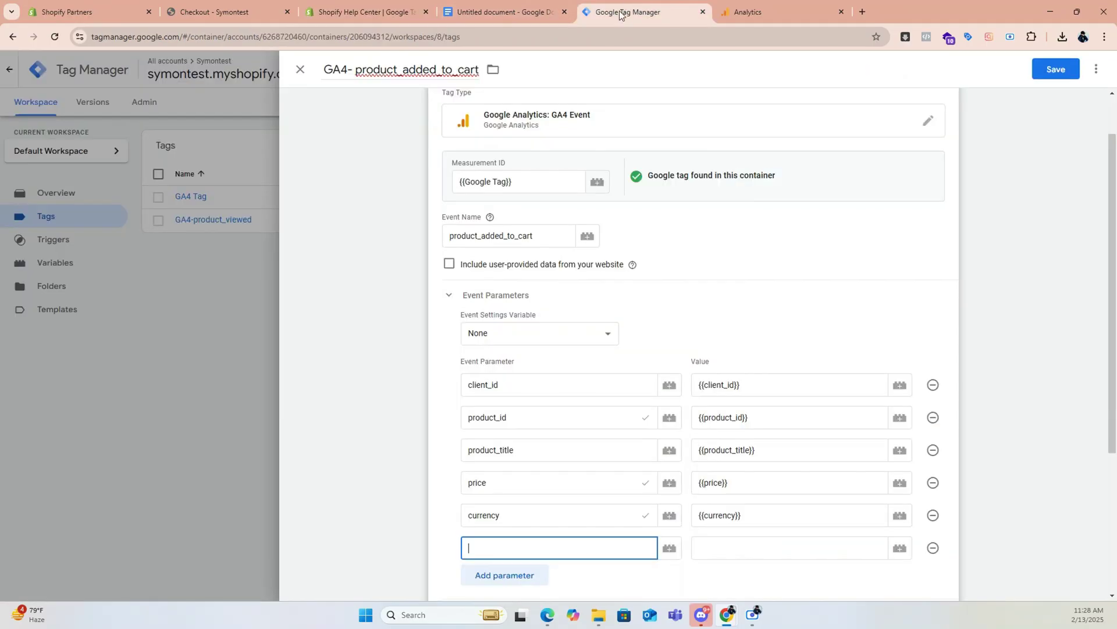
pyautogui.hotkey('ctrl', 'v')
pyautogui.click(728, 546)
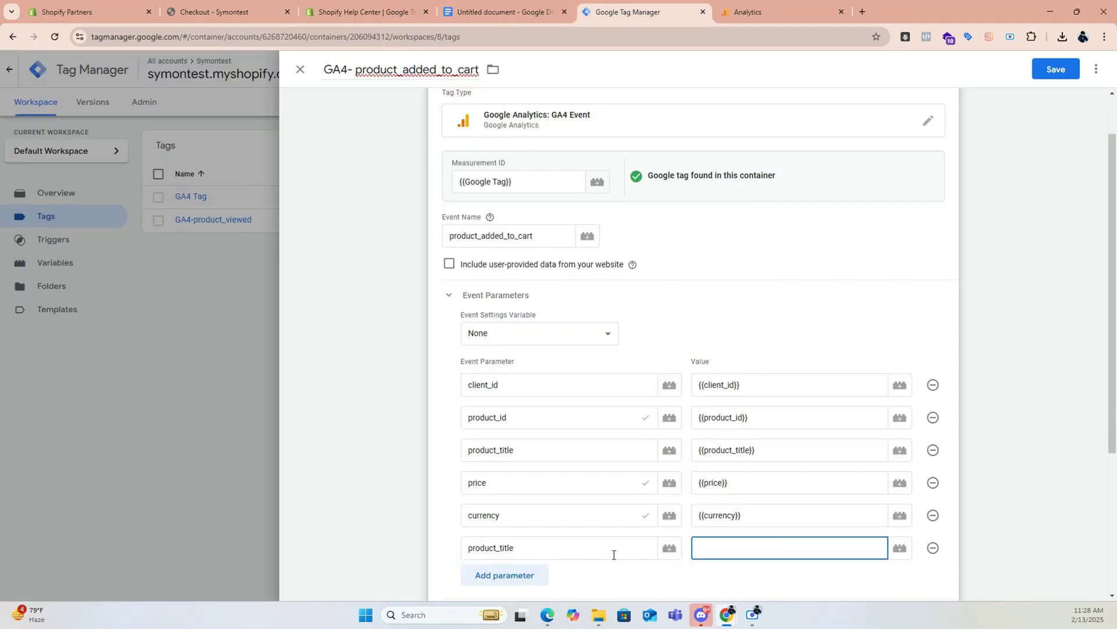
pyautogui.click(548, 549)
pyautogui.hotkey('ctrl', 'a')
pyautogui.press('BackSpace')
# Name the new event parameter quantity, taking the name from the product_added_to_cart code in the Shopify Help Center
pyautogui.click(373, 7)
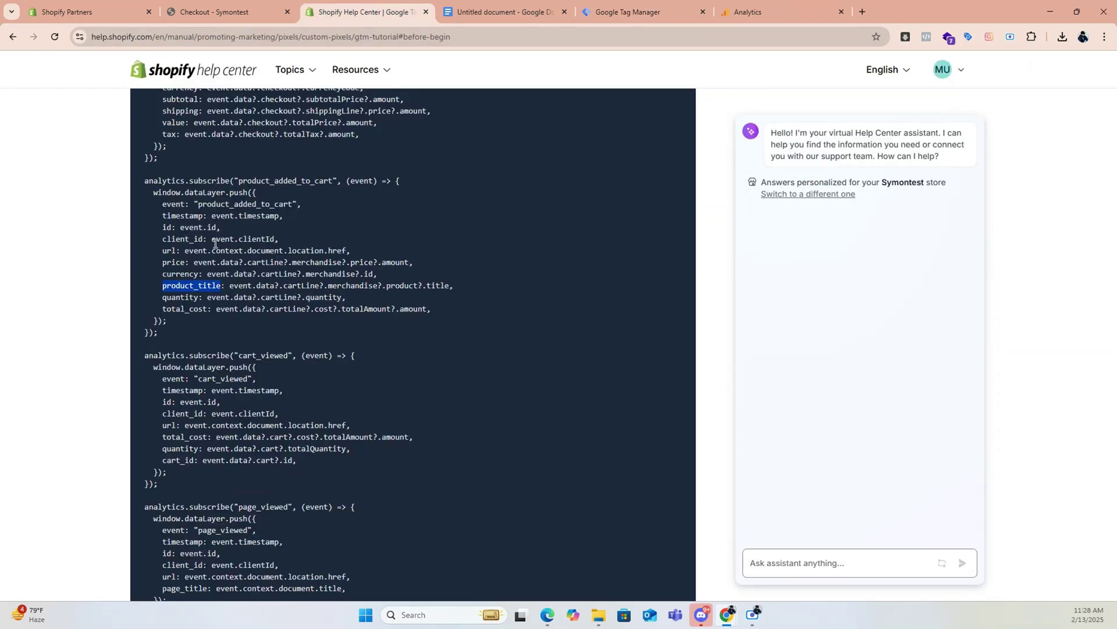
pyautogui.click(200, 309)
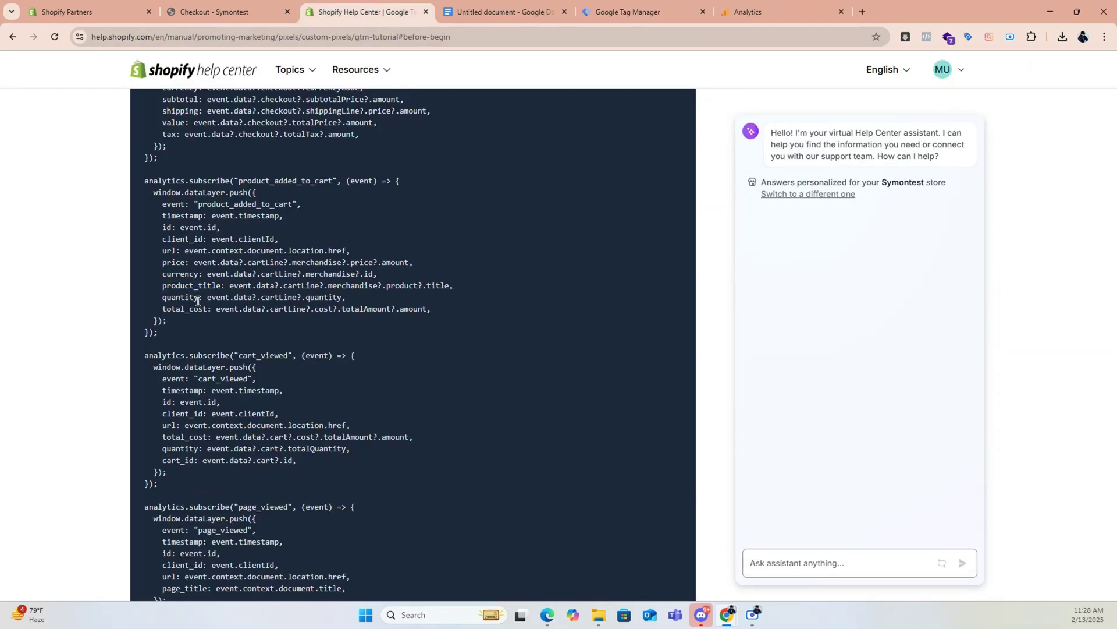
pyautogui.moveTo(199, 298); pyautogui.dragTo(166, 297)
pyautogui.click(606, 7)
pyautogui.write('quantity')
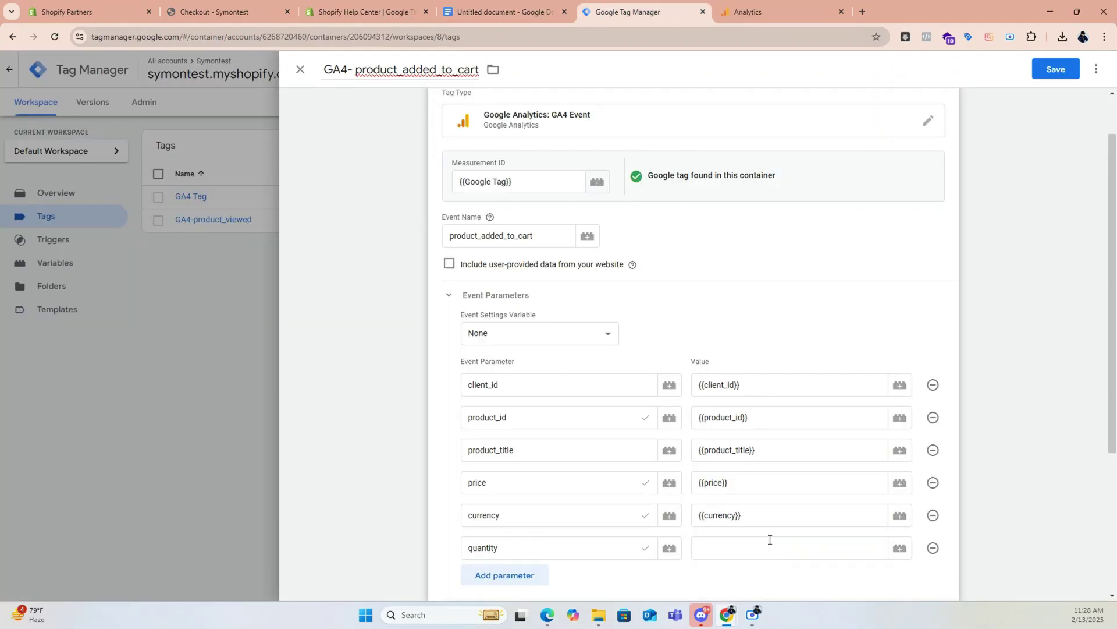
# Create and save a Data Layer Variable named quantity, reading the quantity key, as the quantity parameter's value
pyautogui.click(899, 550)
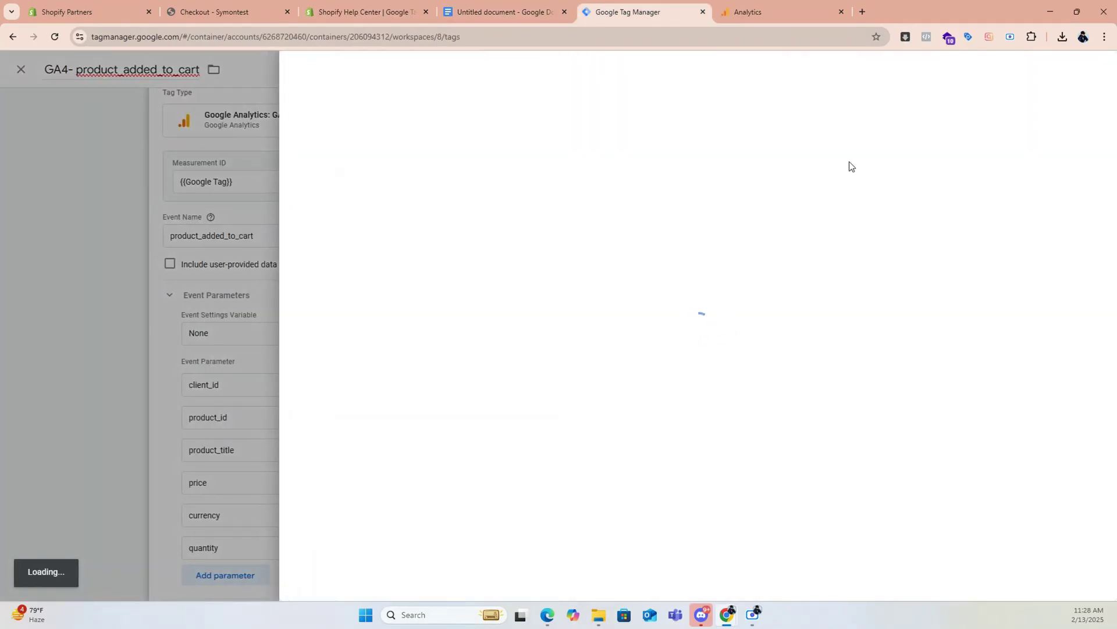
pyautogui.click(482, 142)
pyautogui.scroll(-2, 829, 469)
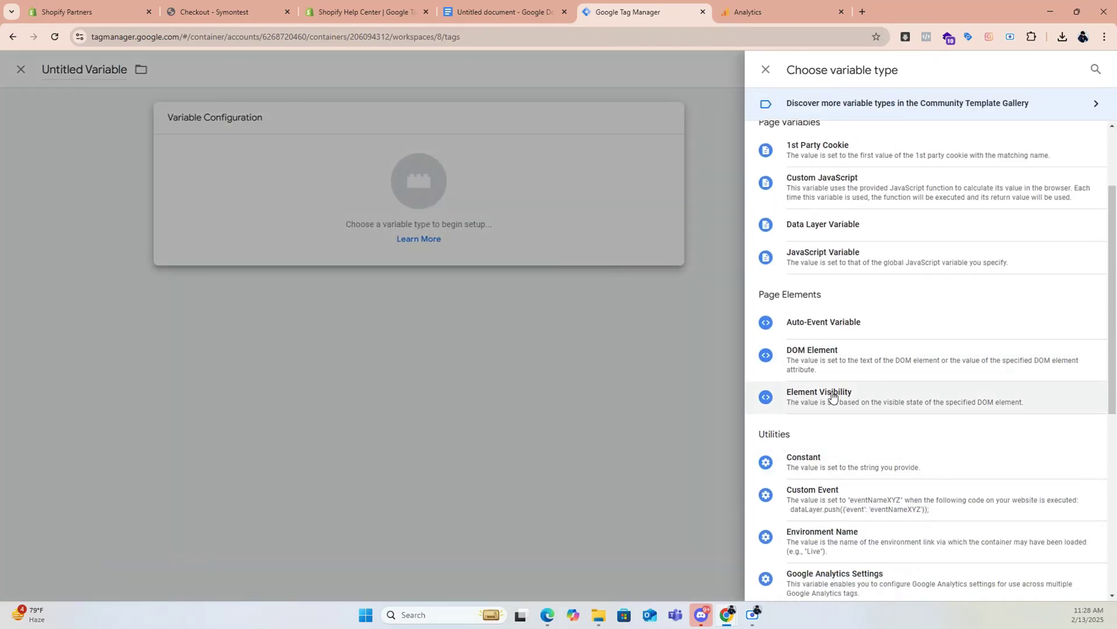
pyautogui.click(823, 224)
pyautogui.click(481, 237)
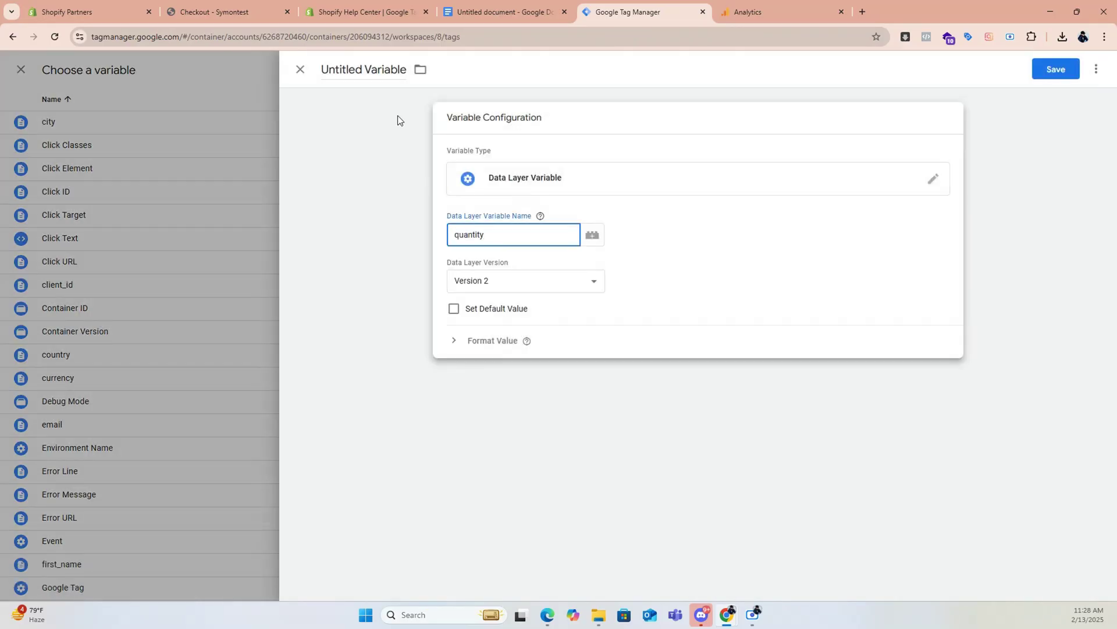
pyautogui.moveTo(323, 70); pyautogui.dragTo(407, 72)
pyautogui.write('quantity')
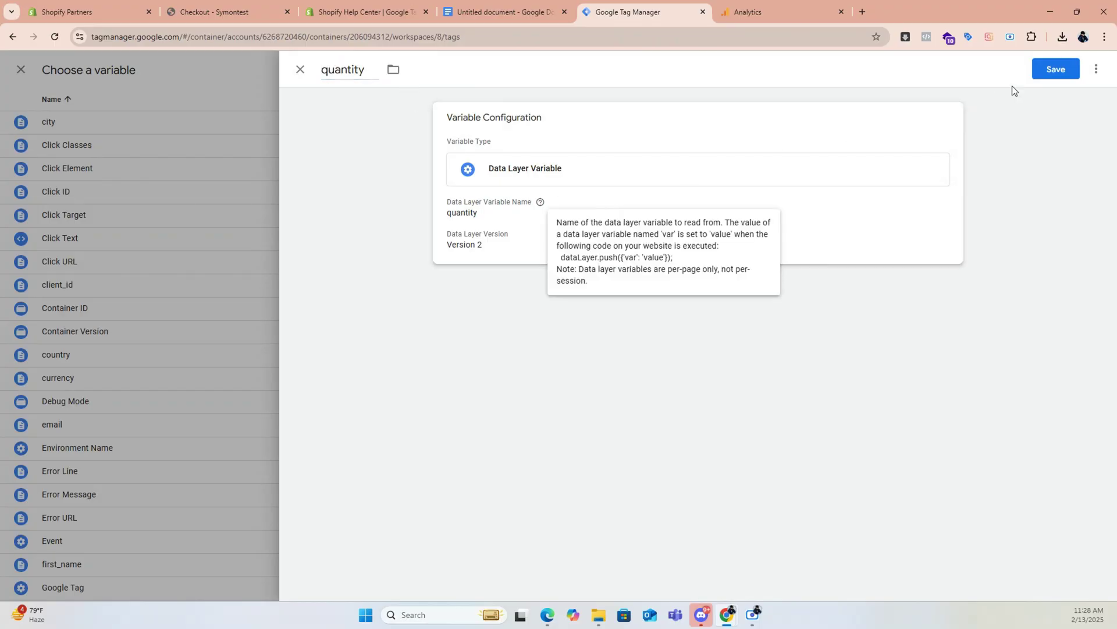
pyautogui.click(1053, 71)
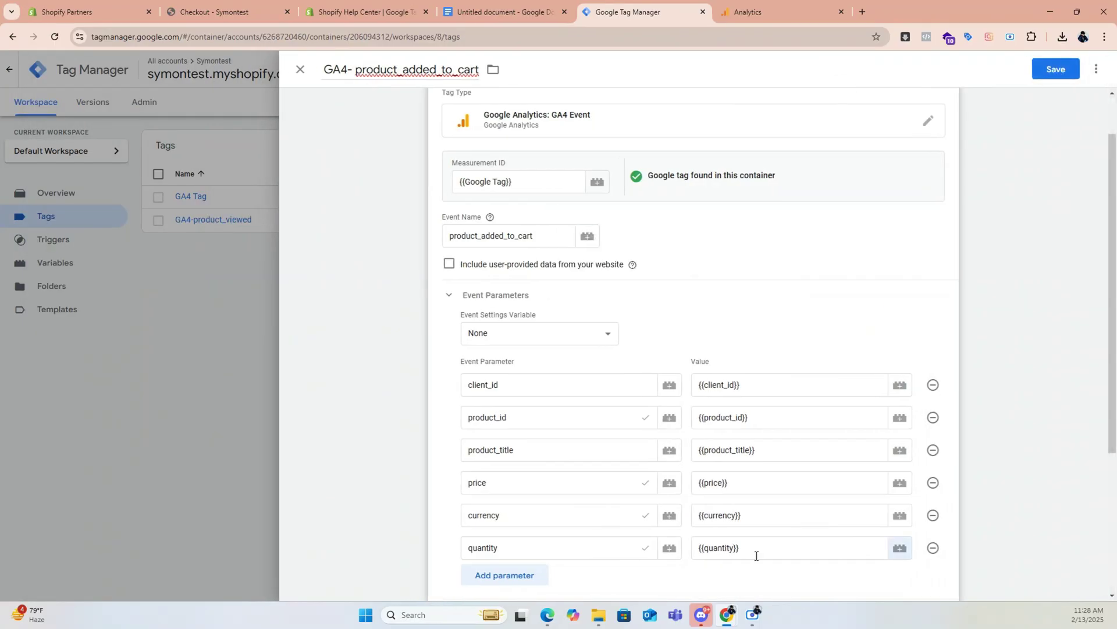
# Add an event parameter named total_cost, taken from the product_added_to_cart code in the Shopify Help Center
pyautogui.scroll(-1, 563, 518)
pyautogui.click(366, 11)
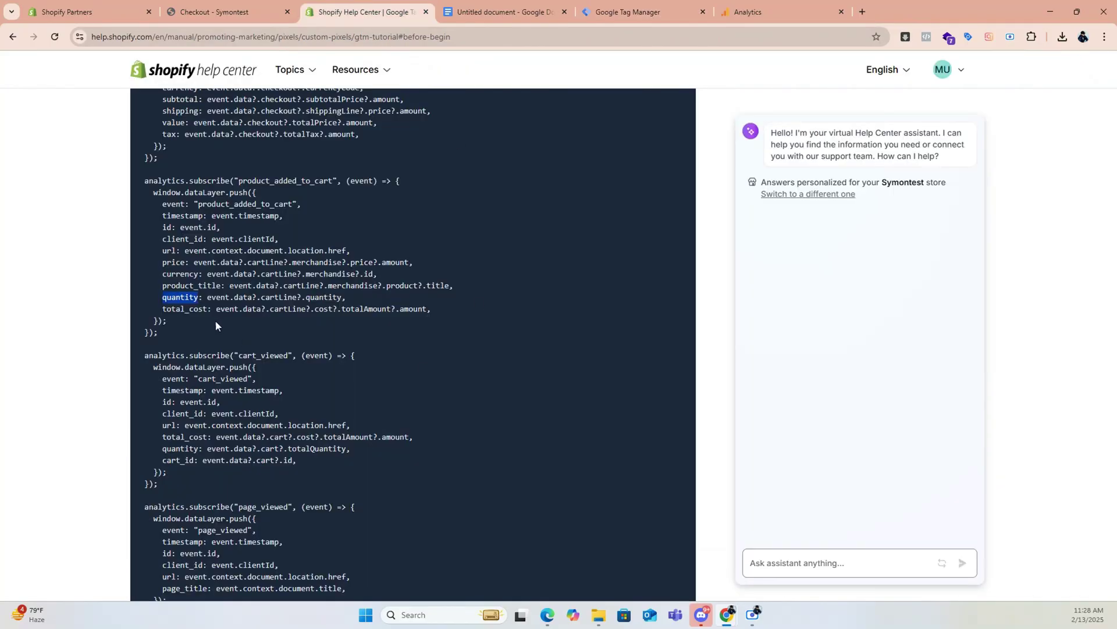
pyautogui.scroll(1, 213, 322)
pyautogui.click(195, 337)
pyautogui.scroll(-1, 190, 340)
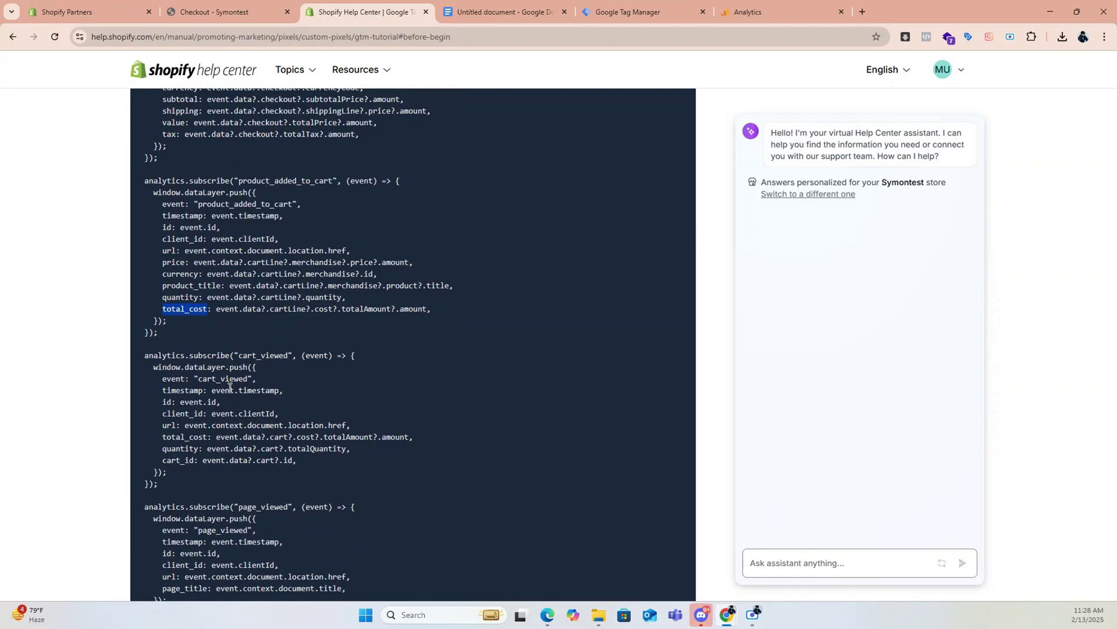
pyautogui.click(675, 4)
pyautogui.click(522, 517)
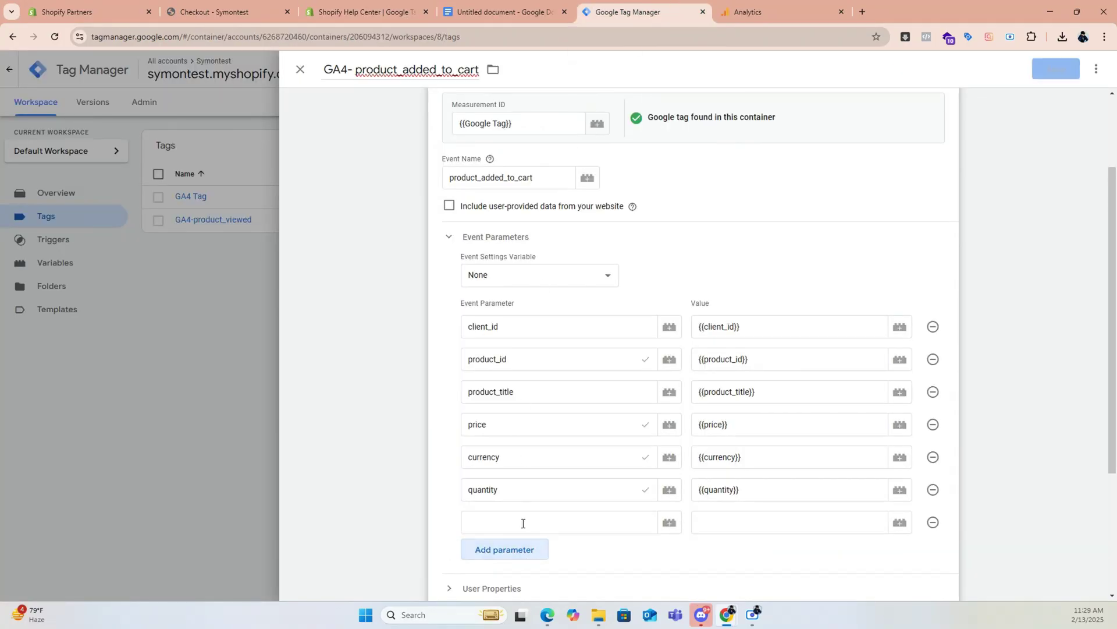
pyautogui.write('total_cost')
pyautogui.press('Tab')
# Create and save a Data Layer Variable named total_cost, reading the total_cost key, as the total_cost parameter's value
pyautogui.click(900, 523)
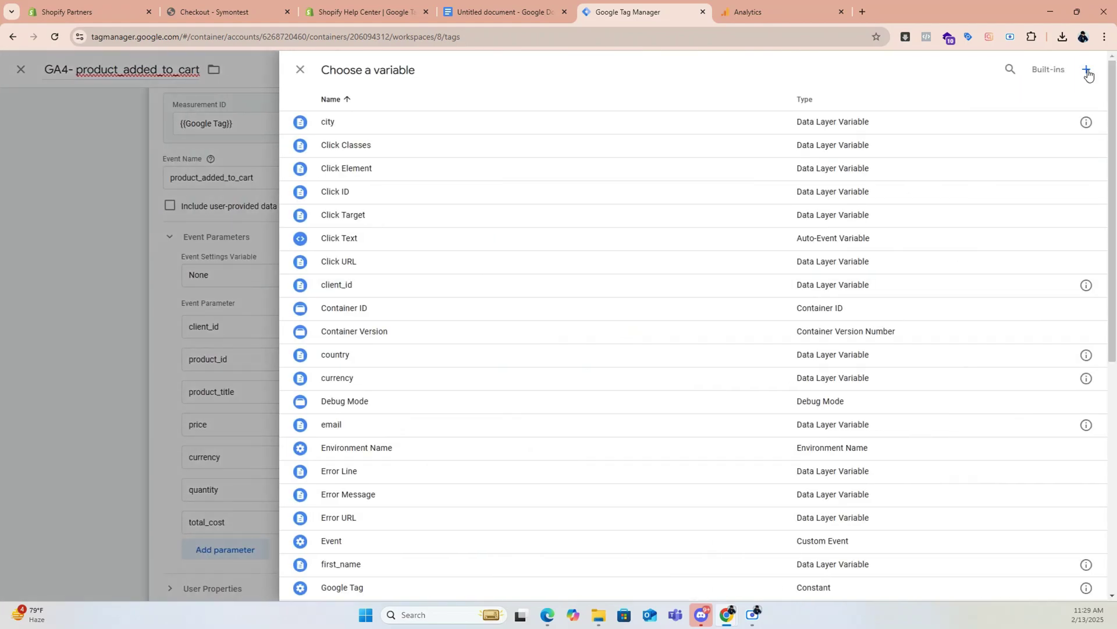
pyautogui.click(1087, 70)
pyautogui.click(775, 162)
pyautogui.scroll(-5, 814, 324)
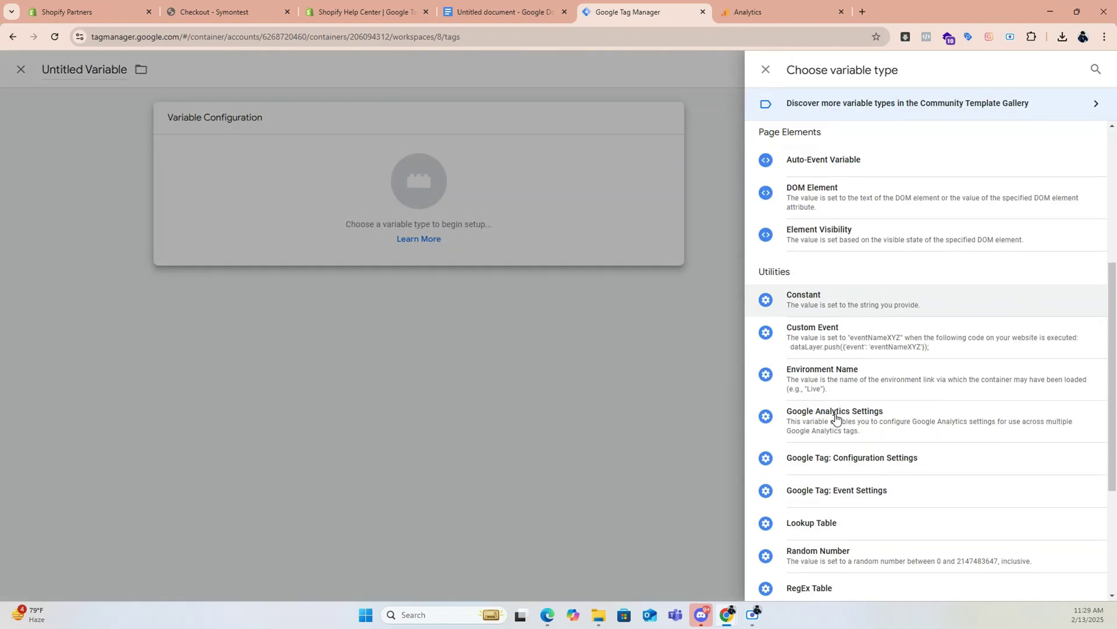
pyautogui.scroll(2, 838, 419)
pyautogui.click(823, 166)
pyautogui.click(522, 236)
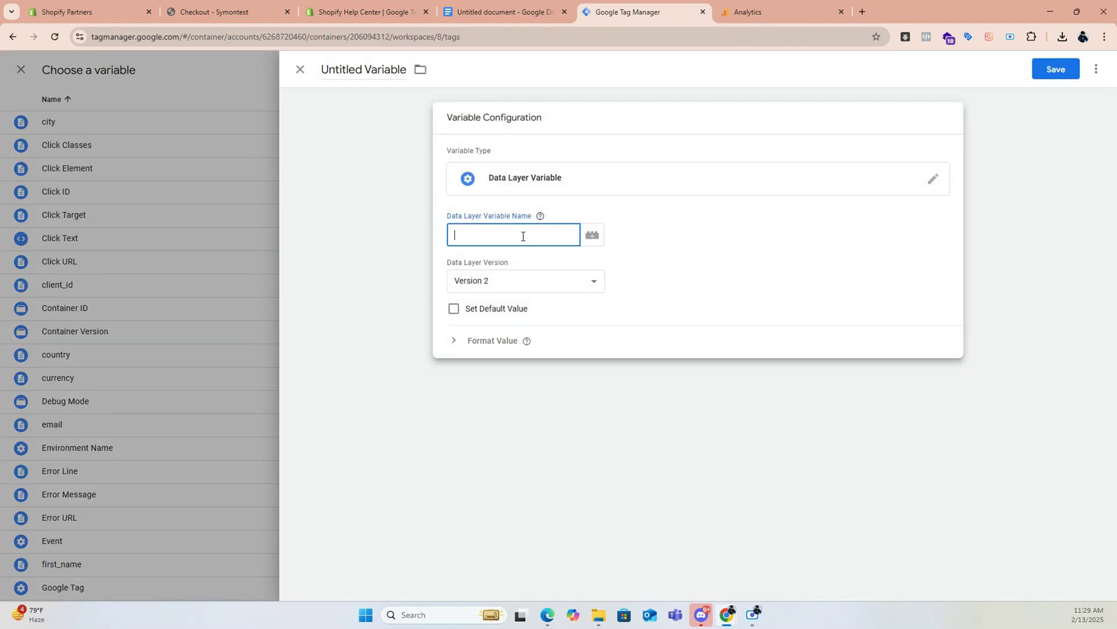
pyautogui.moveTo(321, 70); pyautogui.dragTo(418, 69)
pyautogui.write('total_cost')
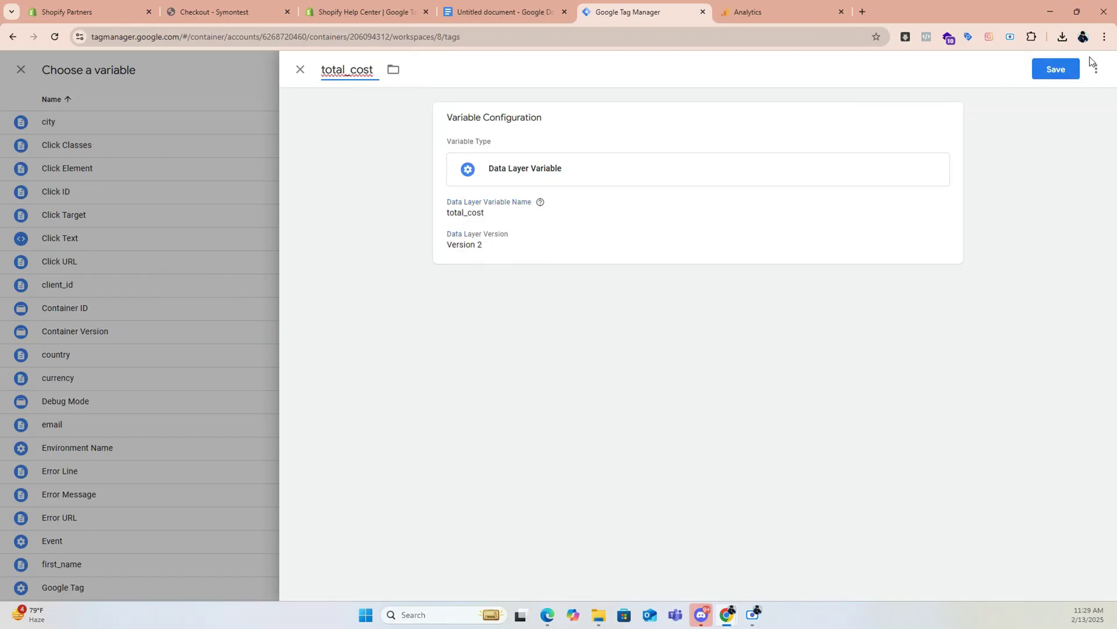
pyautogui.click(1074, 71)
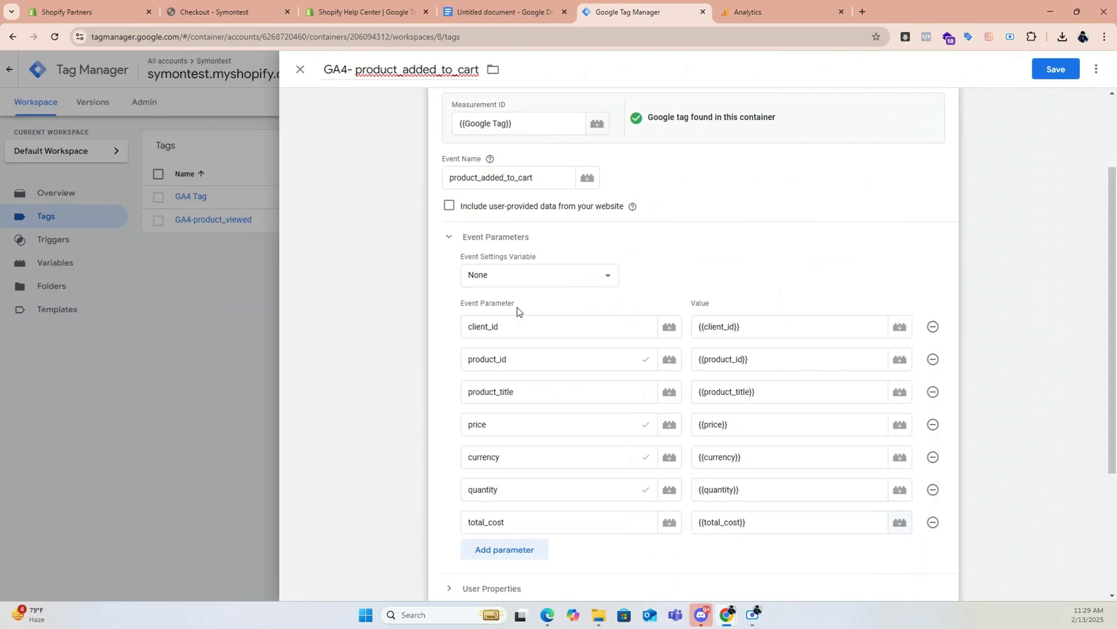
pyautogui.click(367, 12)
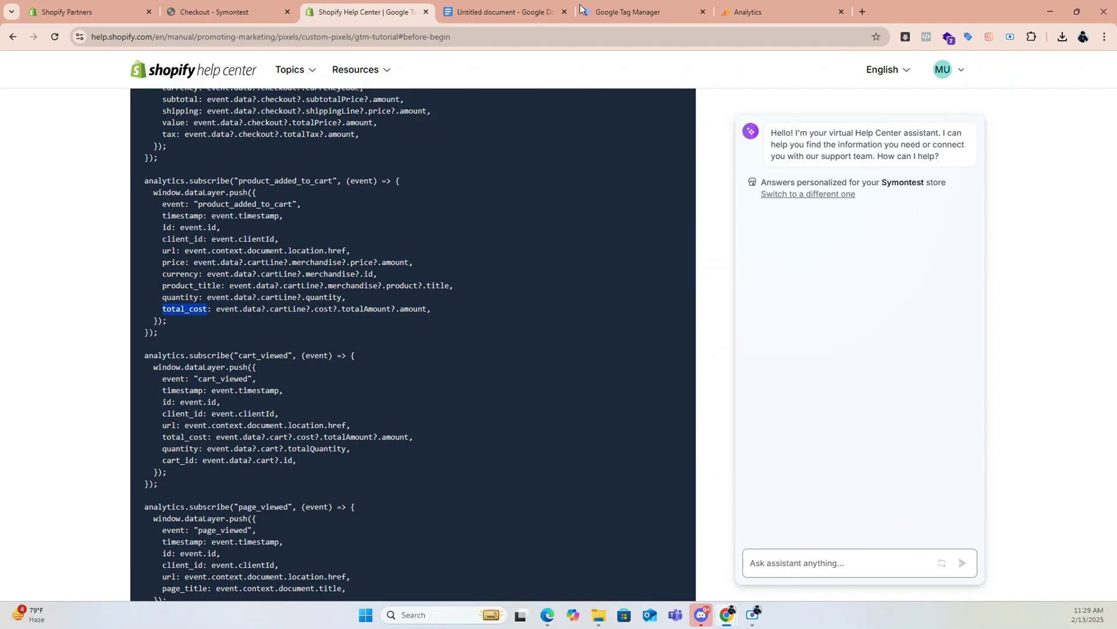
pyautogui.click(755, 9)
pyautogui.click(617, 12)
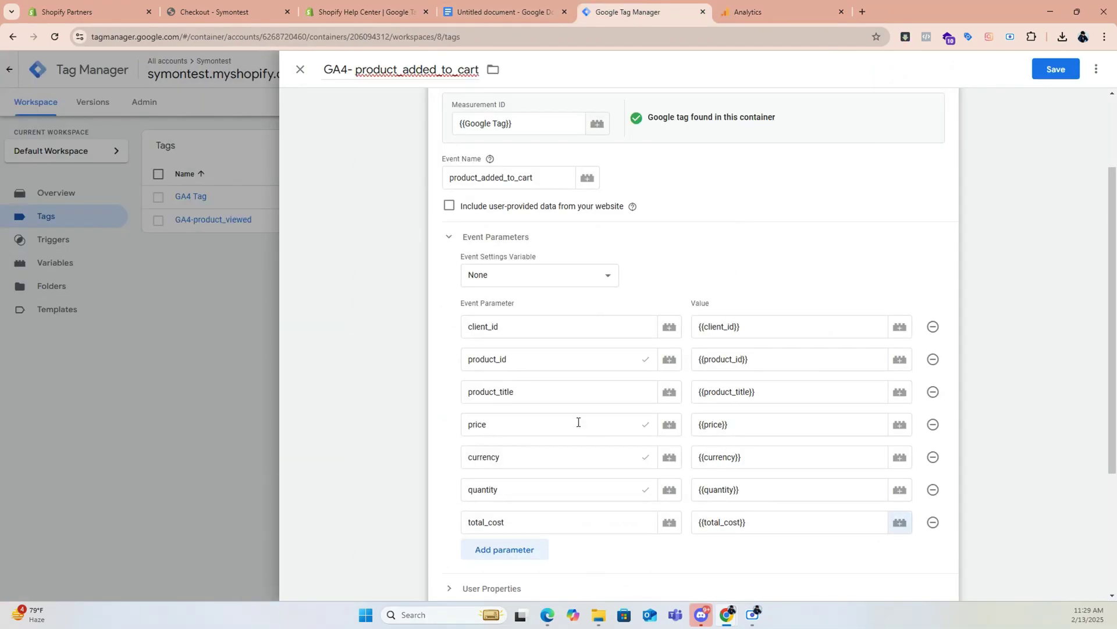
# Enable sending ecommerce data for the tag with Data Layer as the data source, and leave the configuration editor
pyautogui.scroll(-3, 579, 421)
pyautogui.click(450, 455)
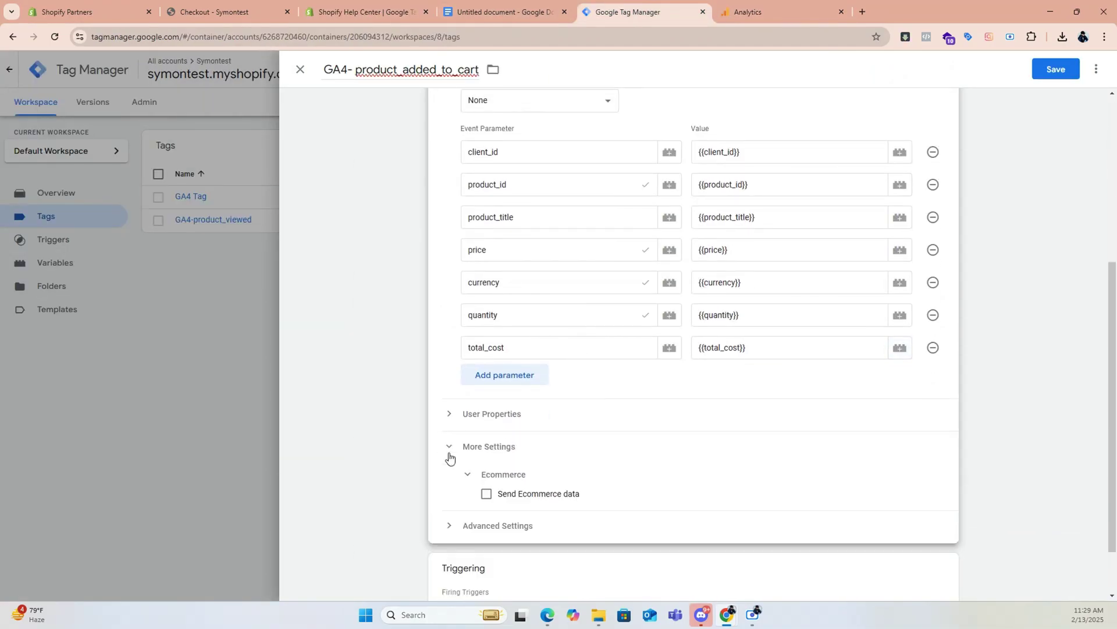
pyautogui.click(485, 494)
pyautogui.scroll(-1, 462, 474)
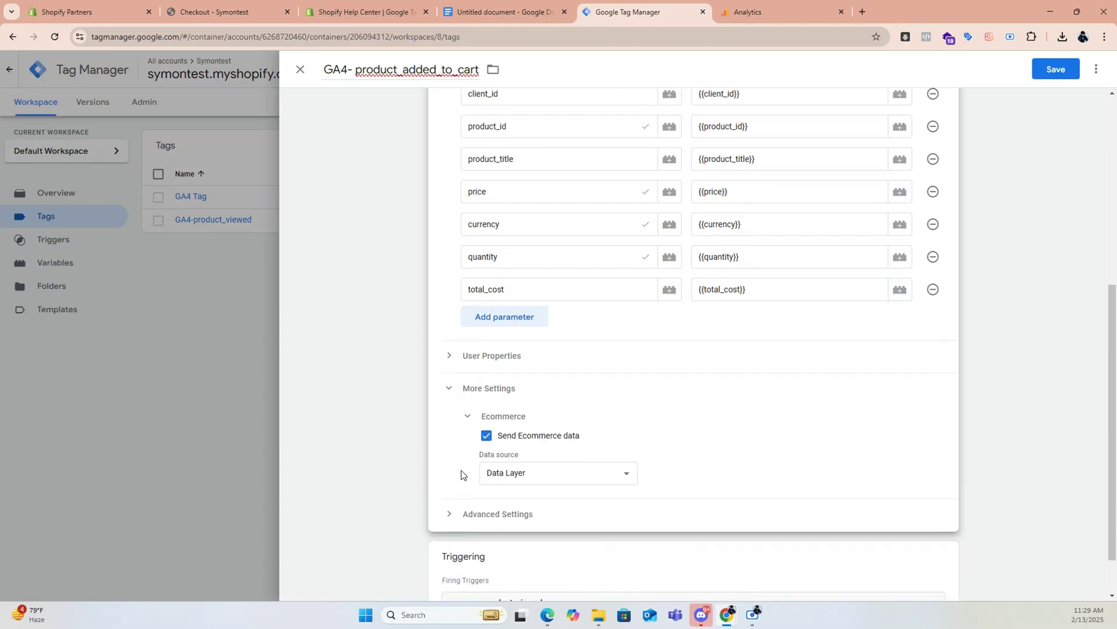
pyautogui.click(524, 472)
pyautogui.click(684, 494)
pyautogui.scroll(-1, 448, 470)
pyautogui.click(448, 465)
pyautogui.scroll(-4, 449, 468)
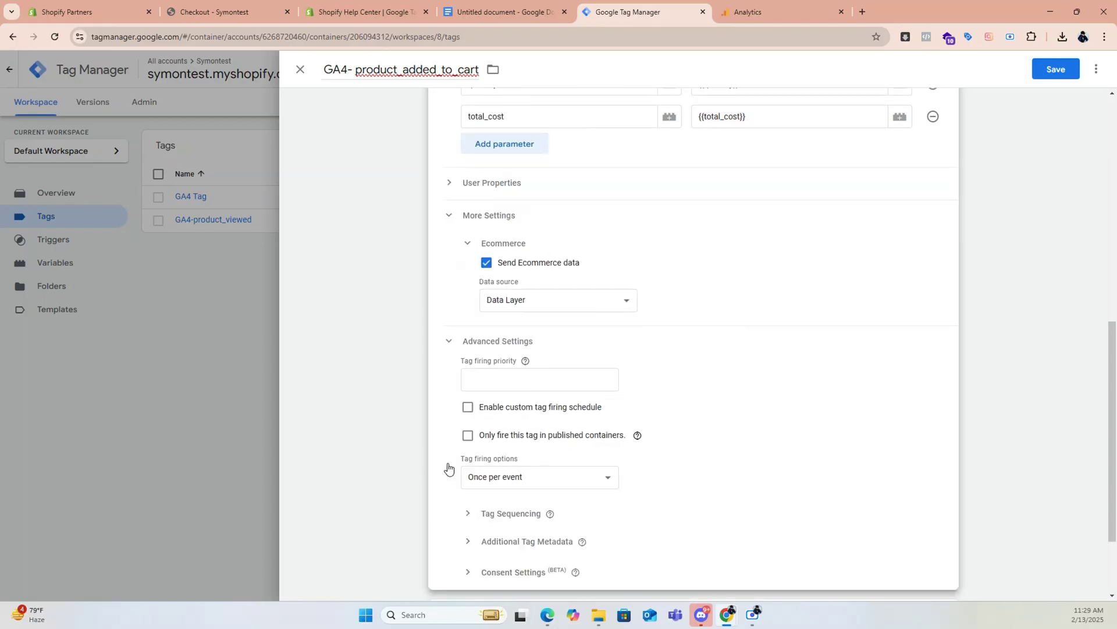
pyautogui.click(404, 445)
pyautogui.scroll(-1, 387, 198)
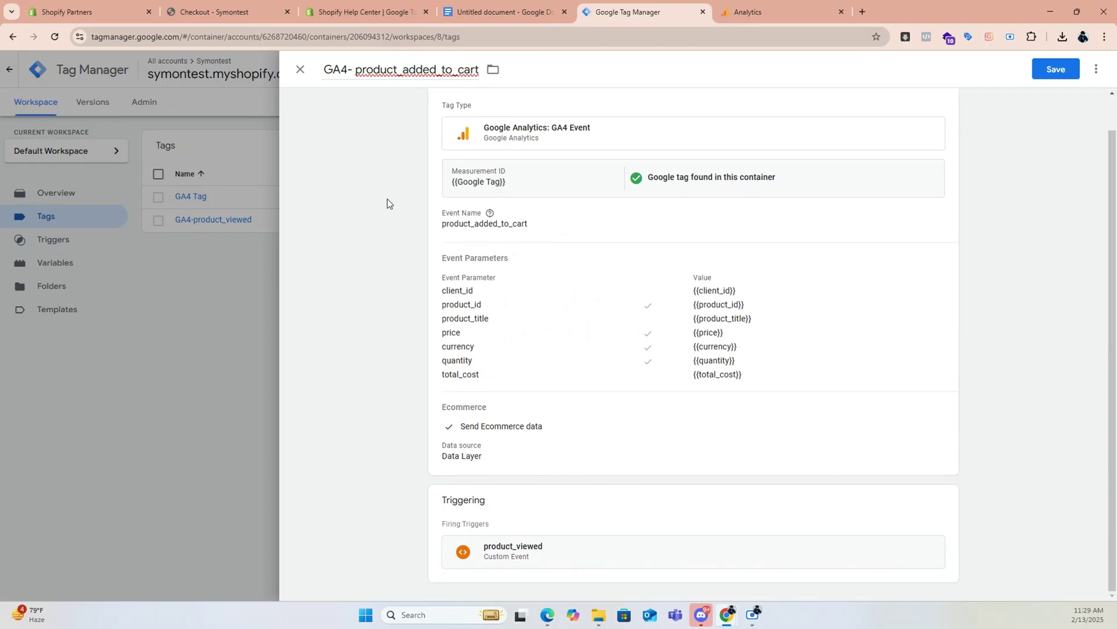
# Replace the tag's product_viewed trigger with product_added_to_cart and save the tag
pyautogui.click(942, 499)
pyautogui.click(928, 559)
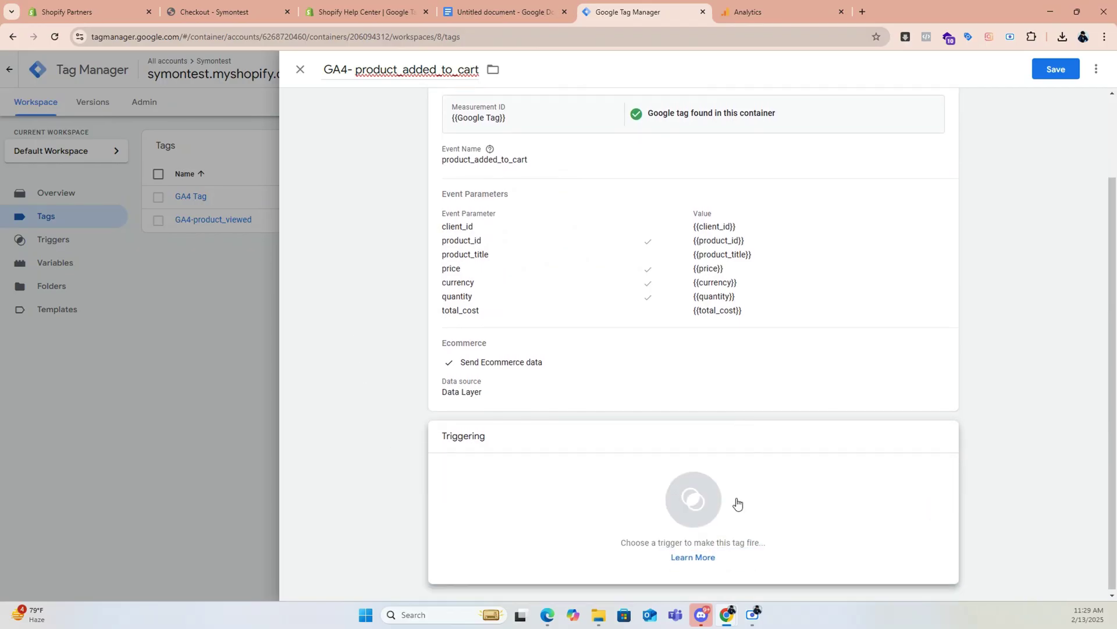
pyautogui.click(696, 499)
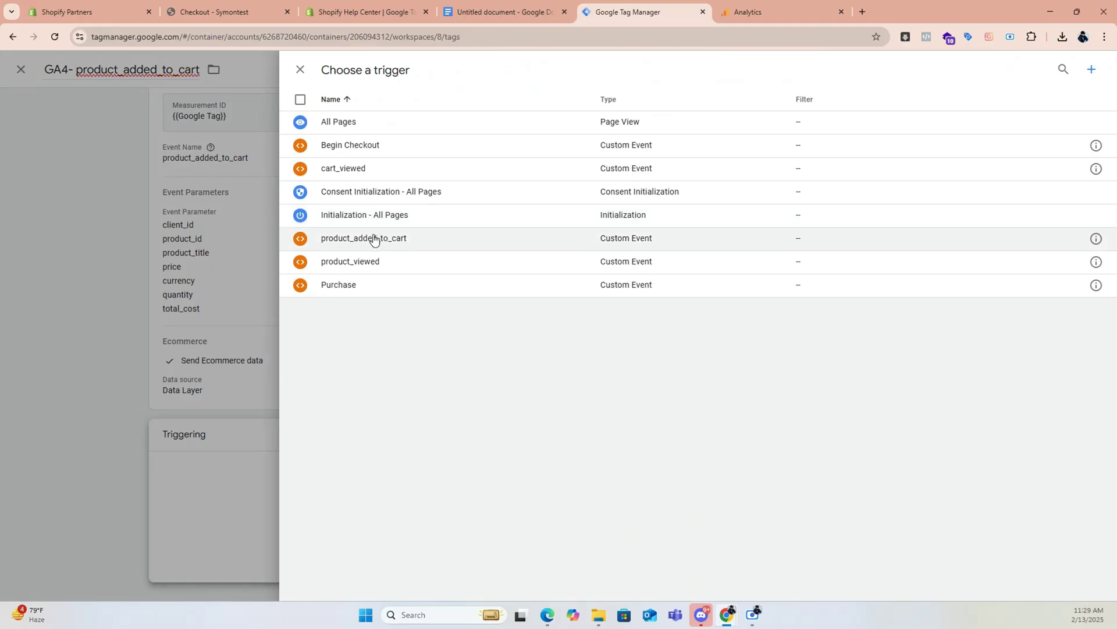
pyautogui.click(373, 238)
pyautogui.click(1065, 70)
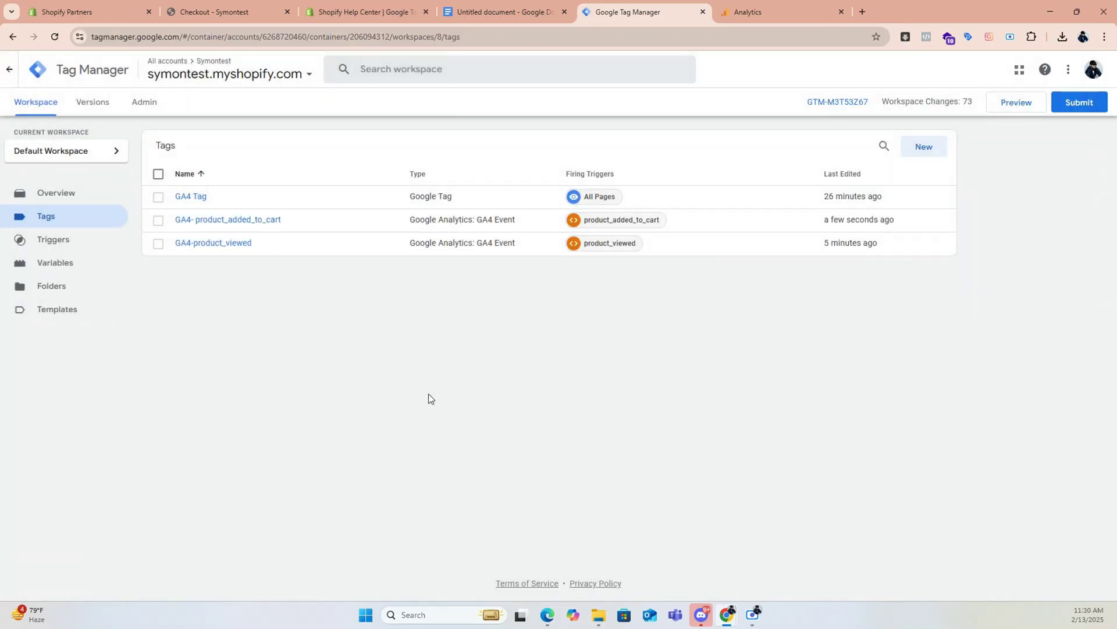
# Make a copy of the GA4- product_added_to_cart tag
pyautogui.click(278, 229)
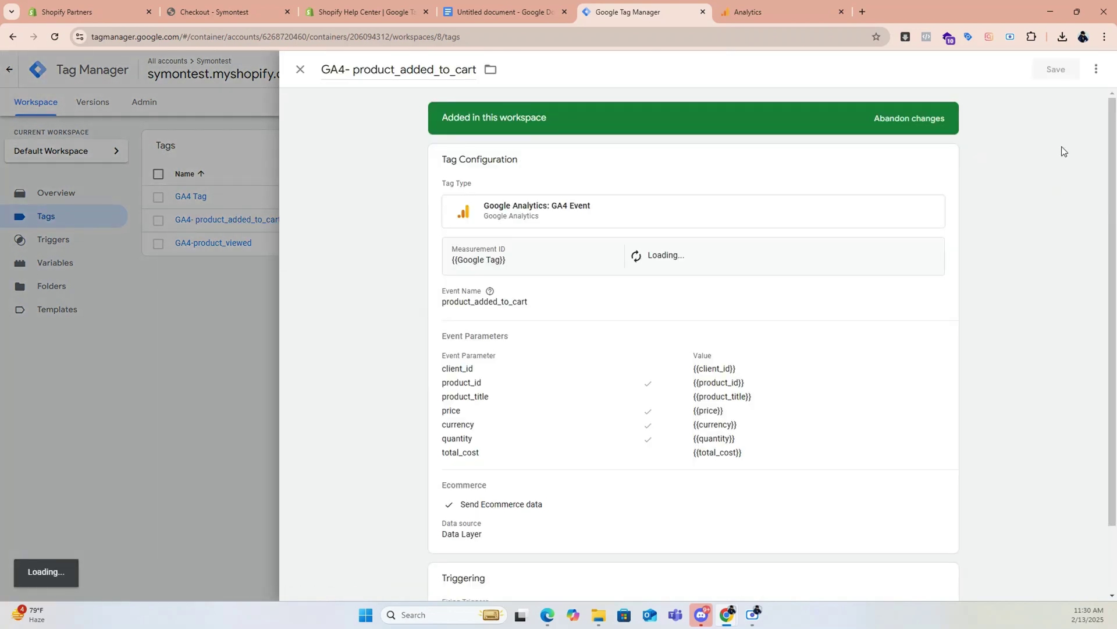
pyautogui.click(1097, 69)
pyautogui.click(1071, 102)
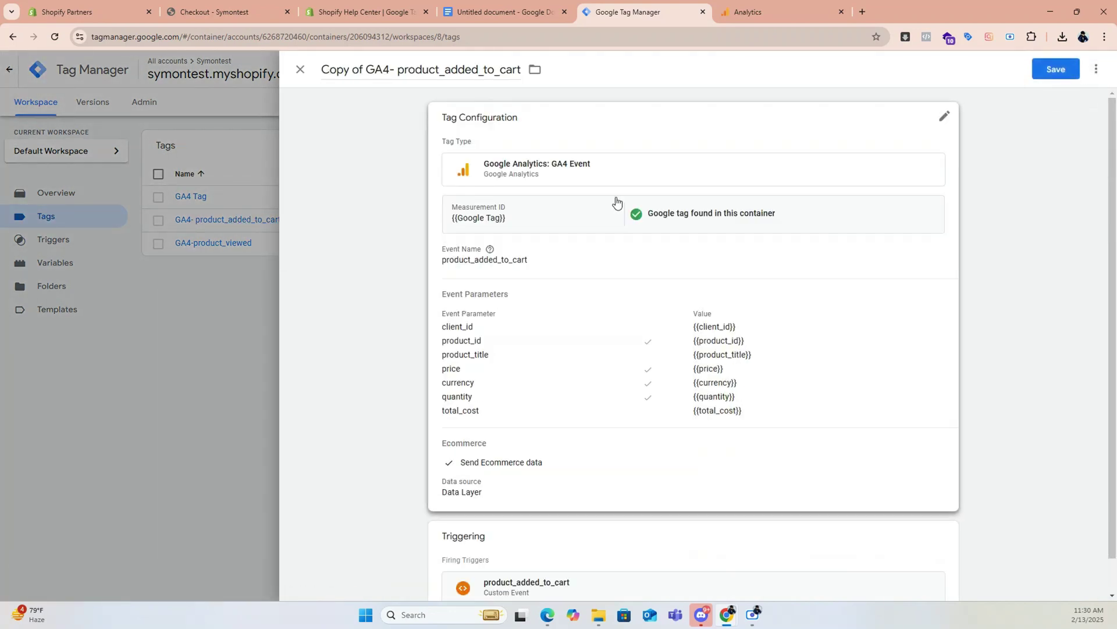
# Rename the copied tag to GA4- cart_viewed, using the event name from the Google Docs event list
pyautogui.click(497, 13)
pyautogui.moveTo(453, 244)
pyautogui.mouseDown()
pyautogui.moveTo(464, 244)
pyautogui.moveTo(411, 244)
pyautogui.moveTo(458, 248)
pyautogui.mouseUp()
pyautogui.hotkey('ctrl', 'c')
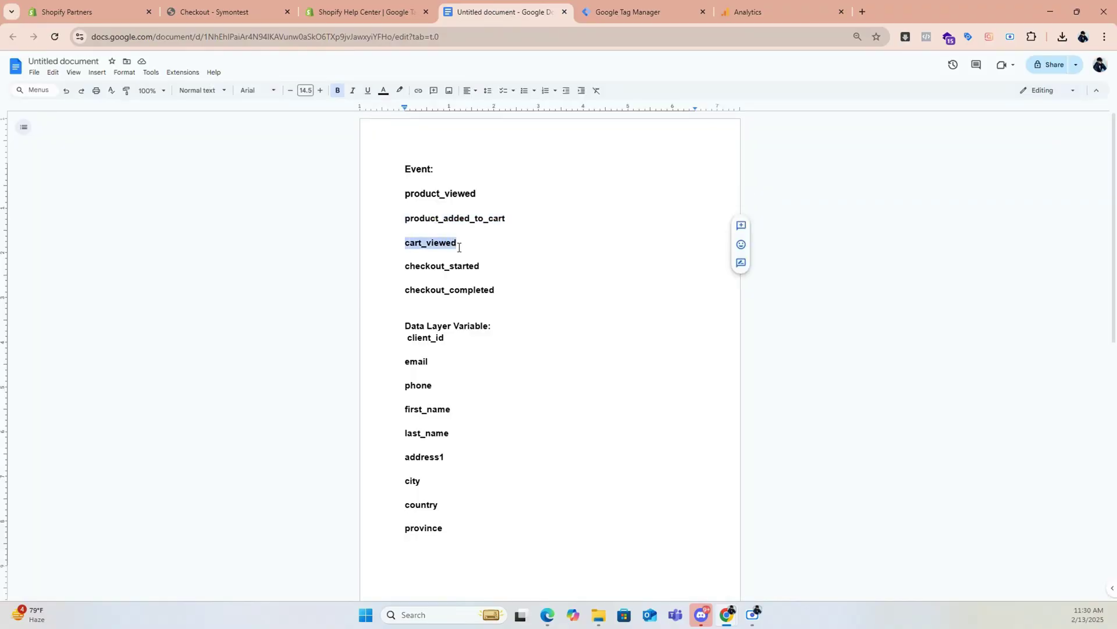
pyautogui.click(579, 7)
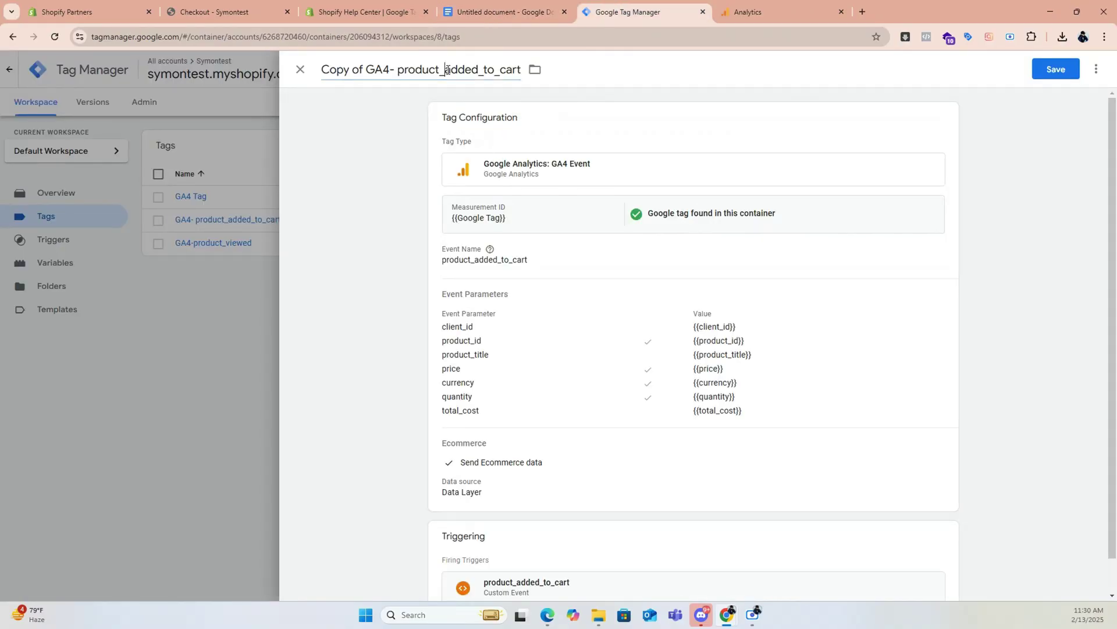
pyautogui.moveTo(398, 69); pyautogui.dragTo(515, 69)
pyautogui.hotkey('ctrl', 'v')
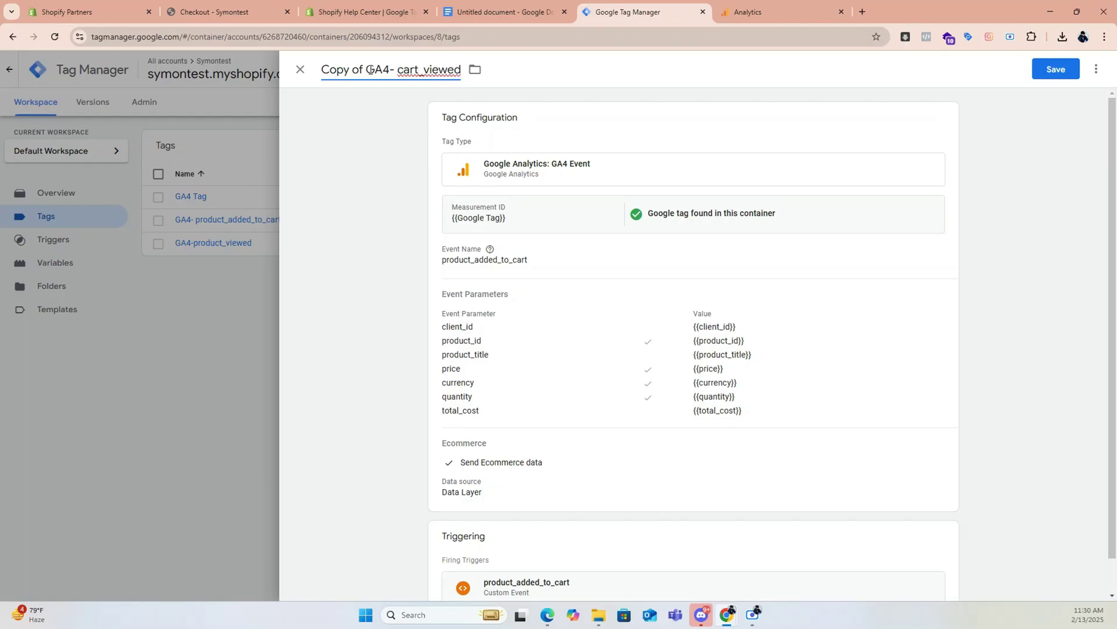
pyautogui.press('BackSpace')
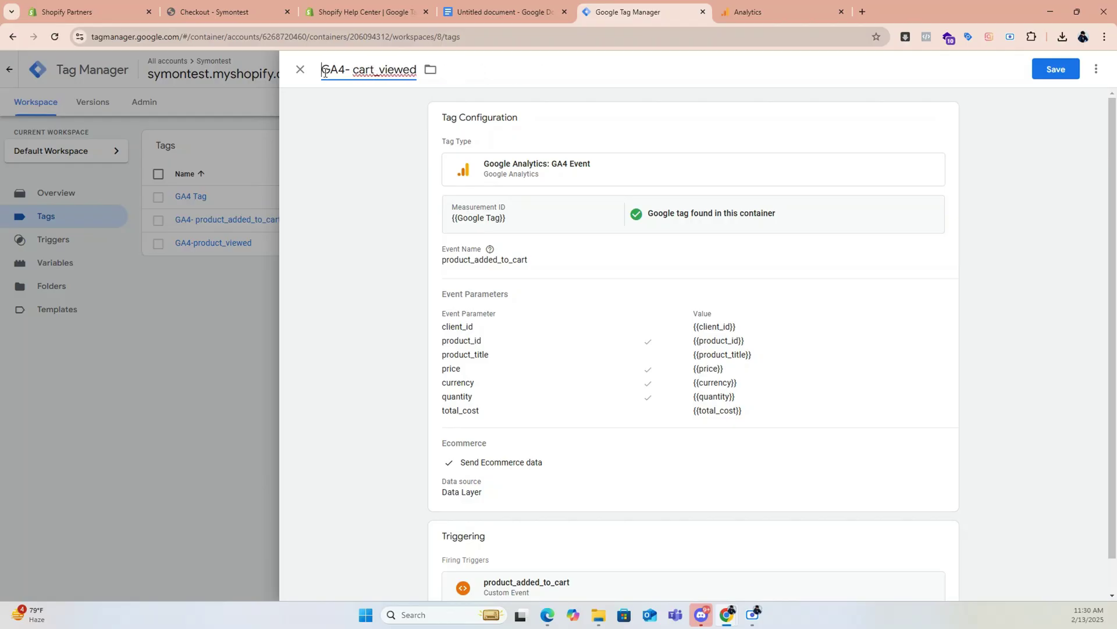
# Set the copied tag's event name to cart_viewed
pyautogui.click(513, 268)
pyautogui.moveTo(528, 294); pyautogui.dragTo(448, 299)
pyautogui.hotkey('ctrl', 'v')
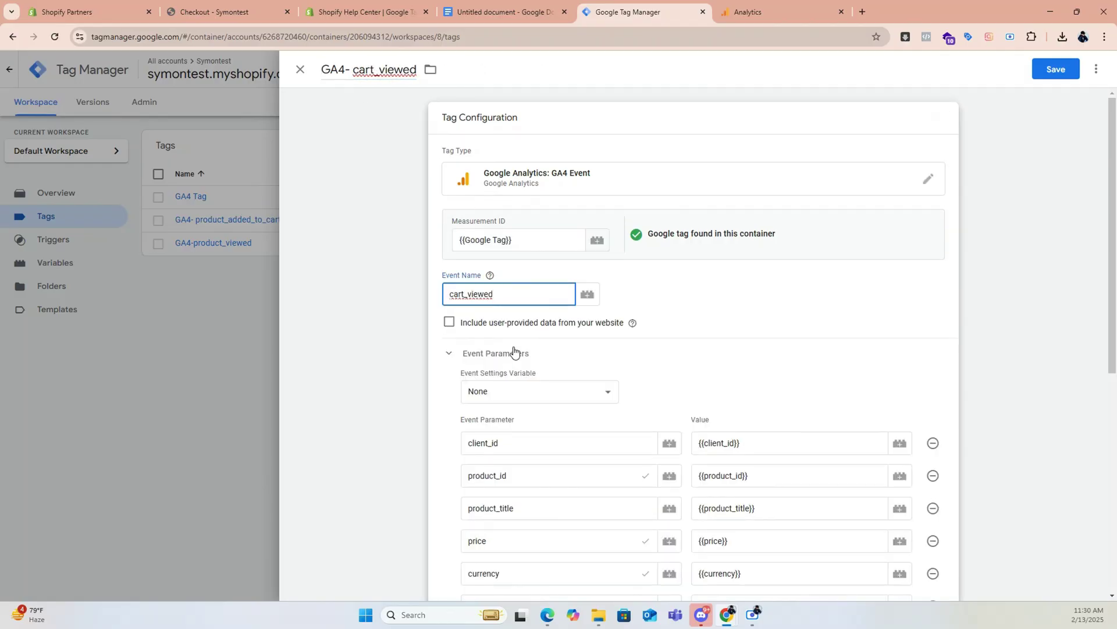
# Replace the GA4- cart_viewed tag's product_added_to_cart trigger with the cart_viewed trigger
pyautogui.scroll(-7, 513, 352)
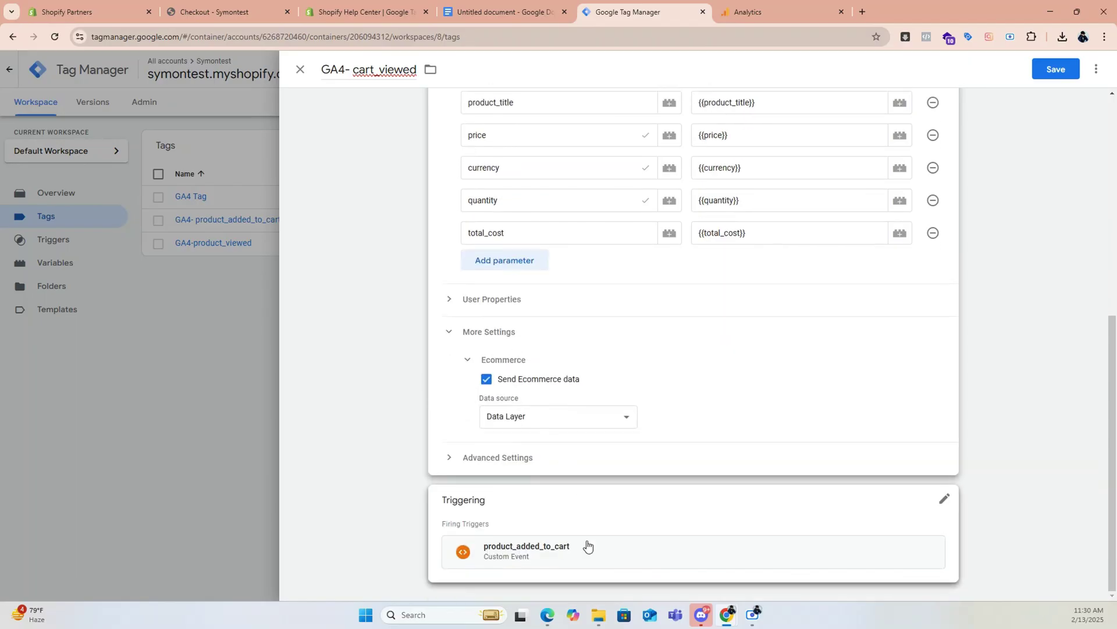
pyautogui.click(944, 498)
pyautogui.click(825, 544)
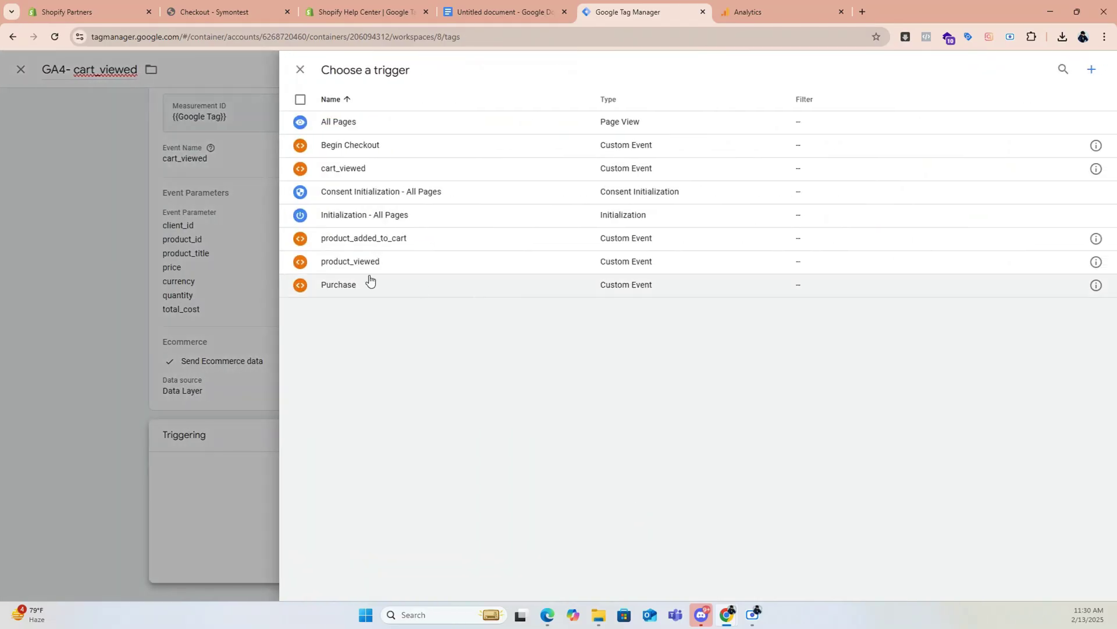
pyautogui.click(344, 168)
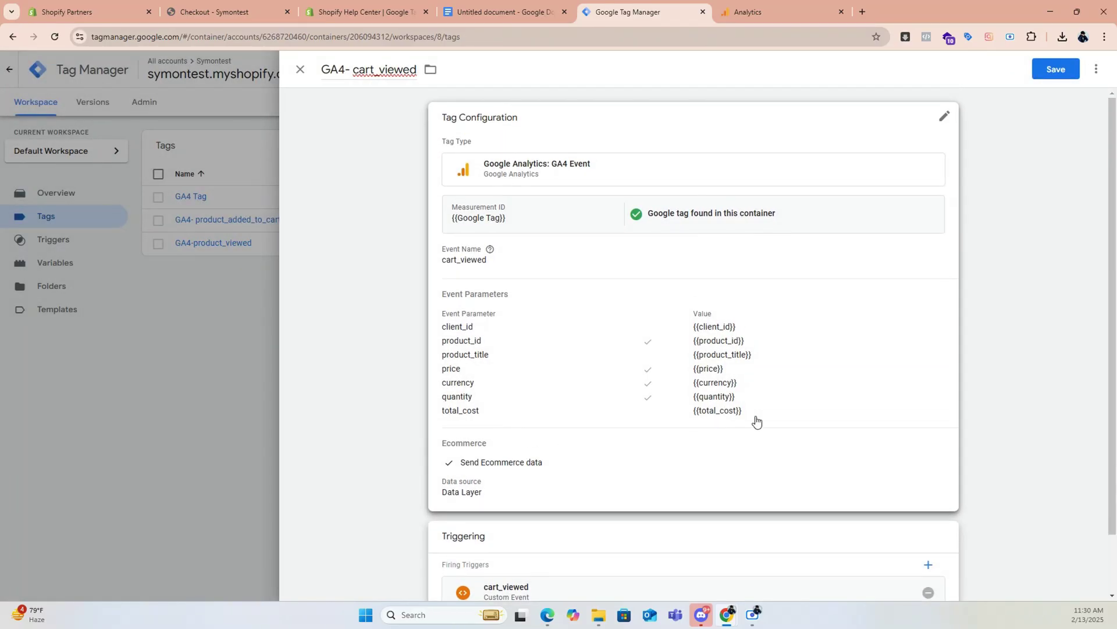
# Compare the tag's parameters with the cart_viewed code on the Shopify Help Center page and save the GA4- cart_viewed tag
pyautogui.click(408, 5)
pyautogui.scroll(-1, 279, 360)
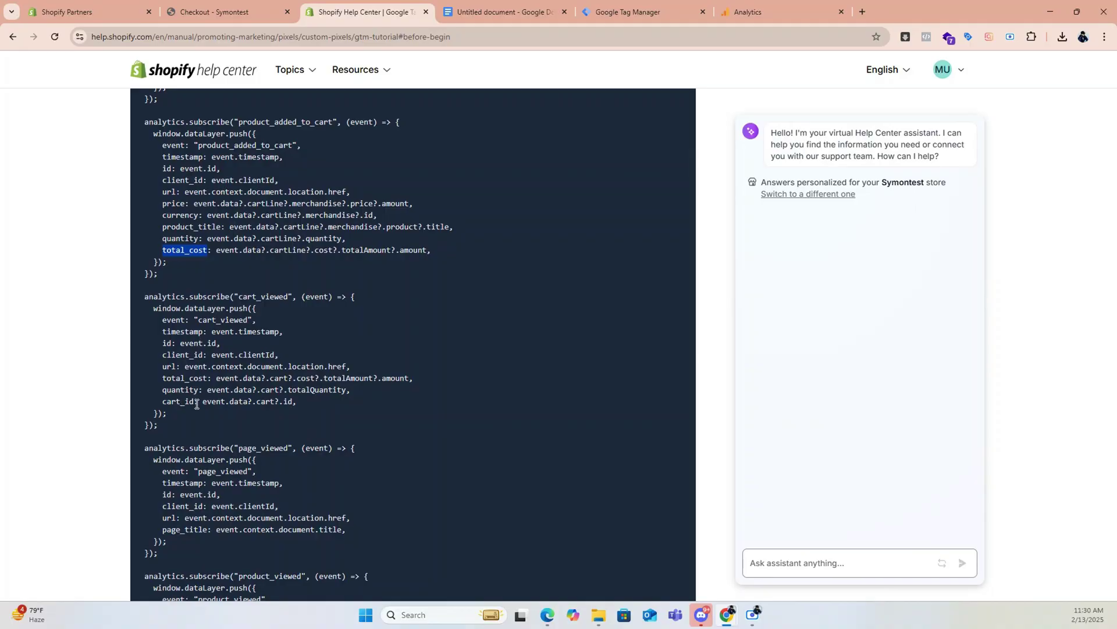
pyautogui.scroll(-1, 191, 401)
pyautogui.scroll(1, 207, 386)
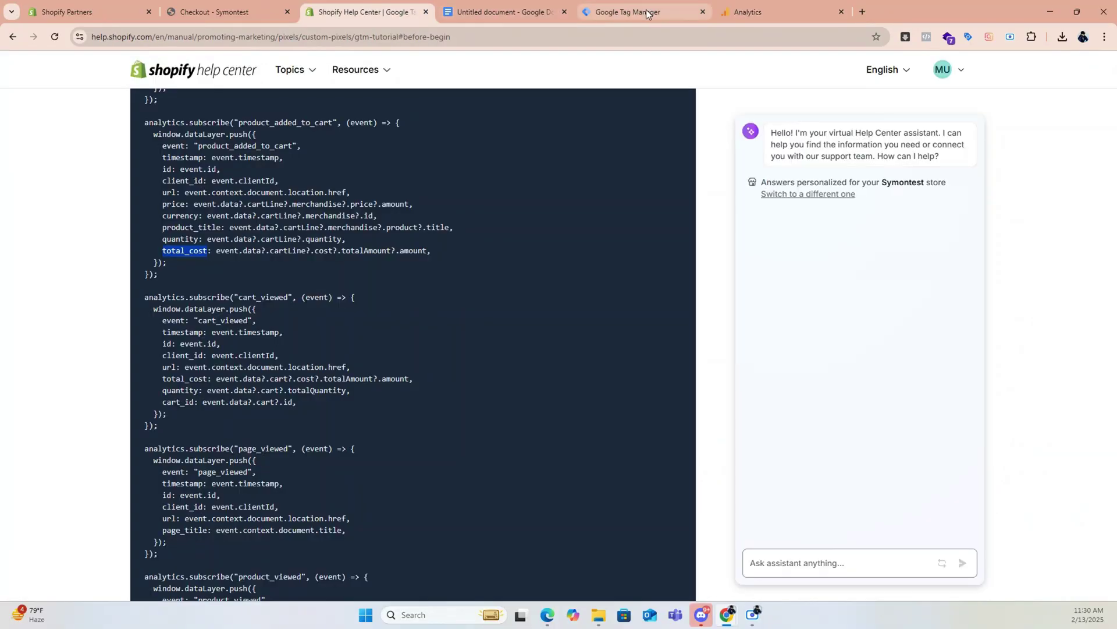
pyautogui.click(646, 9)
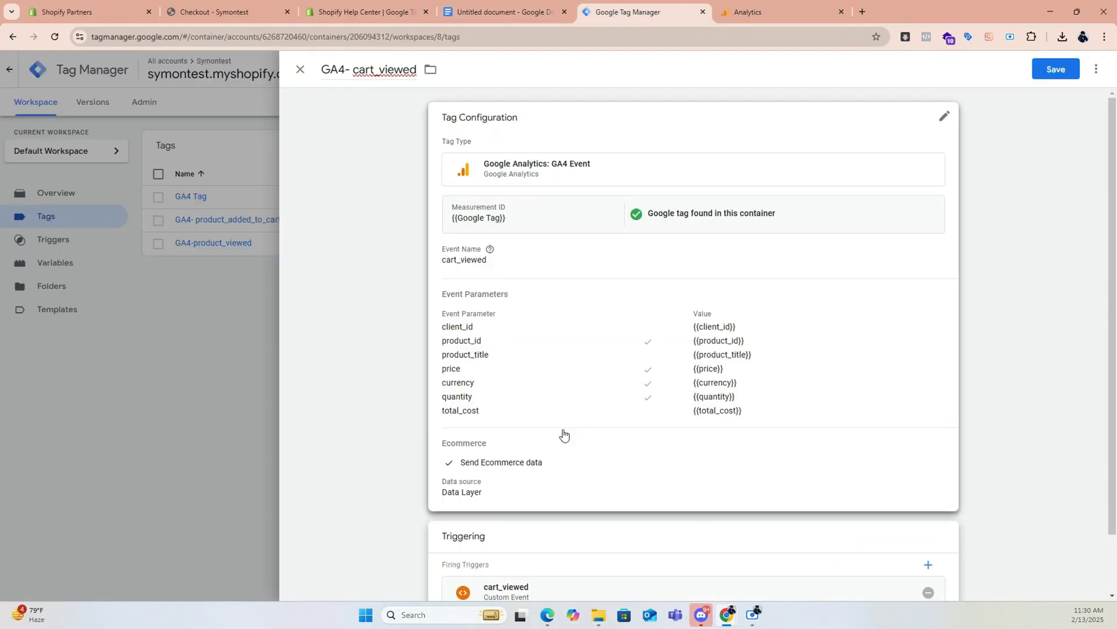
pyautogui.scroll(1, 582, 447)
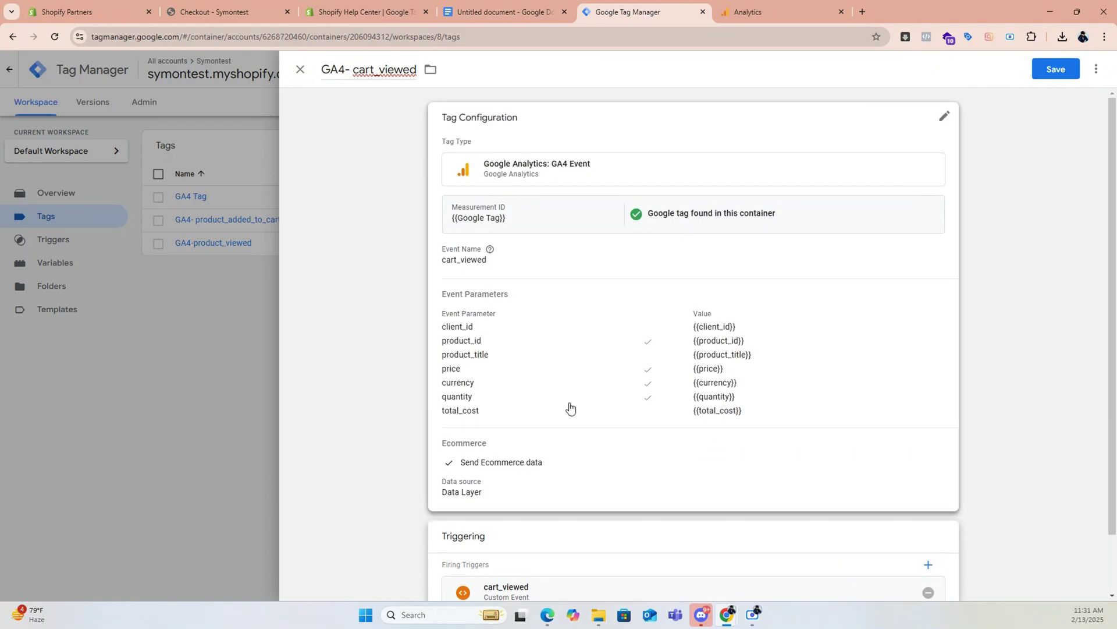
pyautogui.click(1058, 71)
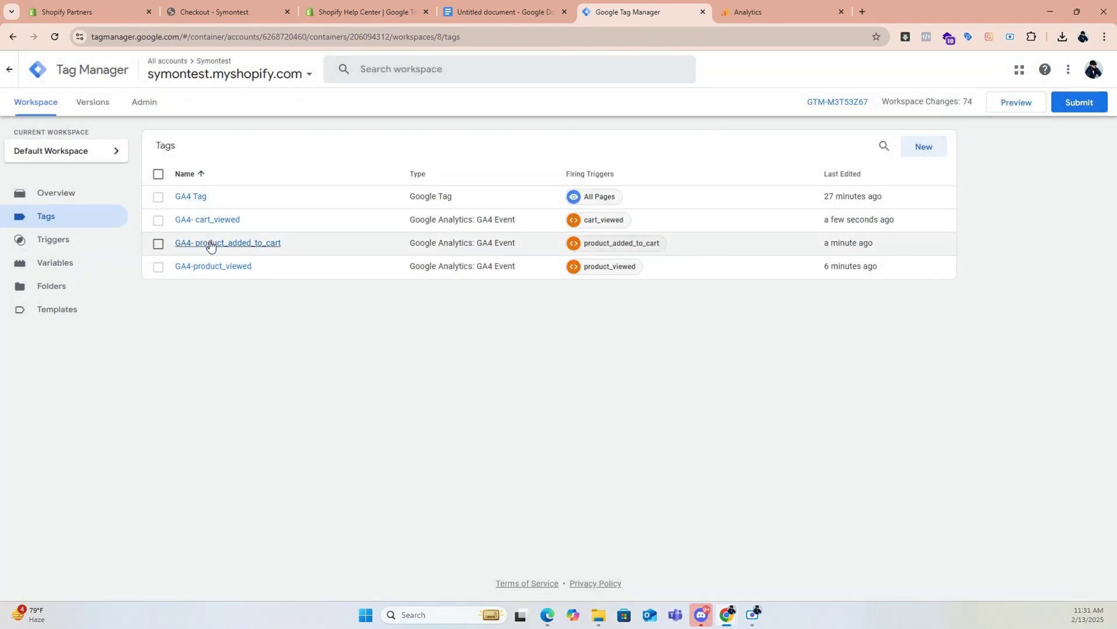
# Open the GA4- product_added_to_cart tag and make another copy of it
pyautogui.click(211, 244)
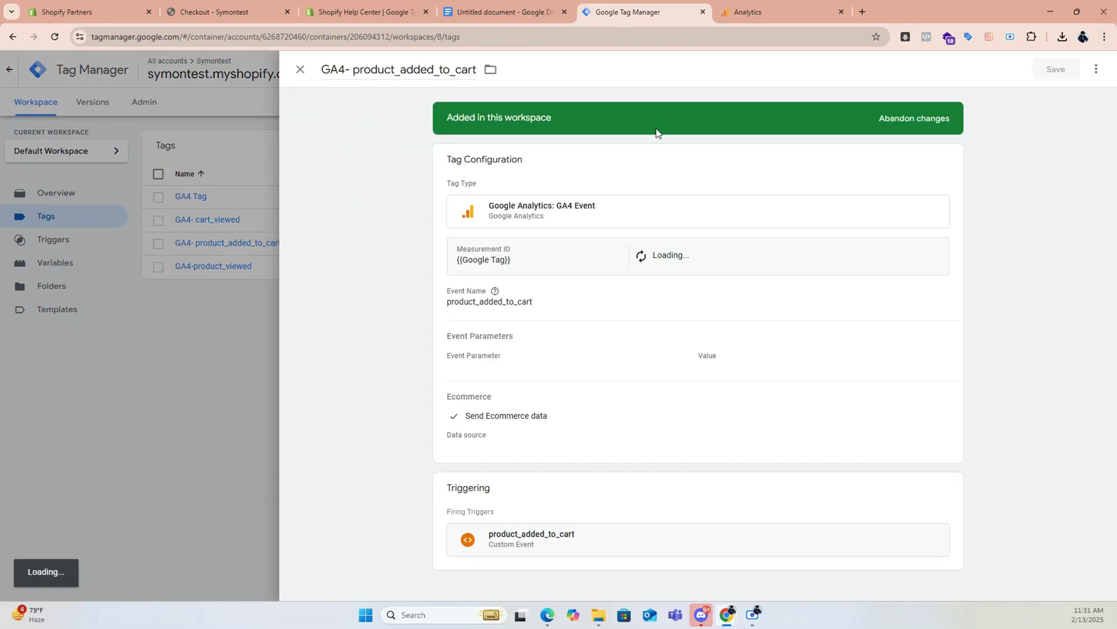
pyautogui.click(1096, 70)
pyautogui.click(1056, 96)
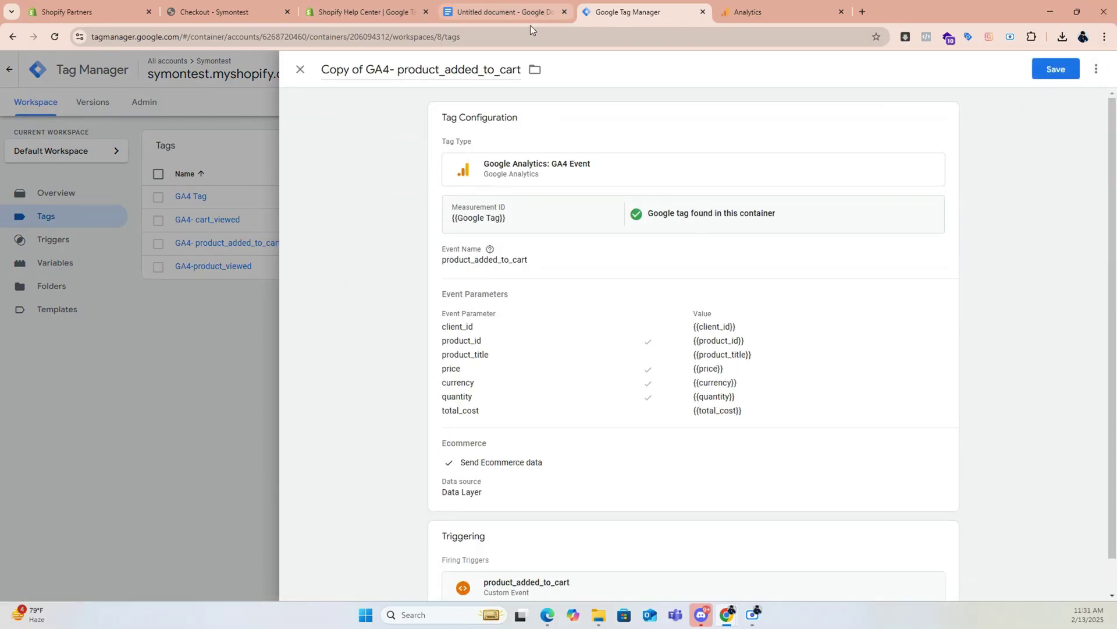
# Copy checkout_started from the Google Docs event list and set it as the copied tag's event name
pyautogui.click(503, 12)
pyautogui.click(487, 267)
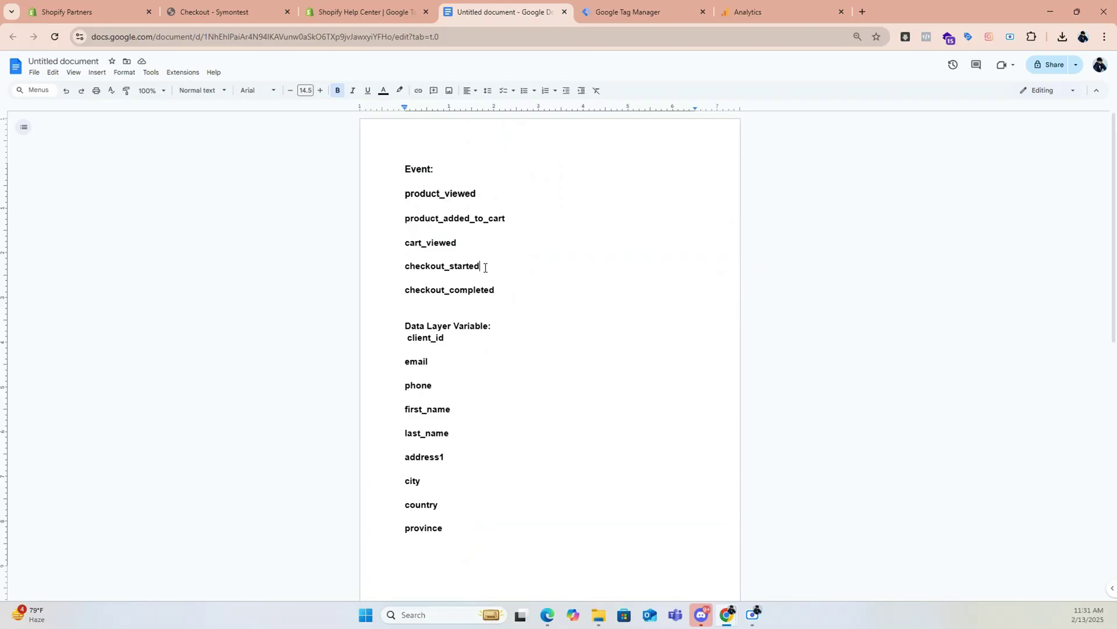
pyautogui.moveTo(485, 267); pyautogui.dragTo(406, 268)
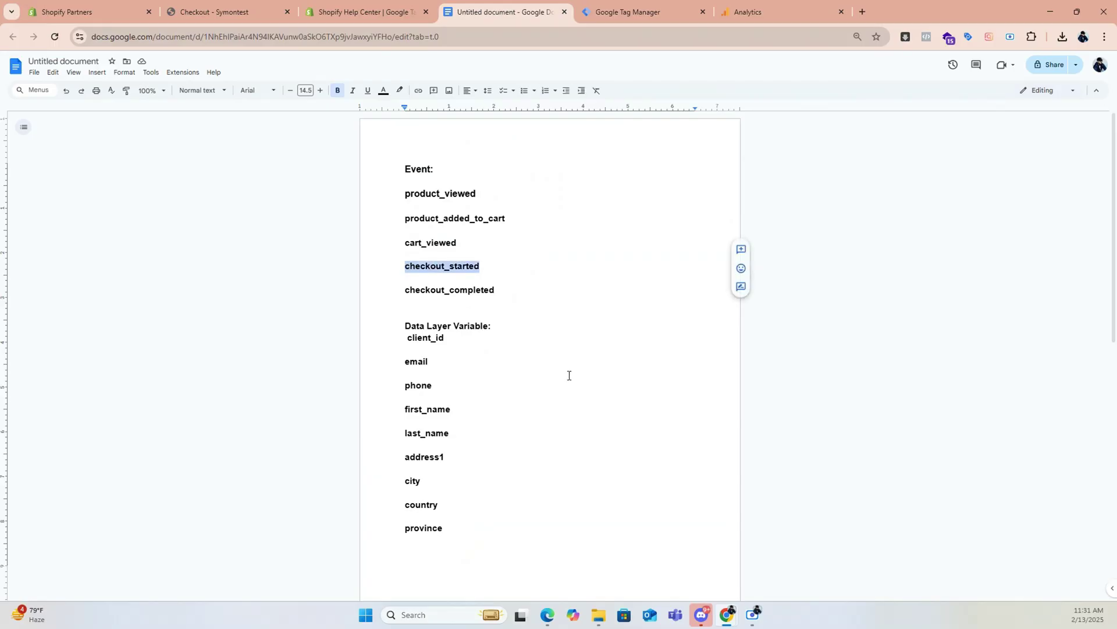
pyautogui.click(628, 11)
pyautogui.moveTo(534, 294); pyautogui.dragTo(452, 295)
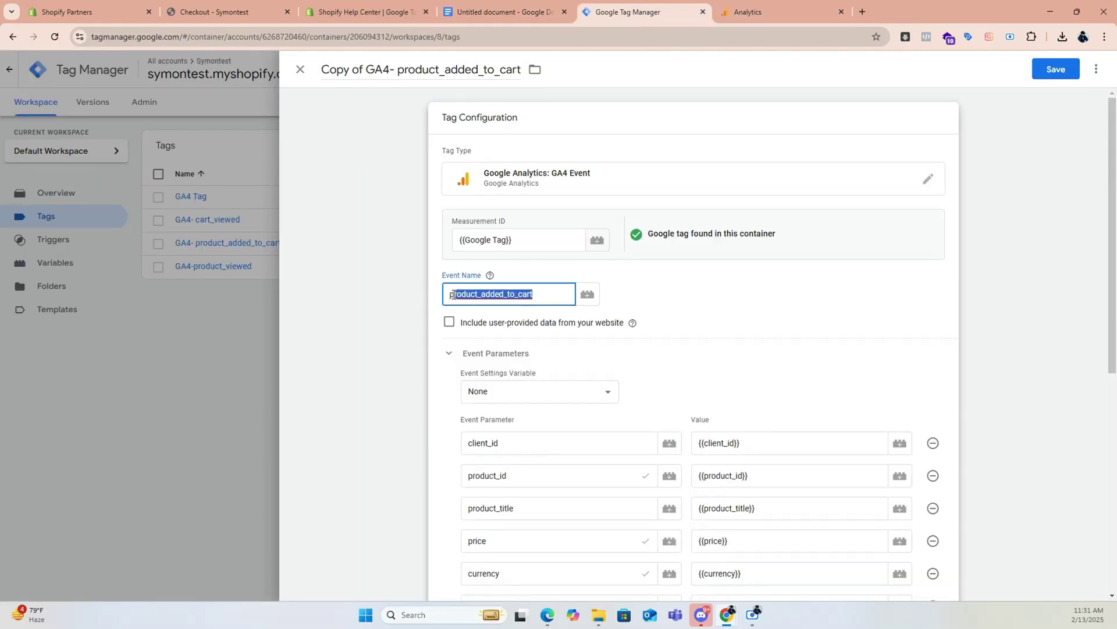
pyautogui.hotkey('ctrl', 'v')
# Rename the copied tag to GA4- checkout_started, removing the "Copy of" prefix
pyautogui.moveTo(398, 70); pyautogui.dragTo(523, 69)
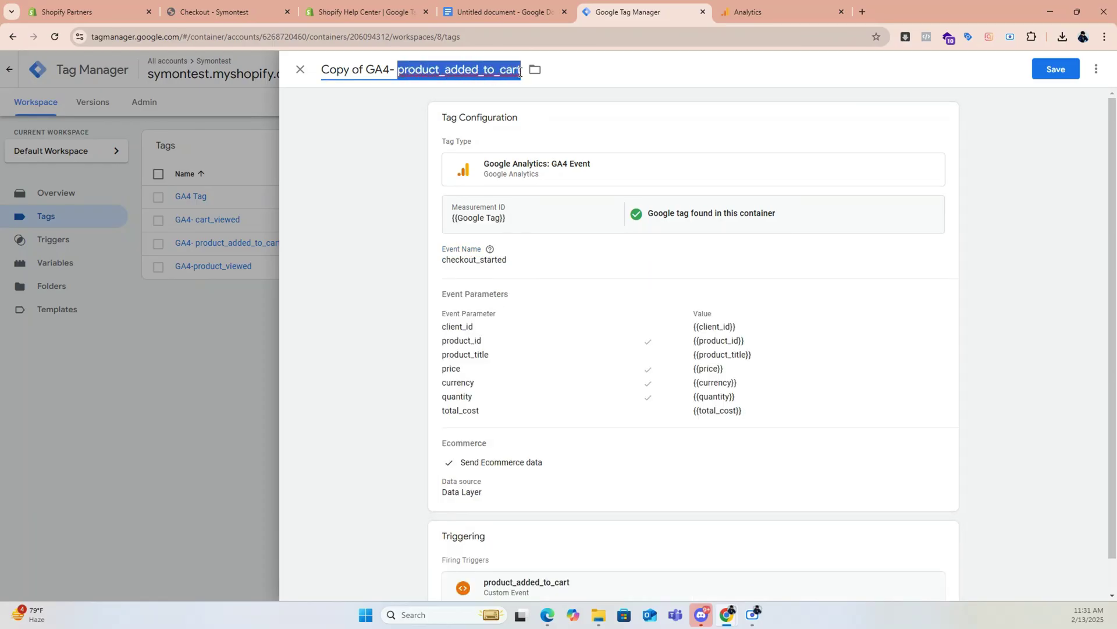
pyautogui.hotkey('ctrl', 'v')
pyautogui.moveTo(368, 69); pyautogui.dragTo(321, 69)
pyautogui.press('BackSpace')
# Replace the copied tag's product_added_to_cart trigger with the Begin Checkout trigger
pyautogui.scroll(-1, 643, 386)
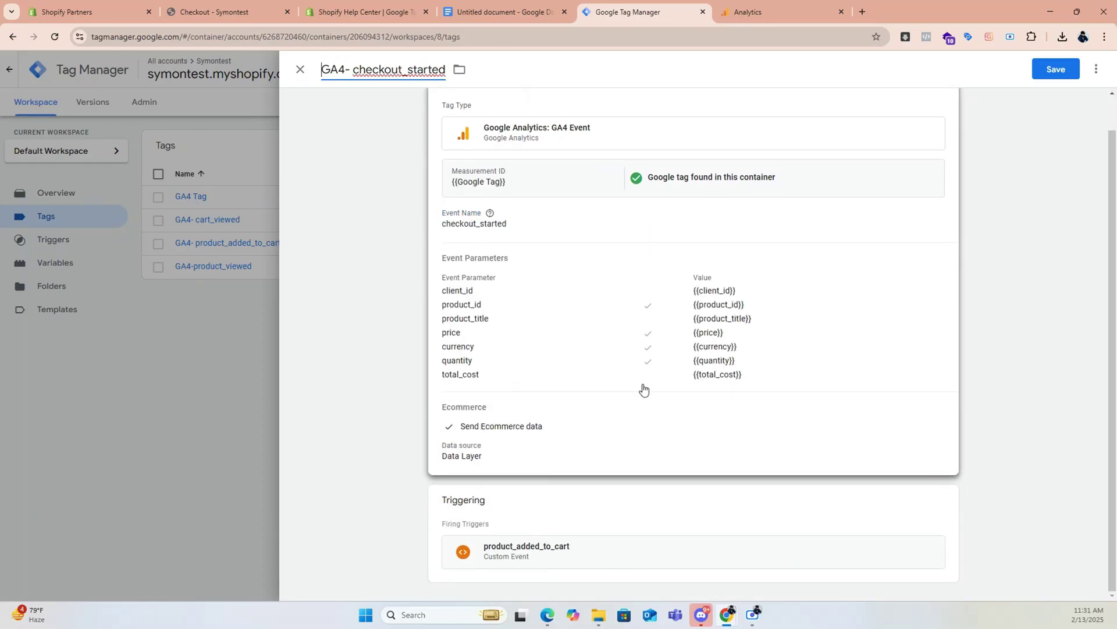
pyautogui.click(682, 553)
pyautogui.press('Escape')
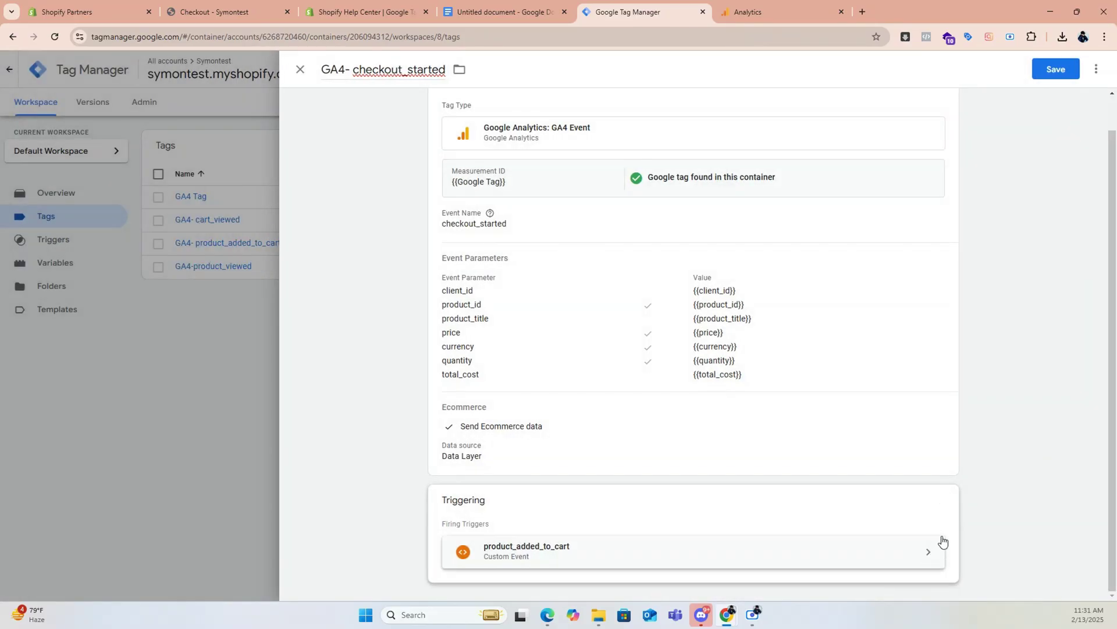
pyautogui.click(930, 556)
pyautogui.click(675, 564)
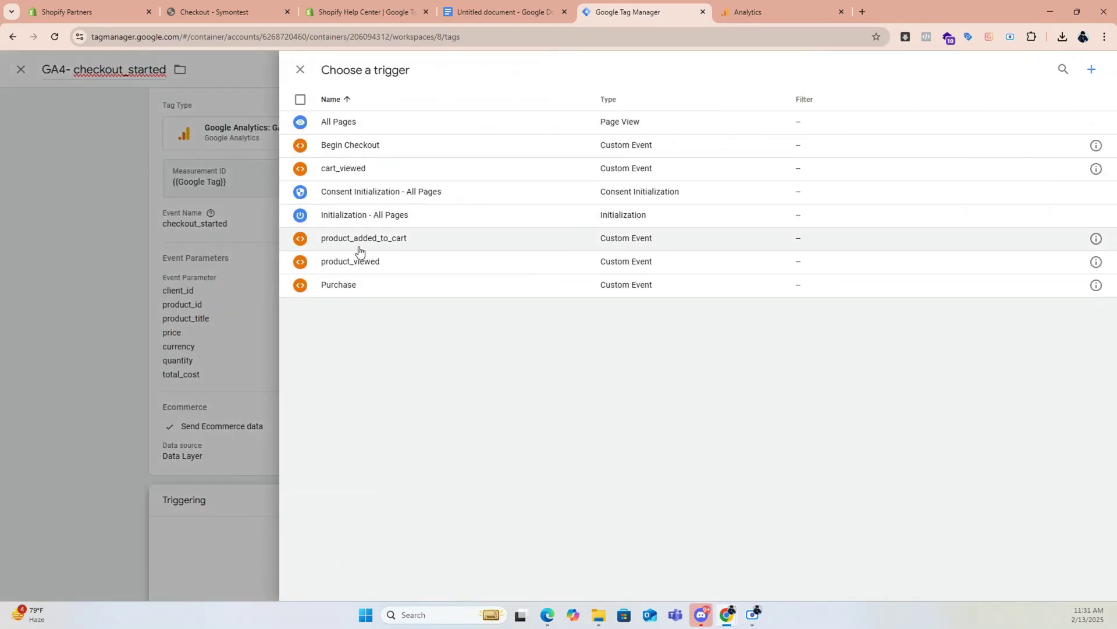
pyautogui.click(349, 147)
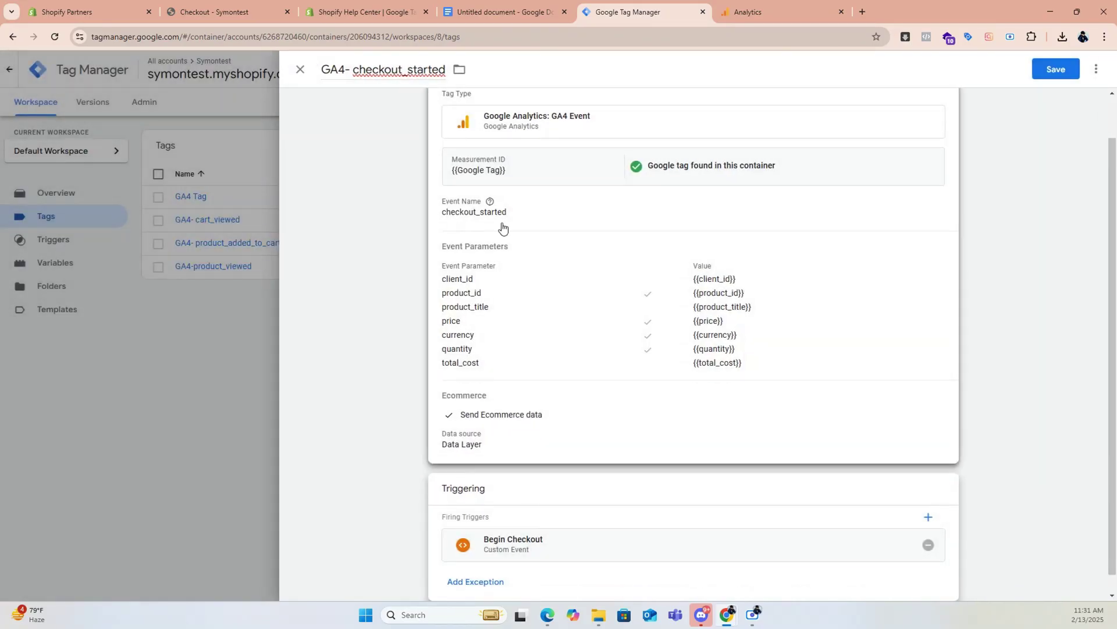
# Change the GA4- checkout_started tag's event name to begin_checkout
pyautogui.scroll(-6, 521, 240)
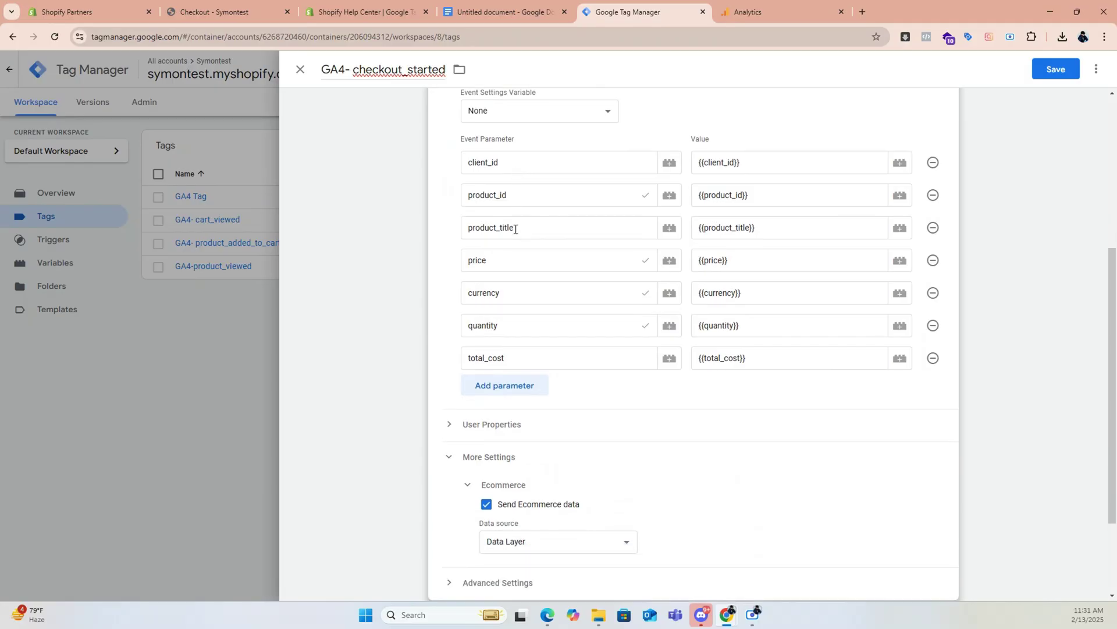
pyautogui.scroll(7, 509, 246)
pyautogui.scroll(-5, 549, 329)
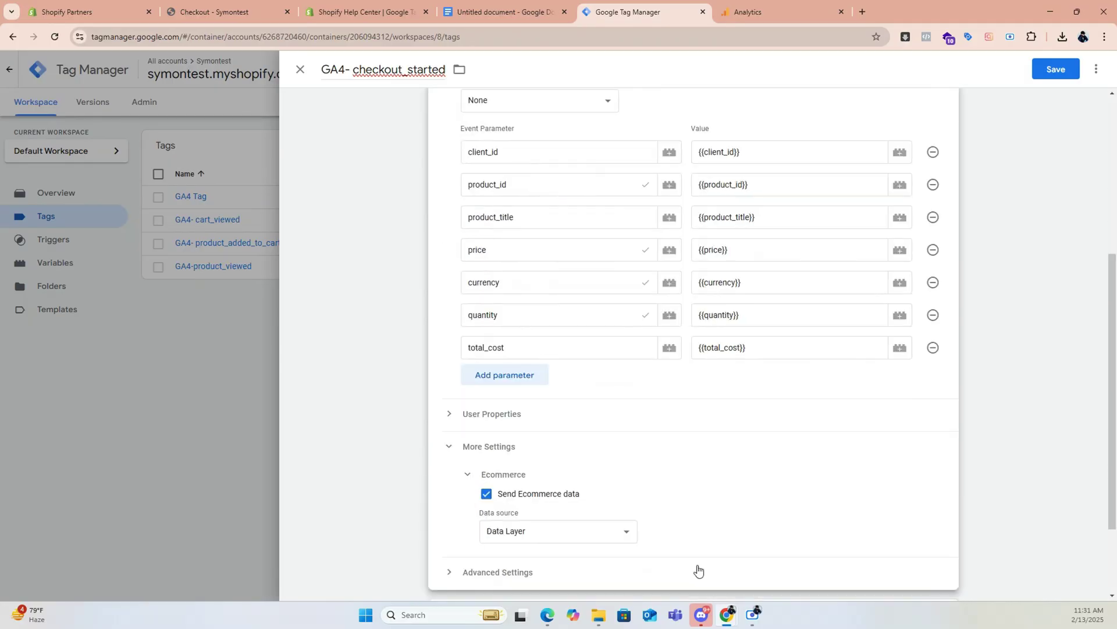
pyautogui.scroll(3, 504, 304)
pyautogui.scroll(1, 504, 304)
pyautogui.click(522, 241)
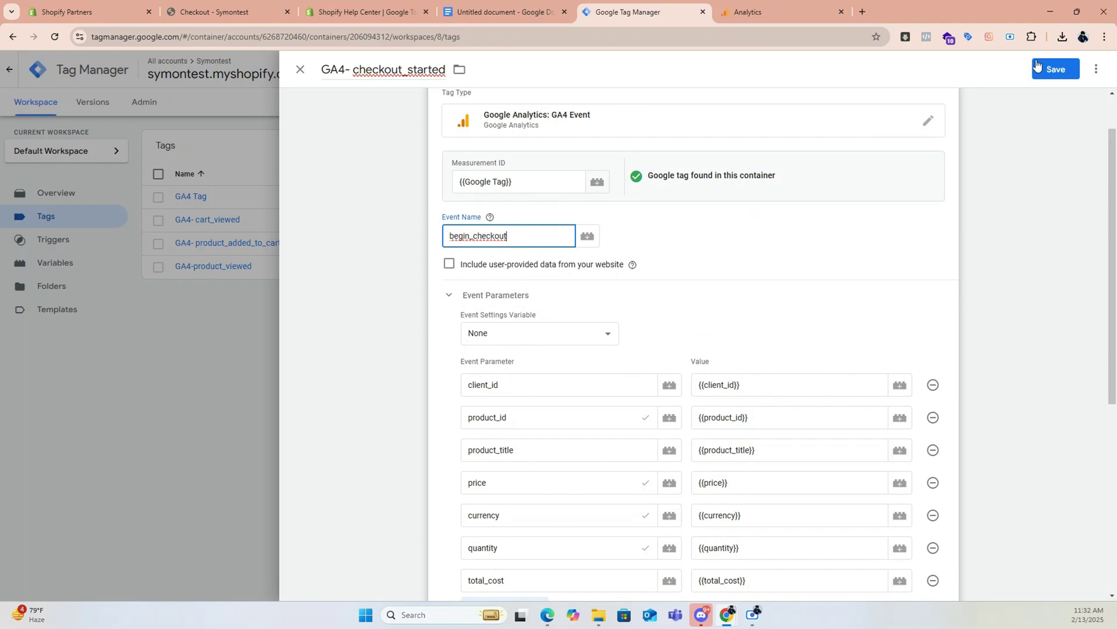
# Copy the begin_checkout event name into the tag's title so that it reads GA4- begin_checkout
pyautogui.click(388, 78)
pyautogui.click(458, 275)
pyautogui.click(514, 268)
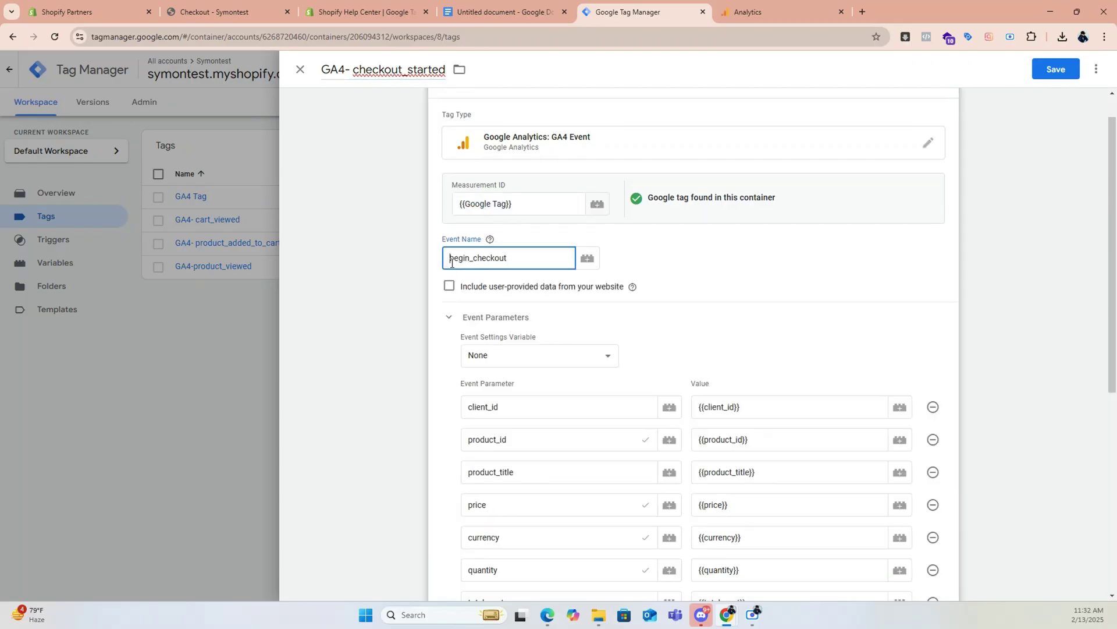
pyautogui.doubleClick(514, 267)
pyautogui.hotkey('ctrl', 'c')
pyautogui.click(384, 69)
pyautogui.doubleClick(408, 69)
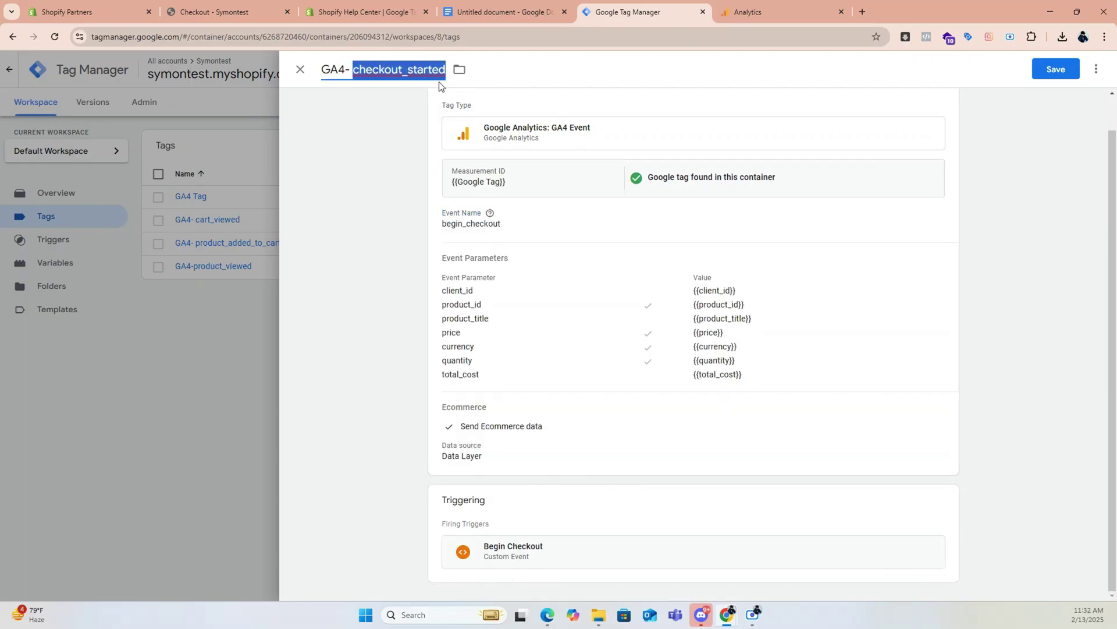
pyautogui.hotkey('ctrl', 'v')
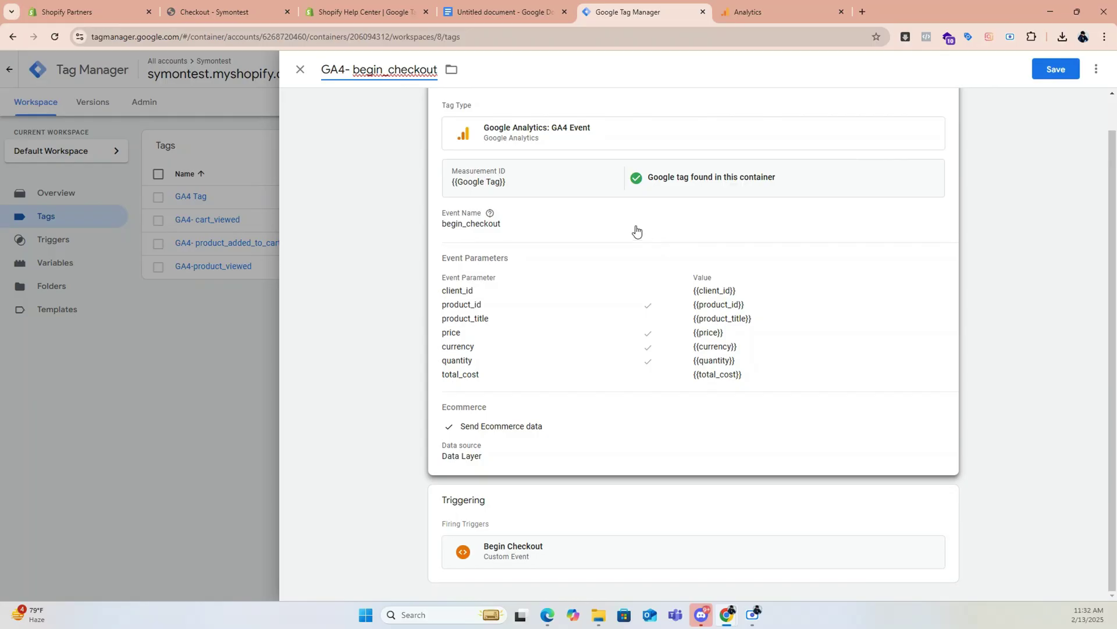
# Review the checkout_started data layer fields on the Shopify Help Center page, glance at the Analytics stream details, and return to Tag Manager
pyautogui.hotkey('ctrl', 'pageup')
pyautogui.hotkey('ctrl', 'pageup')
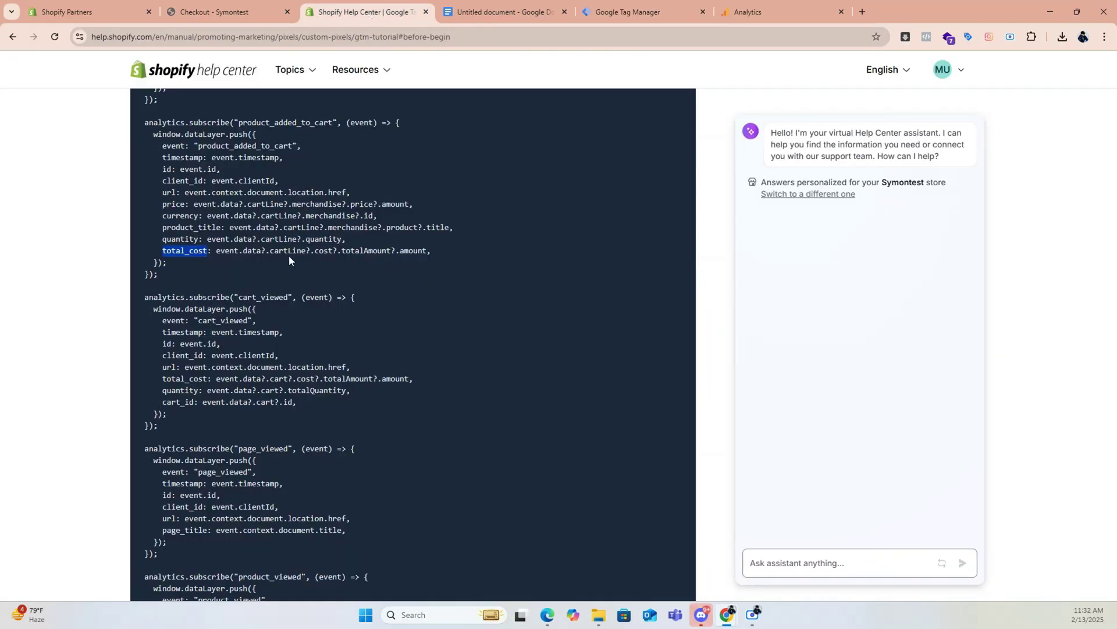
pyautogui.scroll(6, 290, 256)
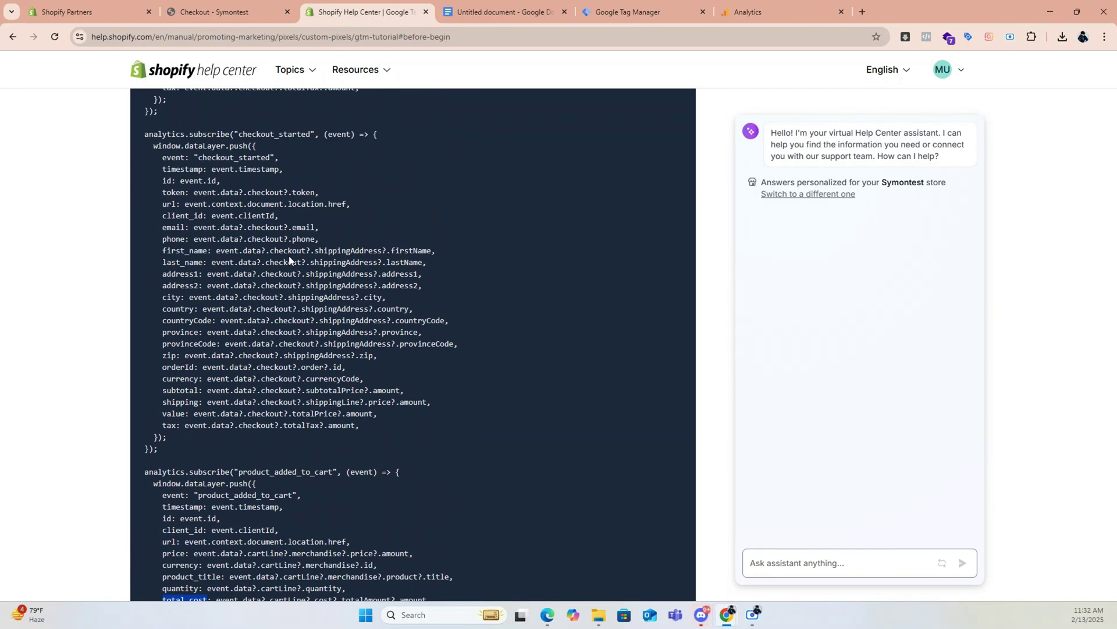
pyautogui.scroll(1, 289, 260)
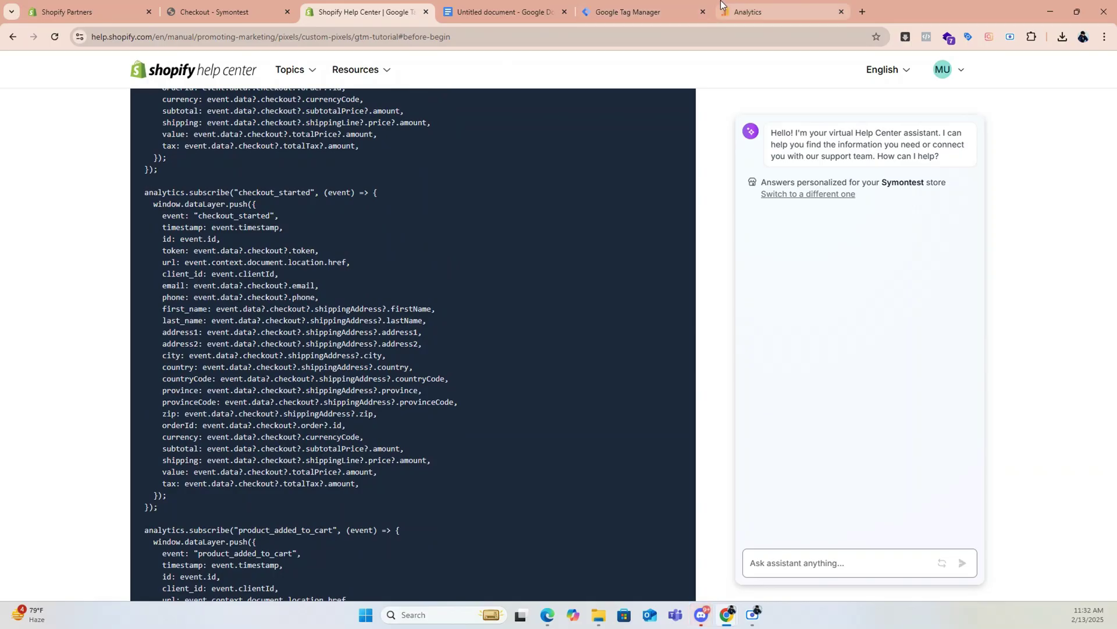
pyautogui.scroll(3, 291, 250)
pyautogui.scroll(-3, 294, 220)
pyautogui.click(757, 11)
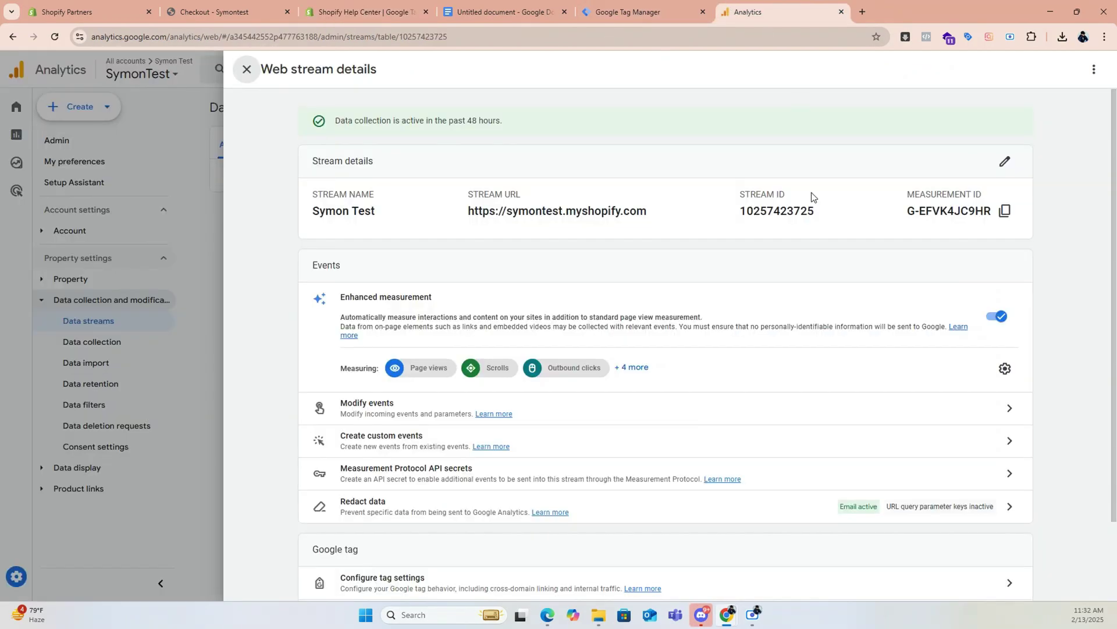
pyautogui.click(627, 13)
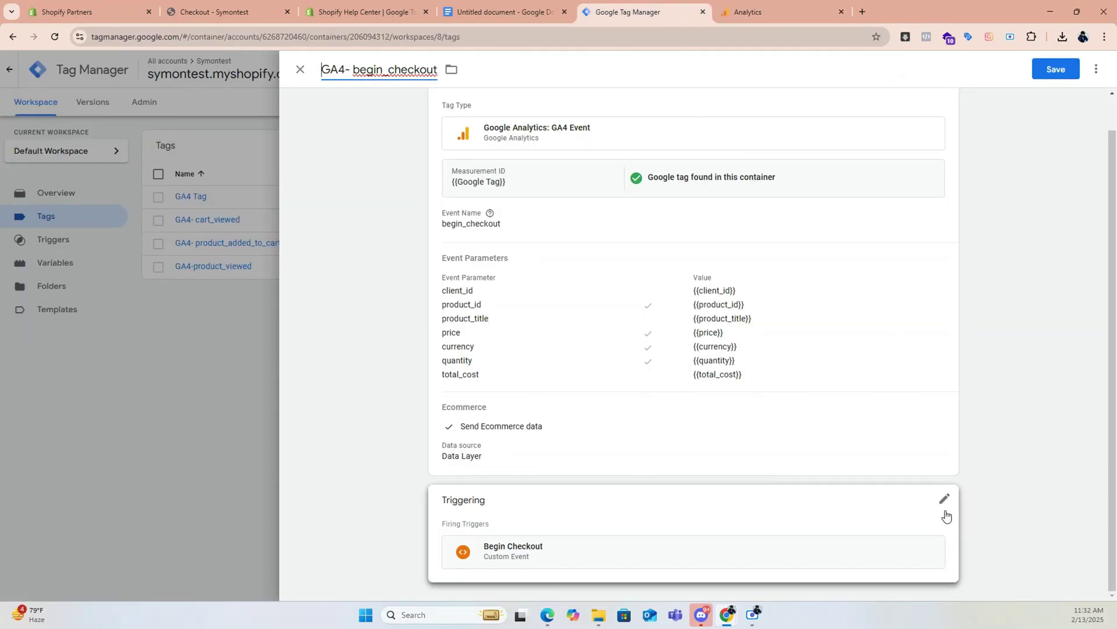
# Open the Begin Checkout trigger from the tag, check which event name it uses, and close it
pyautogui.click(945, 499)
pyautogui.click(731, 560)
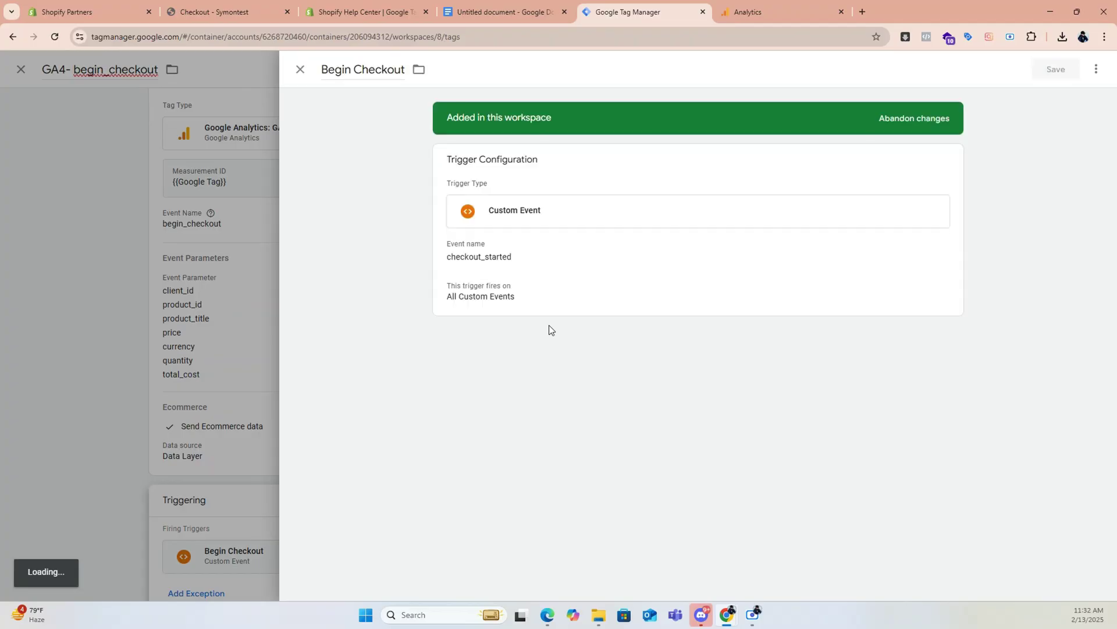
pyautogui.click(300, 68)
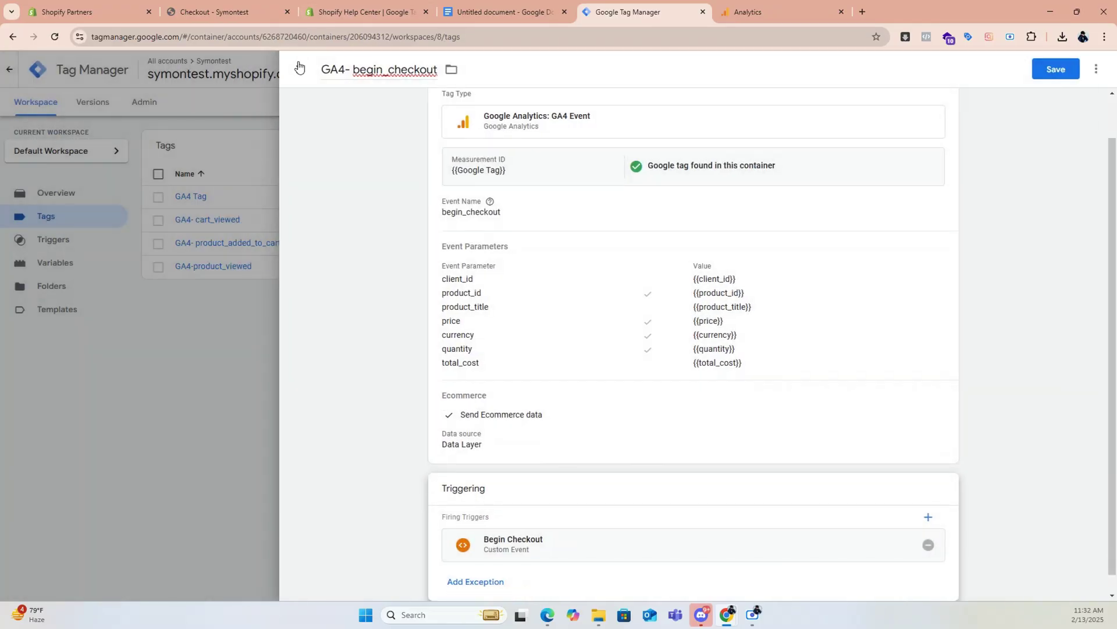
# Check the checkout_started fields in the Shopify Help Center code again and switch back to the tag in Tag Manager
pyautogui.click(360, 11)
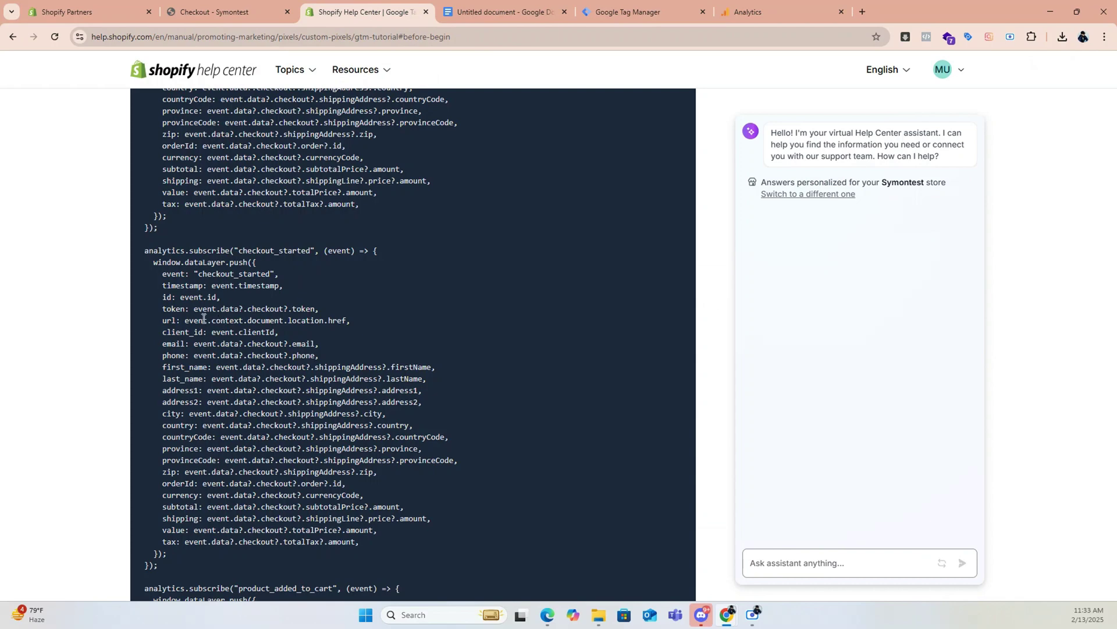
pyautogui.scroll(-1, 229, 404)
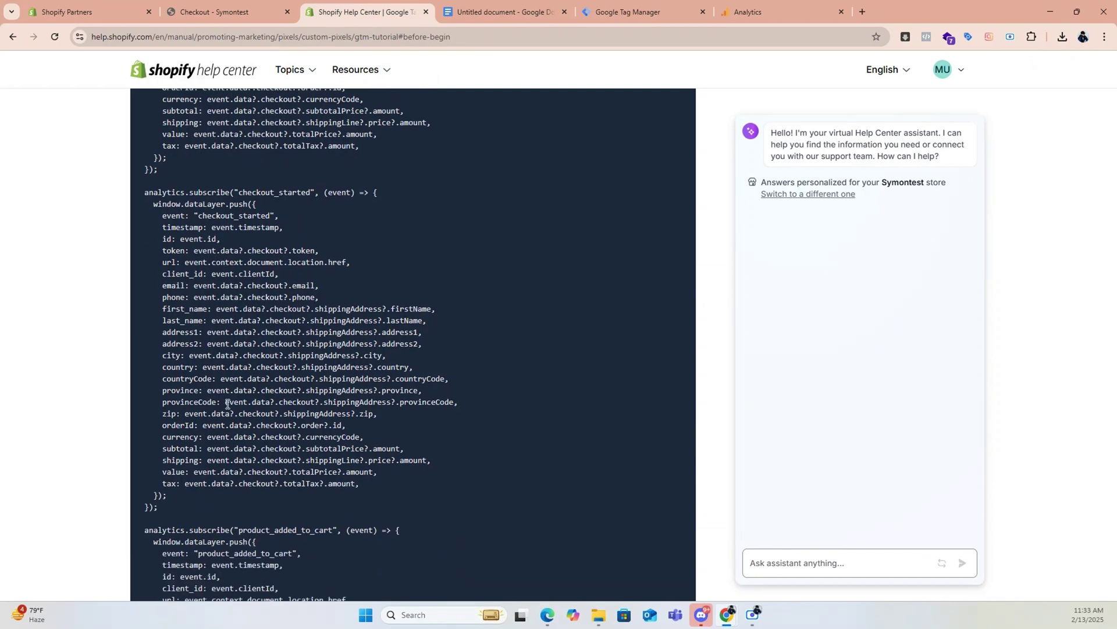
pyautogui.scroll(1, 227, 404)
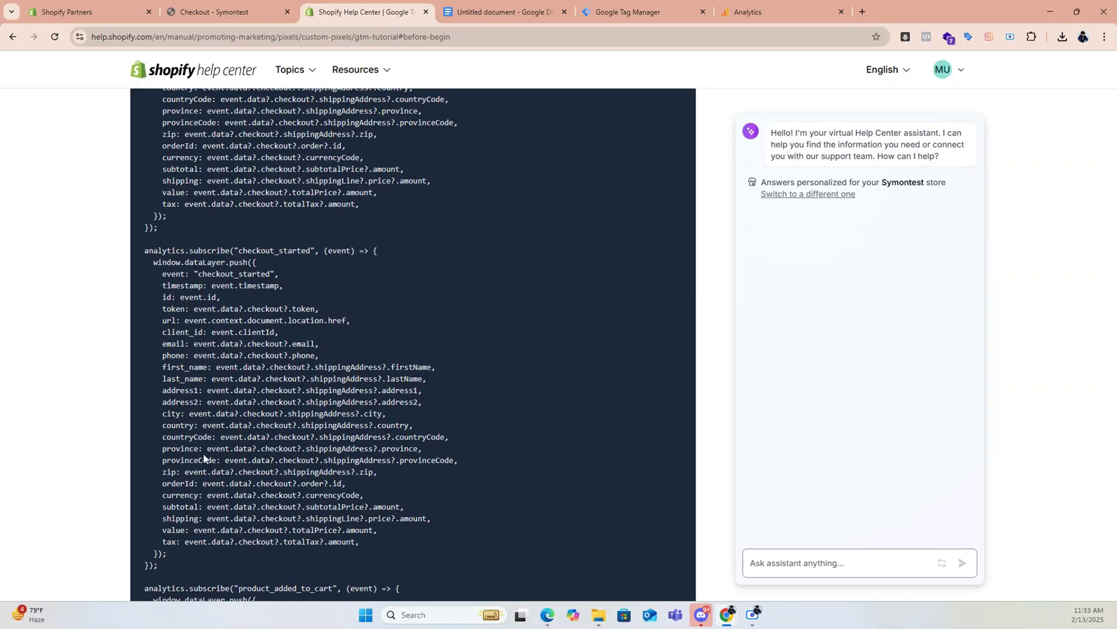
pyautogui.click(774, 11)
pyautogui.click(663, 11)
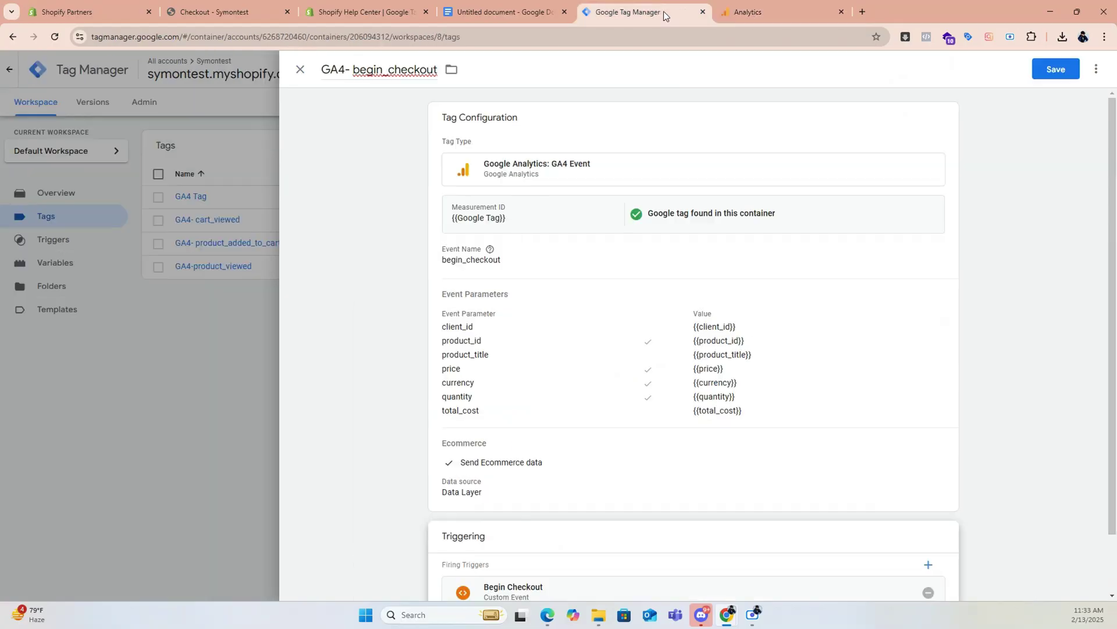
# Enable user-provided data from the website for the begin_checkout tag and start a new User Data variable
pyautogui.click(501, 306)
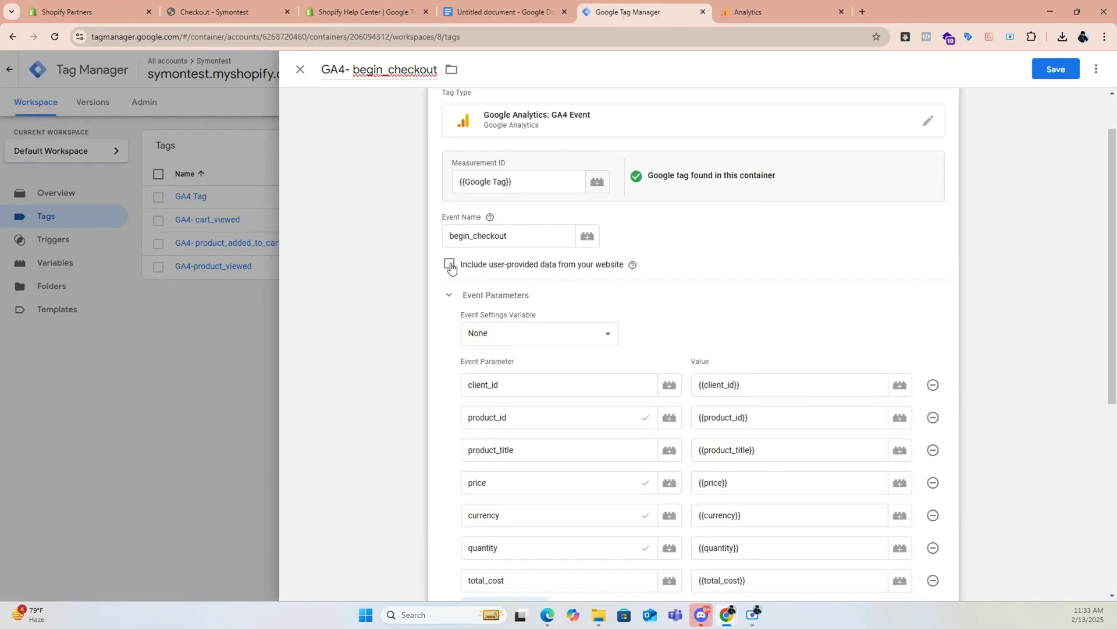
pyautogui.click(450, 265)
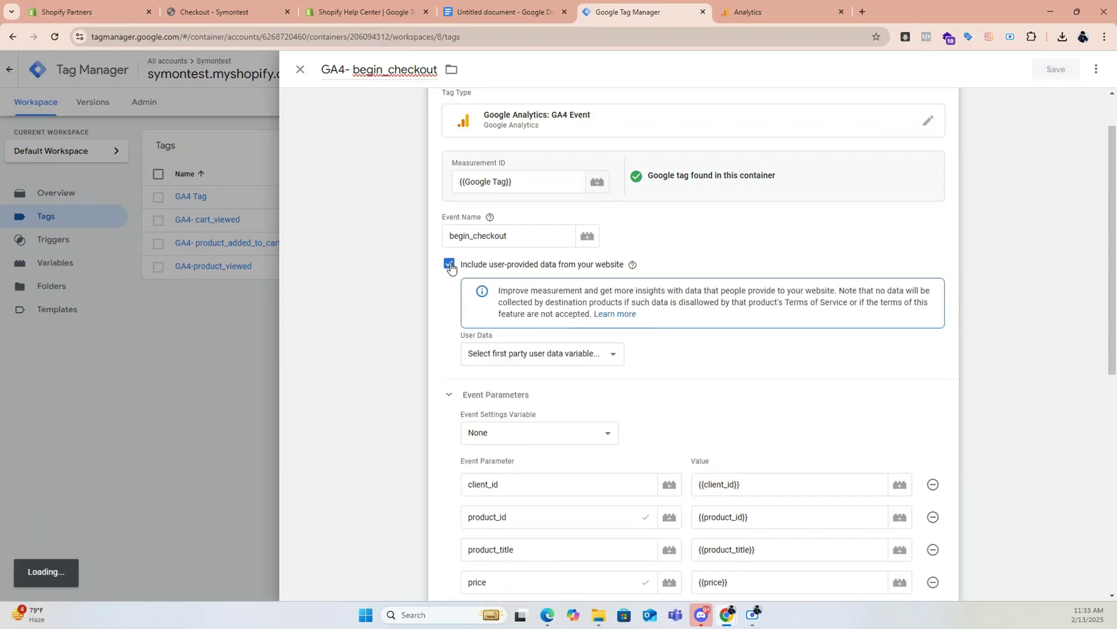
pyautogui.click(594, 355)
pyautogui.click(515, 401)
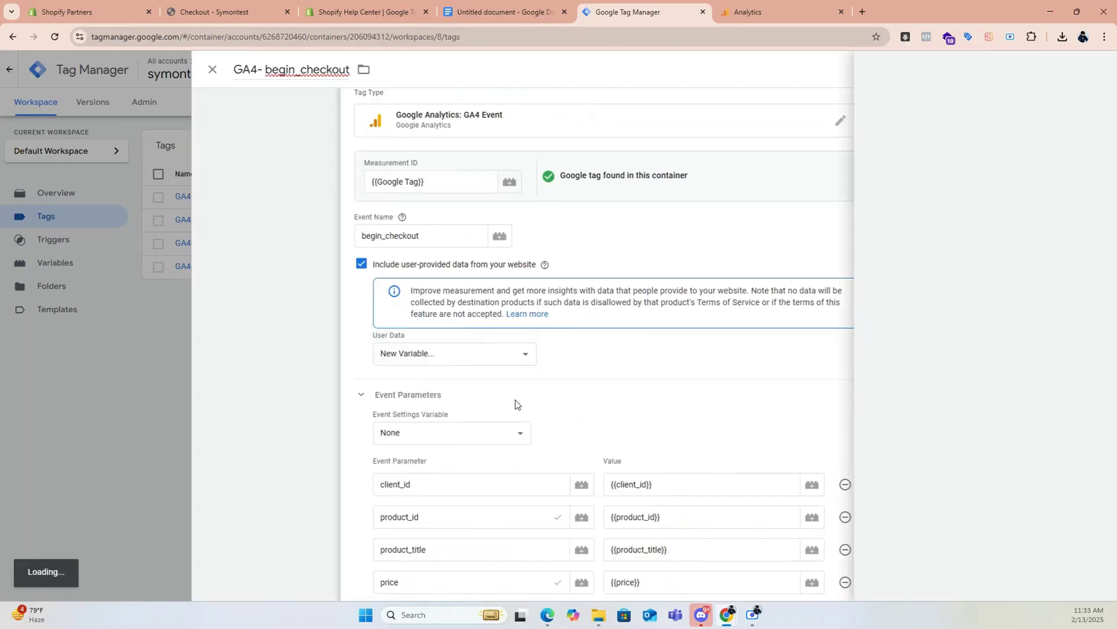
# Map the new variable's Email to {{email}} and Phone to {{phone}}
pyautogui.click(512, 308)
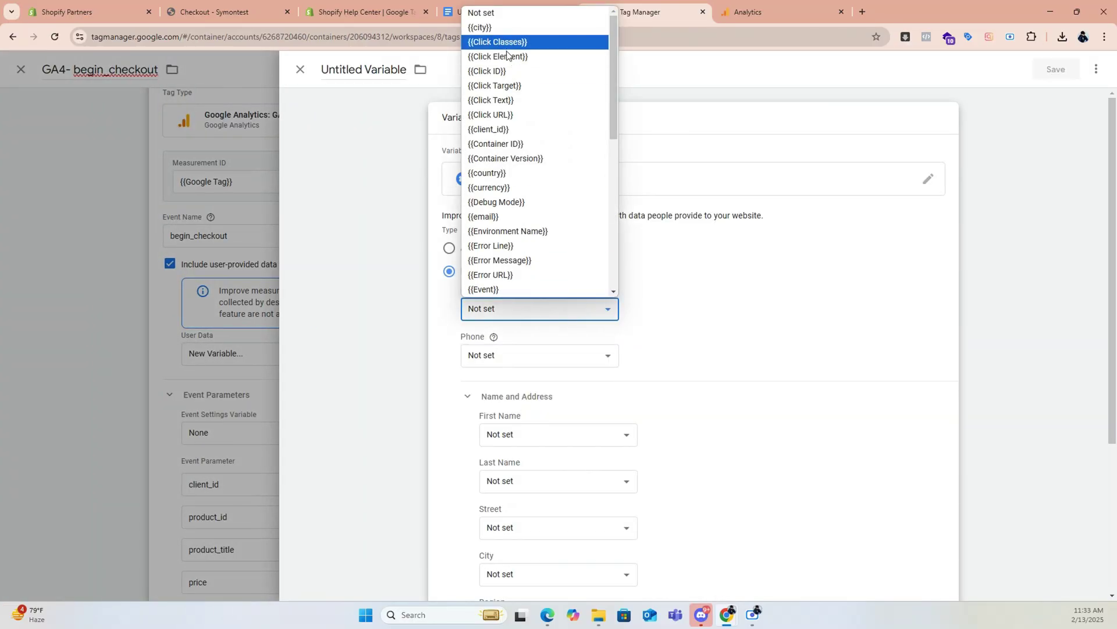
pyautogui.click(489, 217)
pyautogui.click(529, 355)
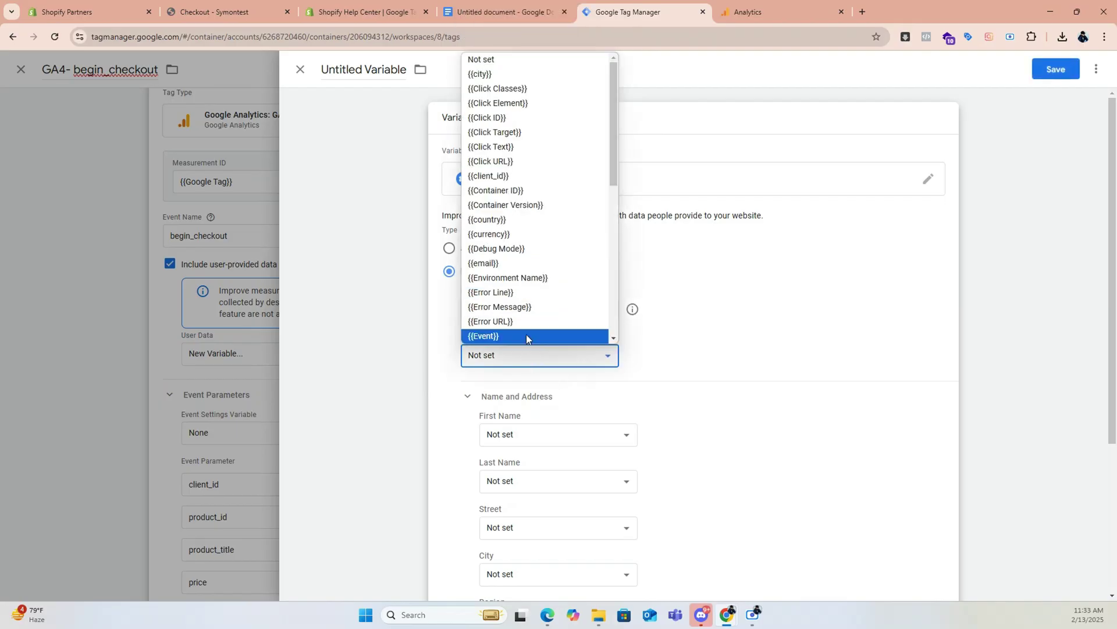
pyautogui.scroll(-4, 506, 233)
pyautogui.click(487, 219)
# Find the matching variable for First Name and set it to {{first_name}}
pyautogui.scroll(-2, 518, 262)
pyautogui.click(519, 319)
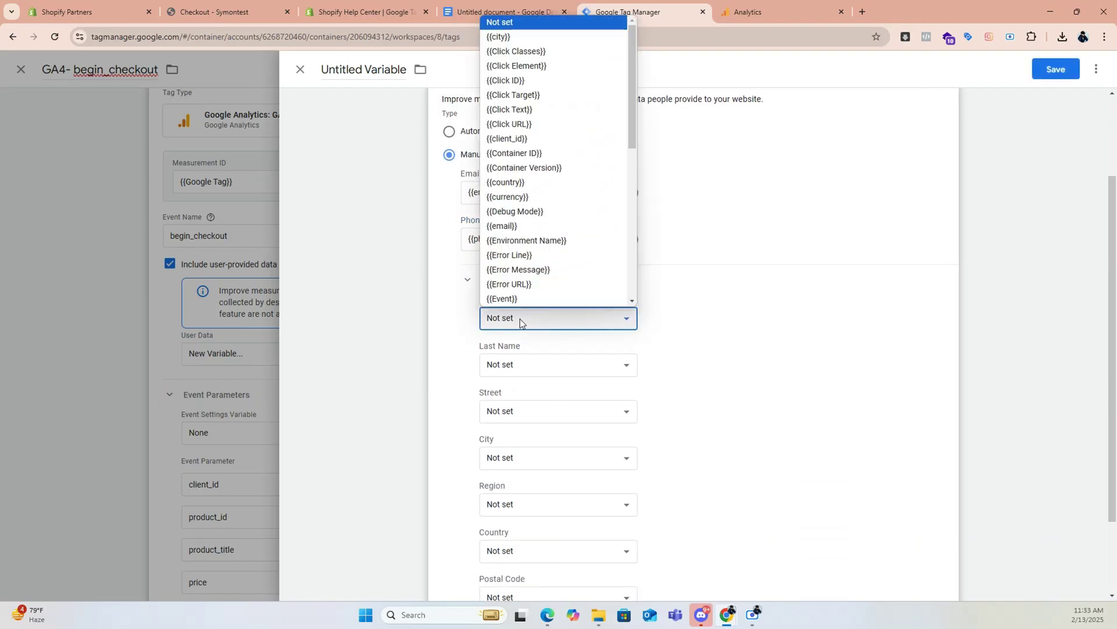
pyautogui.scroll(-2, 522, 209)
pyautogui.scroll(-4, 523, 210)
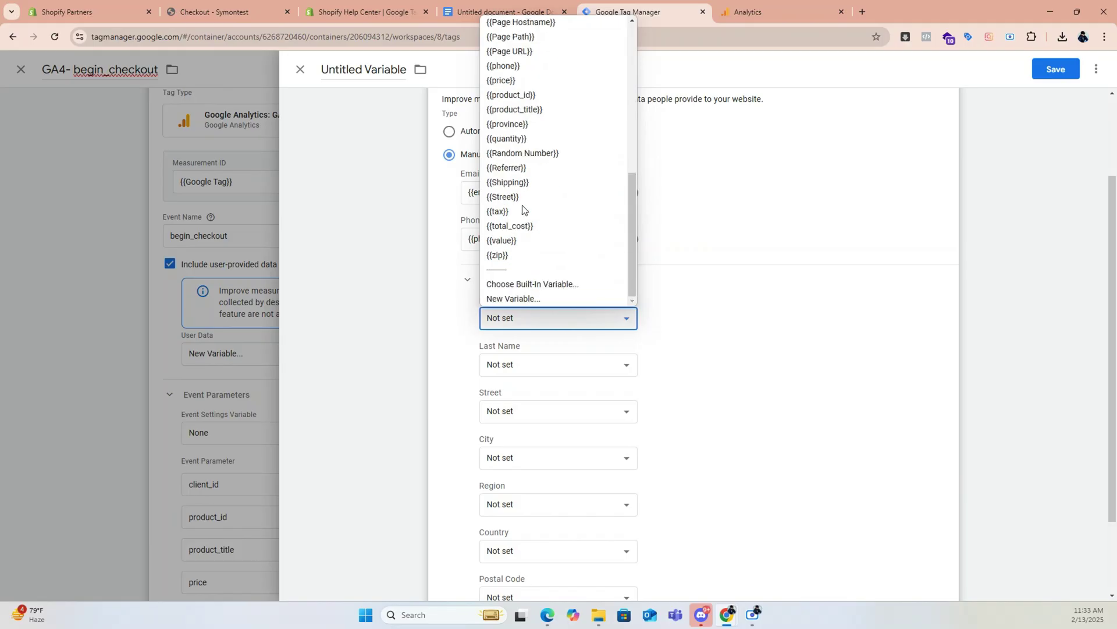
pyautogui.scroll(4, 522, 210)
pyautogui.scroll(2, 527, 188)
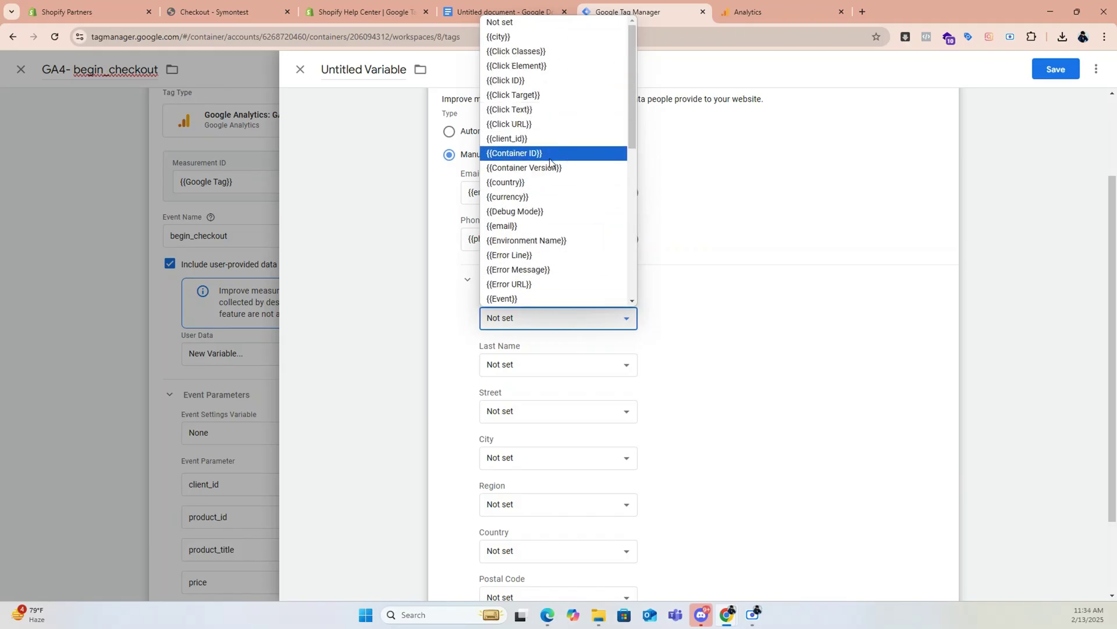
pyautogui.scroll(-2, 533, 198)
pyautogui.scroll(-2, 543, 211)
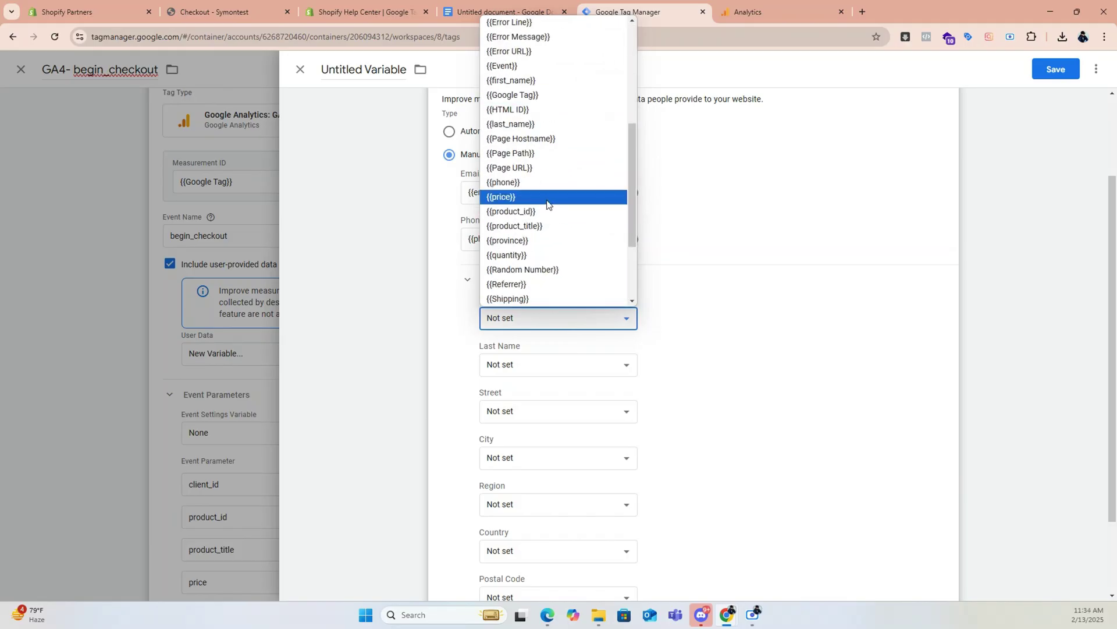
pyautogui.scroll(-2, 545, 206)
pyautogui.scroll(6, 545, 210)
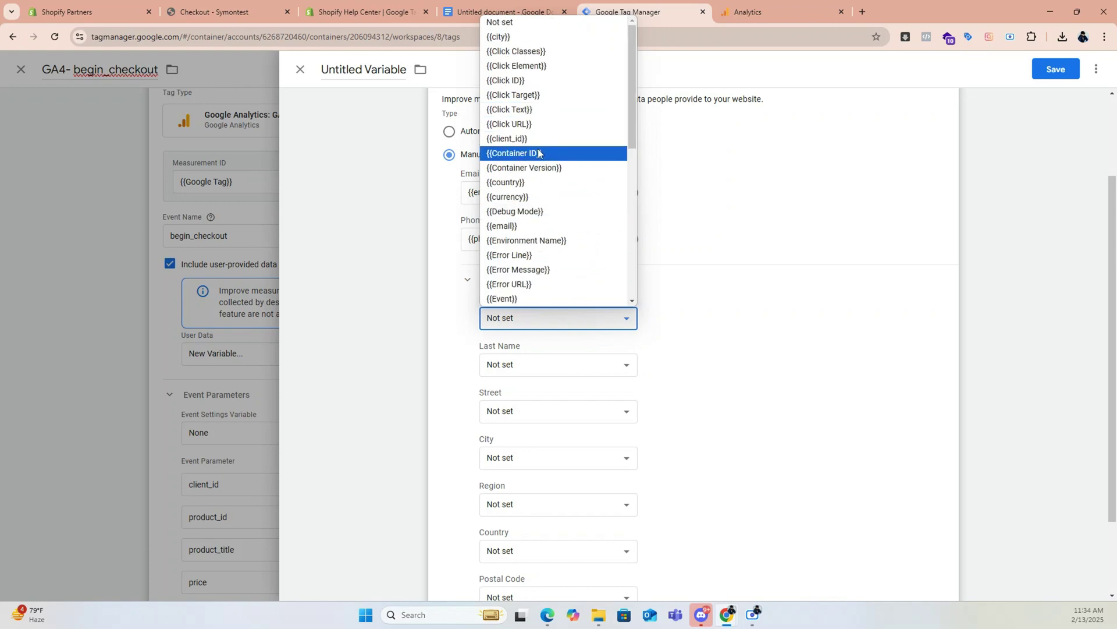
pyautogui.scroll(-2, 531, 212)
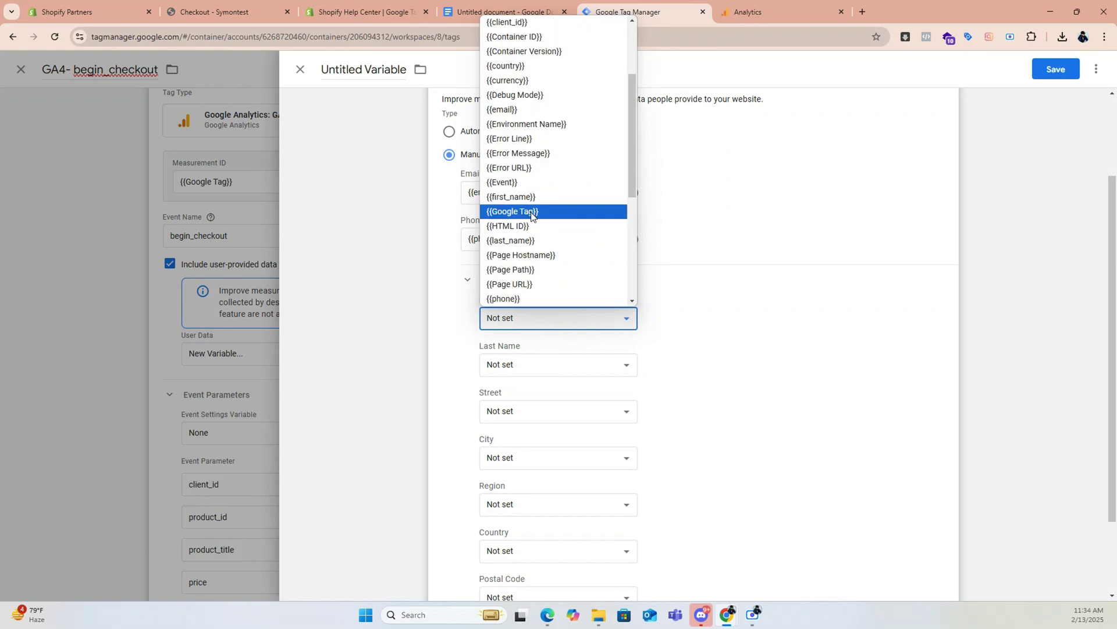
pyautogui.click(530, 198)
# Set the variable's Last Name to {{last_name}}
pyautogui.scroll(-1, 557, 279)
pyautogui.click(543, 306)
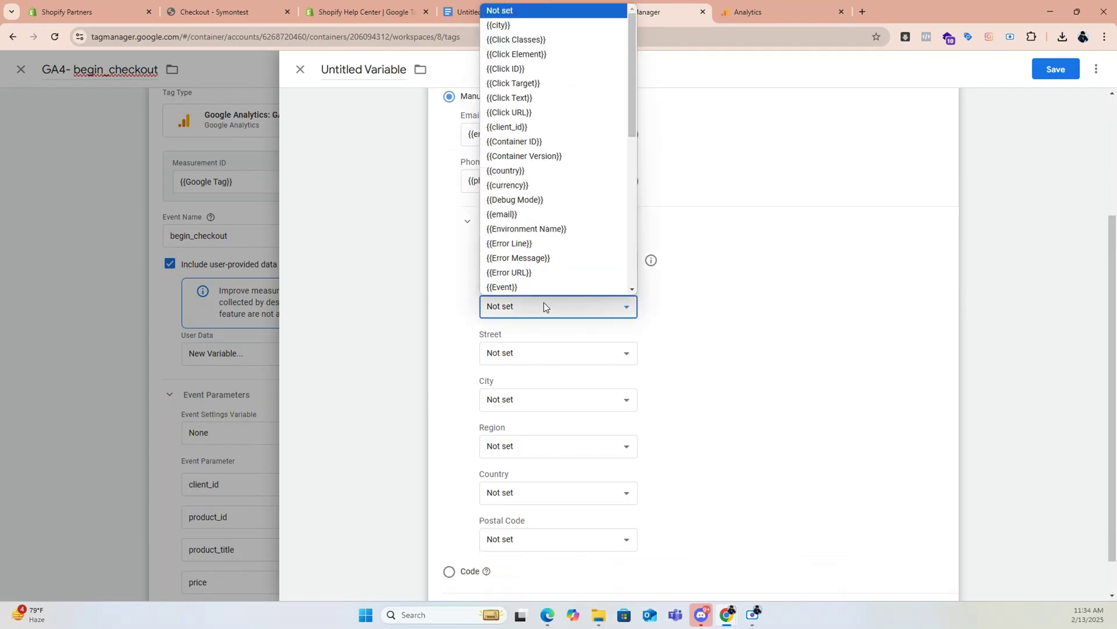
pyautogui.scroll(-2, 542, 236)
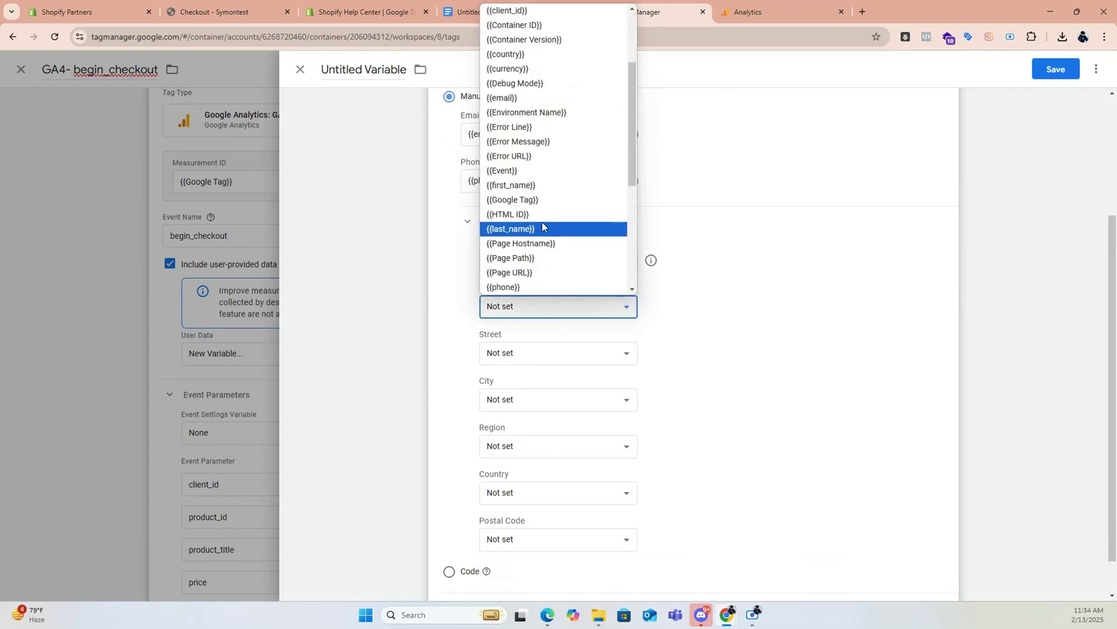
pyautogui.click(543, 228)
# Set the Street field of the user data variable to {{Street}}
pyautogui.scroll(-1, 546, 265)
pyautogui.click(530, 309)
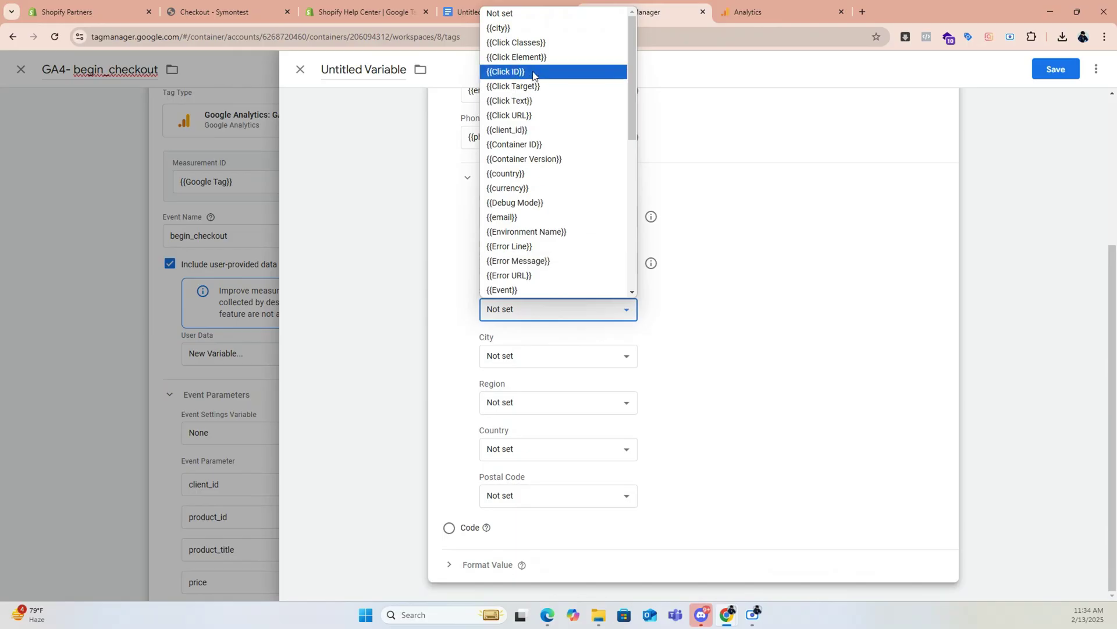
pyautogui.scroll(-2, 543, 214)
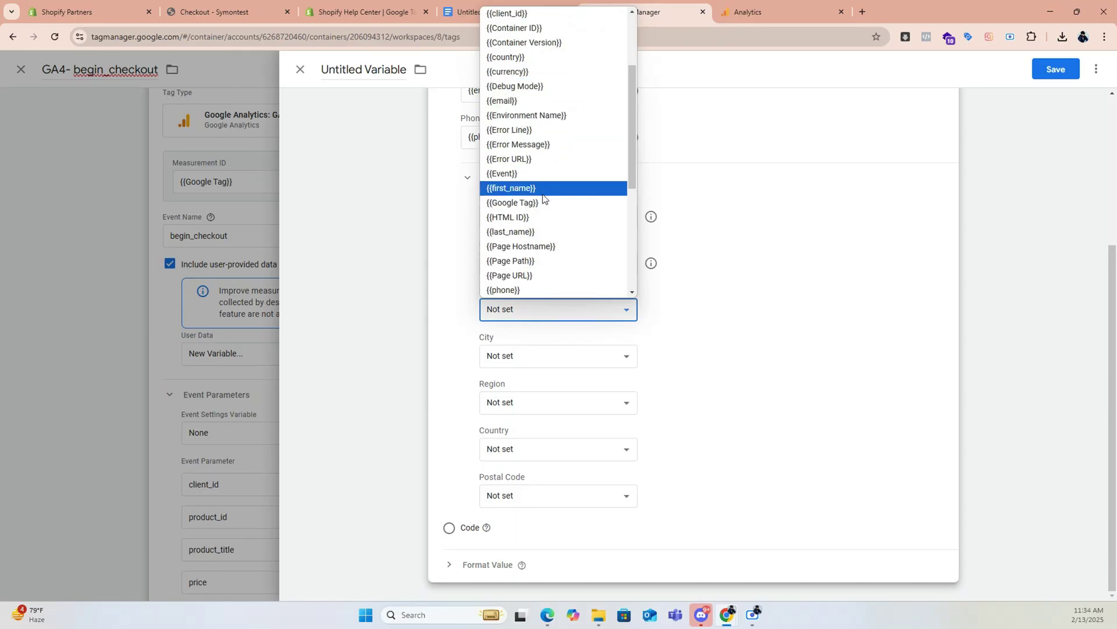
pyautogui.scroll(-2, 541, 240)
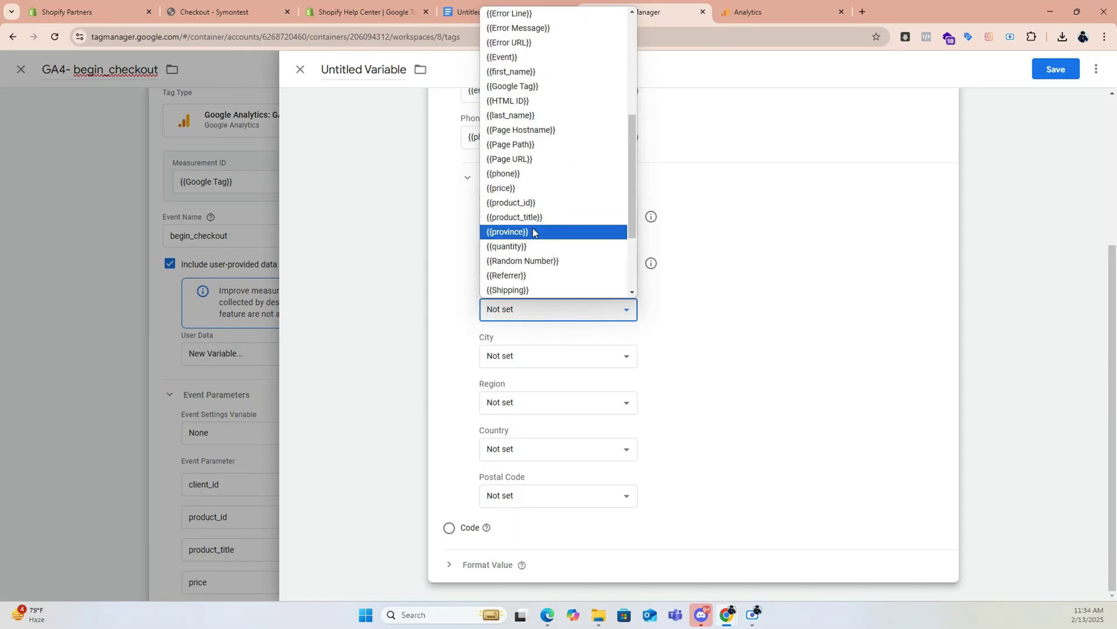
pyautogui.scroll(-2, 533, 230)
pyautogui.click(532, 228)
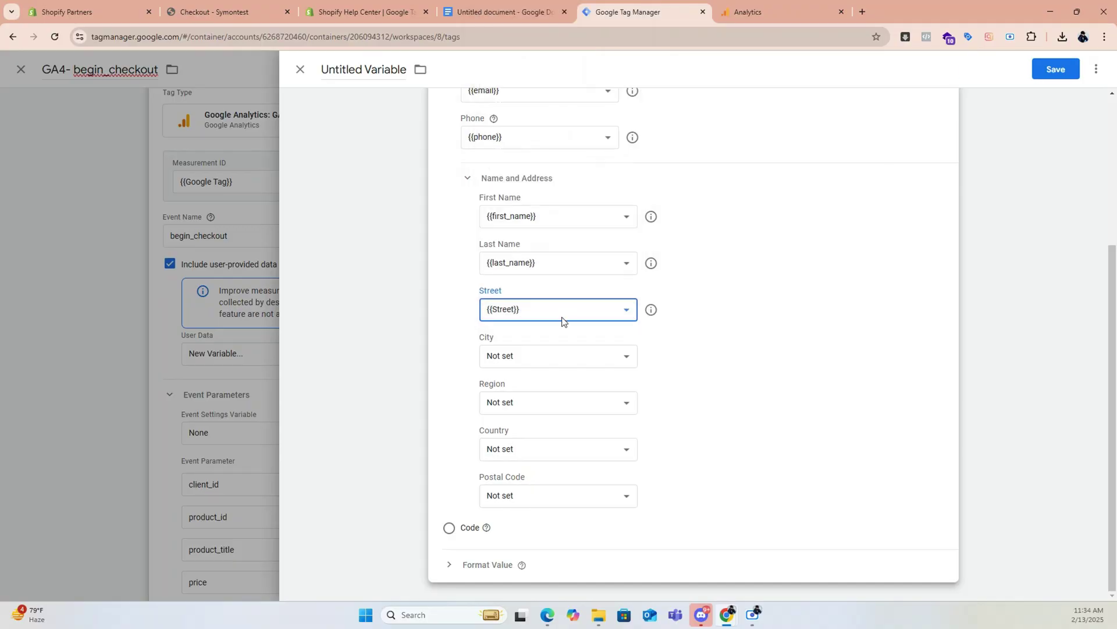
# Map City to {{city}} and Region to {{province}} in the user data variable
pyautogui.click(518, 356)
pyautogui.click(541, 403)
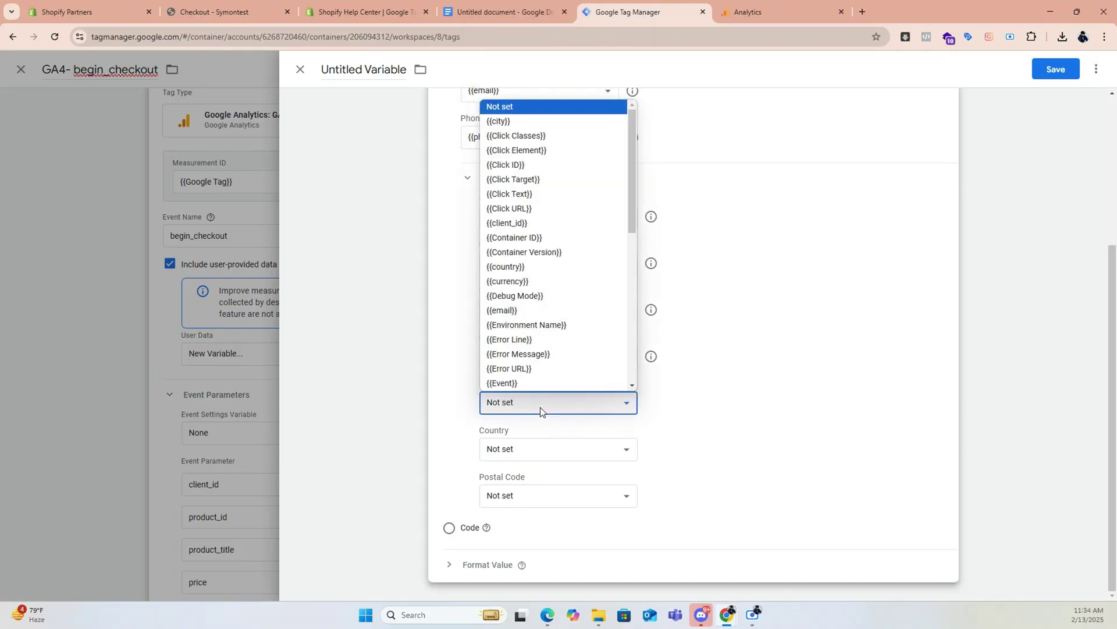
pyautogui.scroll(-2, 535, 257)
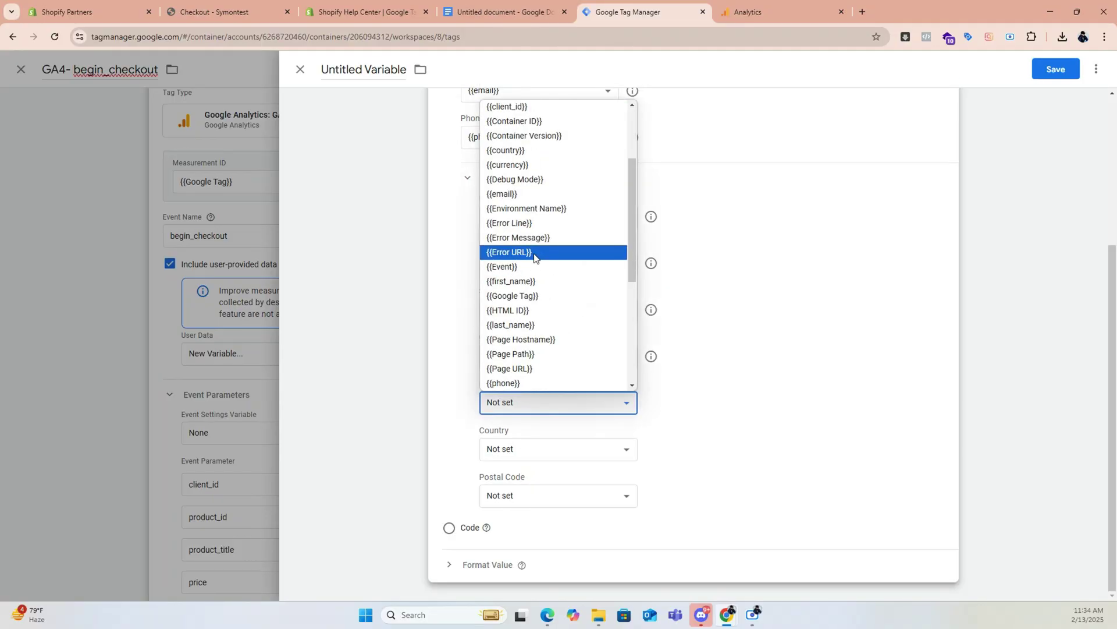
pyautogui.scroll(-2, 536, 258)
pyautogui.click(530, 324)
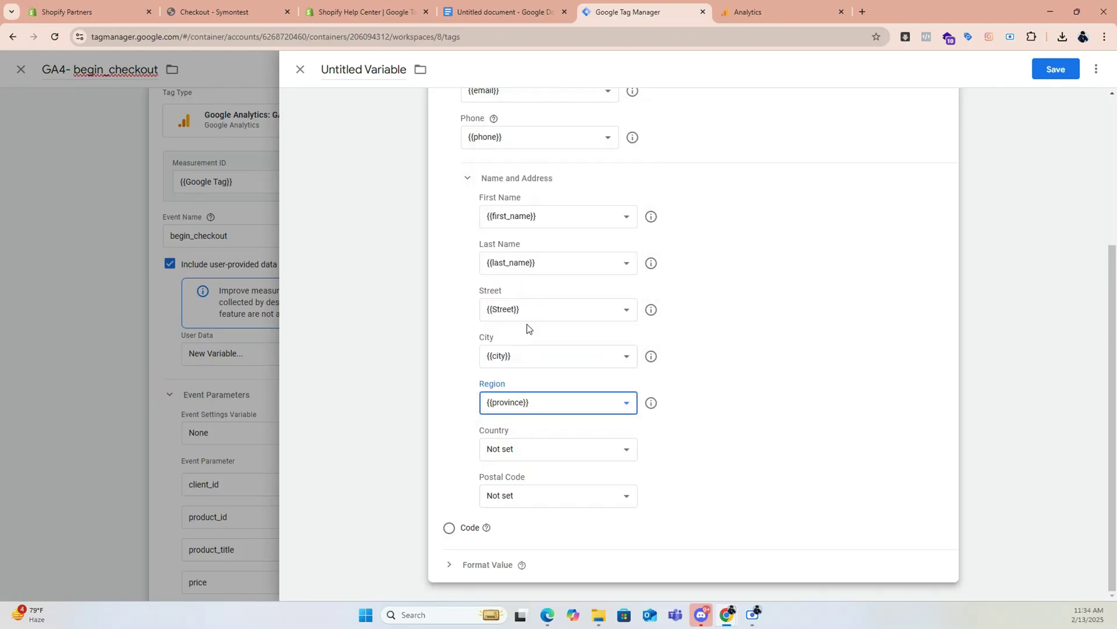
# Map Country to {{country}} and Postal Code to {{zip}} in the user data variable
pyautogui.click(529, 449)
pyautogui.click(524, 313)
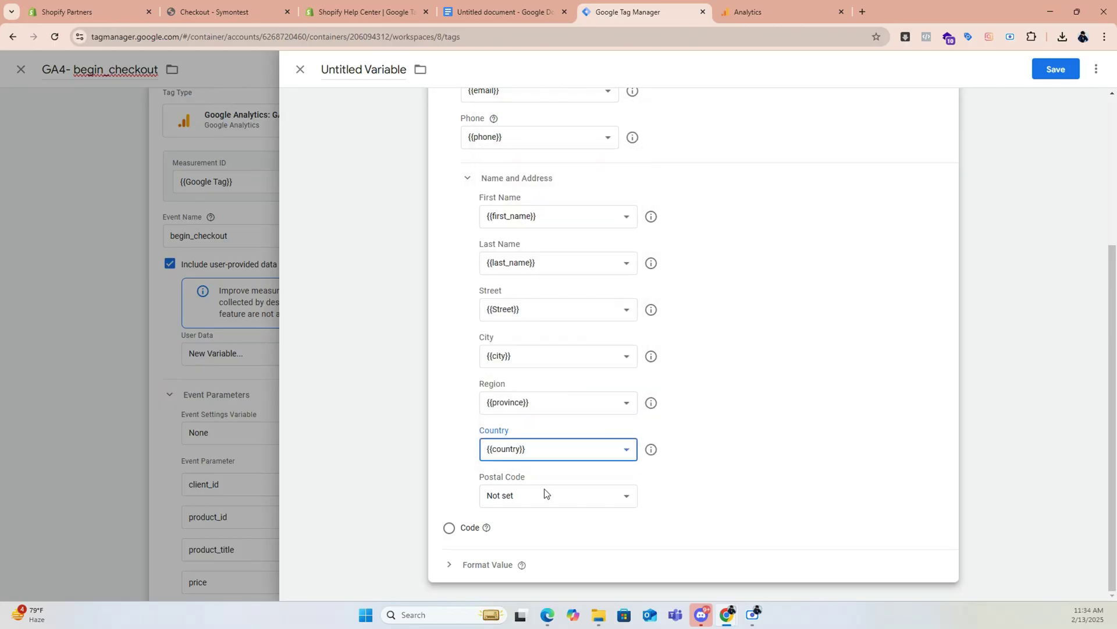
pyautogui.click(544, 492)
pyautogui.click(544, 492)
pyautogui.click(589, 499)
pyautogui.scroll(-5, 573, 356)
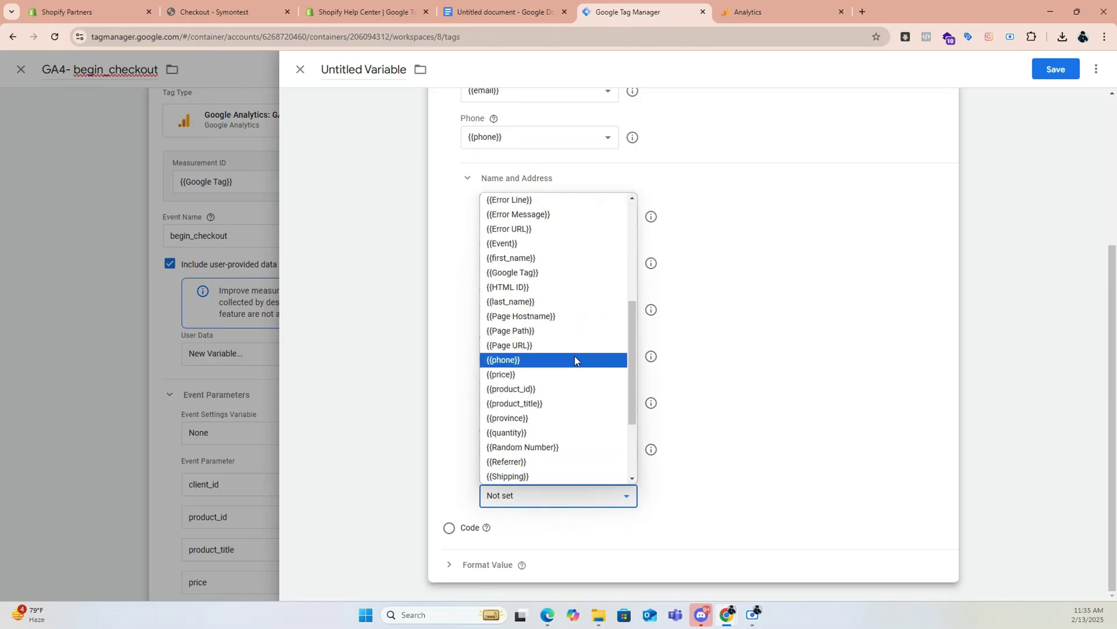
pyautogui.click(549, 433)
# Save the user data variable under the name User-Provided Data
pyautogui.scroll(4, 456, 274)
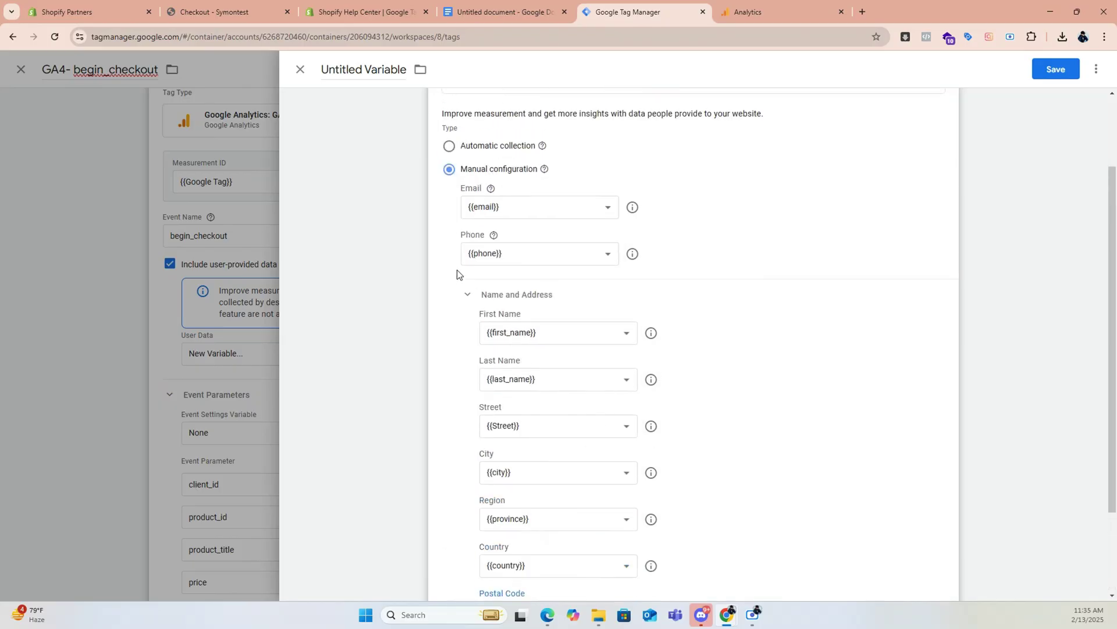
pyautogui.click(1055, 71)
pyautogui.click(652, 242)
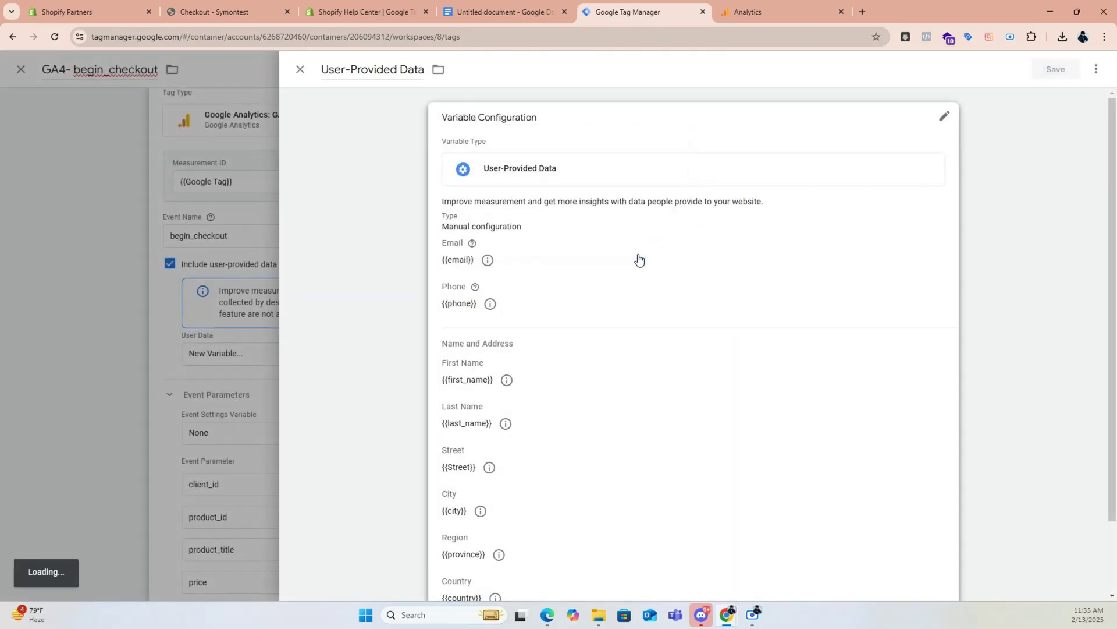
# Compare the tag's event parameters with the currency and value fields of checkout_started in the Shopify Help Center code, and return to Tag Manager
pyautogui.scroll(-3, 536, 411)
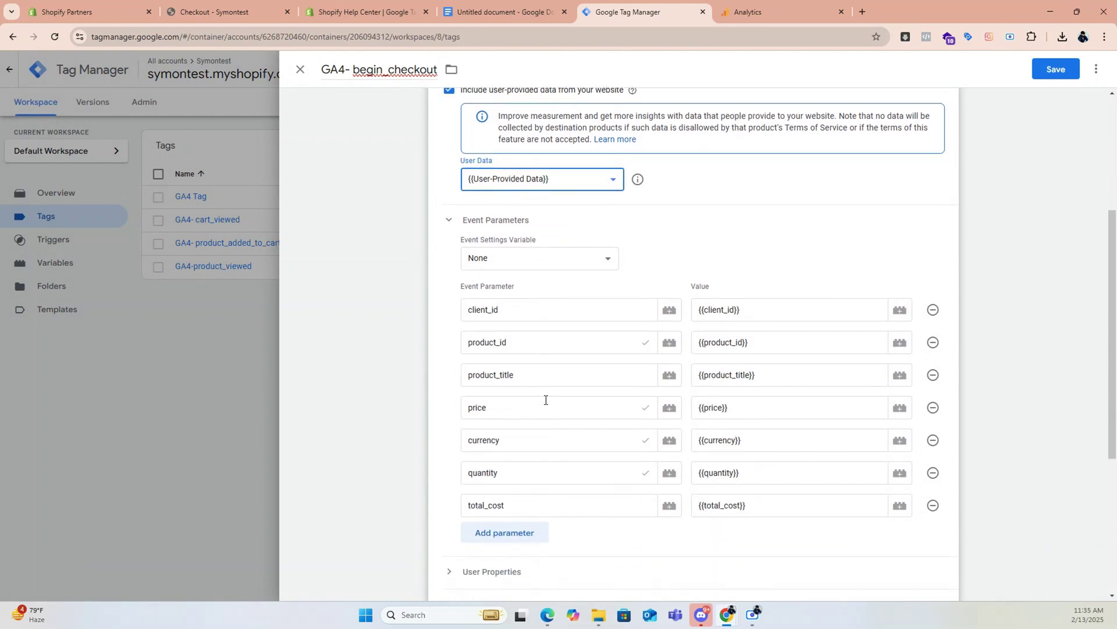
pyautogui.click(348, 12)
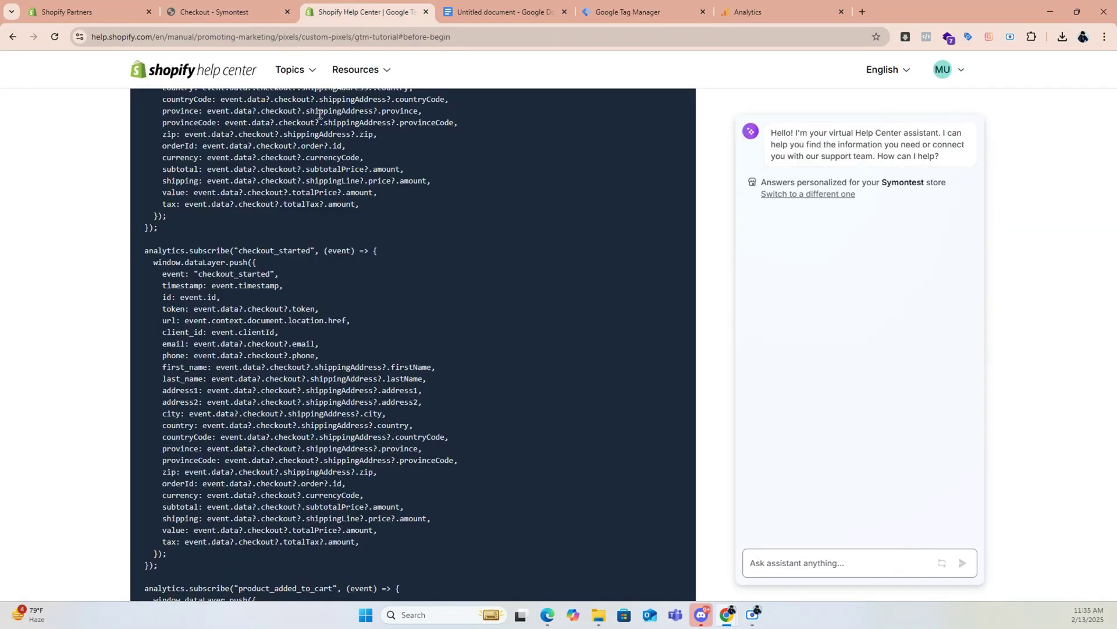
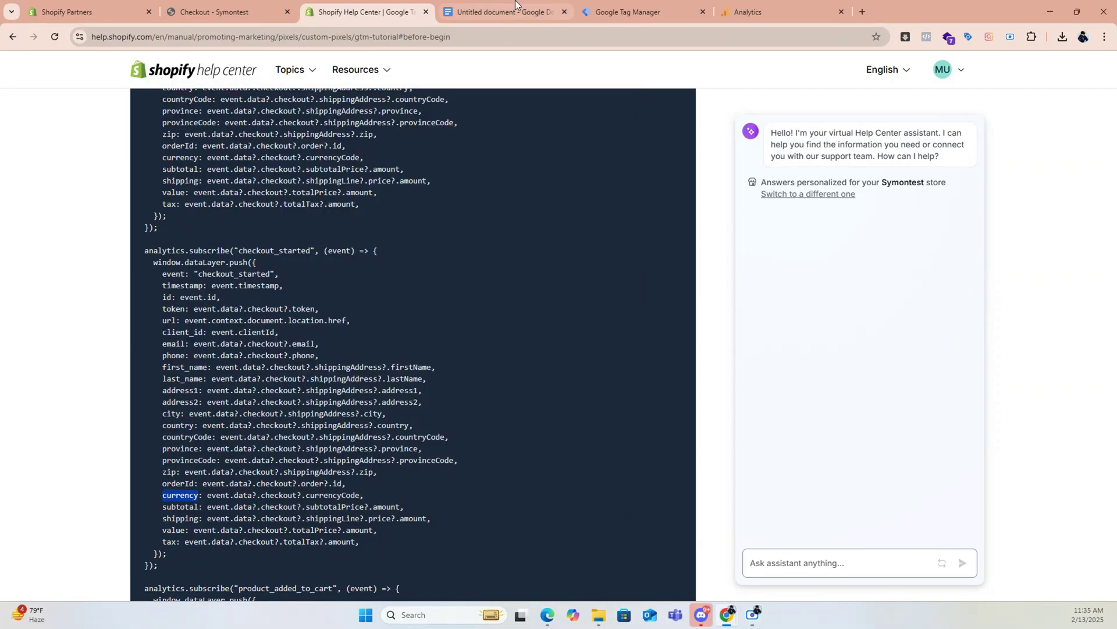
pyautogui.click(588, 2)
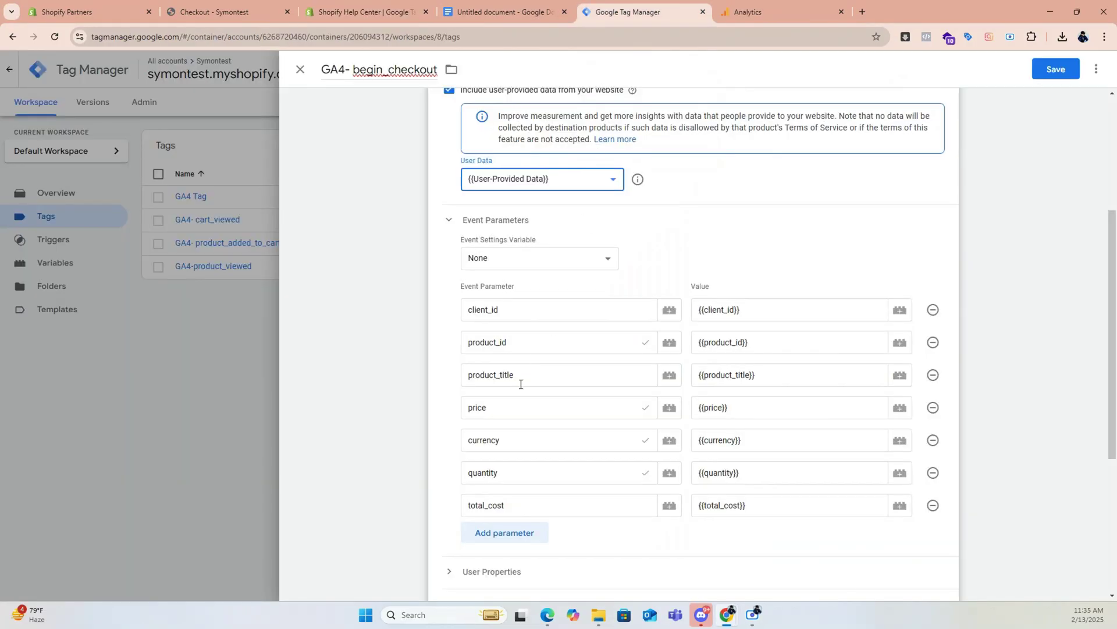
pyautogui.hotkey('ctrl', '3')
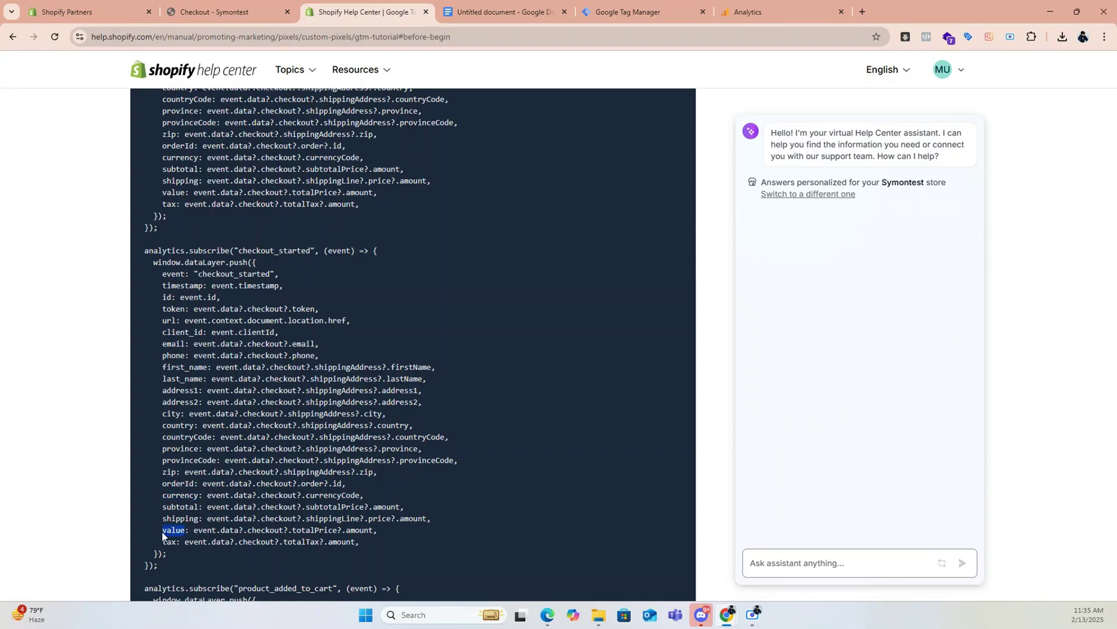
pyautogui.click(728, 2)
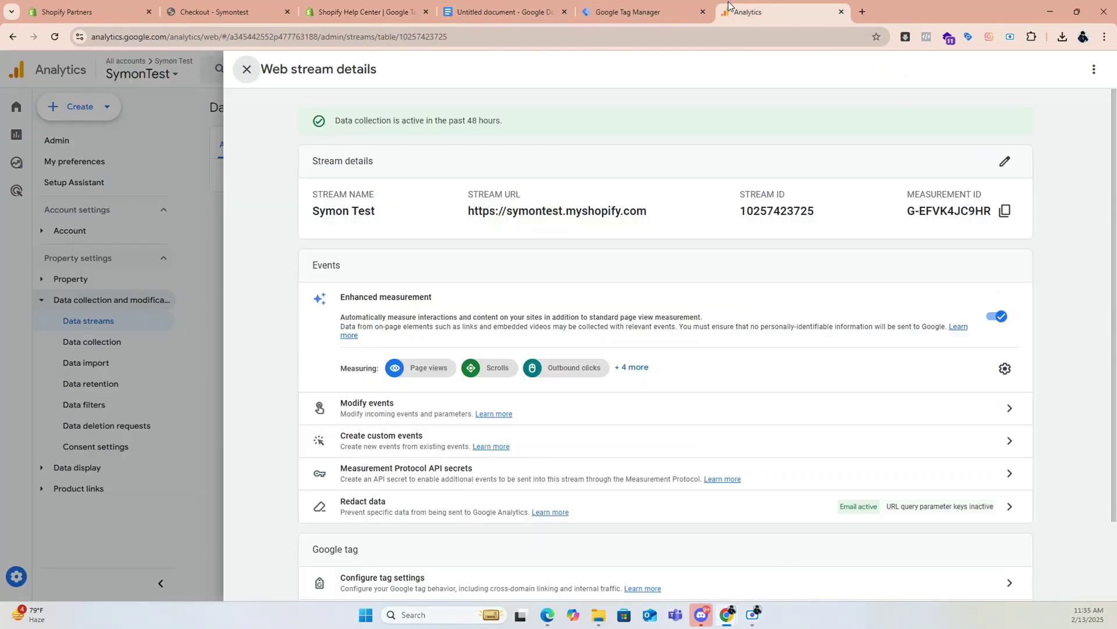
pyautogui.click(644, 21)
# Add an event parameter named value with the variable {{value}} to the begin_checkout tag
pyautogui.click(514, 533)
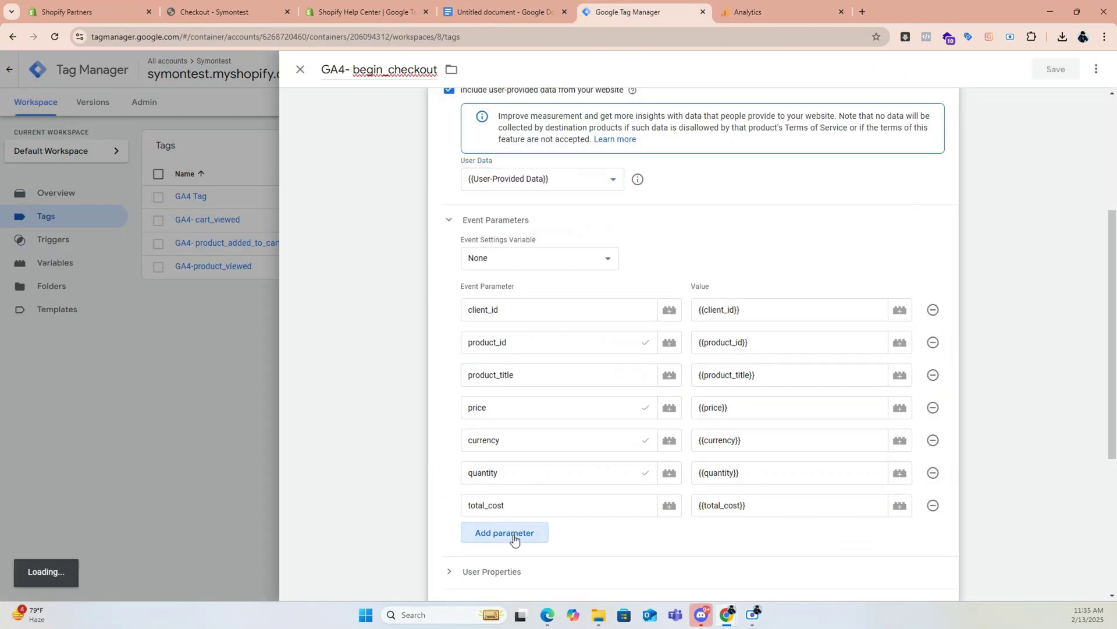
pyautogui.write('value')
pyautogui.click(703, 537)
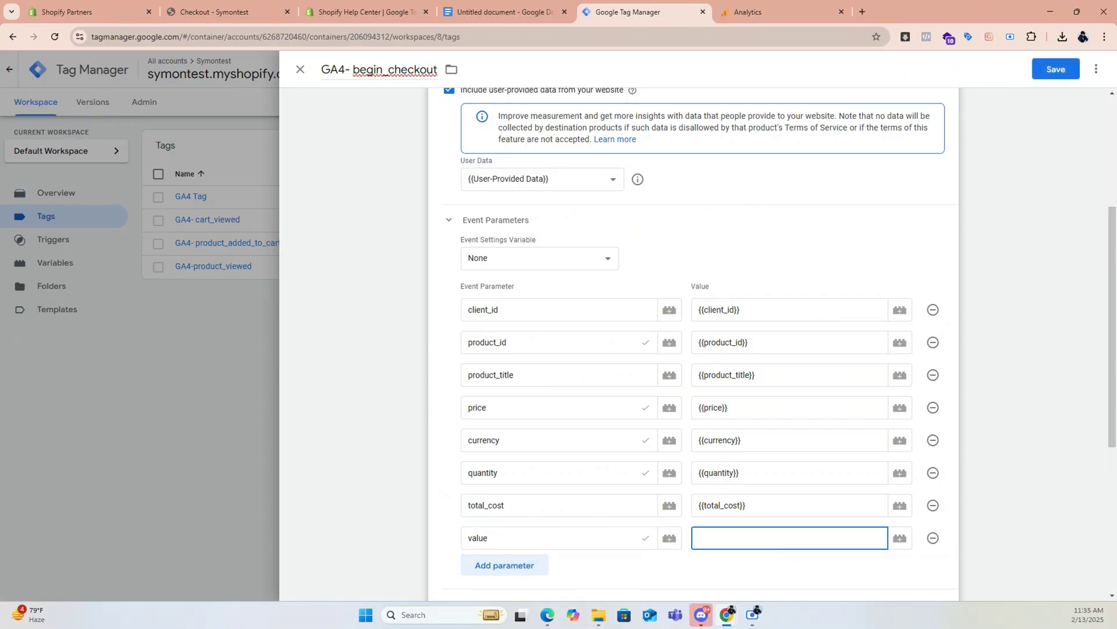
pyautogui.write('{{valu')
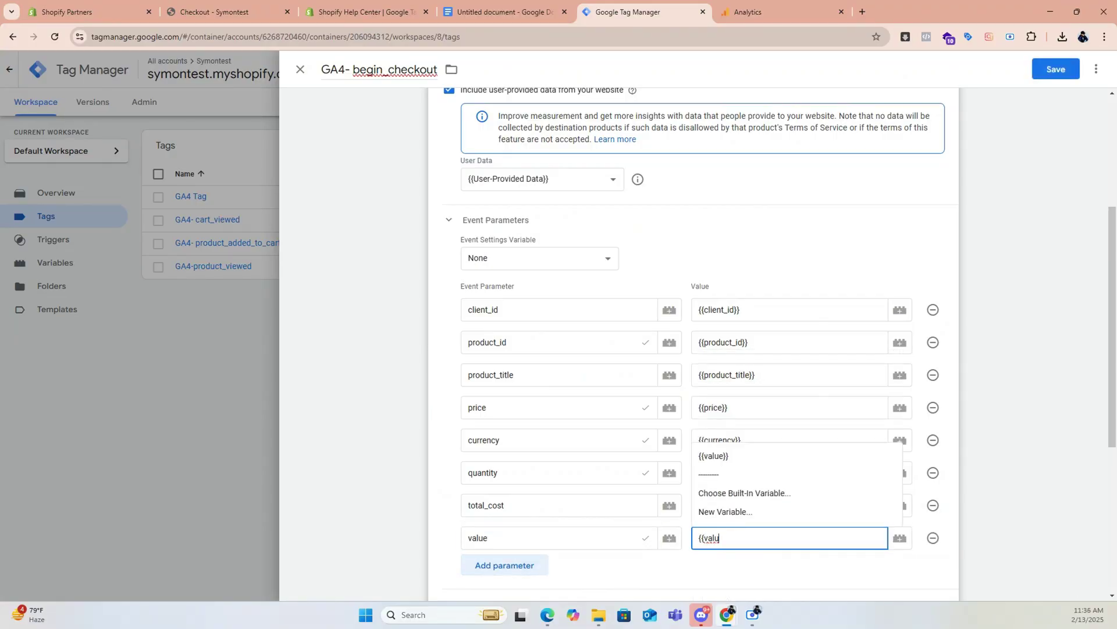
pyautogui.click(714, 455)
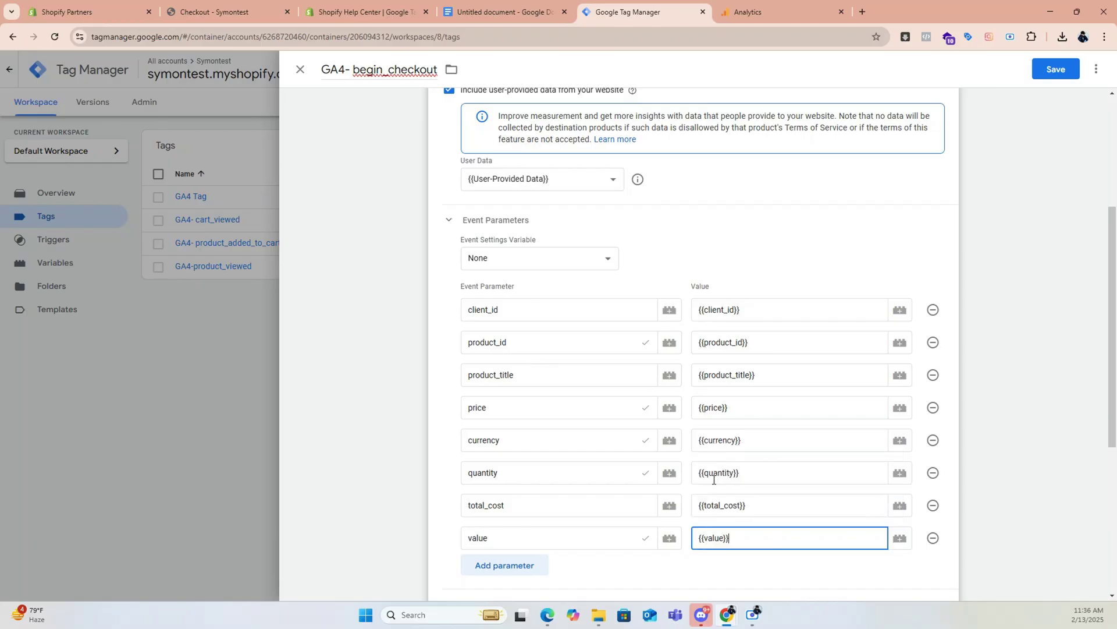
# Check the tax field of checkout_started in the Shopify Help Center code and add a tax parameter with {{tax}} to the begin_checkout tag
pyautogui.click(365, 17)
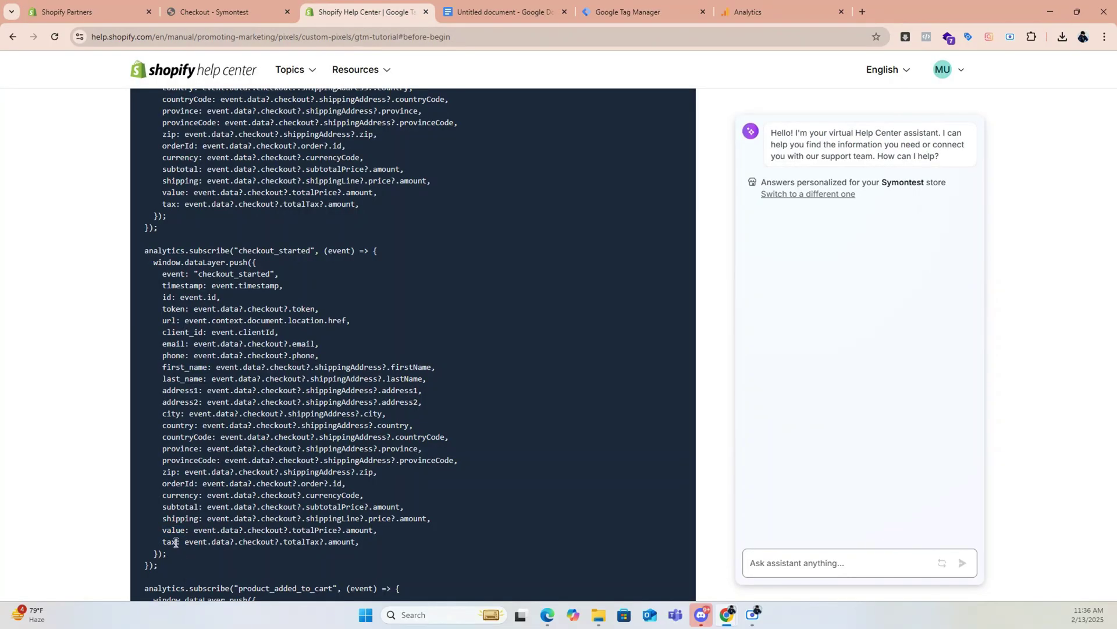
pyautogui.click(628, 11)
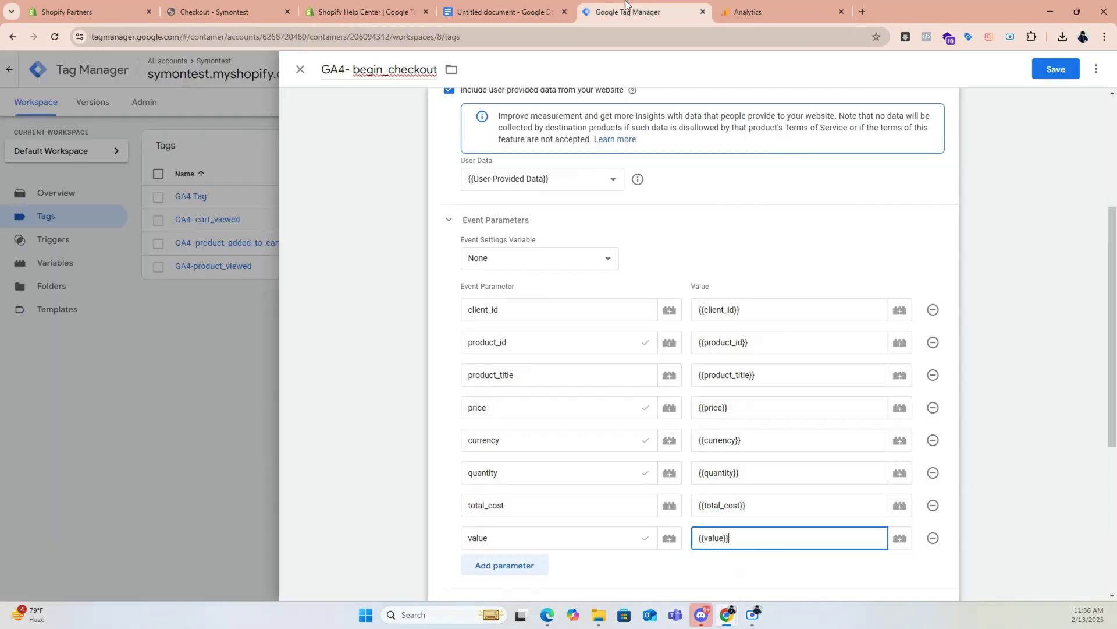
pyautogui.click(520, 575)
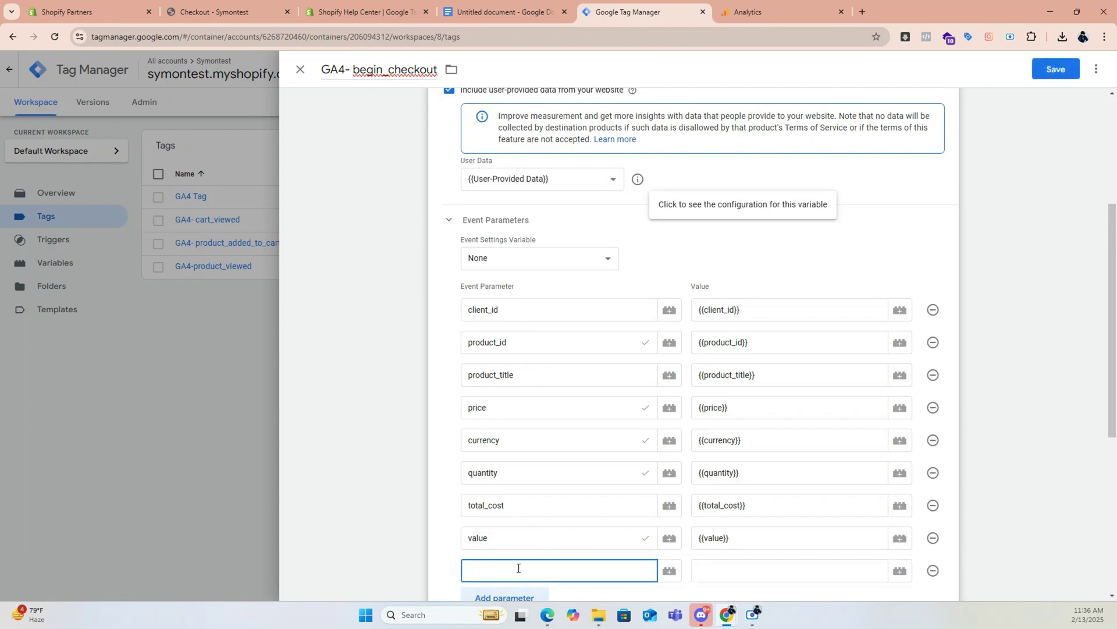
pyautogui.click(739, 565)
pyautogui.write('{{tax')
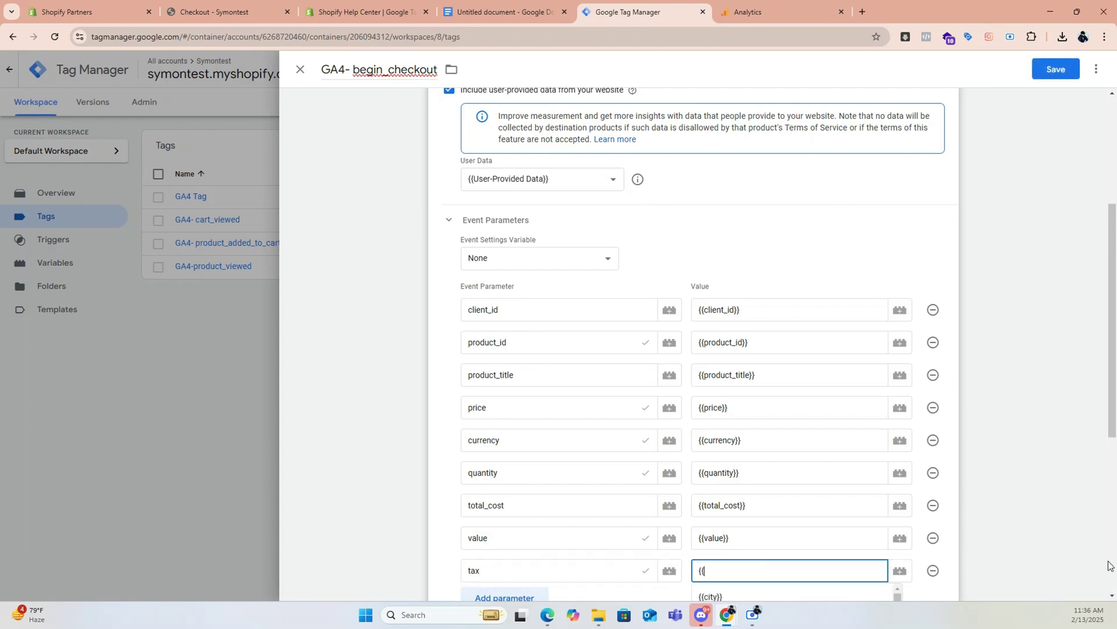
pyautogui.click(719, 572)
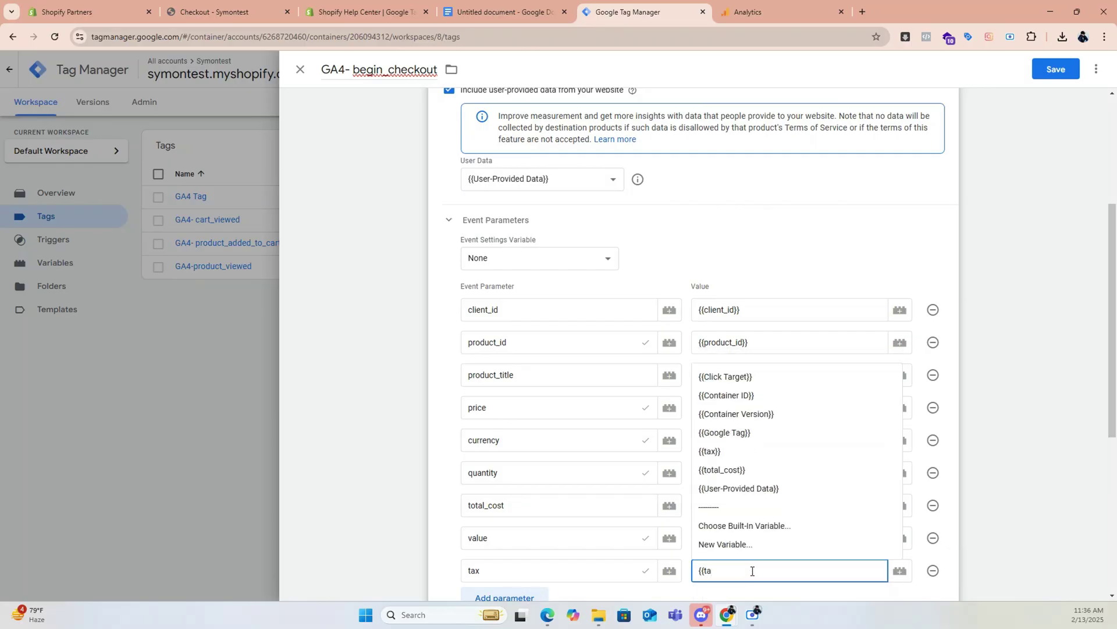
pyautogui.click(732, 452)
# Review the begin_checkout tag's parameters, ecommerce settings and trigger, and save the tag
pyautogui.scroll(-5, 741, 458)
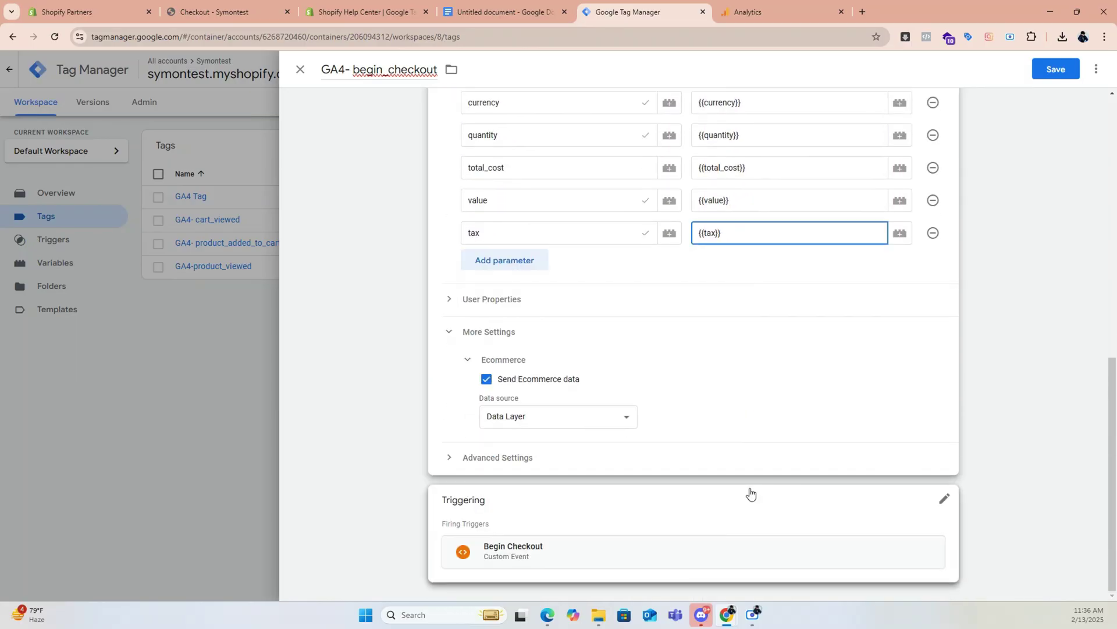
pyautogui.scroll(10, 751, 492)
pyautogui.scroll(-5, 619, 406)
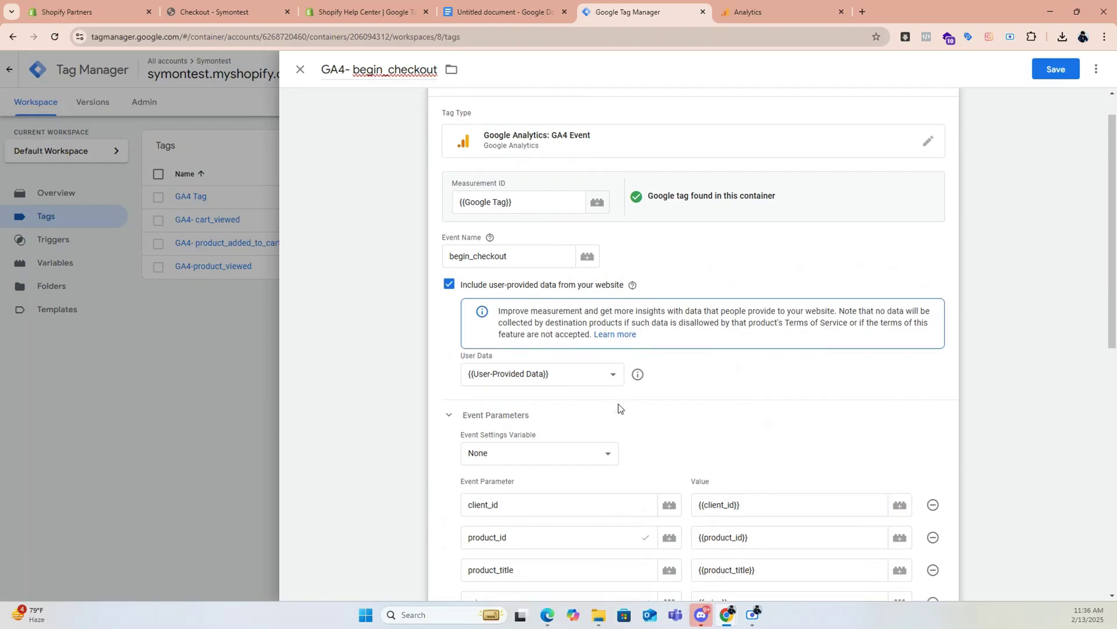
pyautogui.scroll(3, 593, 418)
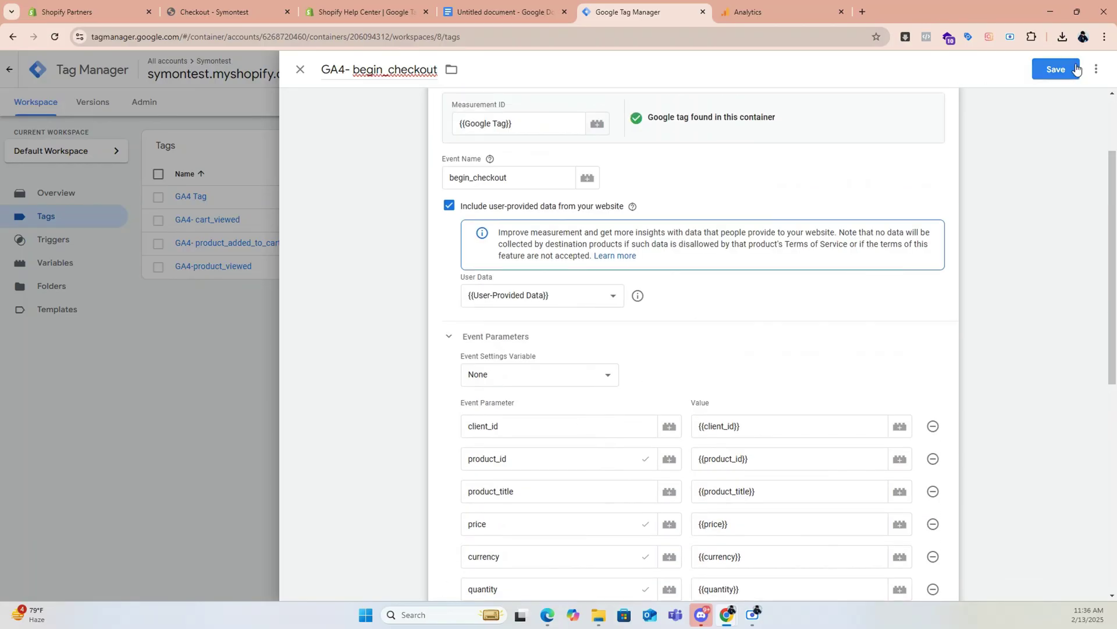
pyautogui.click(1057, 69)
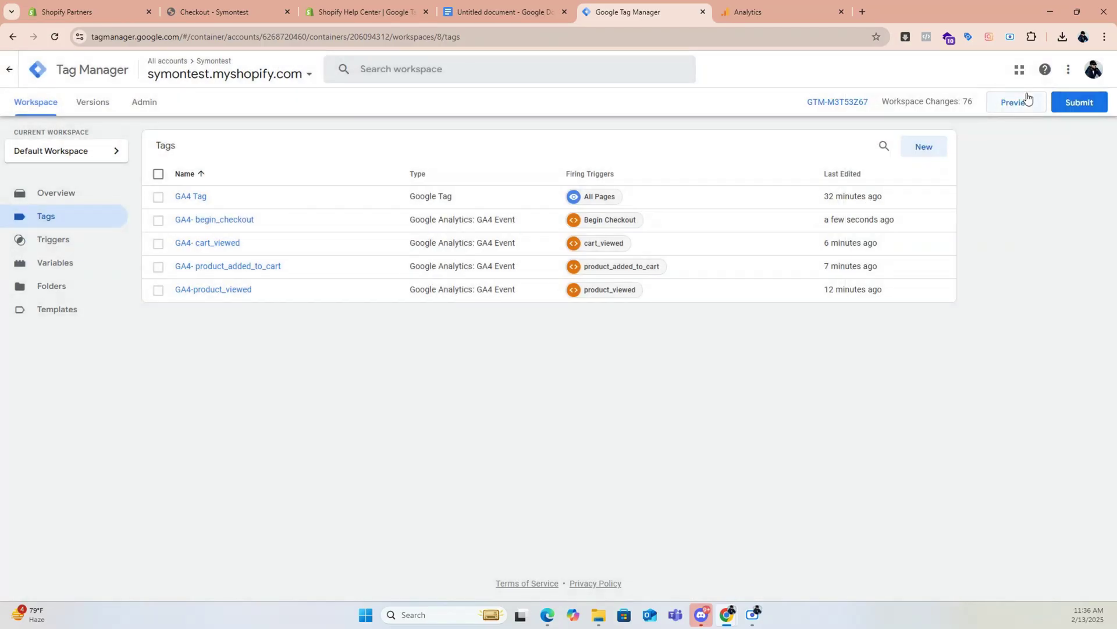
# Duplicate the GA4- begin_checkout tag
pyautogui.click(216, 220)
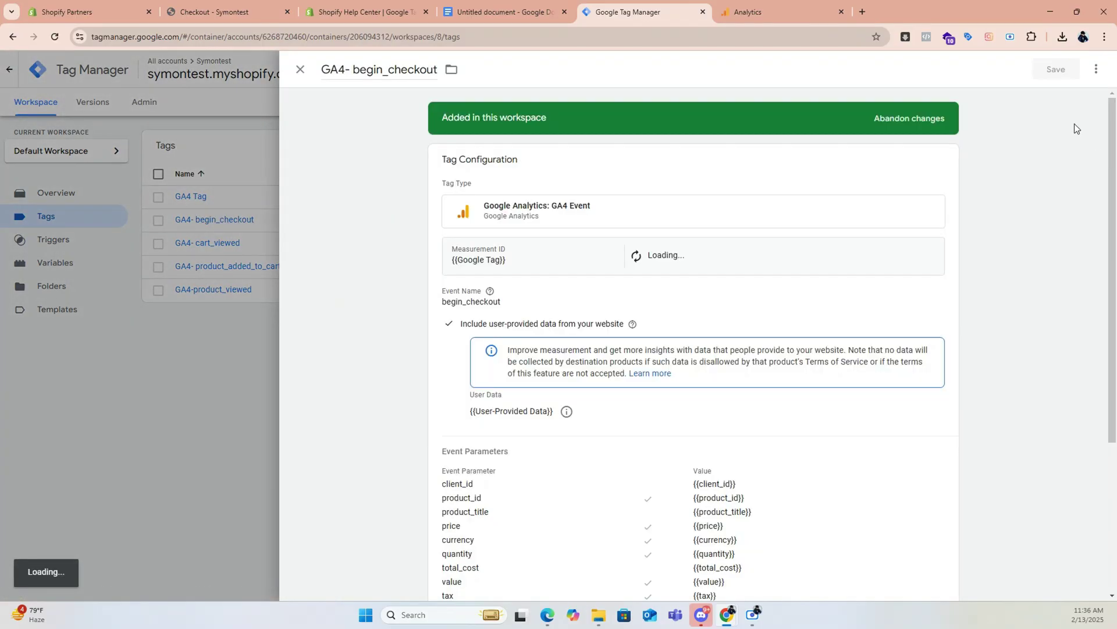
pyautogui.click(1096, 69)
pyautogui.click(1055, 98)
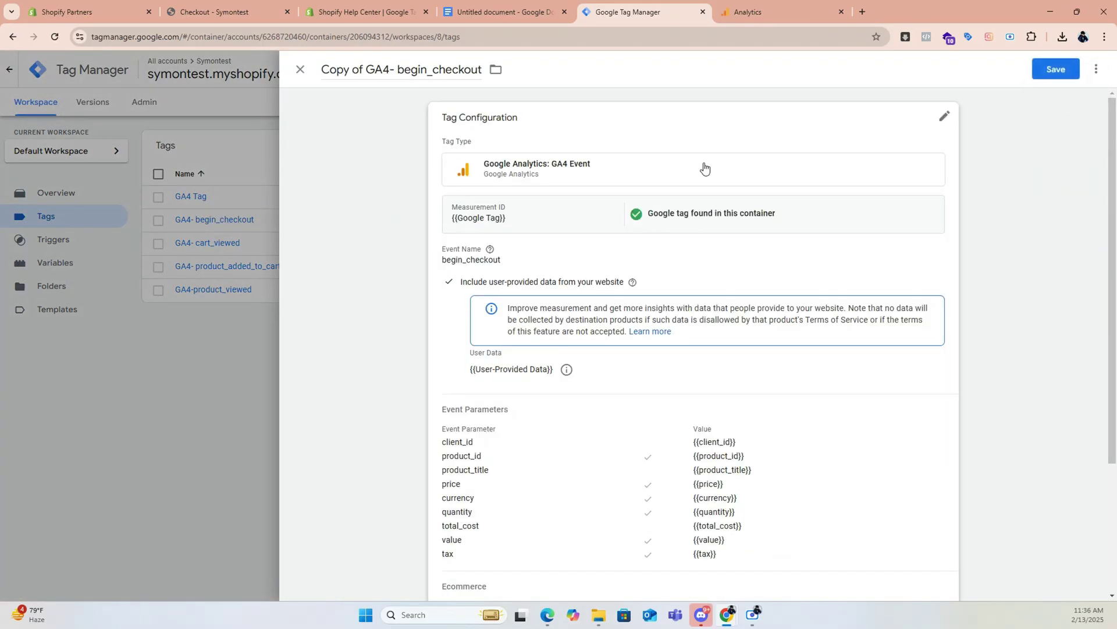
# Set the copied tag's event name to purchase, consulting the Google Docs document for the event name
pyautogui.click(472, 10)
pyautogui.click(500, 293)
pyautogui.moveTo(500, 294); pyautogui.dragTo(405, 293)
pyautogui.click(616, 10)
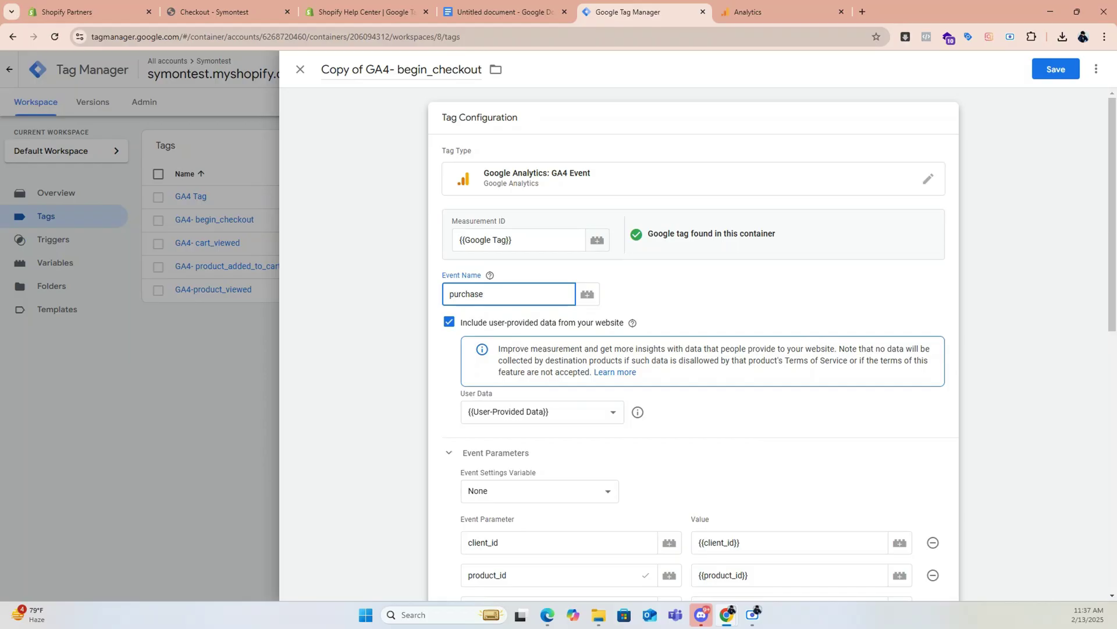
# Rename the copied tag as GA4- purchase
pyautogui.moveTo(397, 71); pyautogui.dragTo(480, 70)
pyautogui.write('purchase')
pyautogui.moveTo(371, 70); pyautogui.dragTo(299, 70)
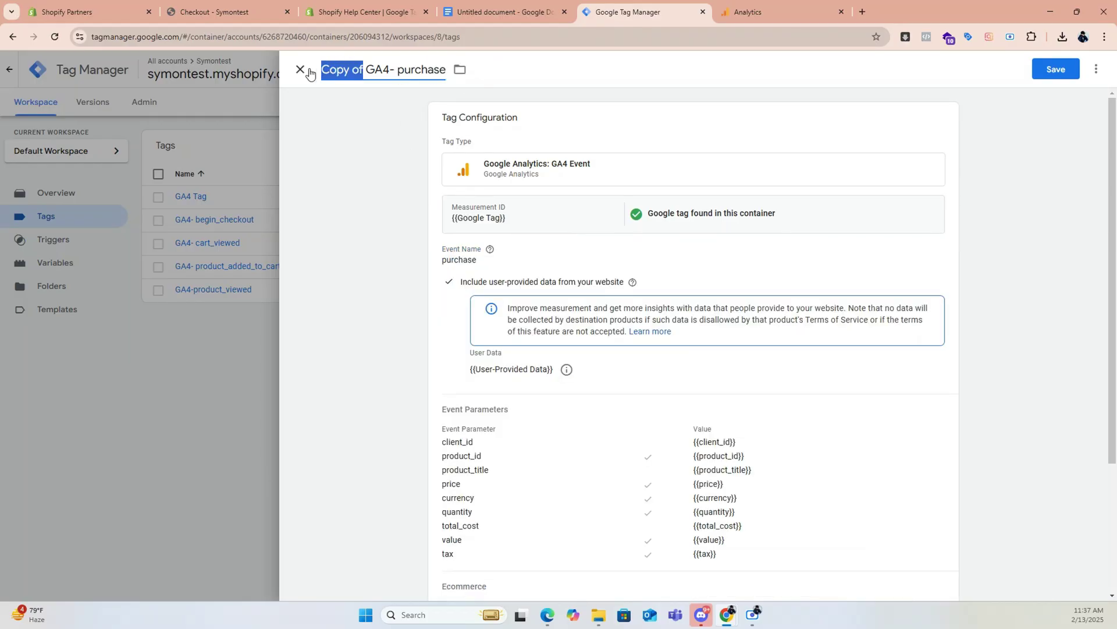
pyautogui.press('BackSpace')
# Replace the tag's Begin Checkout trigger with the Purchase trigger and check the Purchase trigger's configuration
pyautogui.scroll(-3, 548, 357)
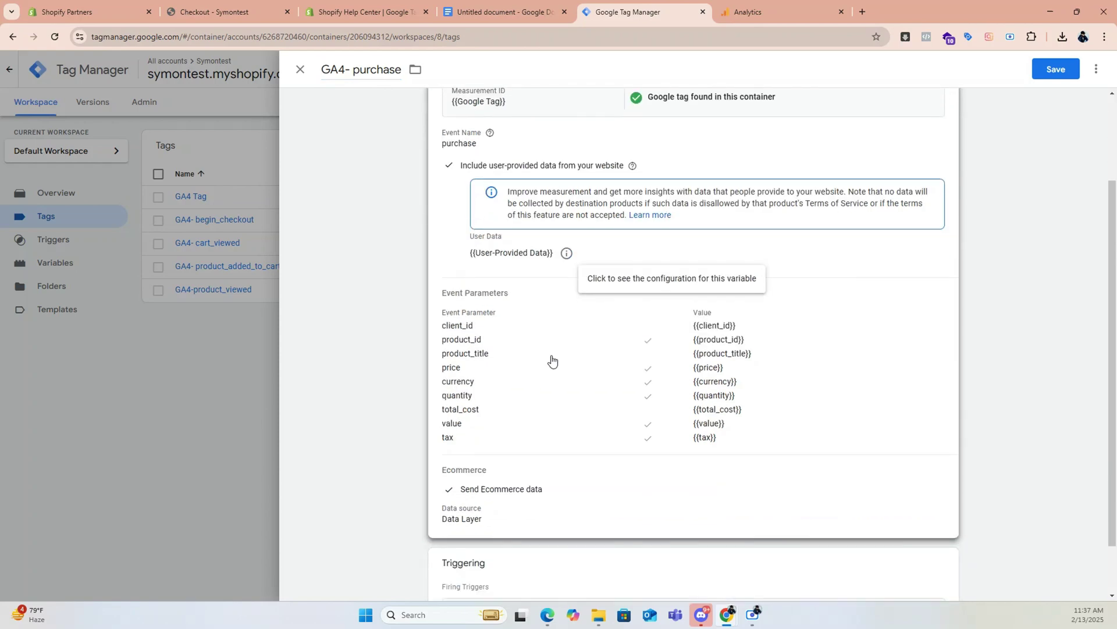
pyautogui.click(944, 499)
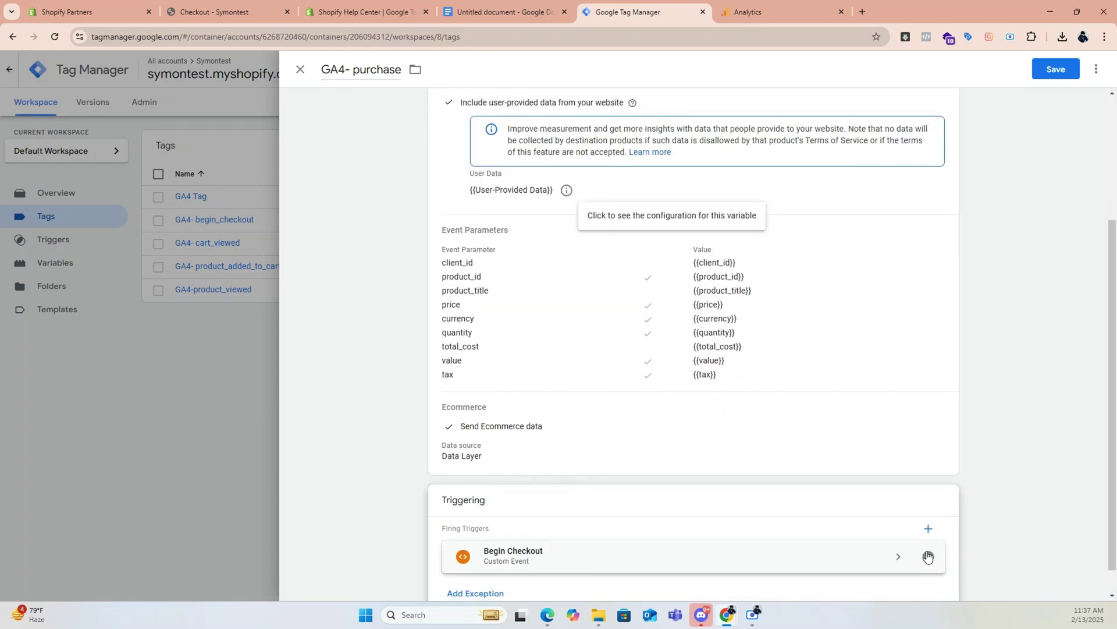
pyautogui.click(927, 556)
pyautogui.click(717, 563)
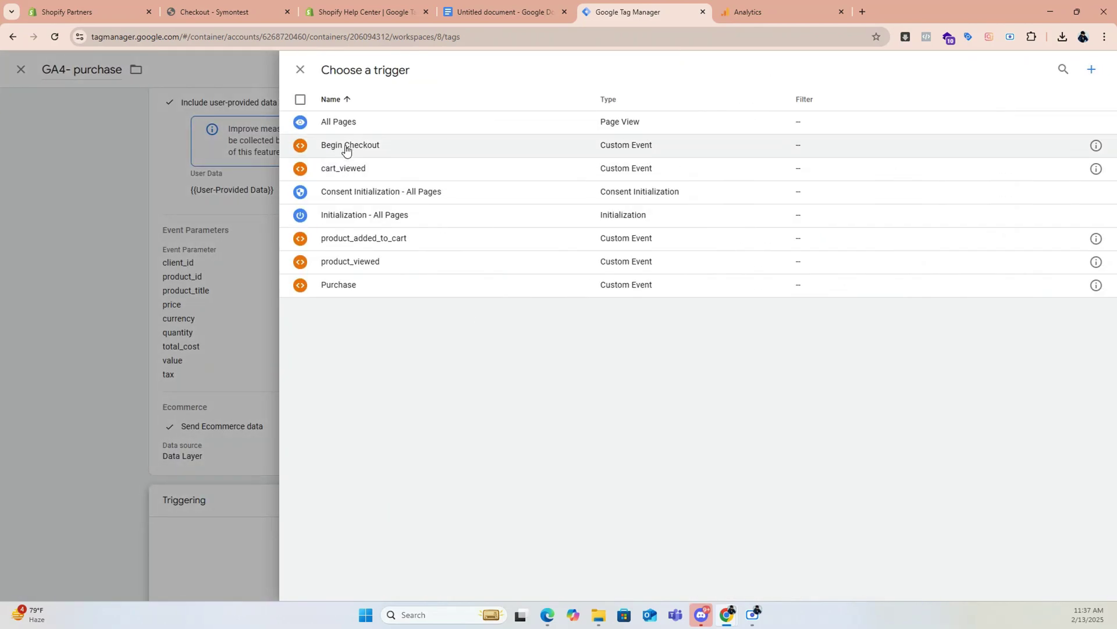
pyautogui.click(352, 288)
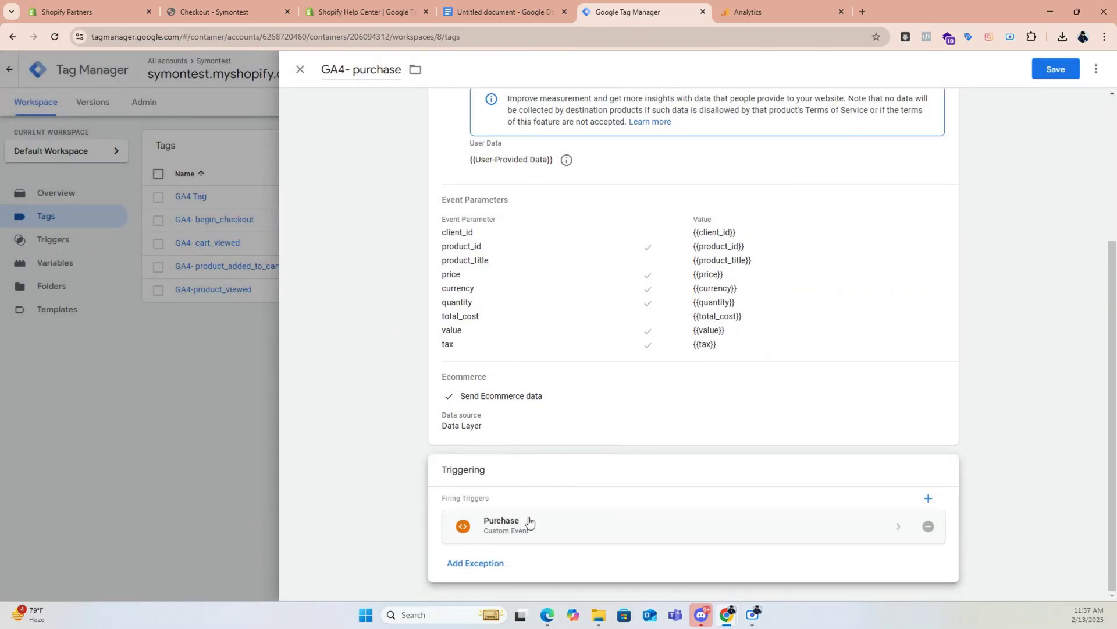
pyautogui.click(529, 524)
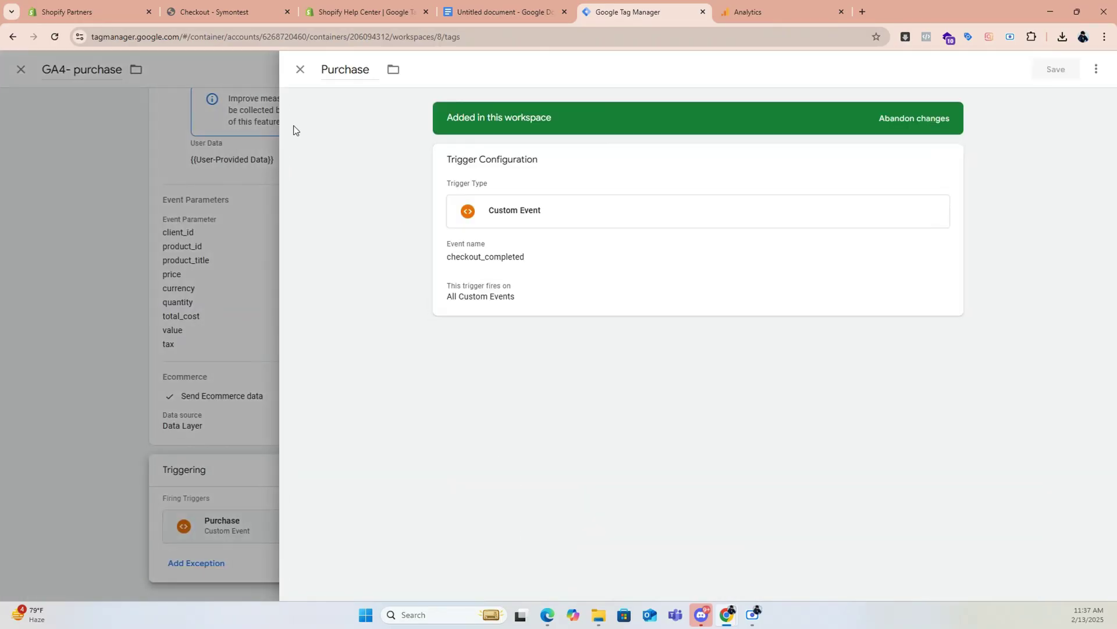
pyautogui.click(297, 69)
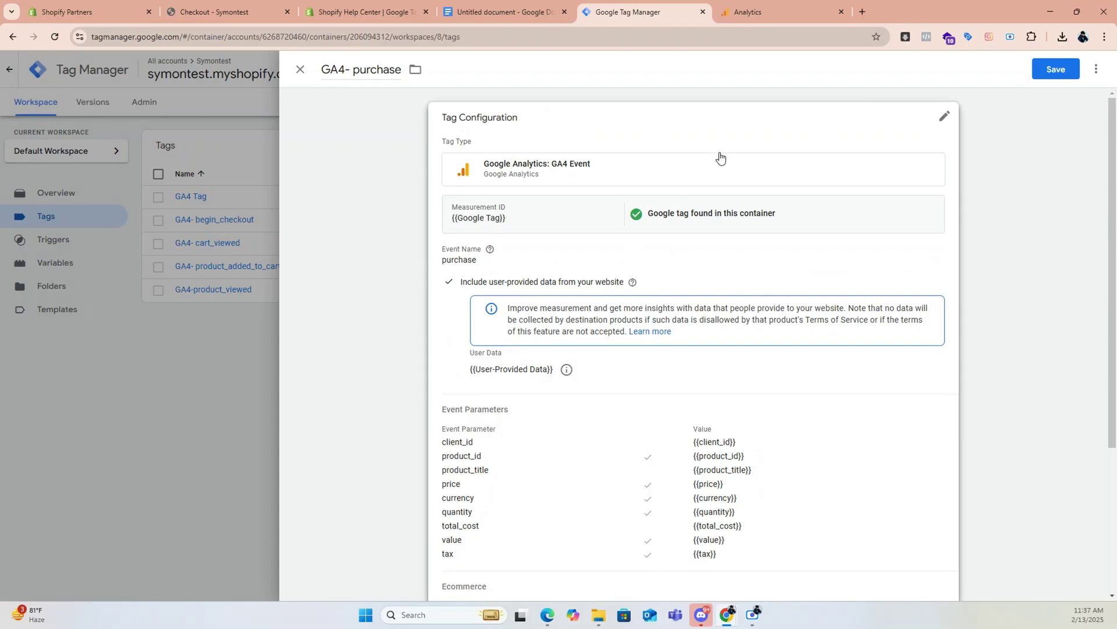
# Open the purchase tag's configuration for editing and compare its event parameters with the checkout_completed fields in the Shopify Help Center code
pyautogui.scroll(-2, 626, 433)
pyautogui.click(626, 434)
pyautogui.scroll(-3, 581, 406)
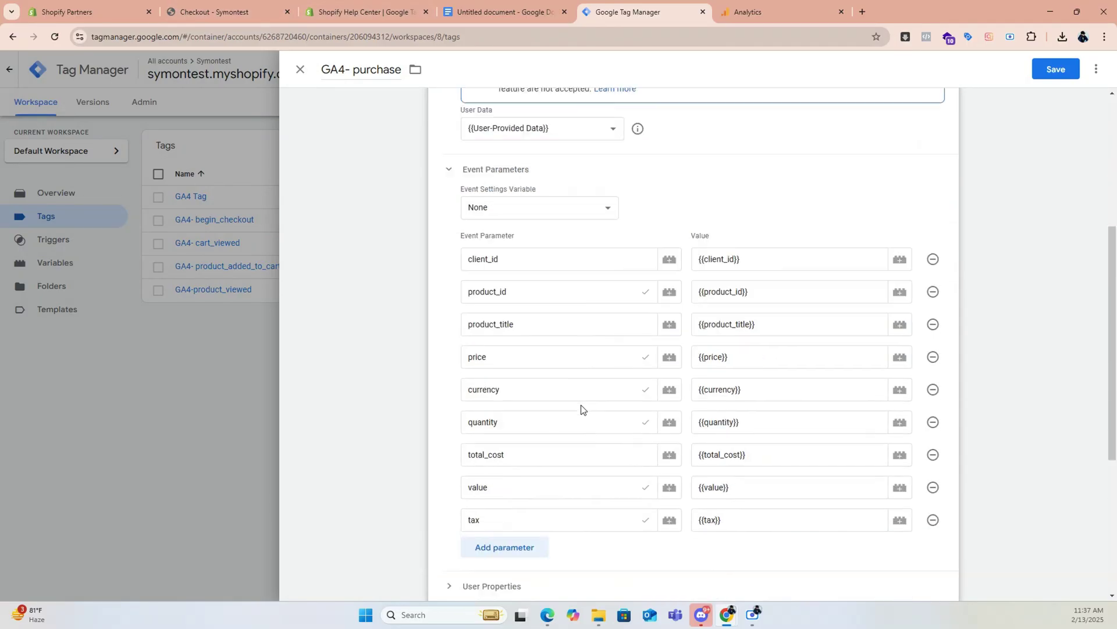
pyautogui.click(326, 14)
pyautogui.scroll(3, 379, 279)
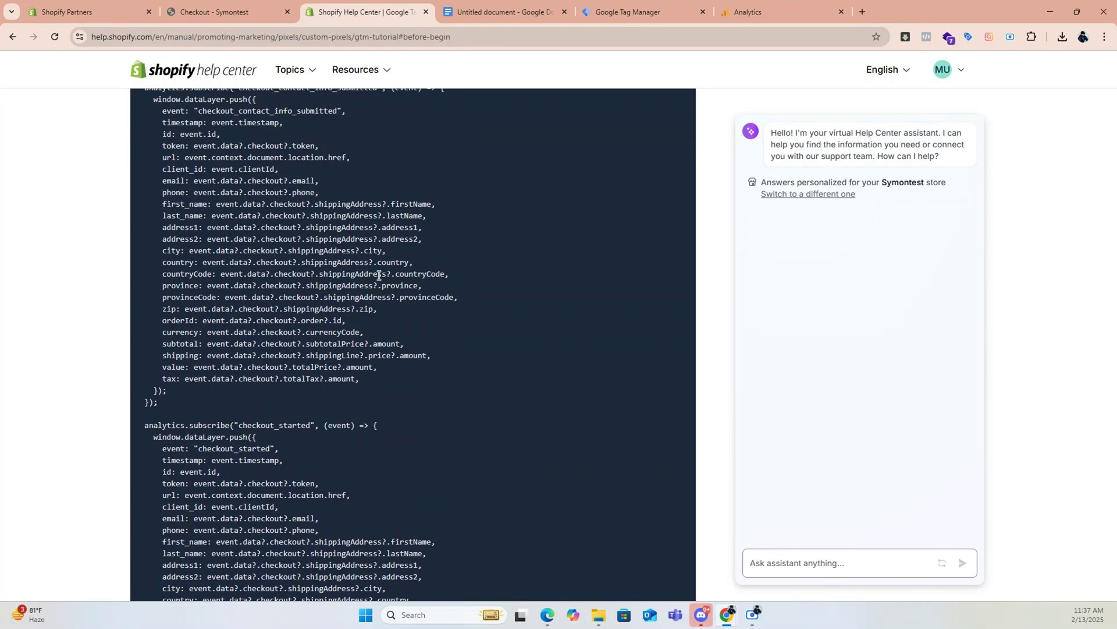
pyautogui.scroll(10, 379, 276)
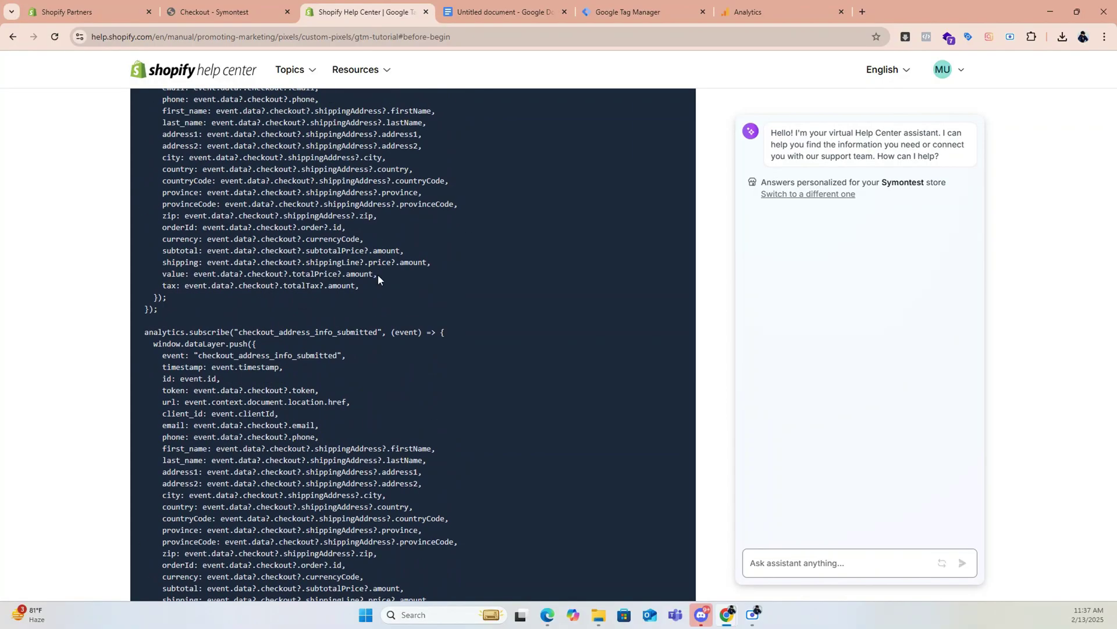
pyautogui.scroll(11, 379, 274)
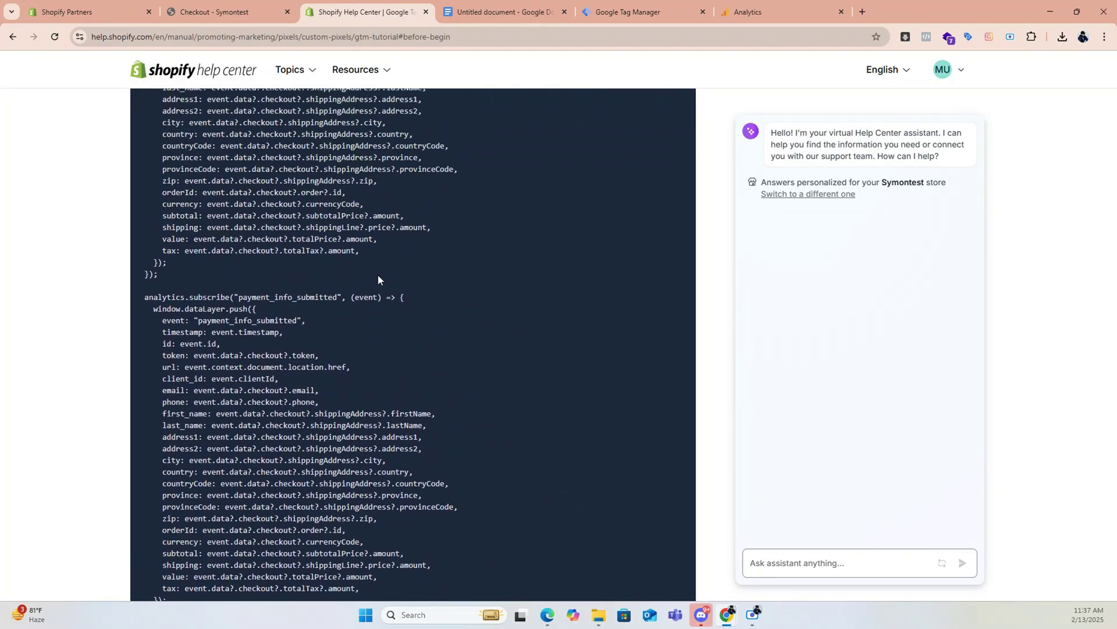
pyautogui.scroll(7, 379, 274)
pyautogui.scroll(-2, 376, 277)
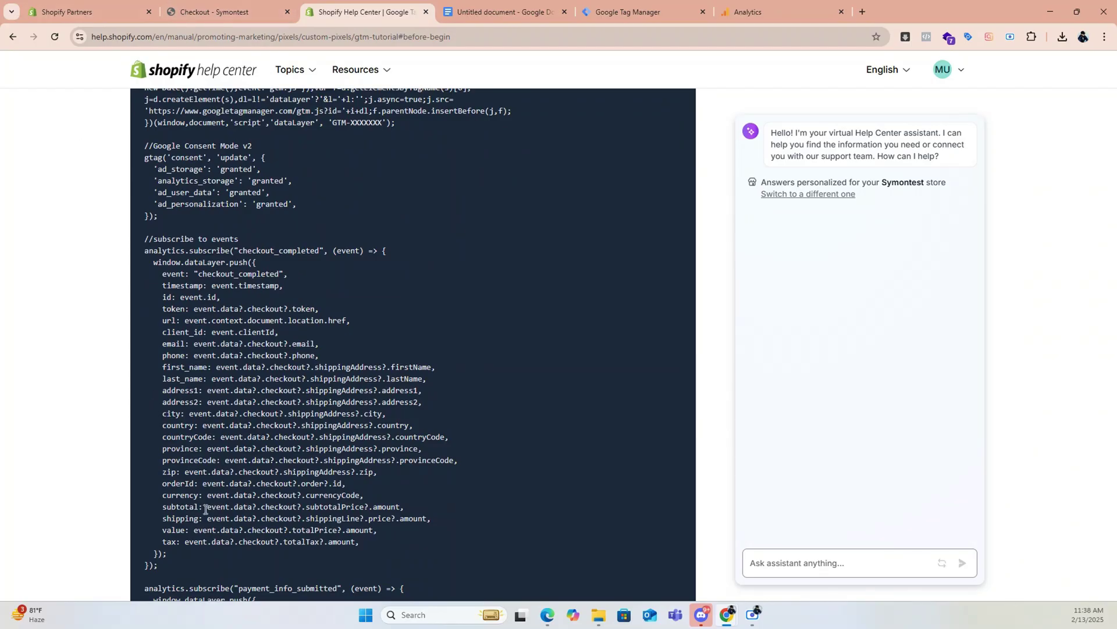
pyautogui.click(634, 12)
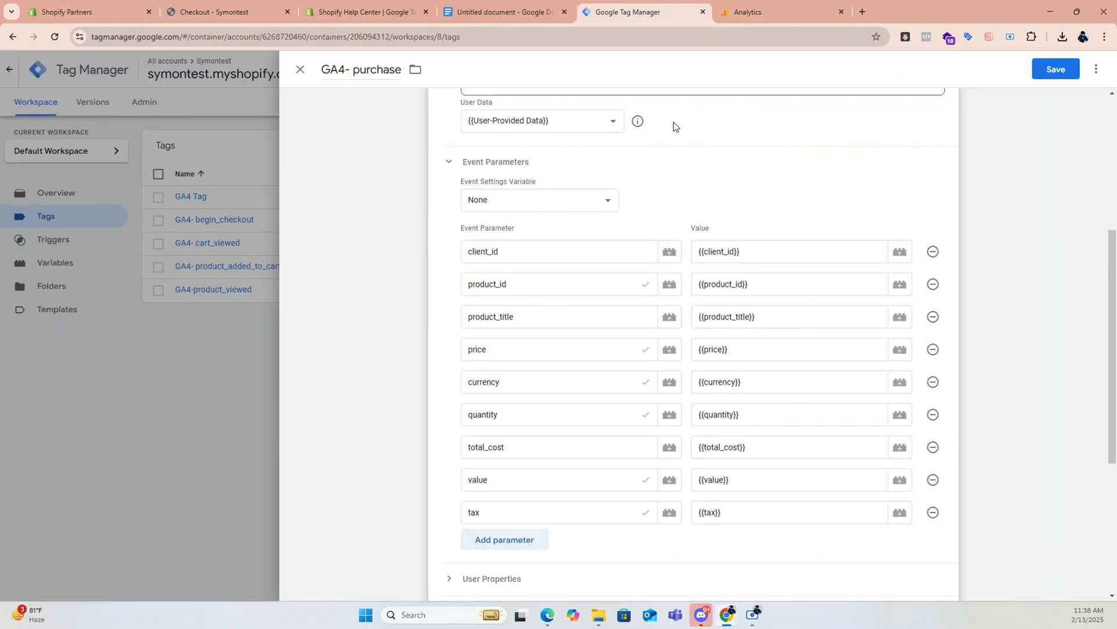
# Add an event parameter named shipping with the variable {{Shipping}} to the purchase tag
pyautogui.click(509, 539)
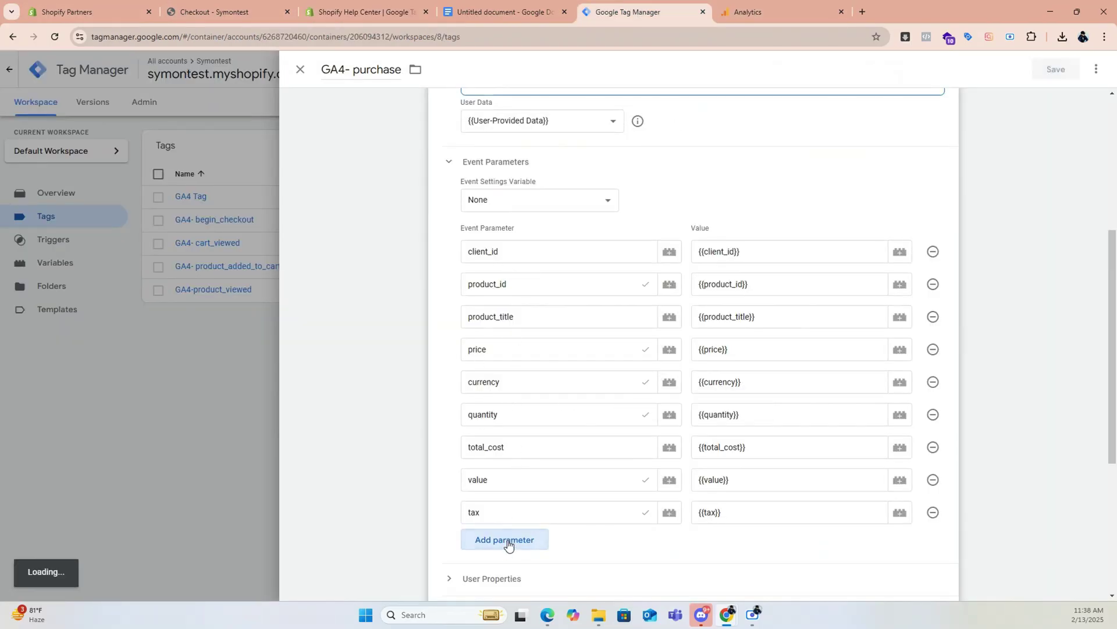
pyautogui.click(343, 7)
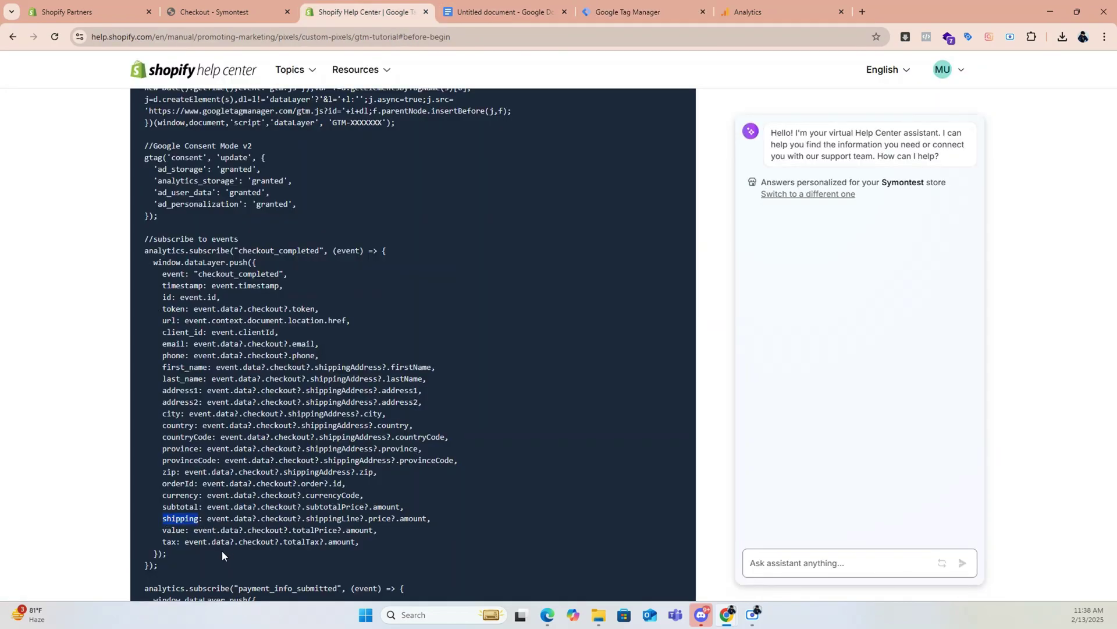
pyautogui.click(622, 13)
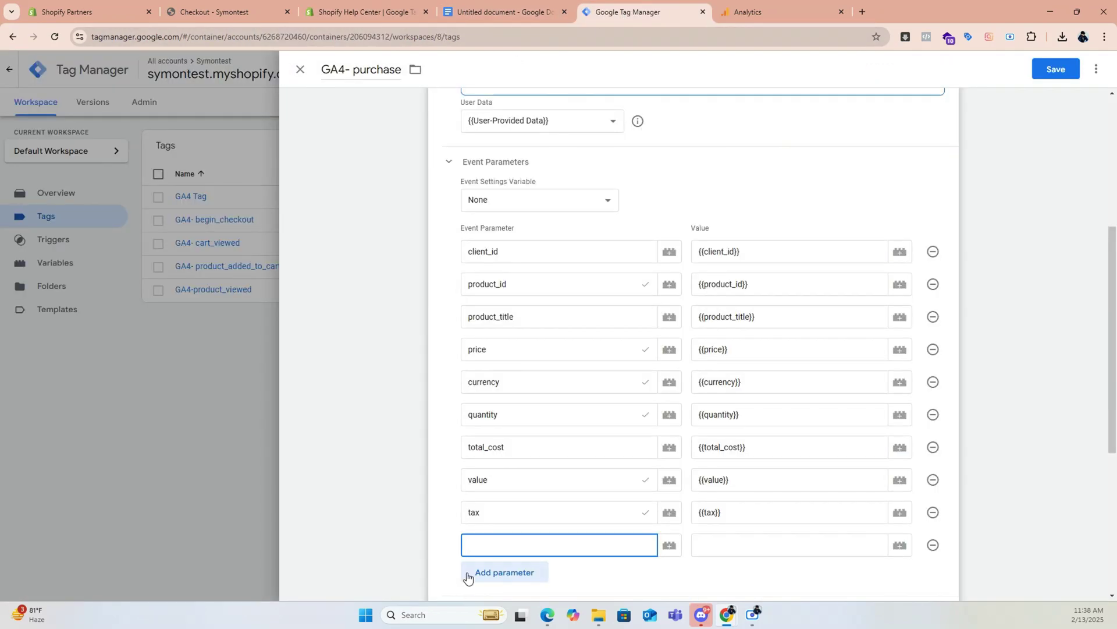
pyautogui.write('shipping')
pyautogui.click(734, 544)
pyautogui.write('{{s')
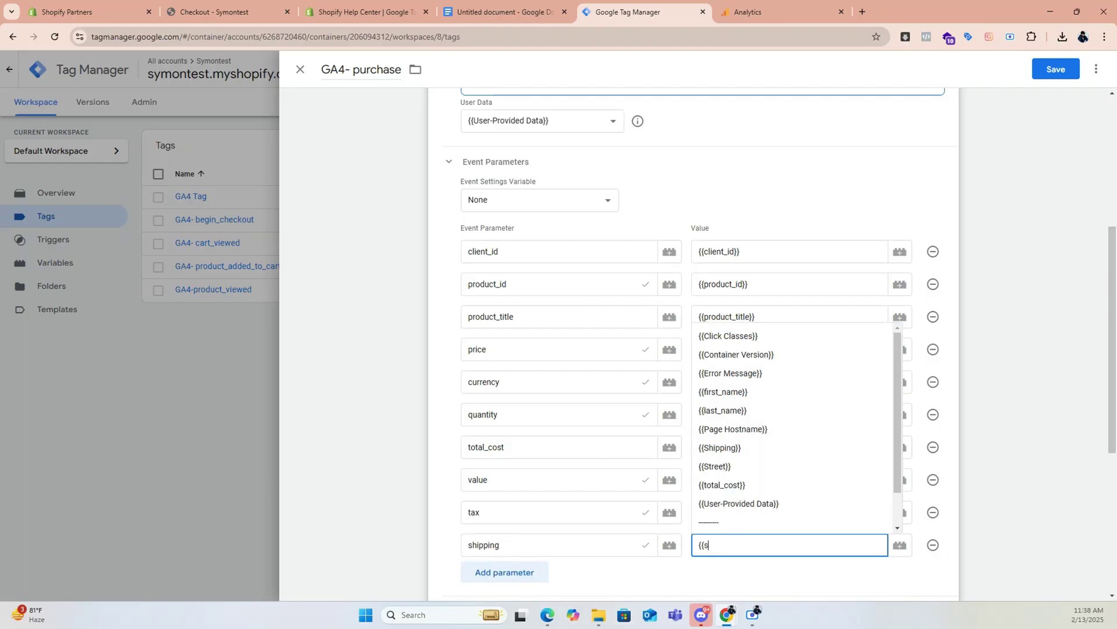
pyautogui.write('hi')
pyautogui.press('Escape')
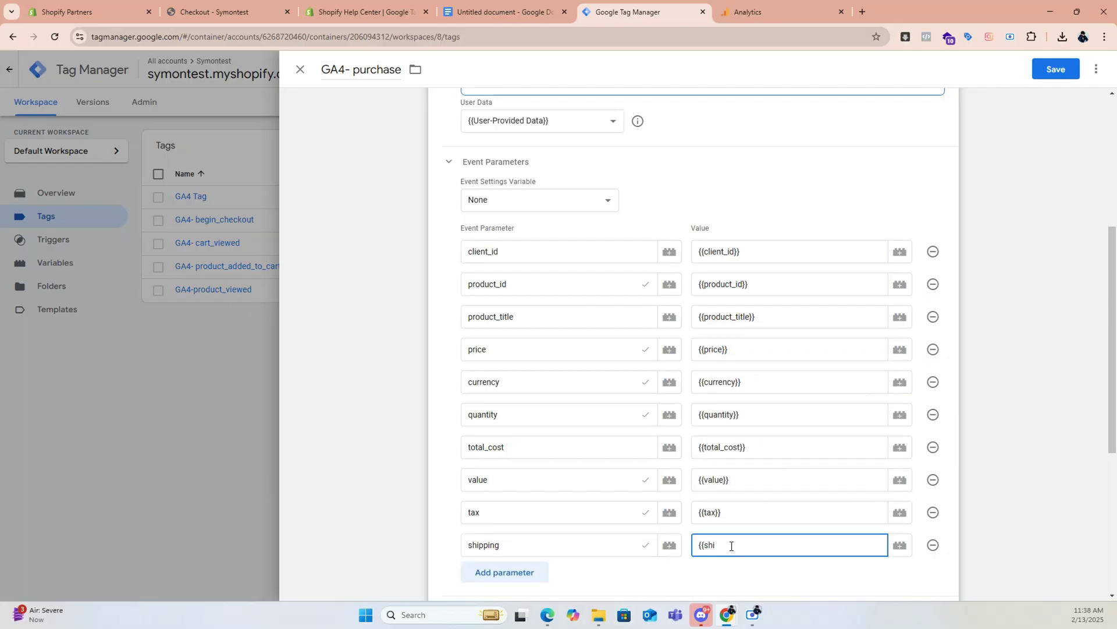
pyautogui.click(753, 575)
# Review the purchase tag's settings and save the tag
pyautogui.scroll(5, 712, 384)
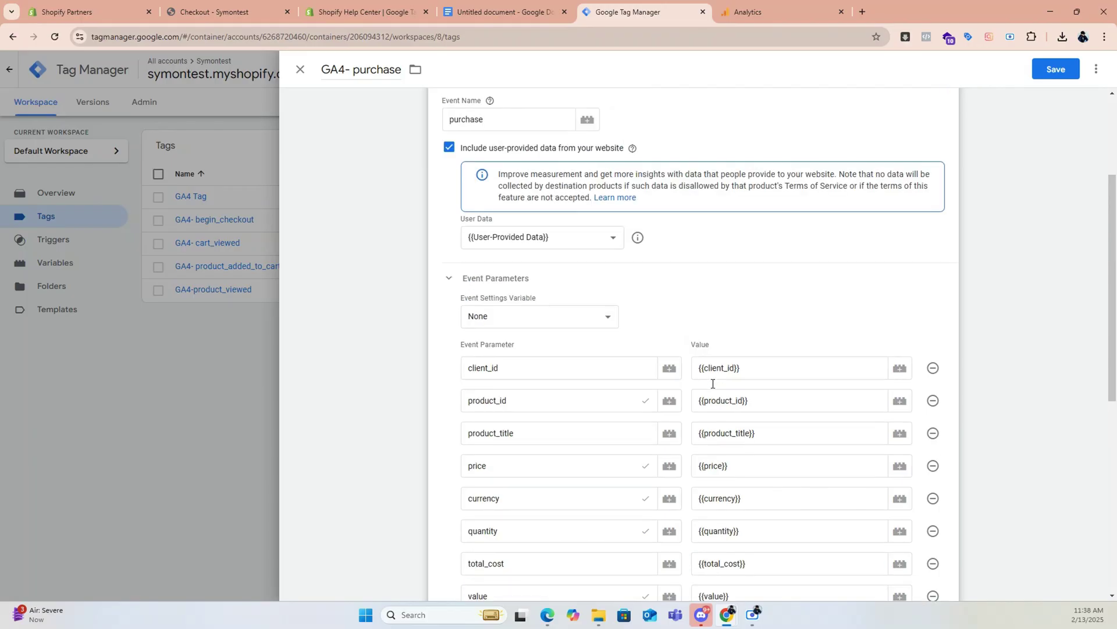
pyautogui.scroll(-10, 713, 383)
pyautogui.click(1055, 68)
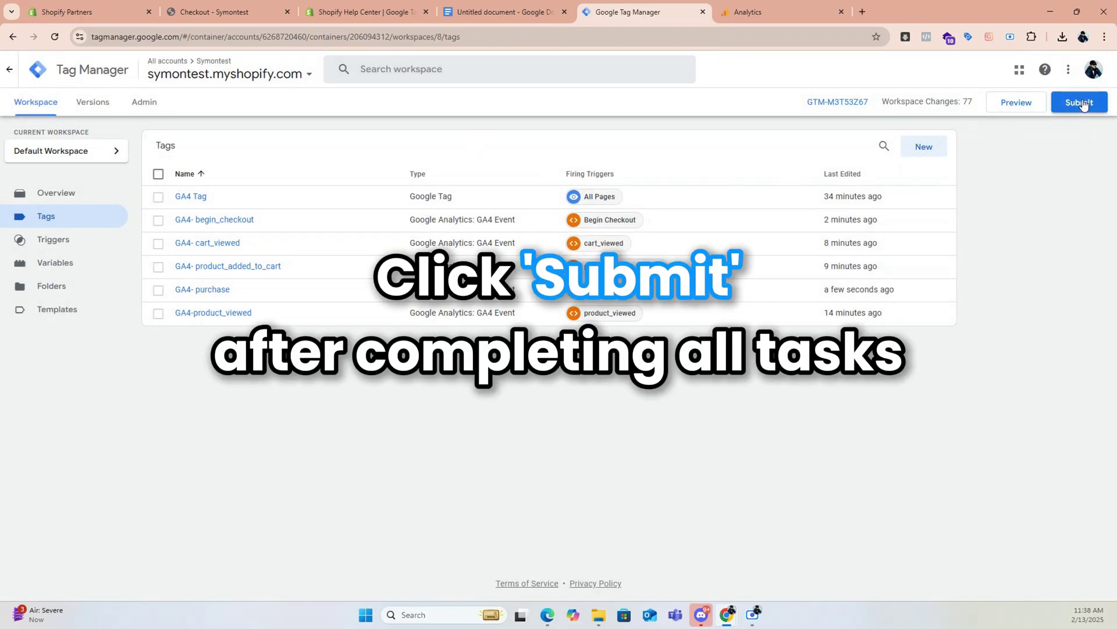
# Submit the workspace changes and publish them as a new container version without a version name
pyautogui.click(1078, 102)
pyautogui.click(1077, 78)
pyautogui.click(727, 411)
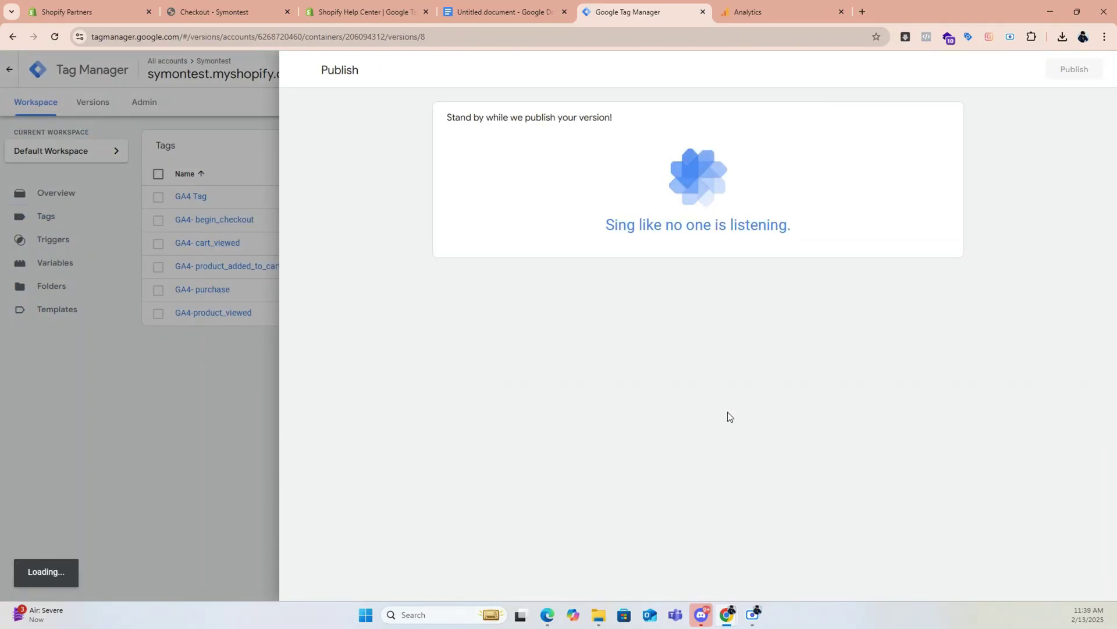
pyautogui.click(300, 70)
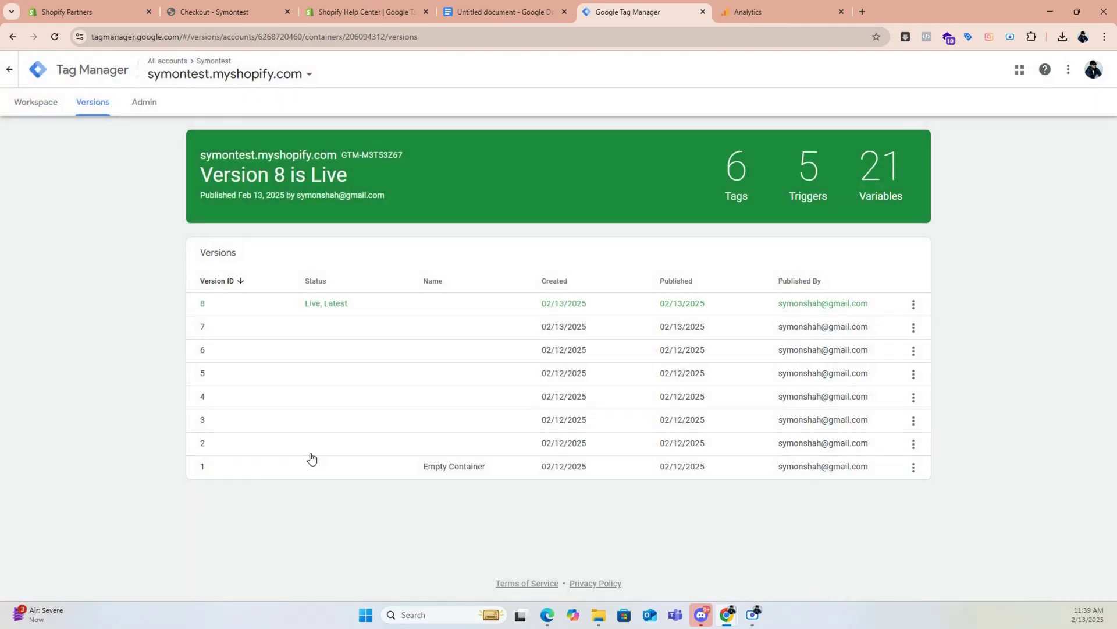
# Return to the container's workspace and switch to Google Analytics
pyautogui.click(36, 104)
pyautogui.click(751, 12)
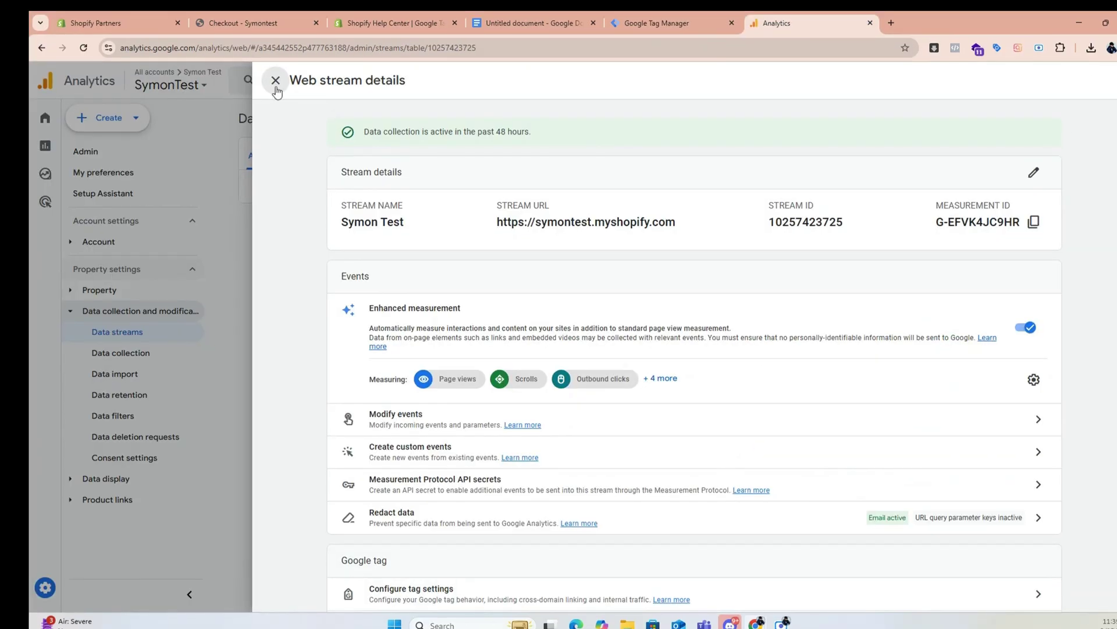
# Close the web stream details and open DebugView for the SymonTest property
pyautogui.click(246, 68)
pyautogui.click(106, 478)
pyautogui.scroll(-3, 105, 494)
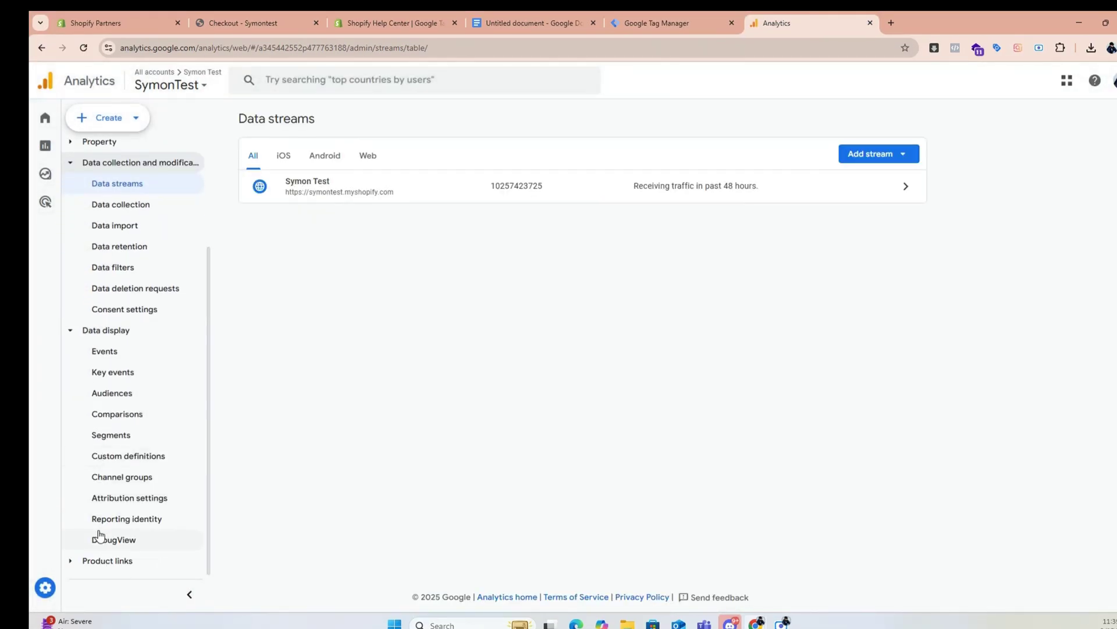
pyautogui.click(100, 536)
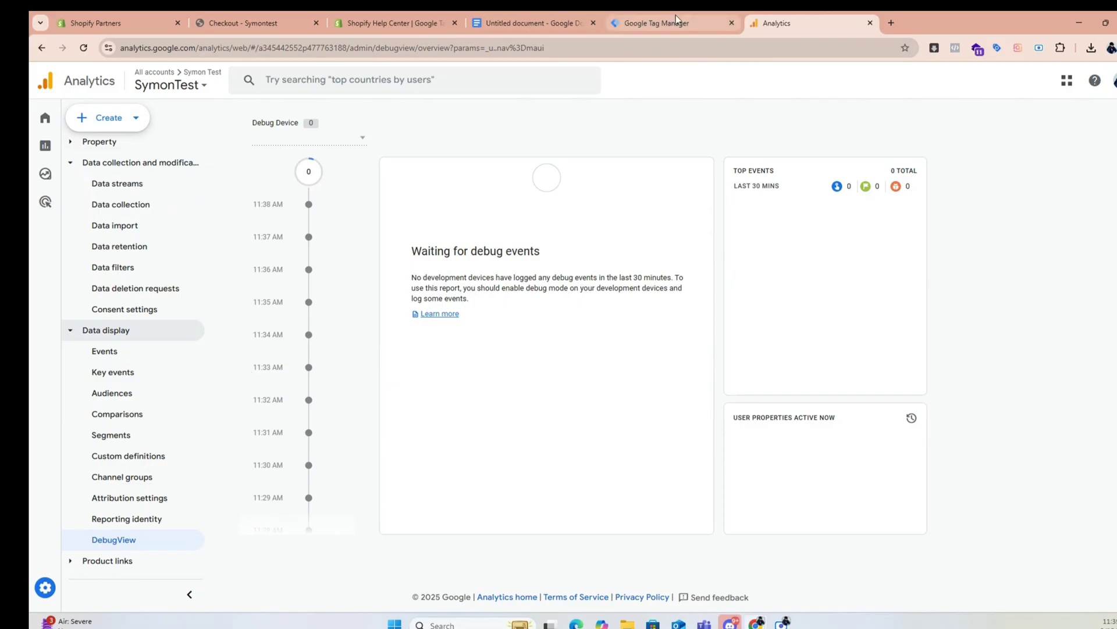
pyautogui.click(675, 15)
pyautogui.click(1022, 116)
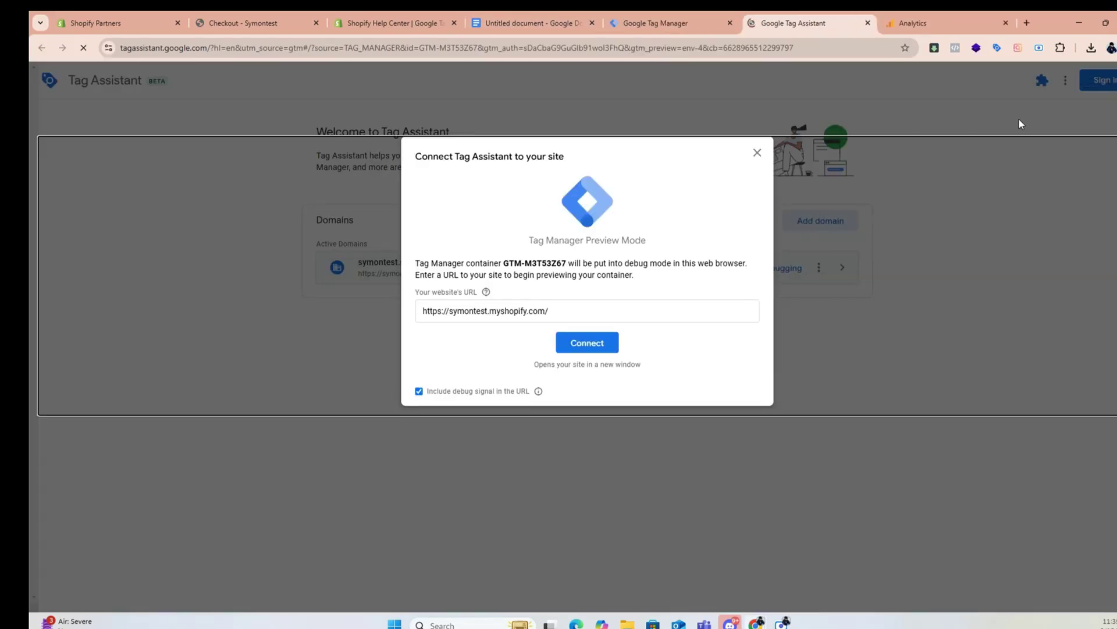
pyautogui.click(597, 342)
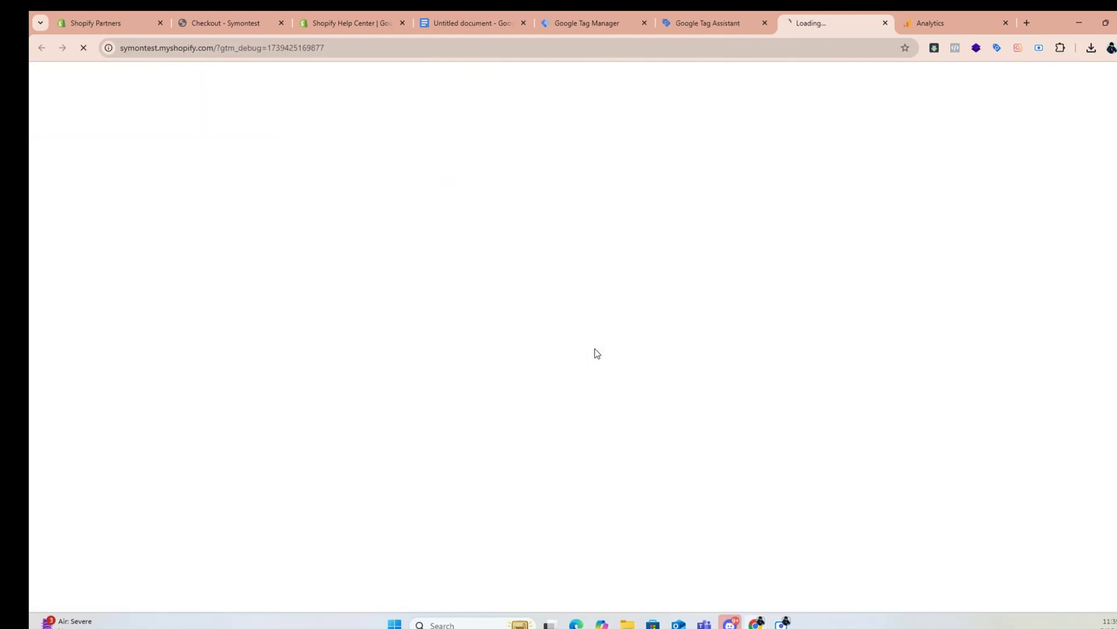
pyautogui.scroll(-5, 656, 300)
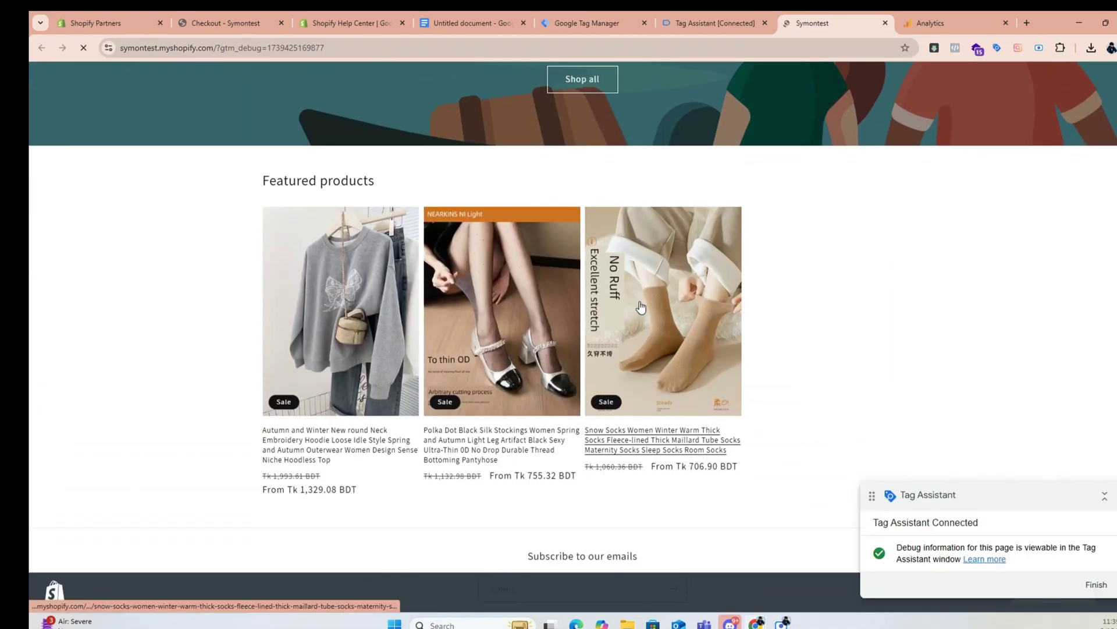
pyautogui.click(364, 320)
# Switch to Google Analytics and reload DebugView to check for debug events
pyautogui.click(976, 22)
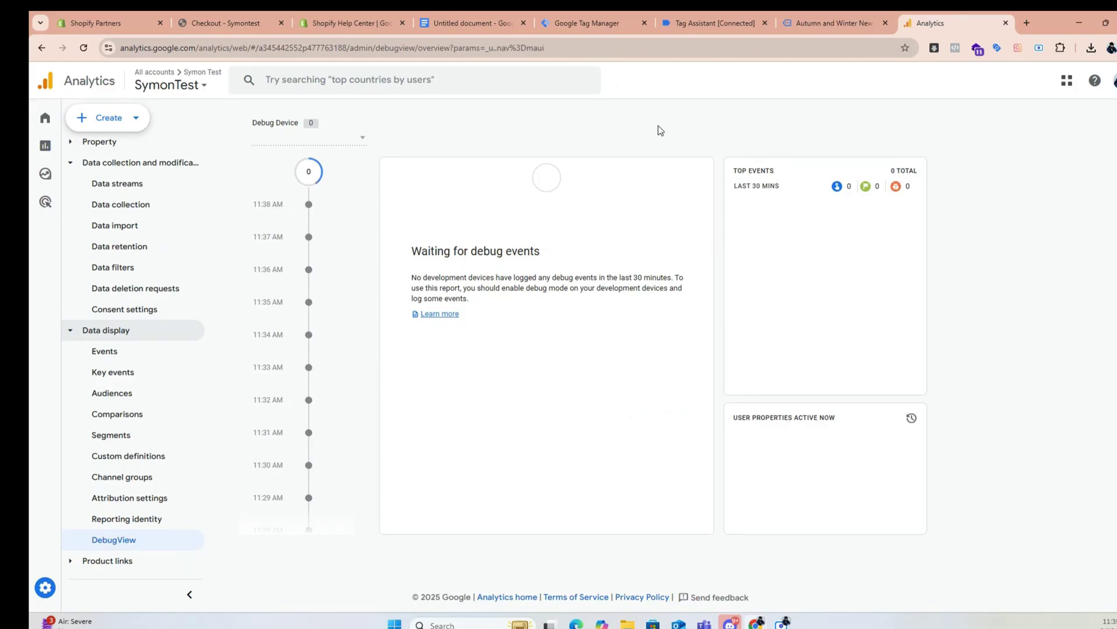
pyautogui.click(83, 48)
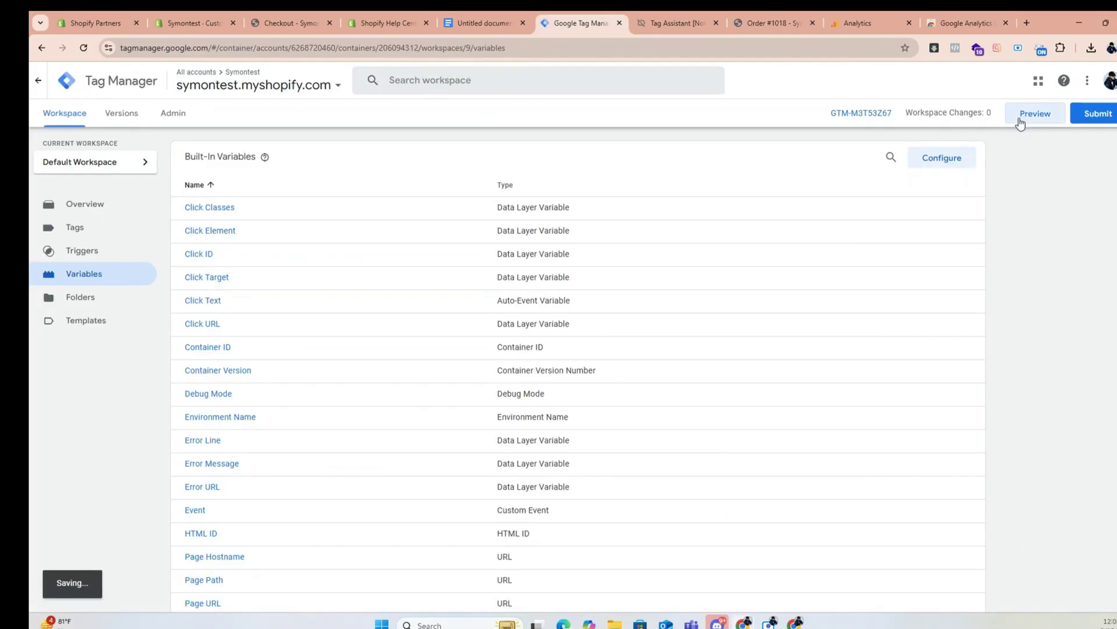
pyautogui.click(1017, 117)
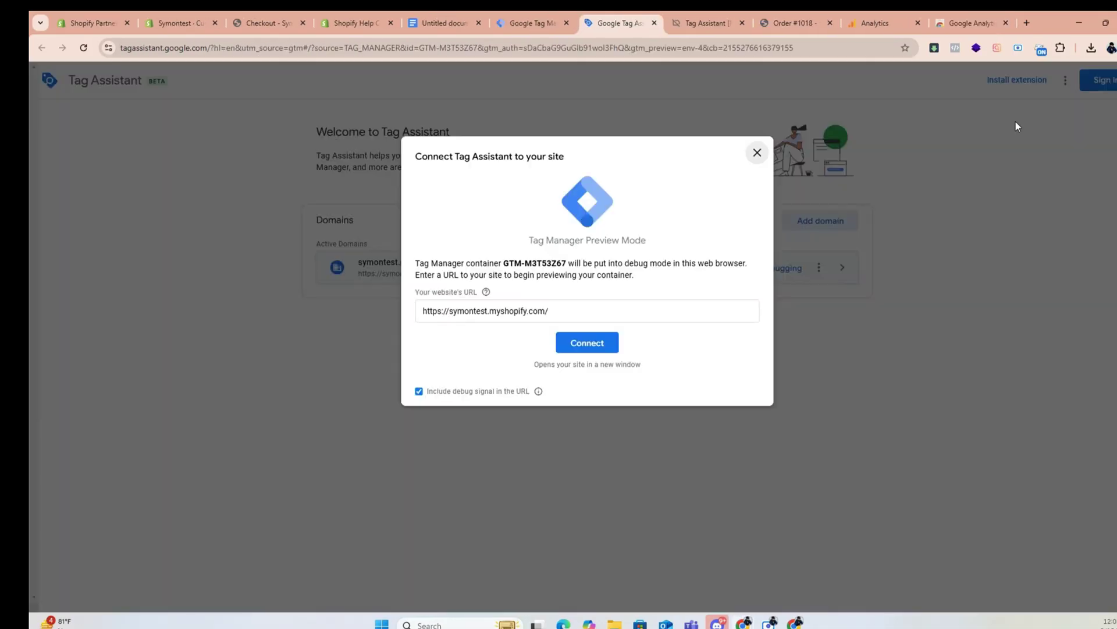
pyautogui.click(583, 344)
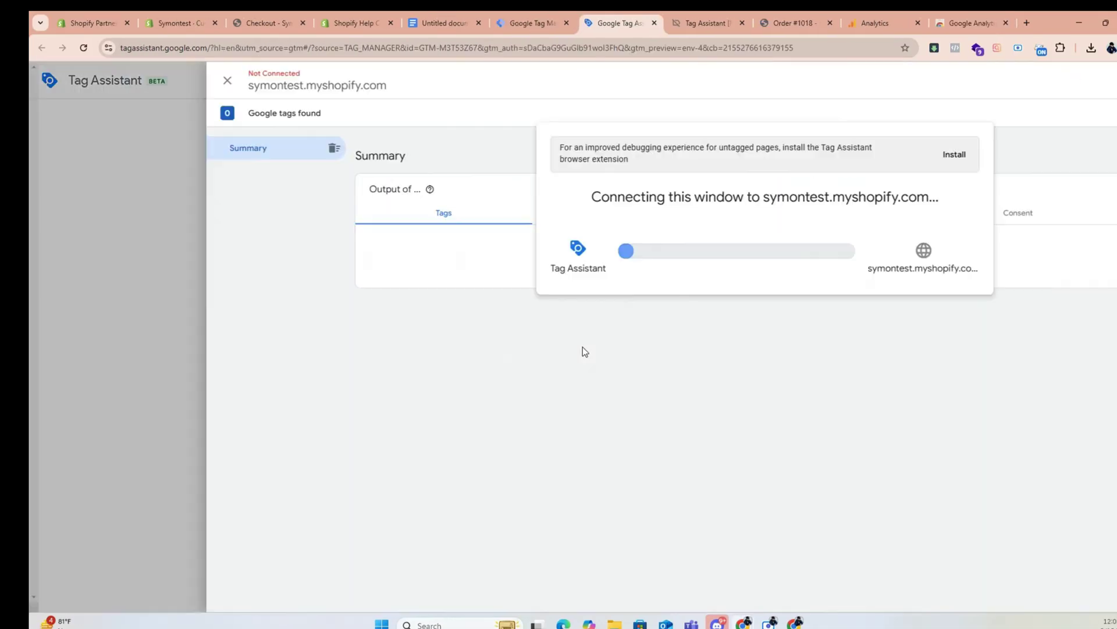
pyautogui.scroll(-5, 577, 278)
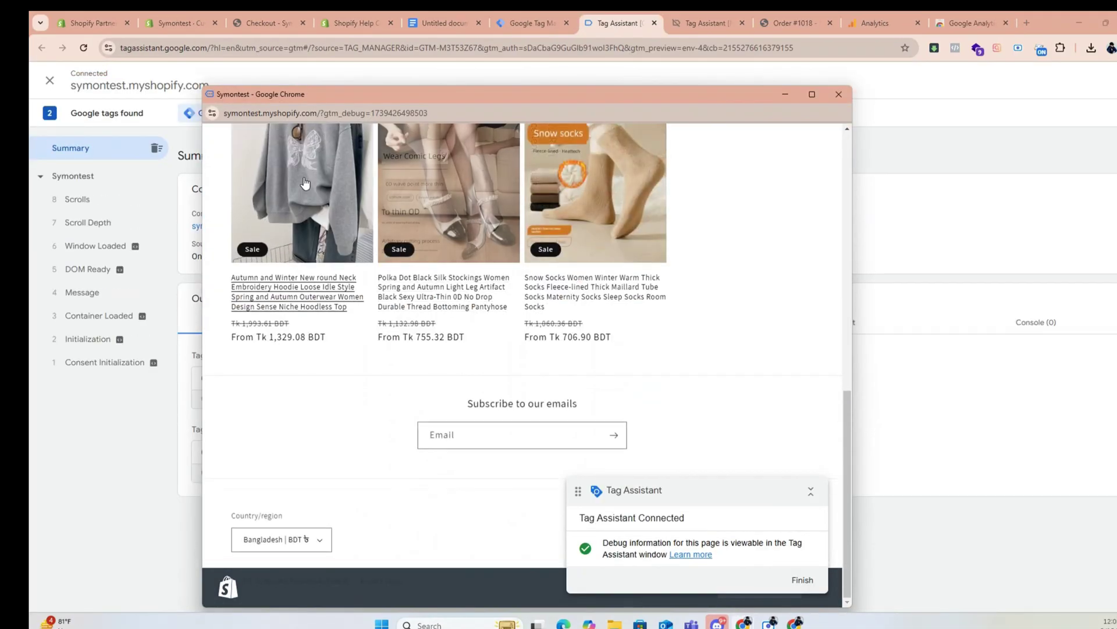
pyautogui.click(299, 198)
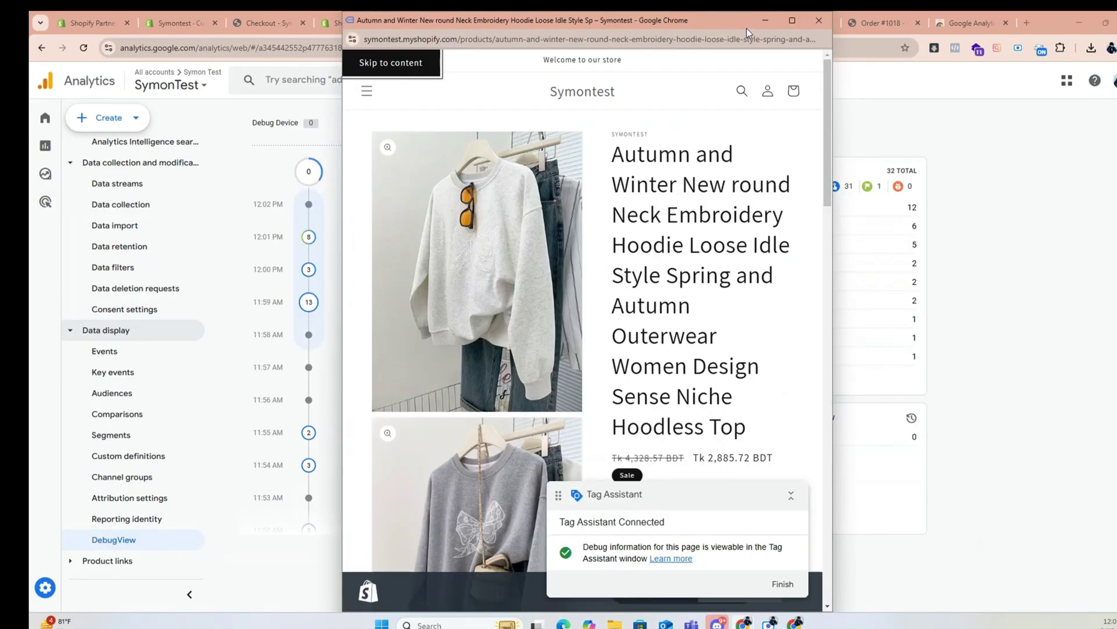
# Add the embroidery hoodie to the cart and close the product_viewed event details in DebugView
pyautogui.scroll(-10, 699, 329)
pyautogui.scroll(4, 699, 329)
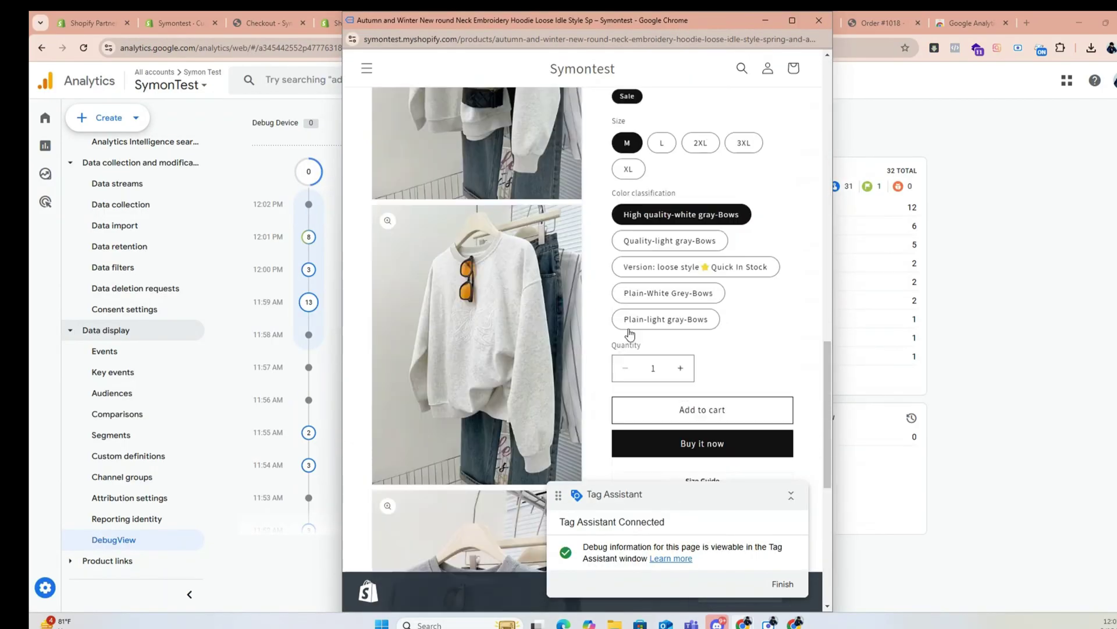
pyautogui.scroll(-2, 698, 329)
pyautogui.click(703, 274)
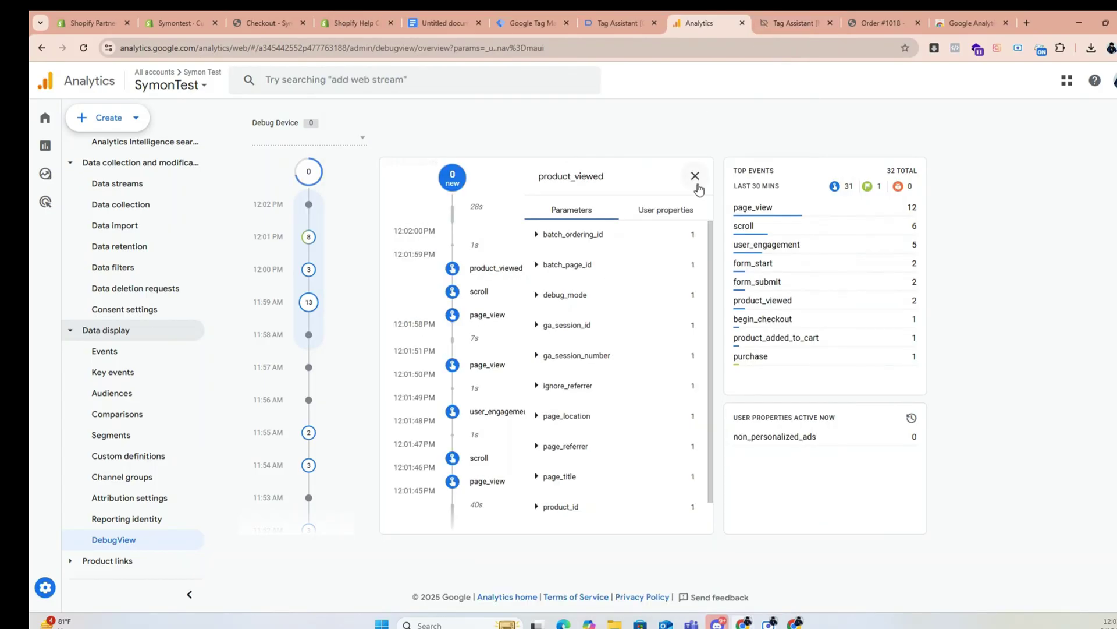
pyautogui.click(695, 176)
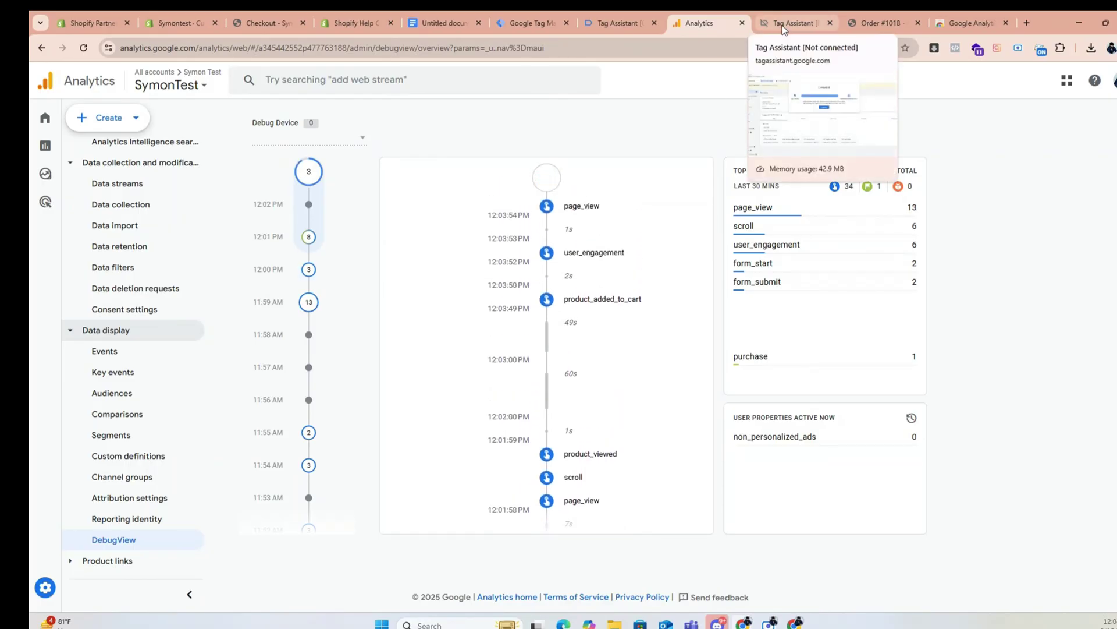
# Proceed from the store's shopping cart to checkout and move the checkout window aside to uncover the DebugView event stream
pyautogui.moveTo(795, 622)
pyautogui.click(954, 538)
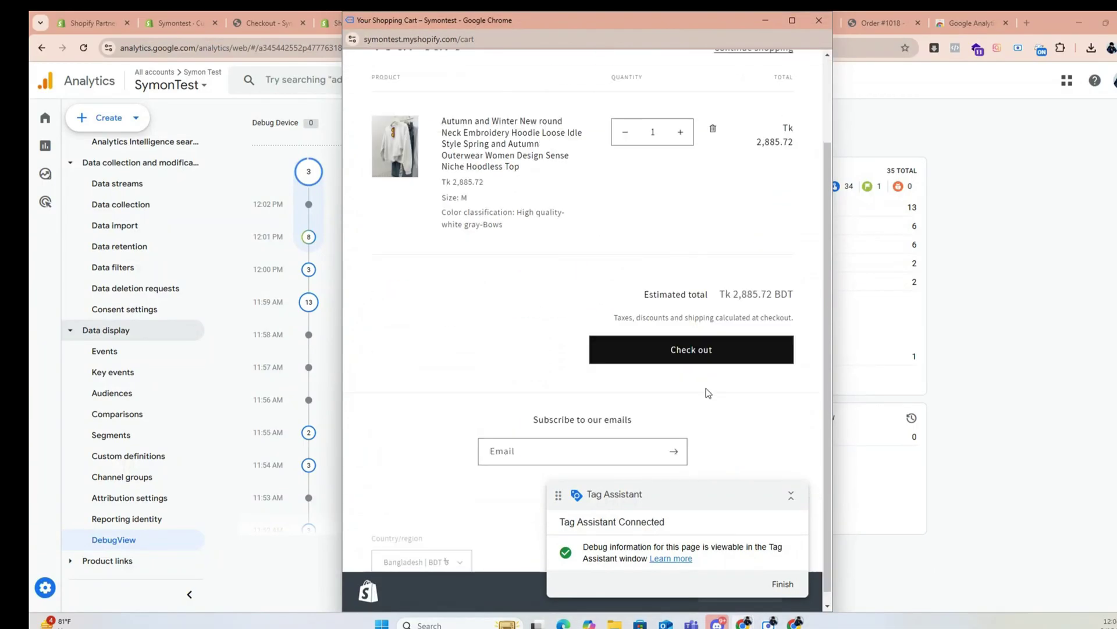
pyautogui.click(699, 345)
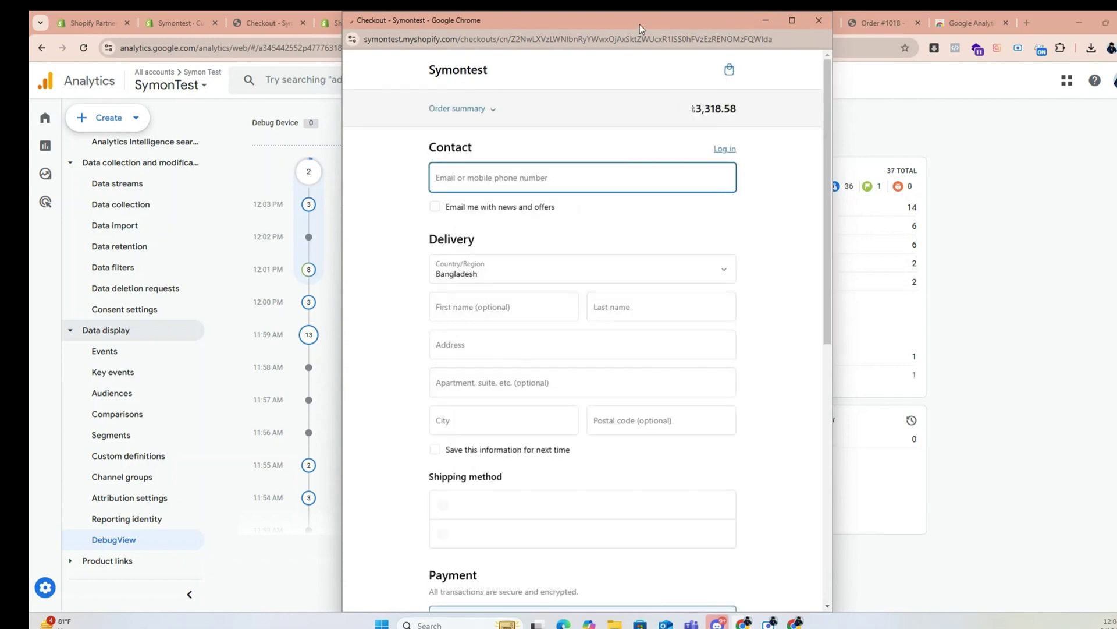
pyautogui.moveTo(640, 28); pyautogui.dragTo(851, 166)
# Fill in the customer's contact e-mail, first name, last name and street address on the checkout form
pyautogui.click(786, 314)
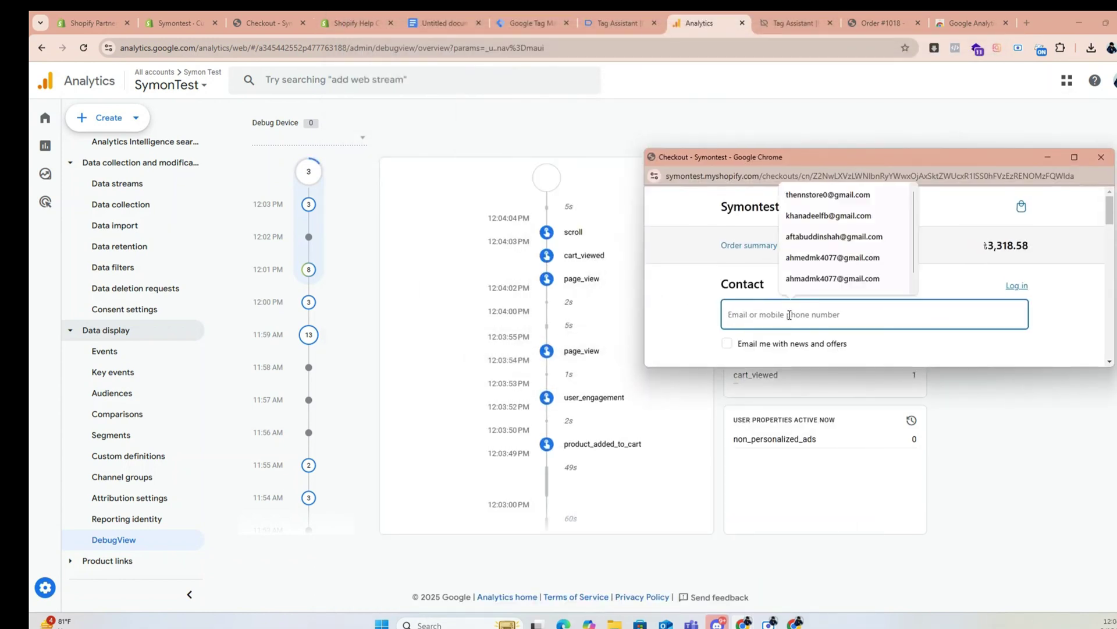
pyautogui.click(832, 200)
pyautogui.scroll(-5, 756, 303)
pyautogui.click(790, 278)
pyautogui.press('Down')
pyautogui.press('Return')
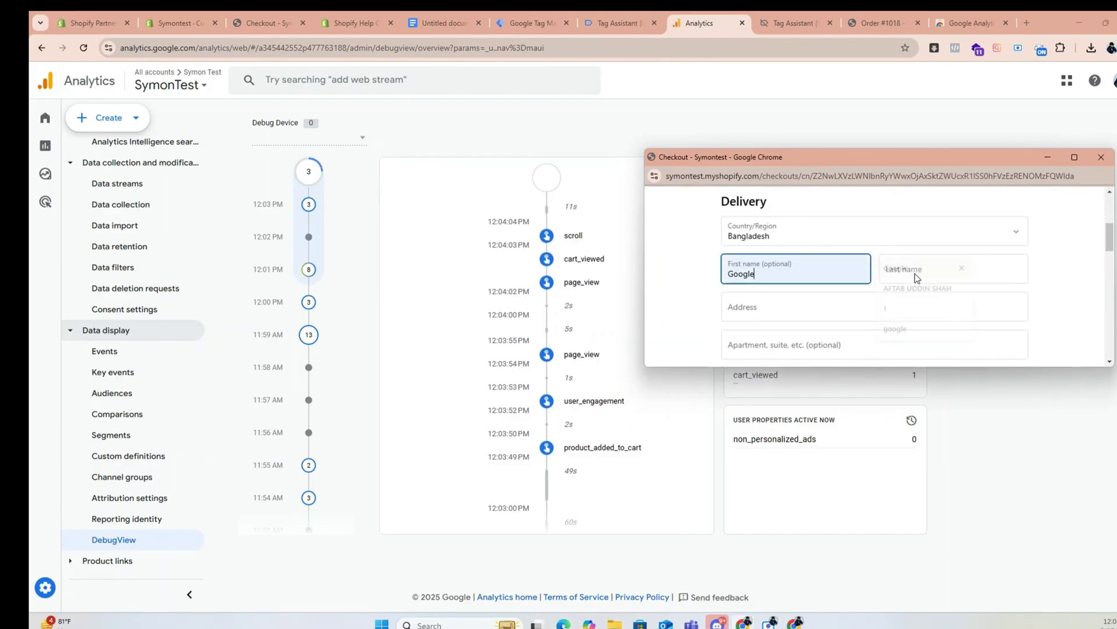
pyautogui.press('Tab')
pyautogui.write('Test')
pyautogui.press('Tab')
pyautogui.write('we')
pyautogui.scroll(-2, 790, 314)
pyautogui.scroll(-4, 790, 314)
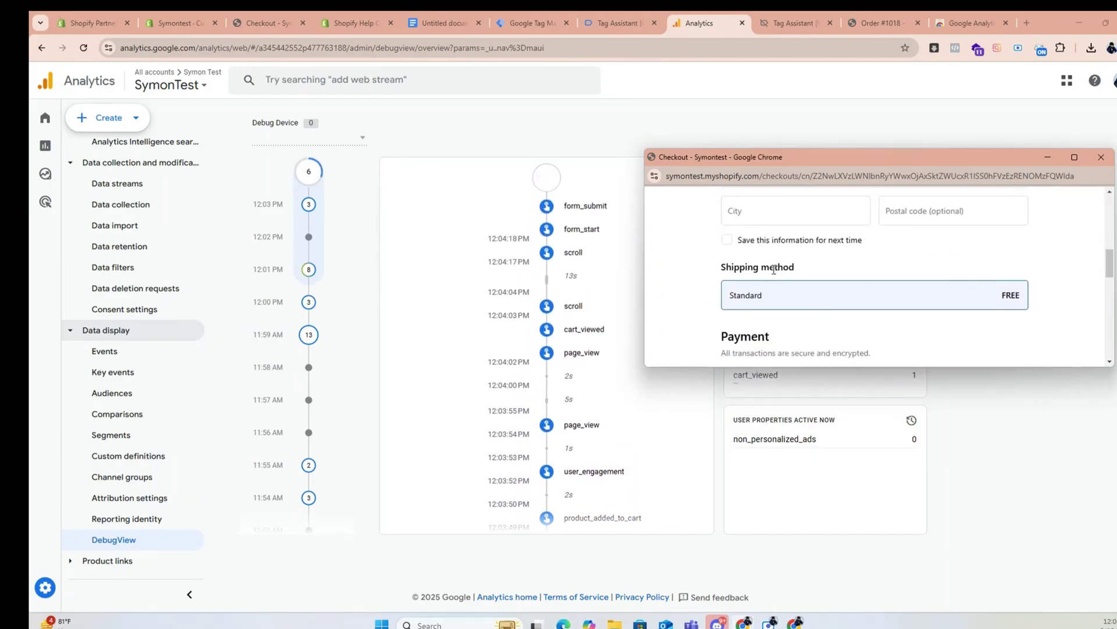
# Enter the test credit card's number, expiration date and security code, and submit the payment
pyautogui.click(775, 281)
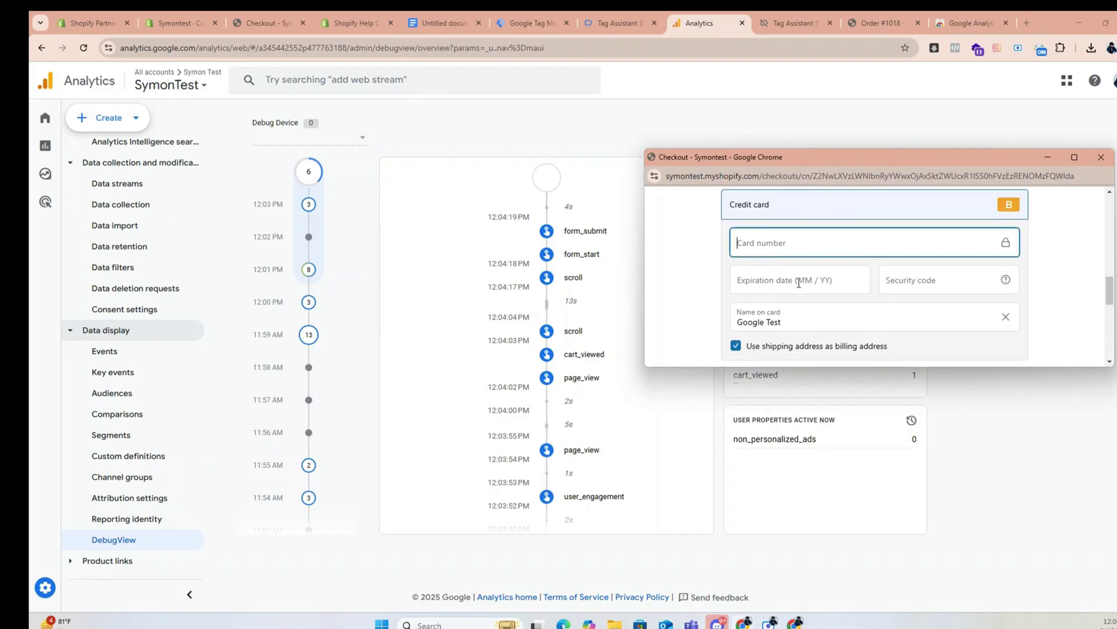
pyautogui.write('1')
pyautogui.click(784, 281)
pyautogui.write('012')
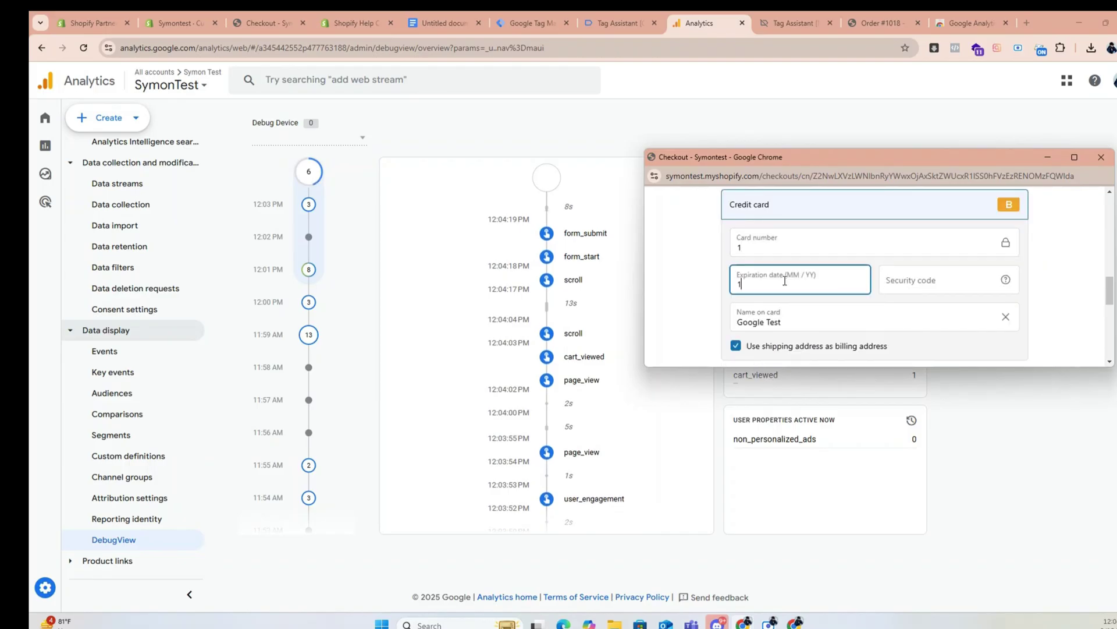
pyautogui.write('123')
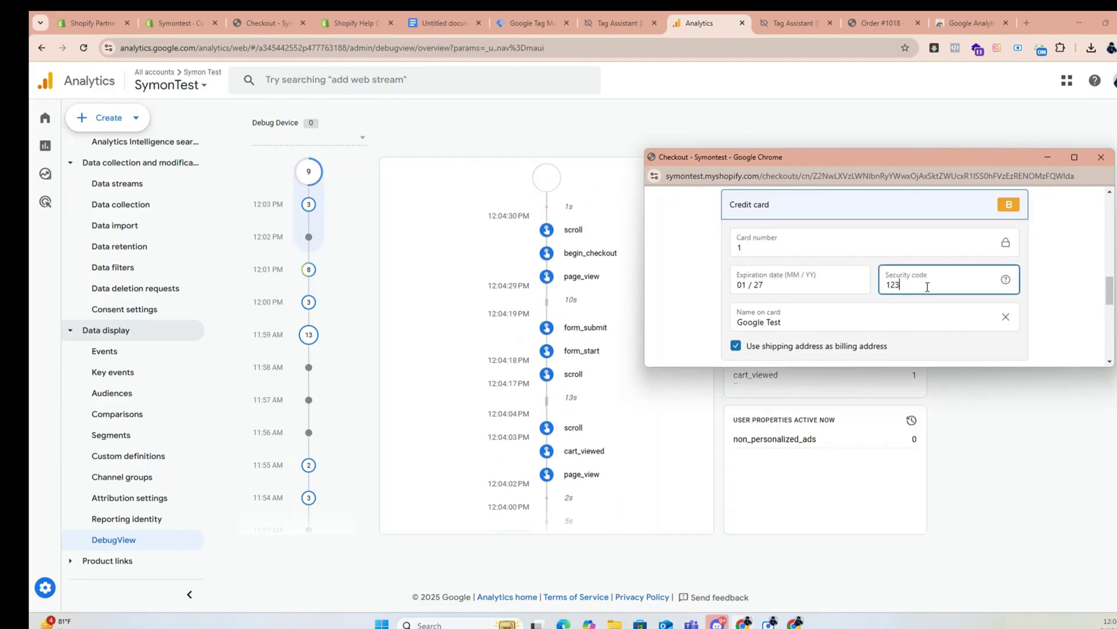
pyautogui.scroll(-5, 785, 308)
pyautogui.click(916, 344)
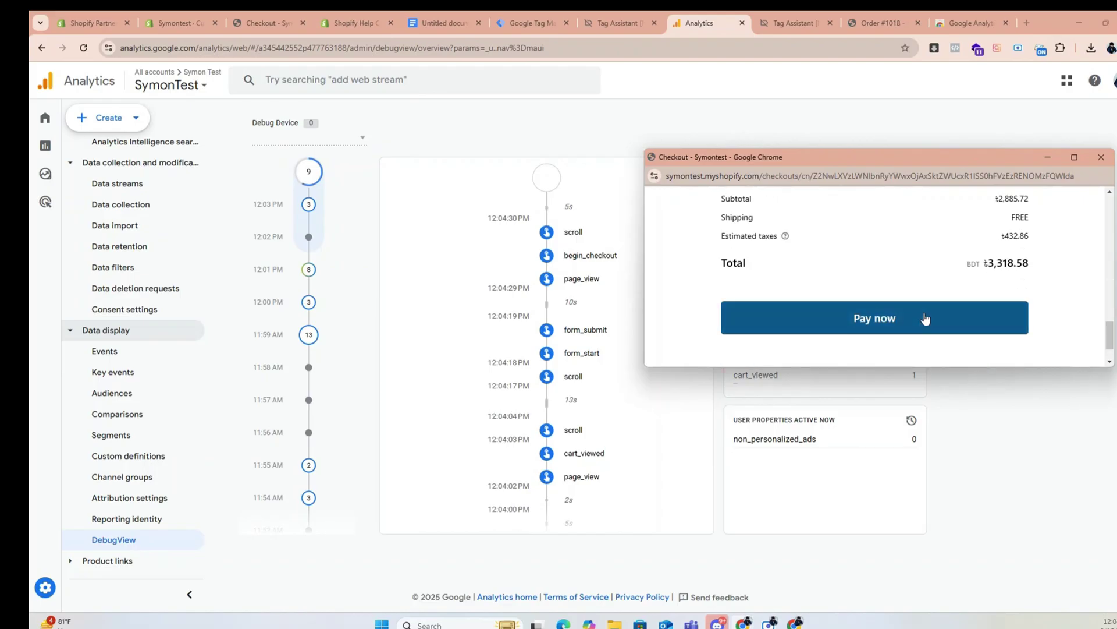
# Fill in the delivery city and postal code with a saved suggestion, pay for the order and minimize the store's confirmation window
pyautogui.click(783, 235)
pyautogui.click(806, 255)
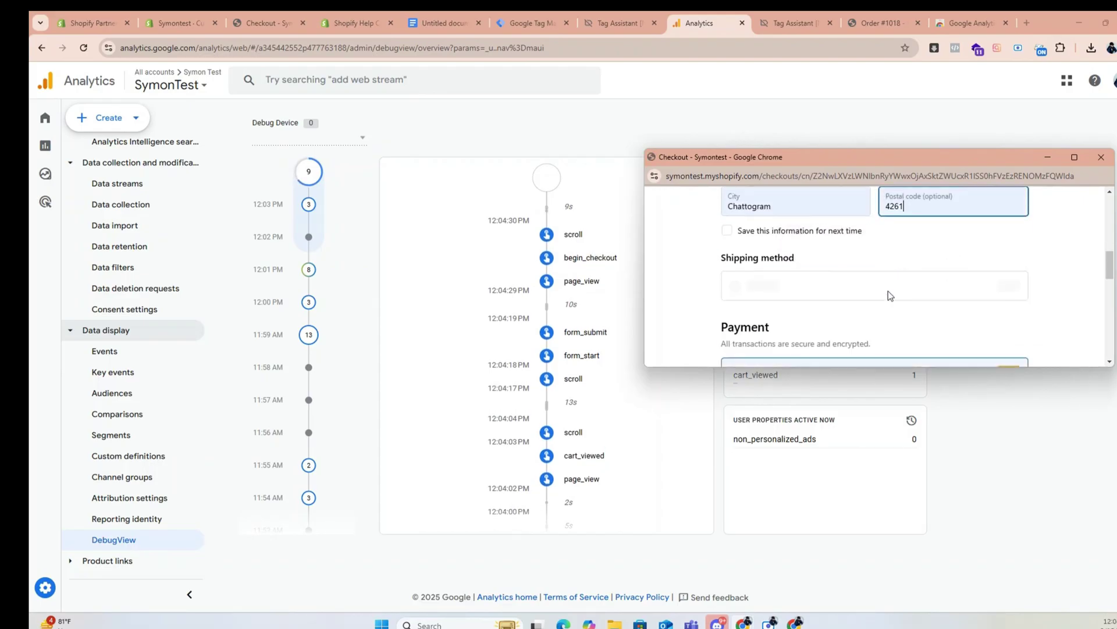
pyautogui.scroll(-5, 888, 292)
pyautogui.click(884, 274)
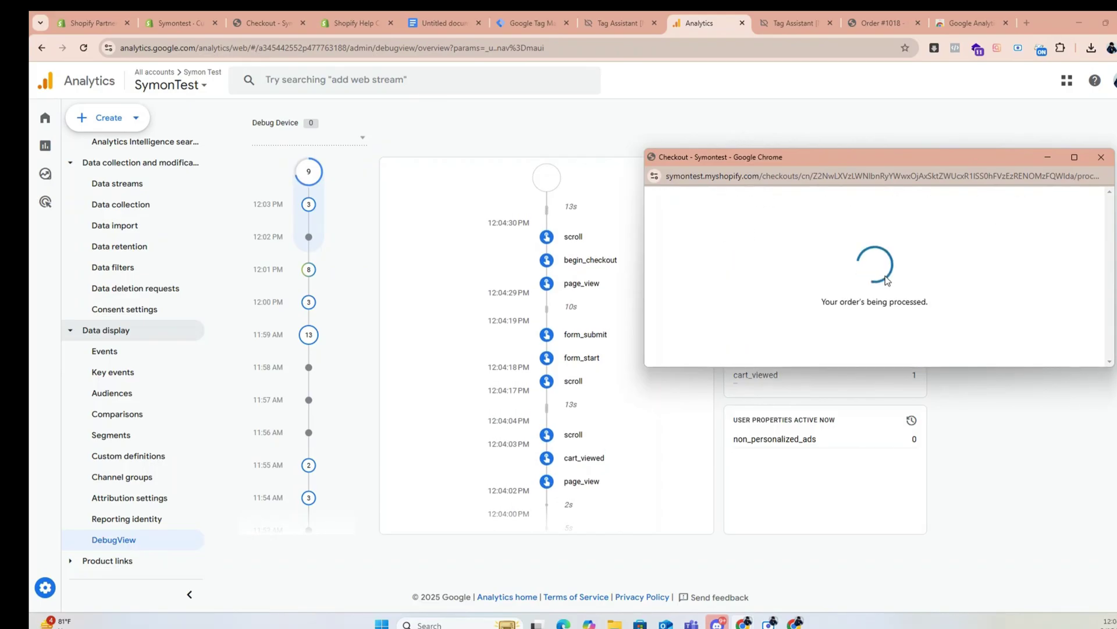
pyautogui.click(1074, 157)
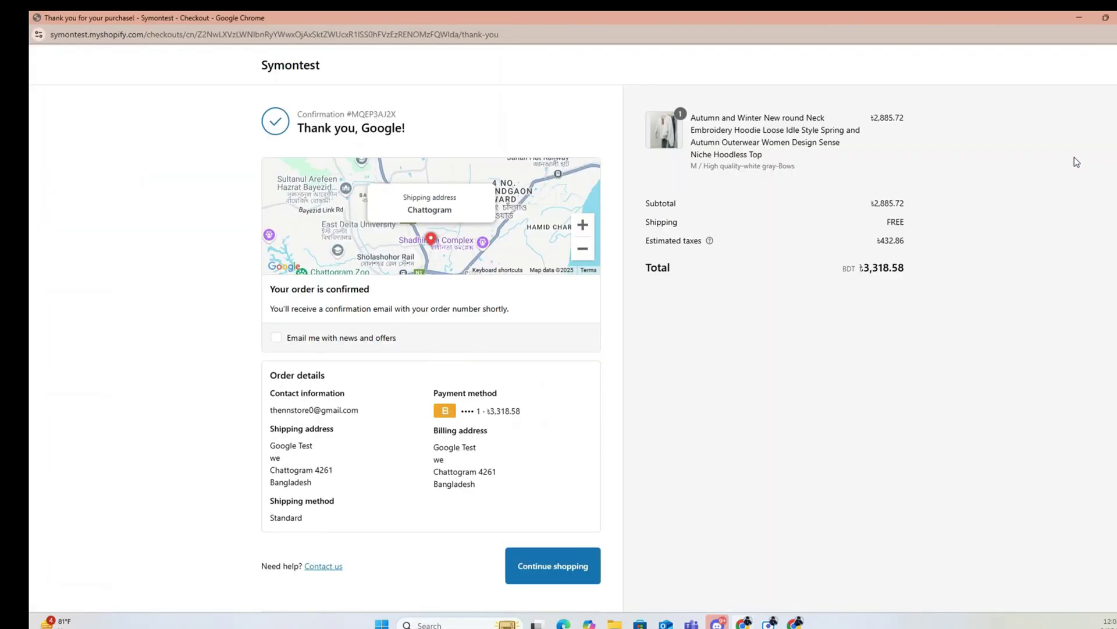
pyautogui.click(1077, 18)
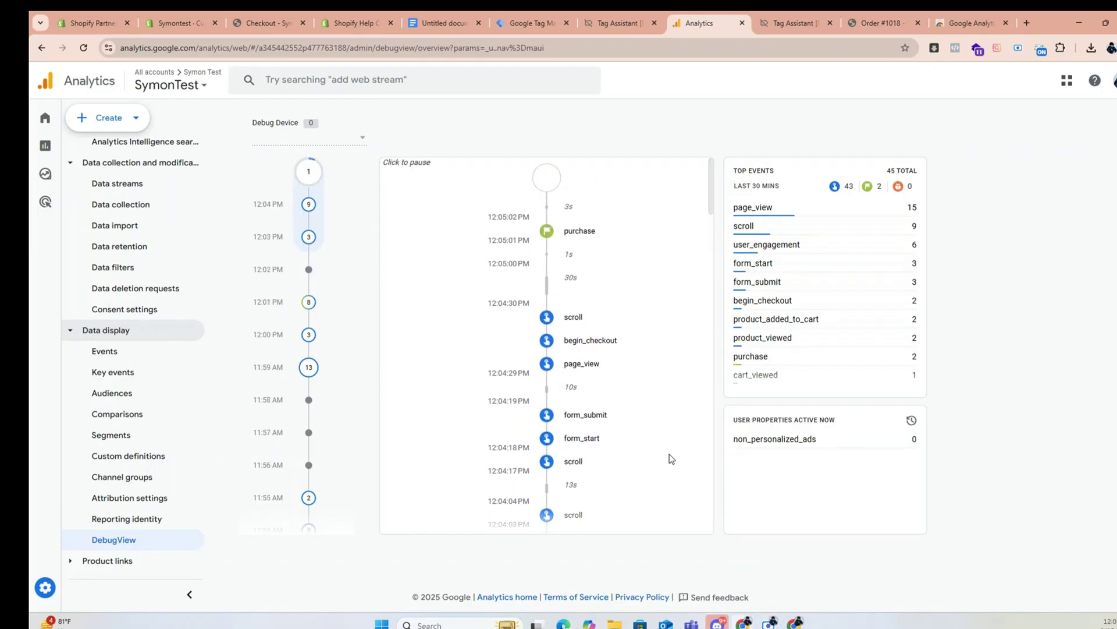
# Examine the purchase event's parameters in DebugView, including batch_page_id, page_location, page_title and tax, and its user properties
pyautogui.click(582, 233)
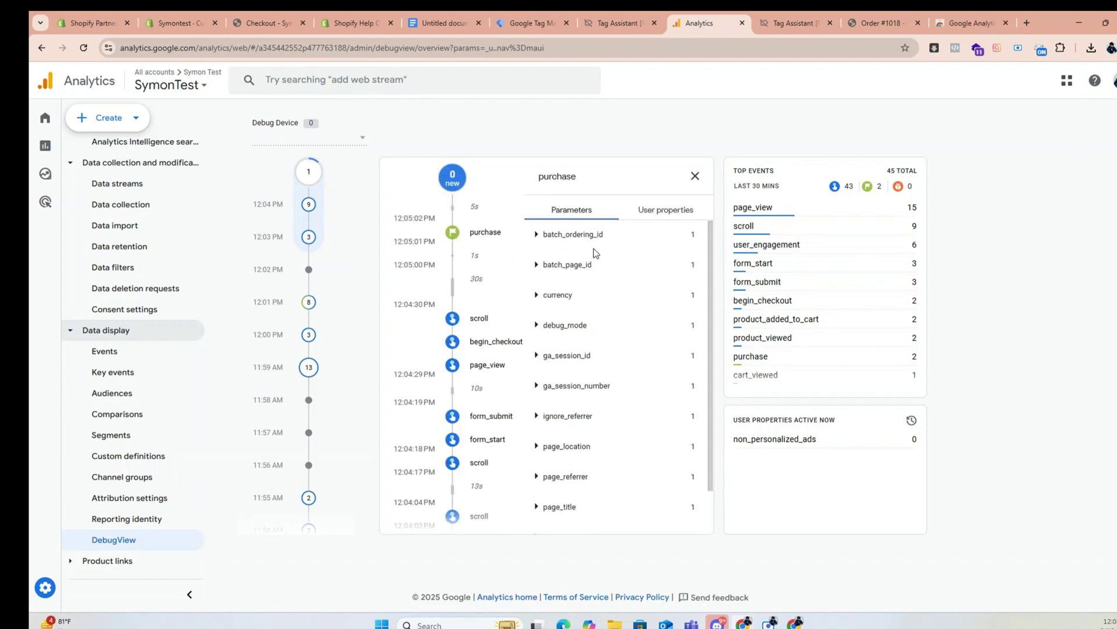
pyautogui.click(542, 297)
pyautogui.click(538, 295)
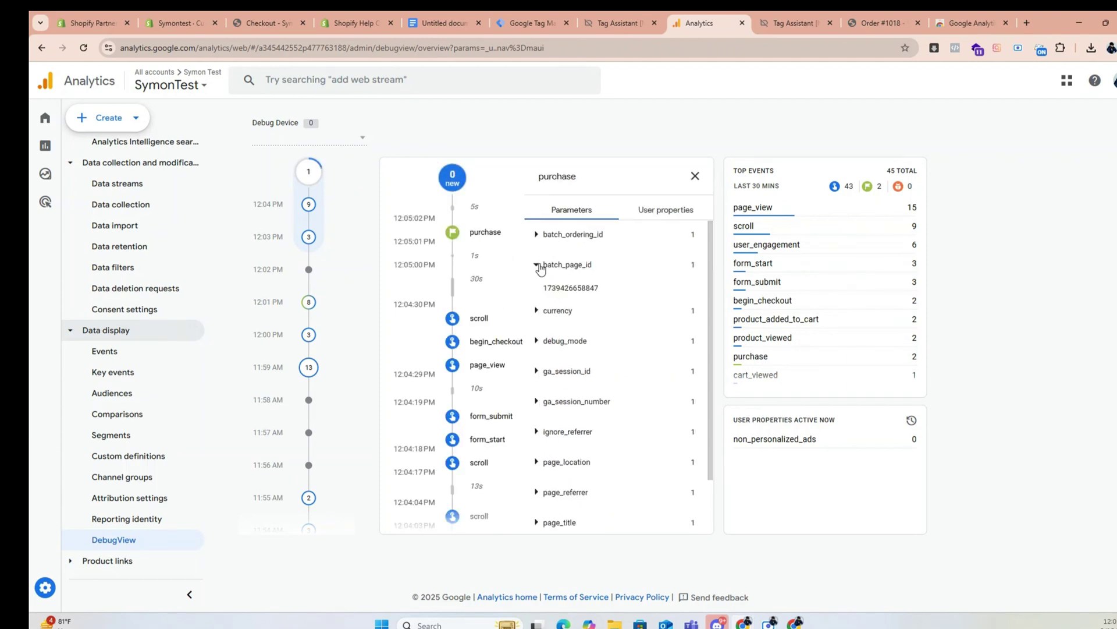
pyautogui.scroll(-1, 538, 344)
pyautogui.click(538, 397)
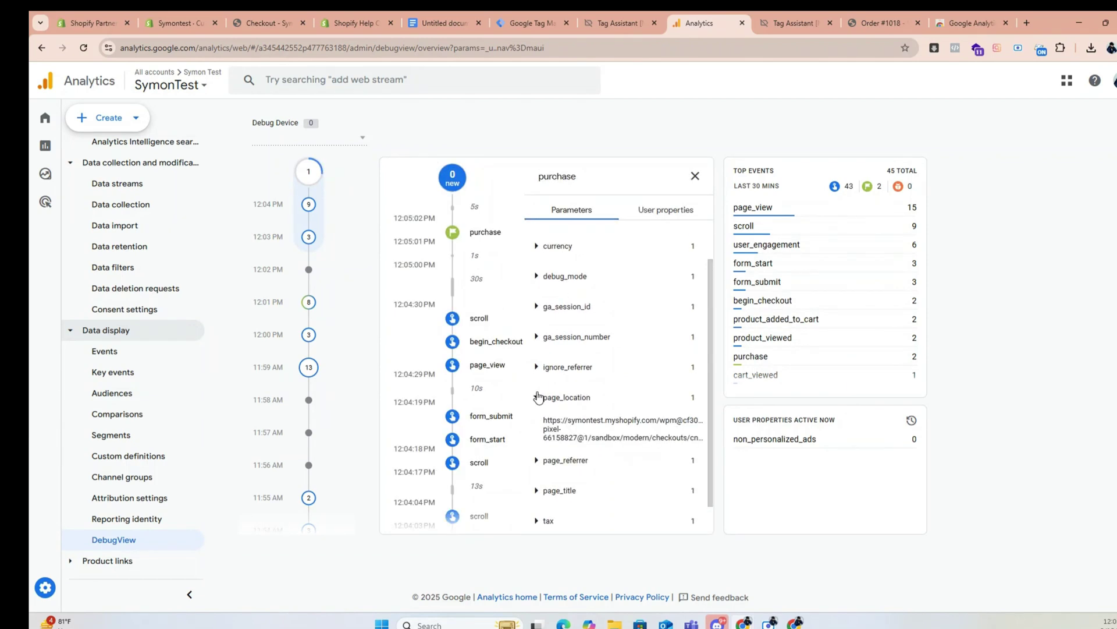
pyautogui.click(538, 398)
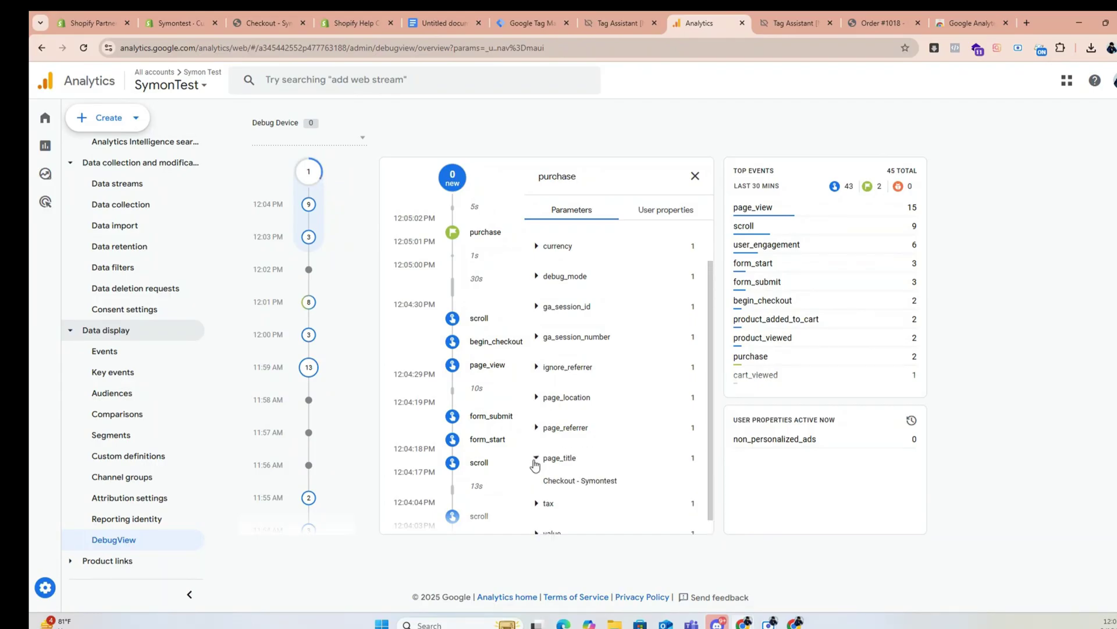
pyautogui.scroll(-1, 575, 501)
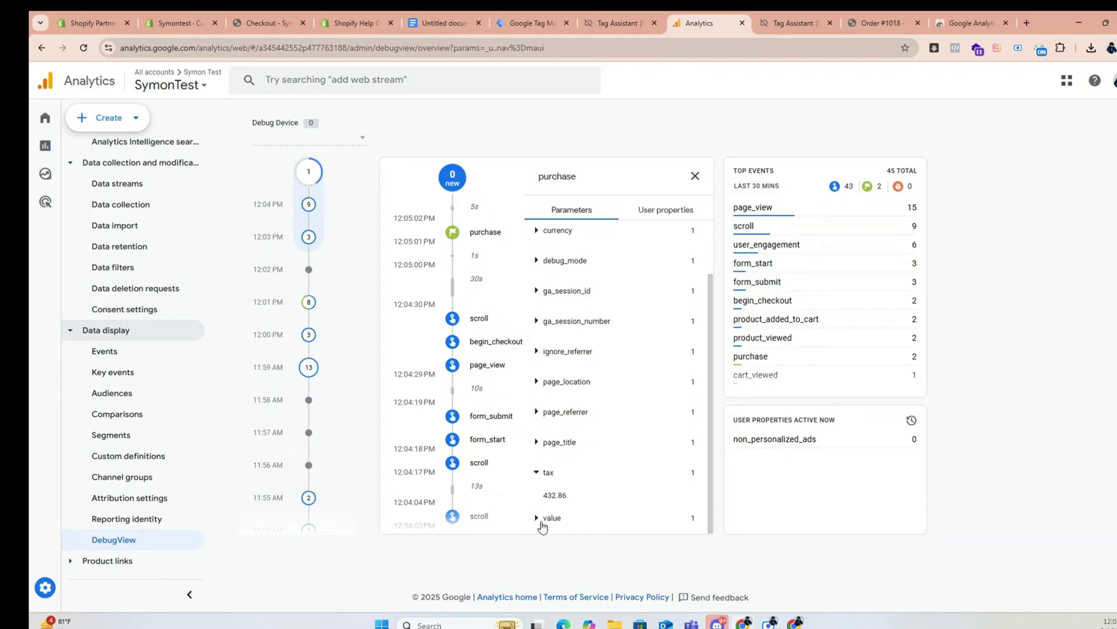
pyautogui.click(657, 210)
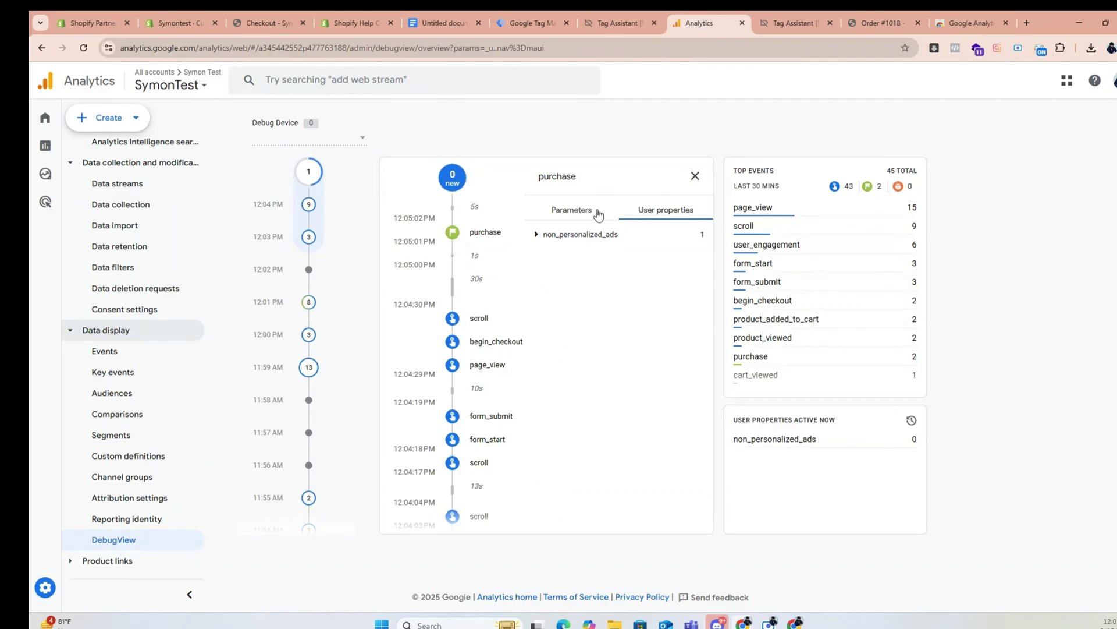
pyautogui.click(597, 215)
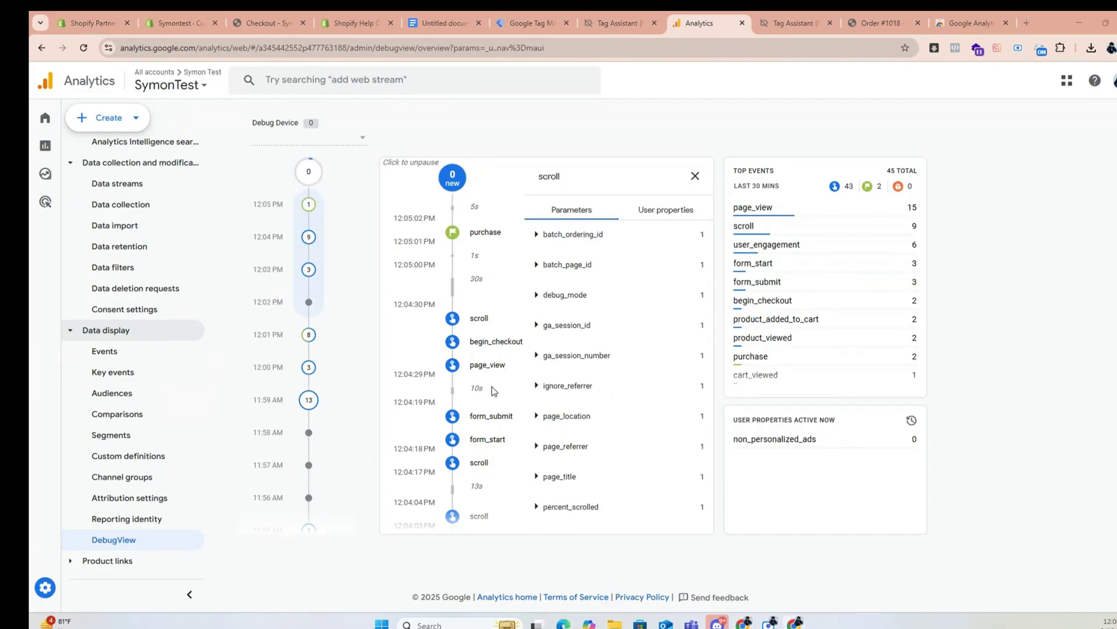
pyautogui.moveTo(778, 625)
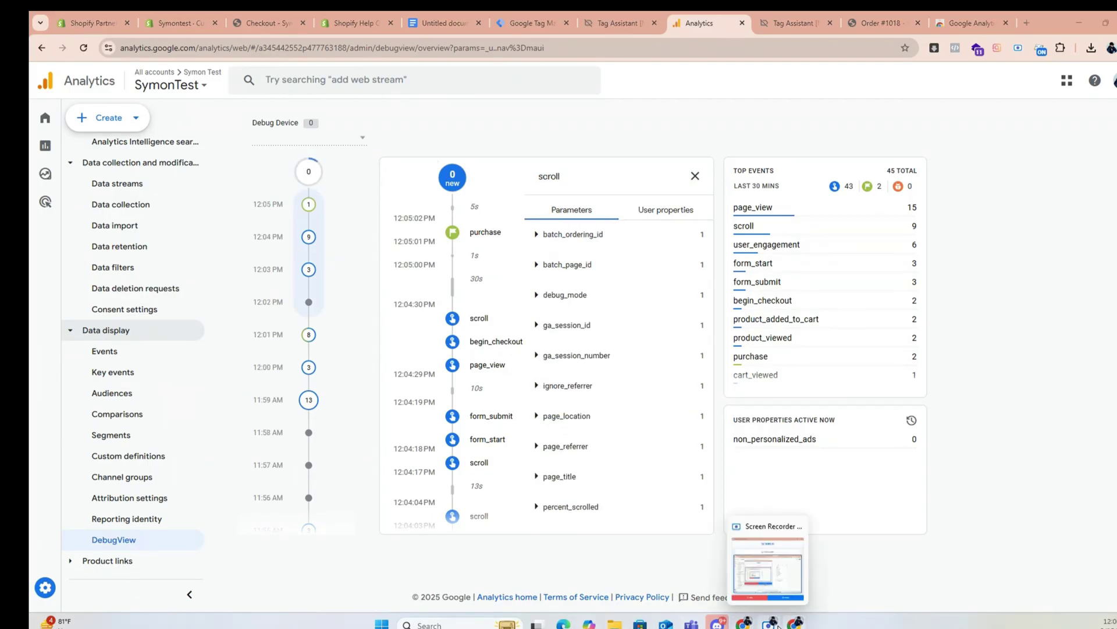
# Inspect the begin_checkout event's parameters and user properties in DebugView
pyautogui.click(695, 176)
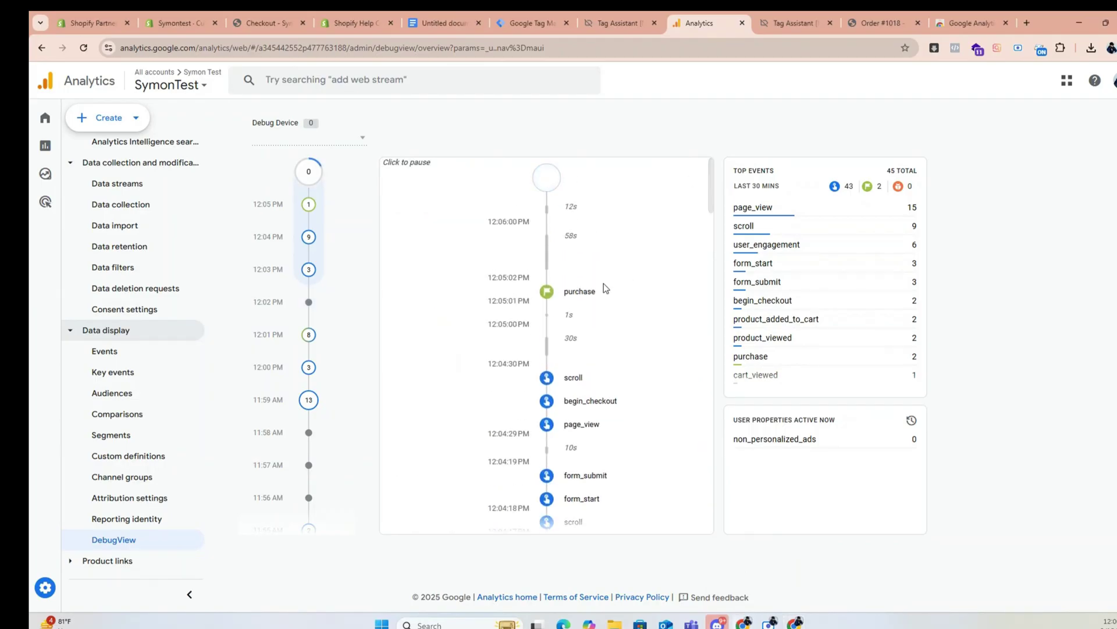
pyautogui.click(586, 401)
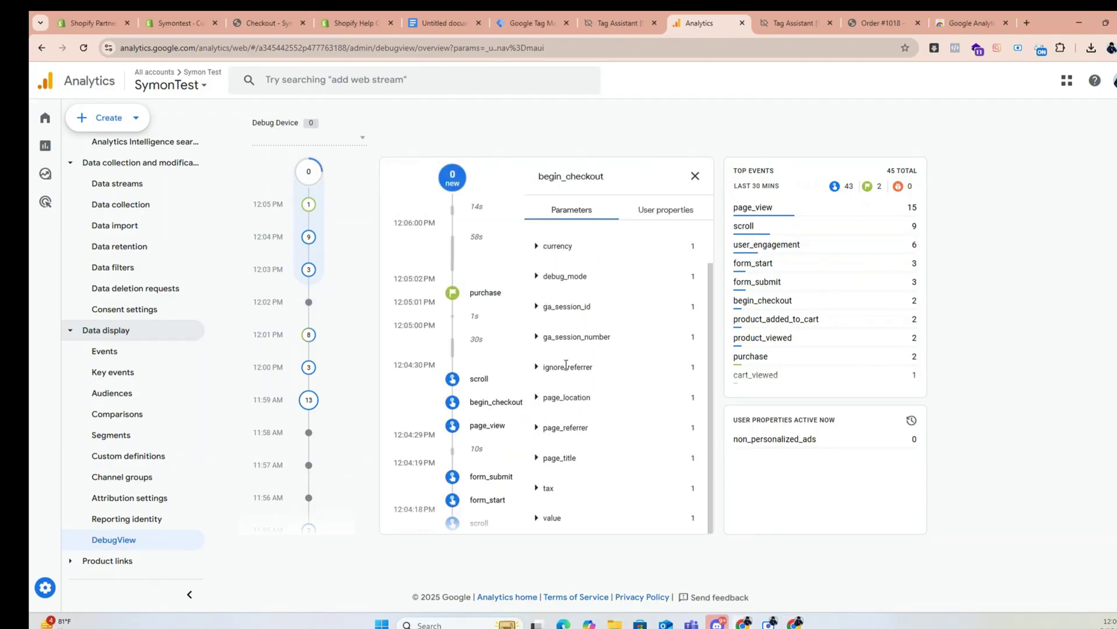
pyautogui.click(633, 210)
pyautogui.click(571, 210)
# Switch to Tag Manager and open the GA4- purchase tag for editing
pyautogui.hotkey('ctrl', '6')
pyautogui.click(48, 233)
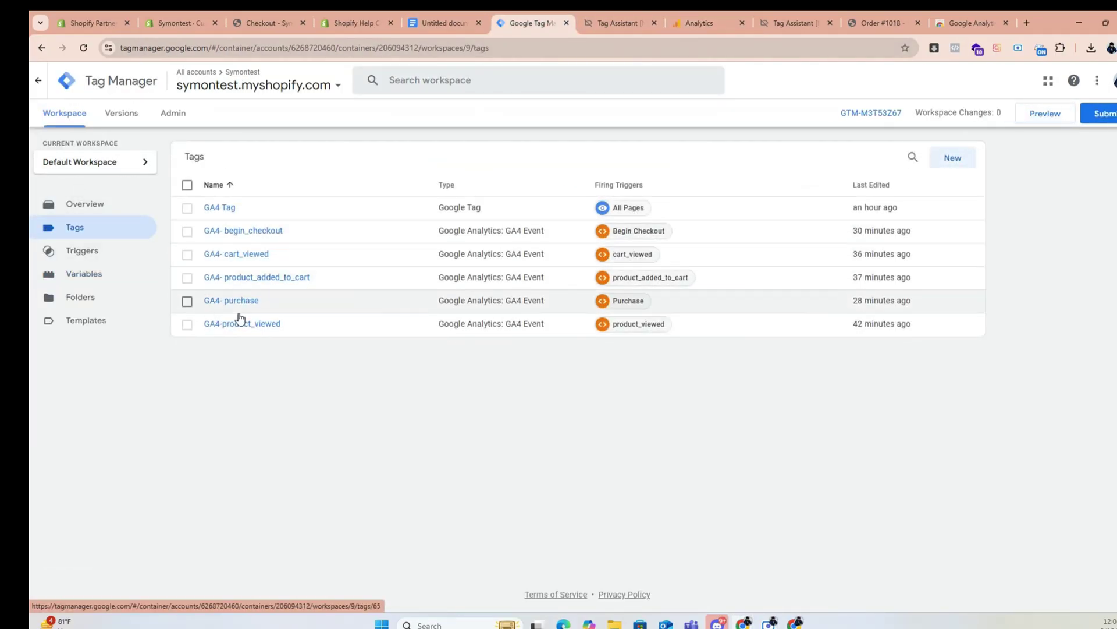
pyautogui.click(242, 302)
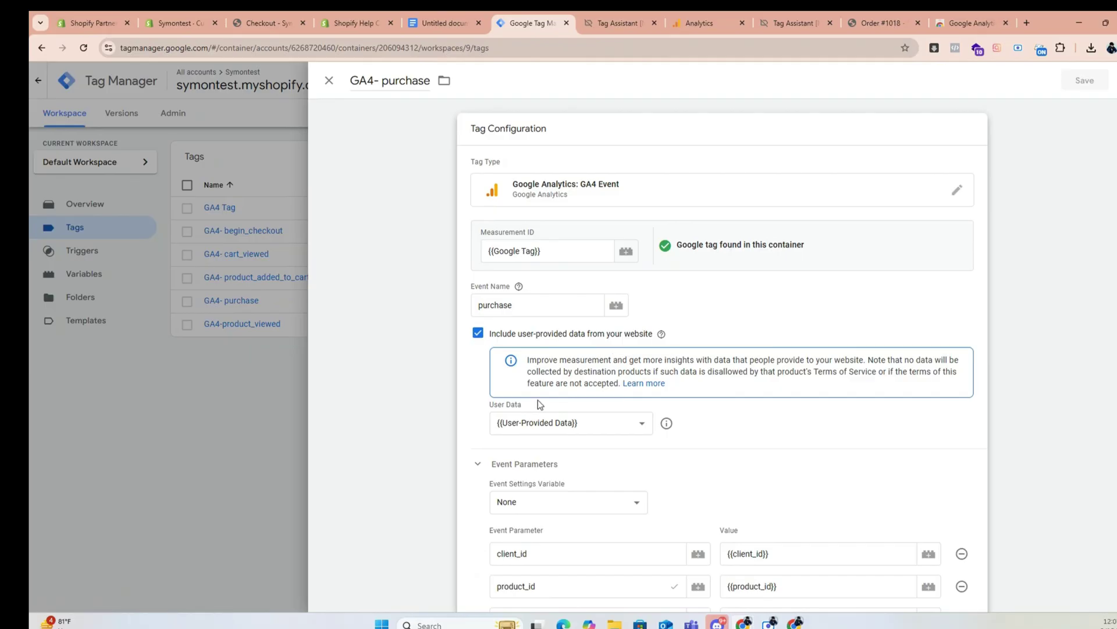
# Add an email event parameter with the value {{email}} to the purchase tag, copying the name from the variable list document
pyautogui.scroll(-7, 540, 404)
pyautogui.click(511, 468)
pyautogui.hotkey('ctrl', '5')
pyautogui.scroll(-2, 466, 254)
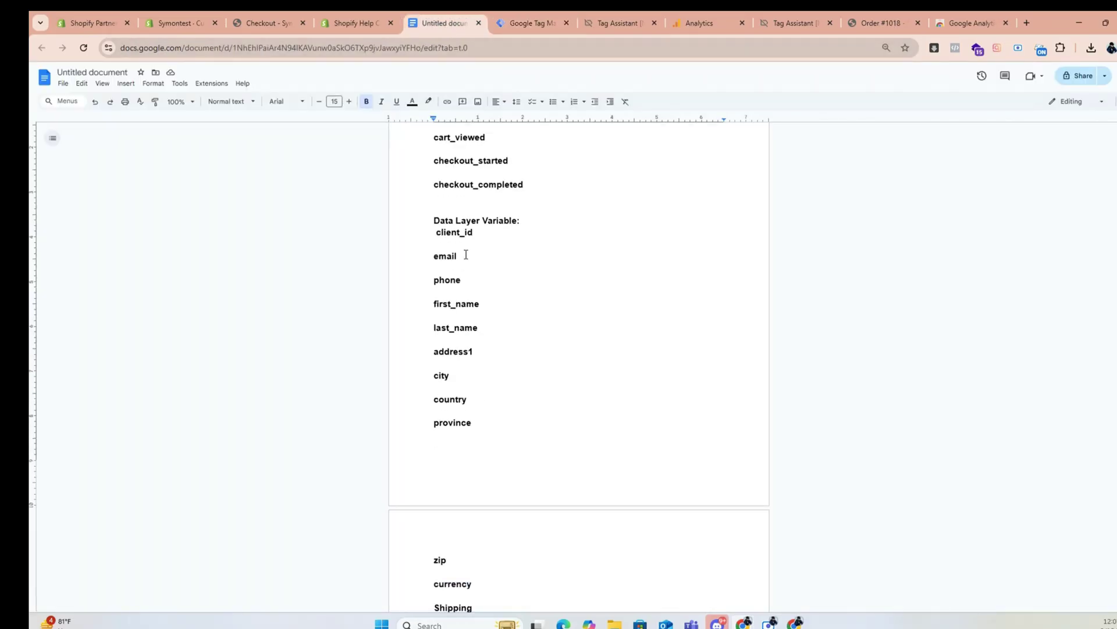
pyautogui.hotkey('ctrl', 'c')
pyautogui.hotkey('ctrl', '6')
pyautogui.hotkey('ctrl', 'v')
pyautogui.press('Tab')
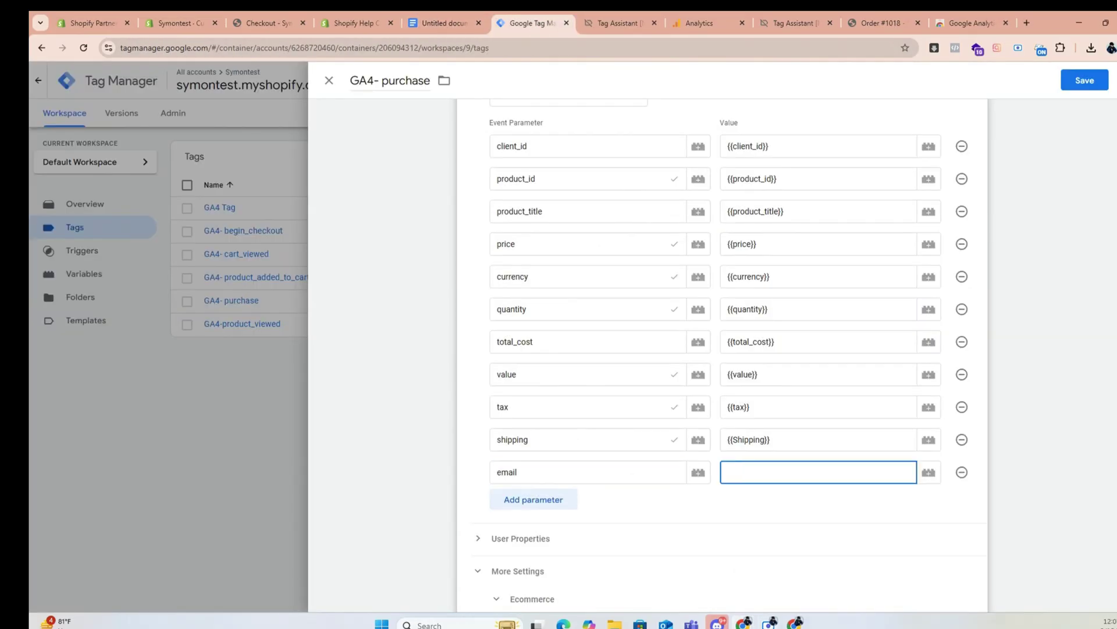
pyautogui.write('{{ema')
pyautogui.press('Return')
# Add a phone event parameter with the value {{phone}}, copying its name from the variable list document
pyautogui.click(559, 499)
pyautogui.hotkey('ctrl', '5')
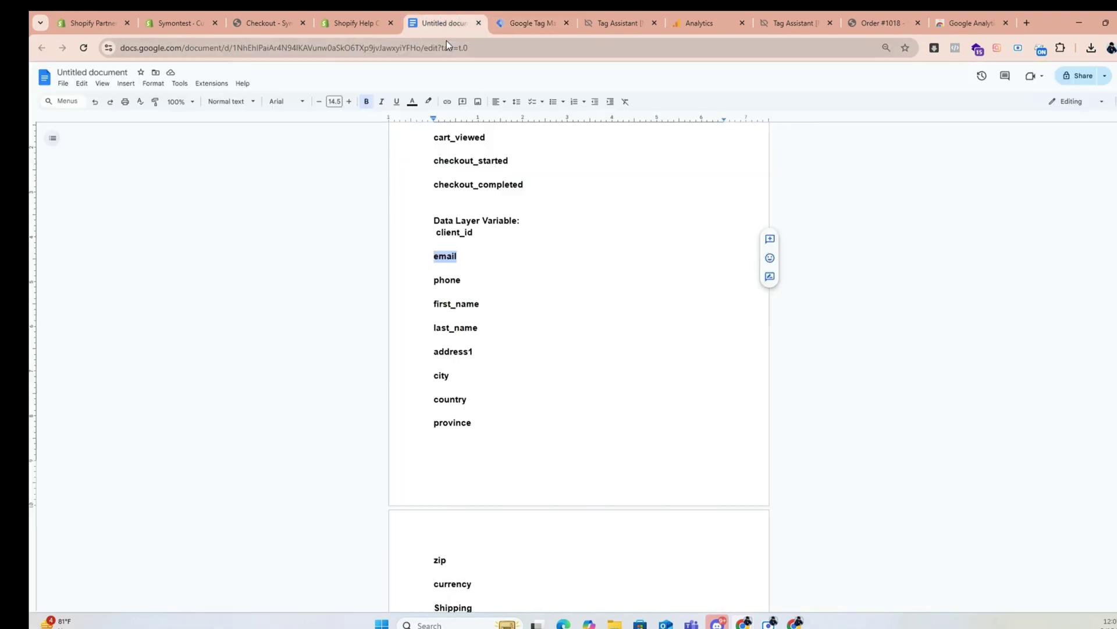
pyautogui.hotkey('ctrl', 'c')
pyautogui.hotkey('ctrl', '6')
pyautogui.hotkey('ctrl', 'v')
pyautogui.press('Tab')
pyautogui.write('{{ph')
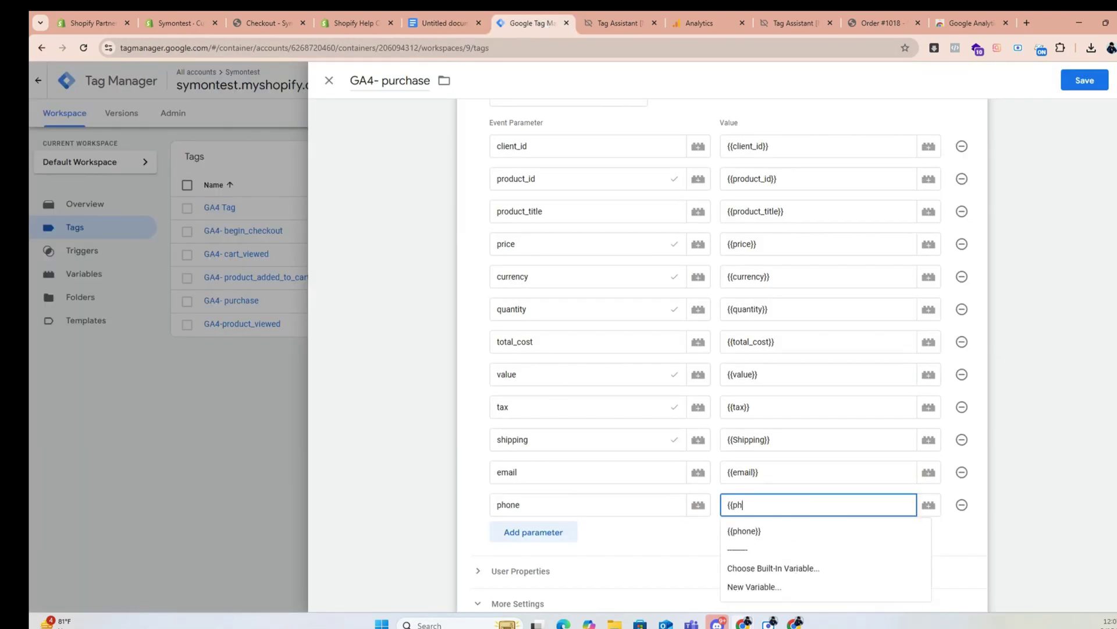
pyautogui.press('Return')
# Add a first_name event parameter with the value {{first_name}}, copying its name from the variable list document
pyautogui.click(442, 23)
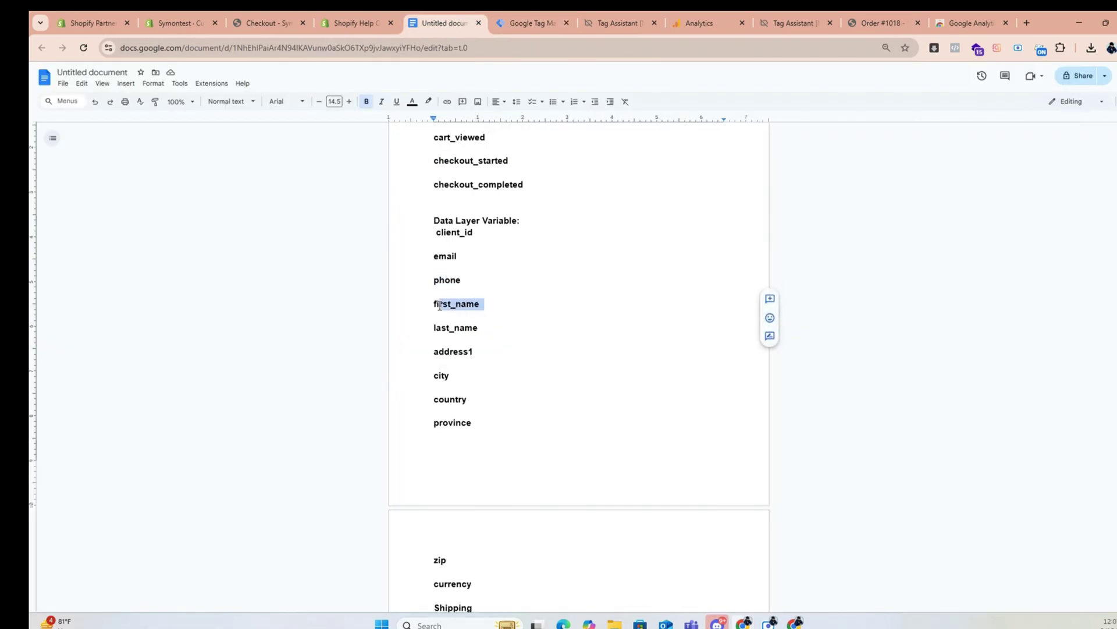
pyautogui.hotkey('ctrl', 'c')
pyautogui.hotkey('ctrl', '6')
pyautogui.hotkey('ctrl', 'v')
pyautogui.press('Tab')
pyautogui.write('{{')
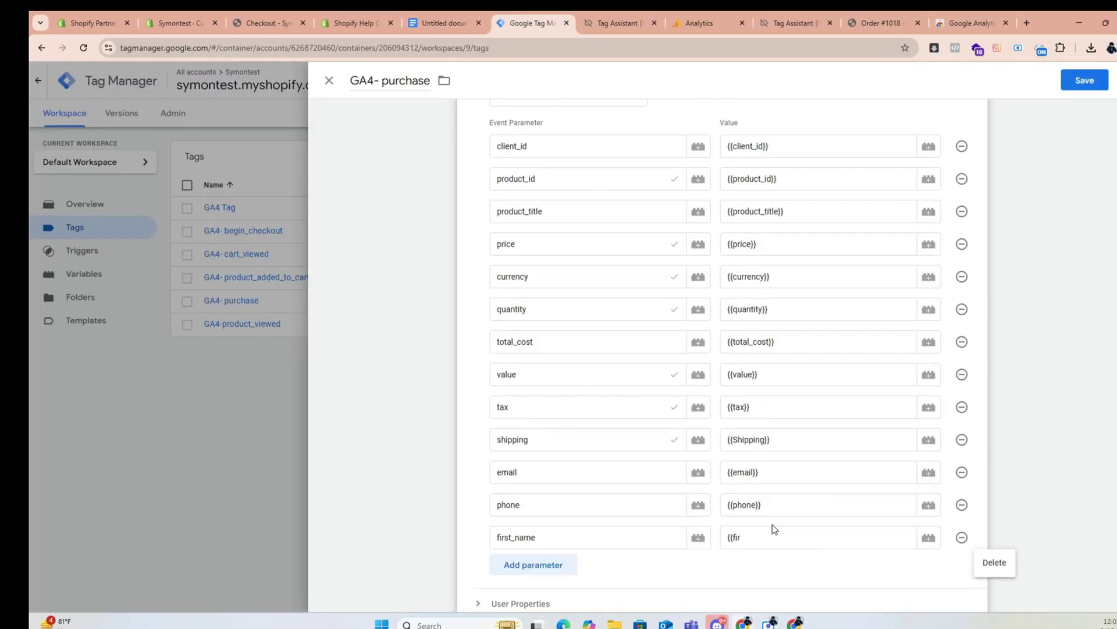
pyautogui.write('fi')
pyautogui.press('Return')
# Add a last_name event parameter with the value {{last_name}}, copying its name from the variable list document
pyautogui.hotkey('ctrl', '5')
pyautogui.doubleClick(455, 327)
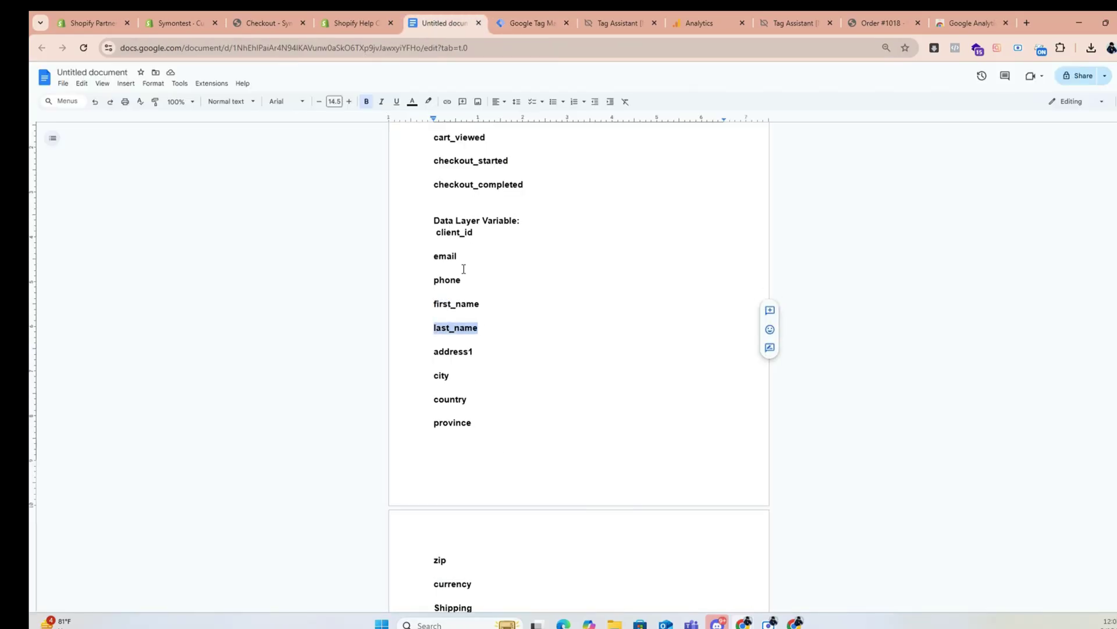
pyautogui.hotkey('ctrl', 'c')
pyautogui.hotkey('ctrl', '6')
pyautogui.hotkey('ctrl', 'v')
pyautogui.press('Tab')
pyautogui.write('{{last')
pyautogui.press('Return')
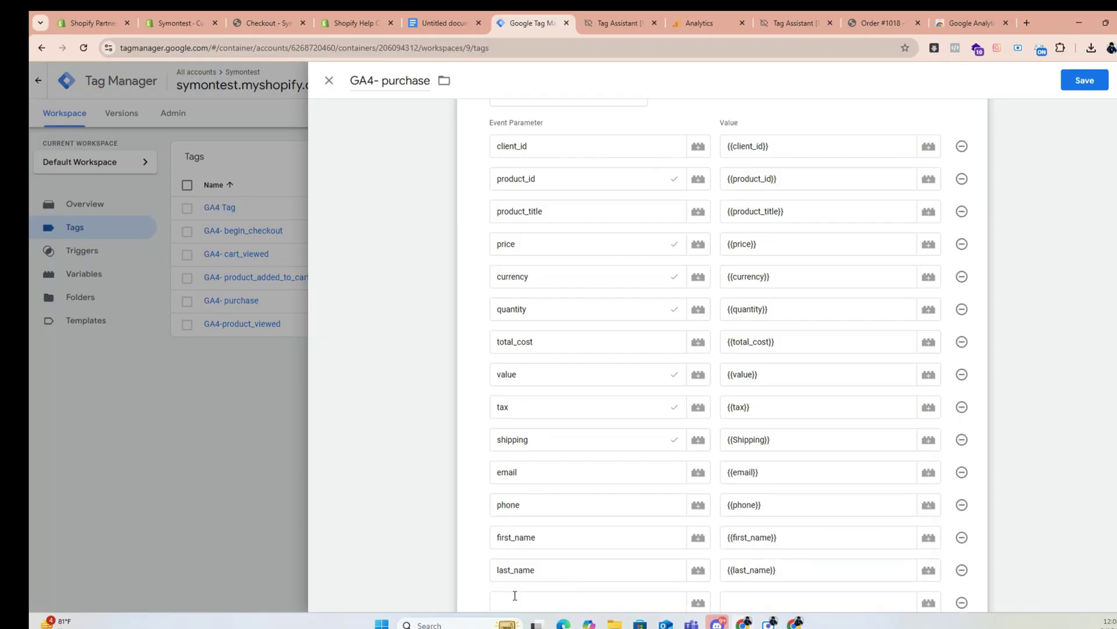
# Examine the Shopify Help Center's data layer code and the open Tag Assistant session for reference on the next purchase parameter
pyautogui.hotkey('ctrl', '5')
pyautogui.hotkey('ctrl', '6')
pyautogui.click(613, 544)
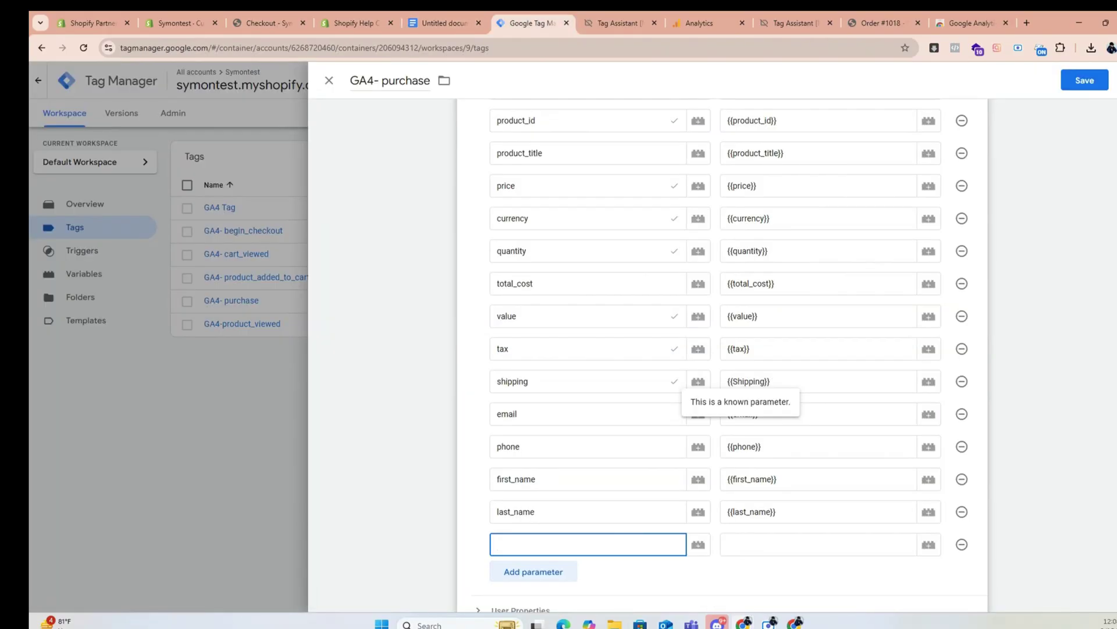
pyautogui.click(355, 23)
pyautogui.scroll(-20, 472, 335)
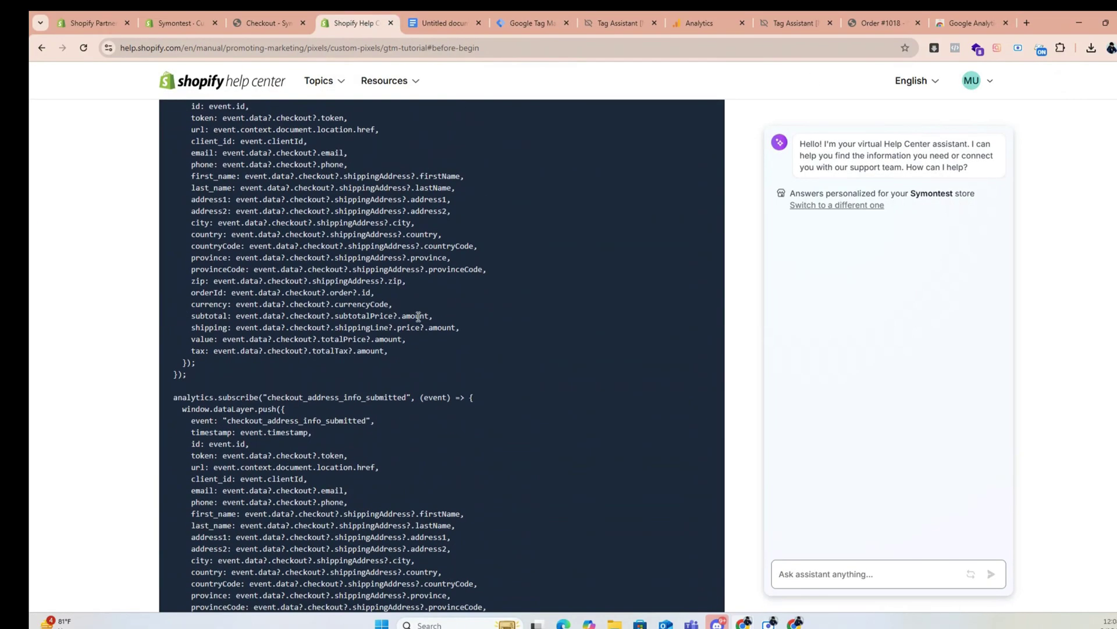
pyautogui.scroll(-15, 472, 334)
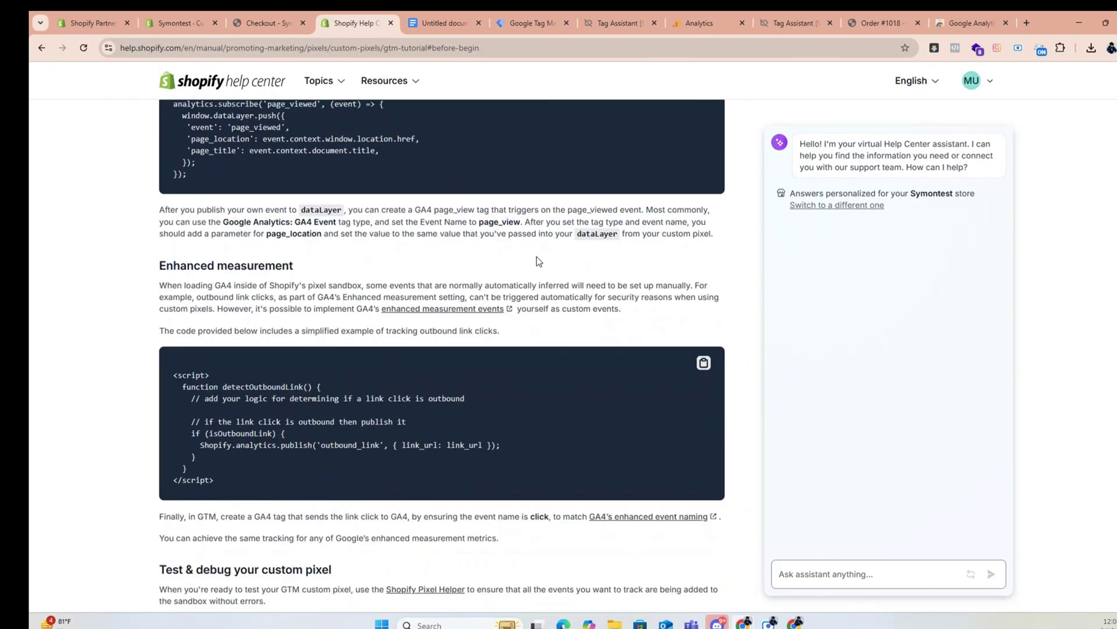
pyautogui.scroll(9, 528, 258)
pyautogui.scroll(5, 527, 258)
pyautogui.hotkey('ctrl', '8')
pyautogui.click(588, 23)
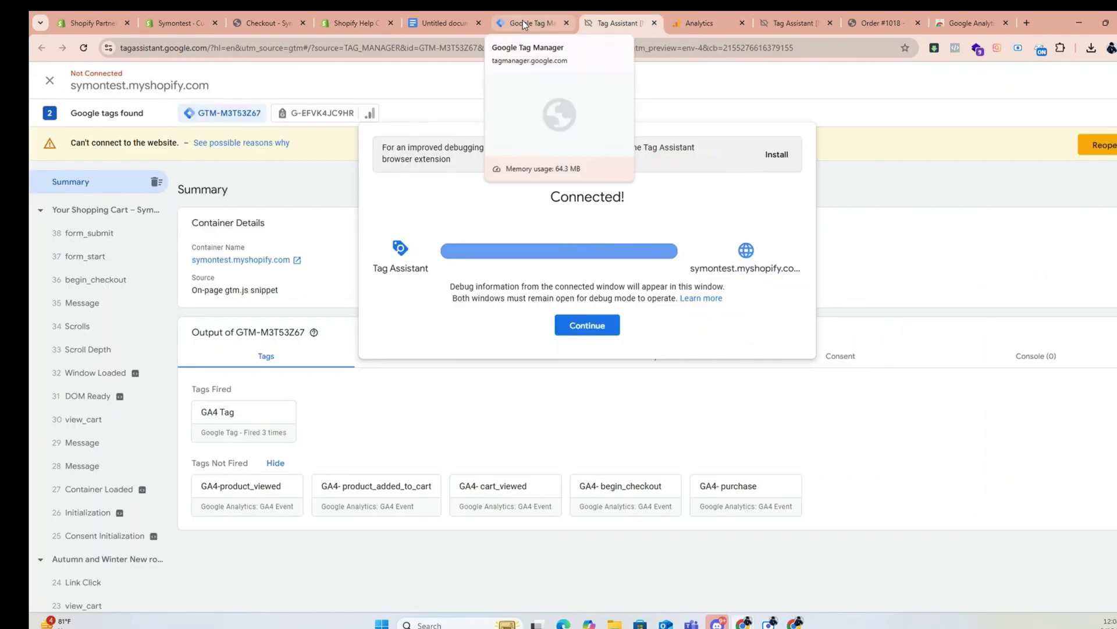
pyautogui.click(693, 23)
pyautogui.click(588, 23)
# Name the empty event parameter of the purchase tag street and set its value to {{Street}}
pyautogui.click(530, 23)
pyautogui.write('street')
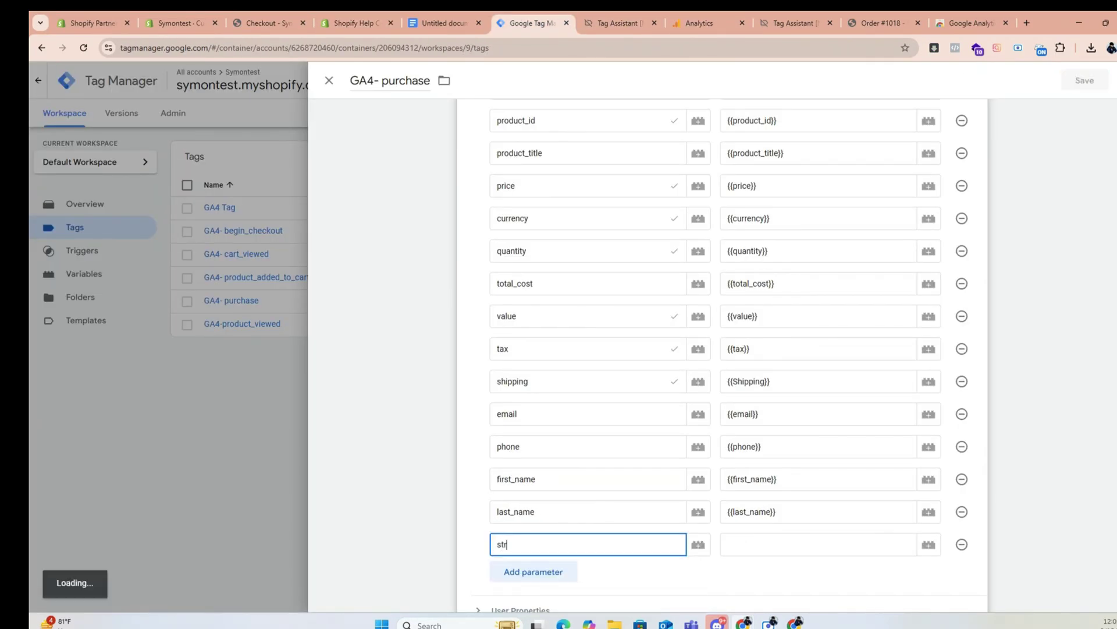
pyautogui.click(757, 544)
pyautogui.write('{{str')
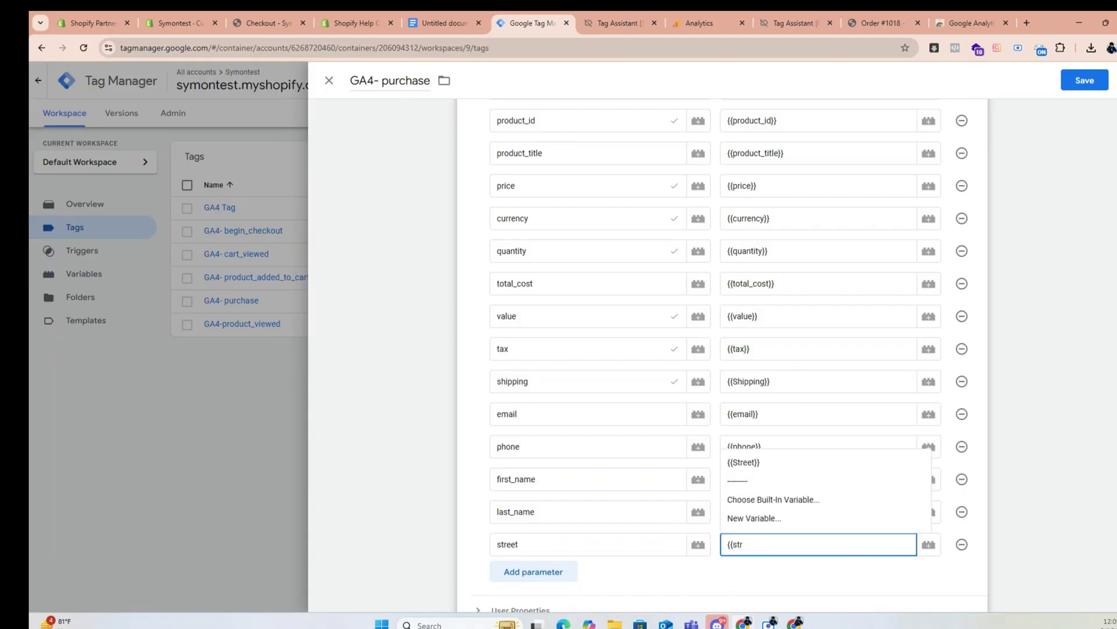
pyautogui.click(751, 464)
# Add a city event parameter with the value {{city}}, copying its name from the variable list document
pyautogui.click(544, 571)
pyautogui.hotkey('ctrl', '5')
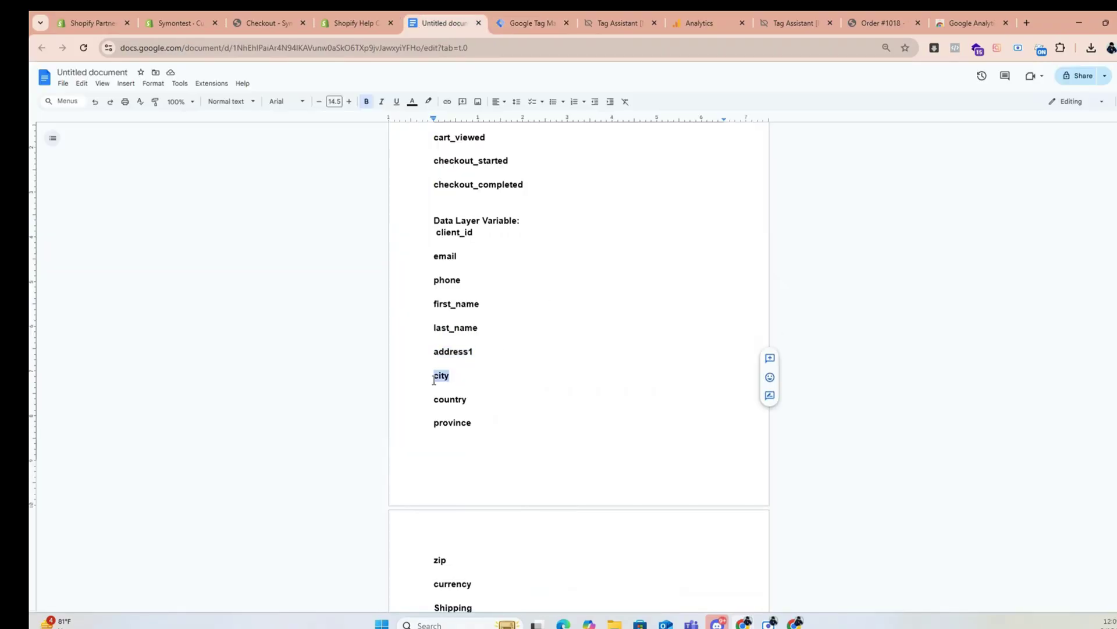
pyautogui.hotkey('ctrl', 'c')
pyautogui.hotkey('ctrl', '6')
pyautogui.hotkey('ctrl', 'v')
pyautogui.click(733, 577)
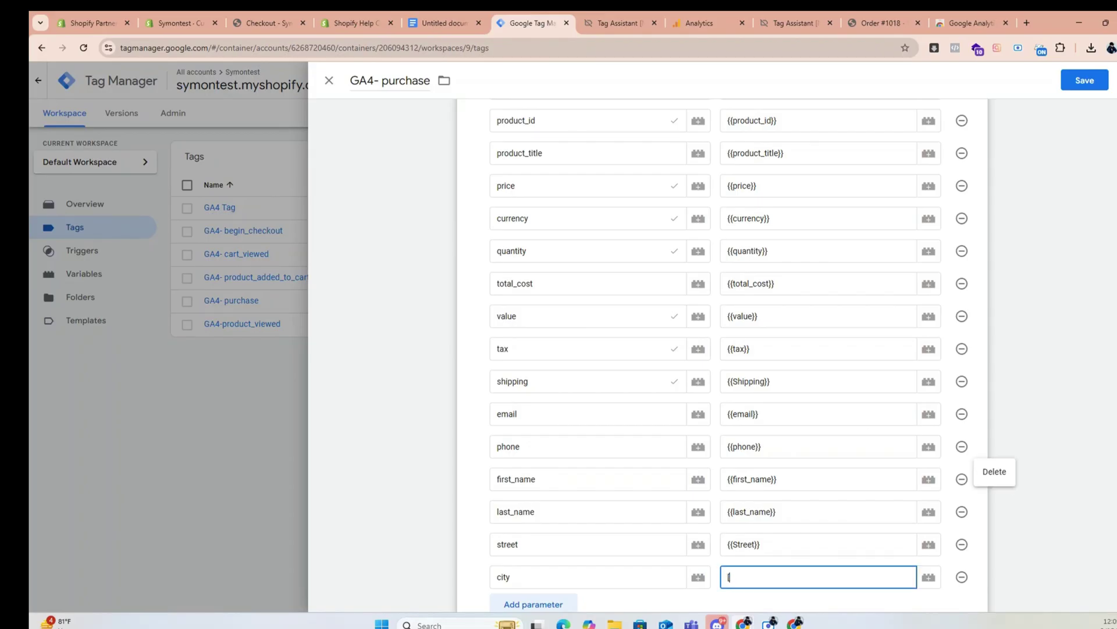
pyautogui.write('{{ci')
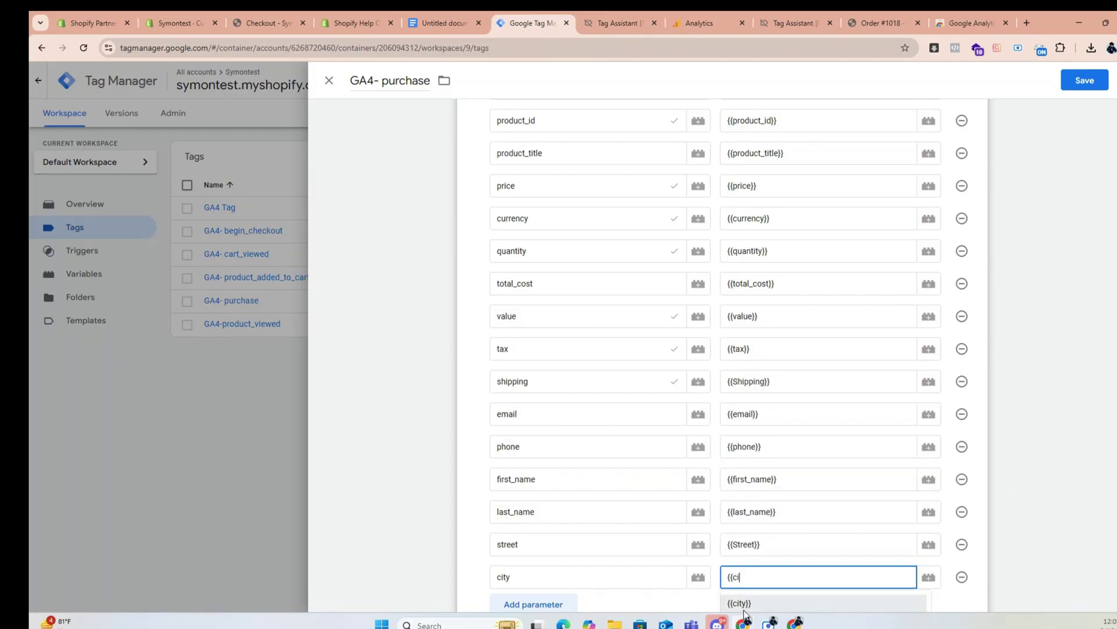
pyautogui.click(742, 600)
# Add a country event parameter with the value {{country}}, copying its name from the variable list document
pyautogui.click(533, 604)
pyautogui.scroll(-3, 556, 548)
pyautogui.hotkey('ctrl', '5')
pyautogui.hotkey('ctrl', 'c')
pyautogui.hotkey('ctrl', '6')
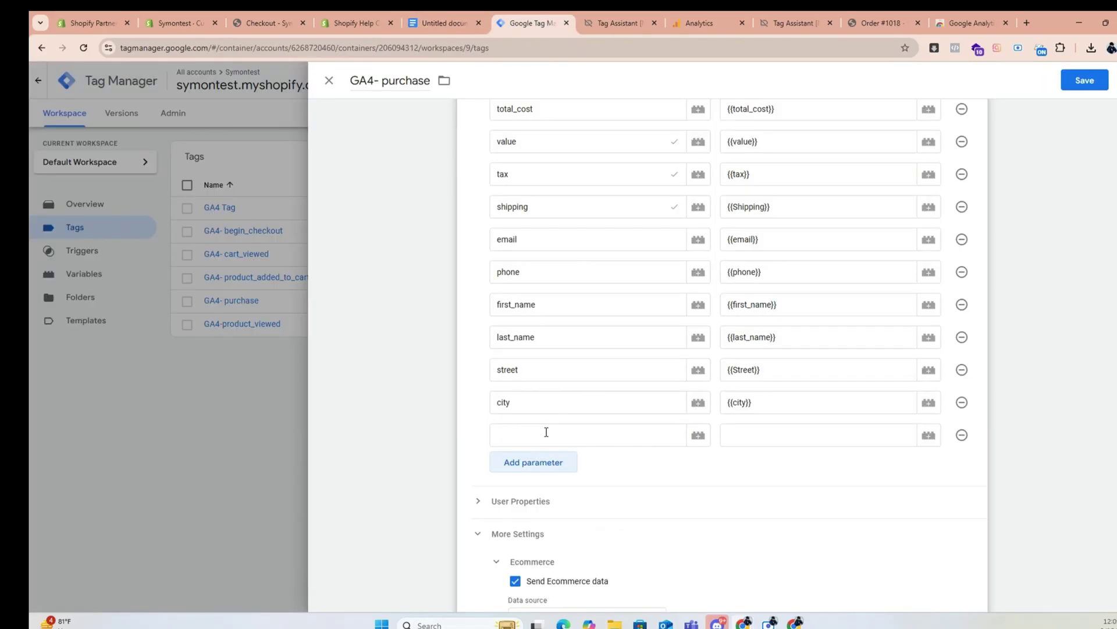
pyautogui.hotkey('ctrl', 'v')
pyautogui.click(750, 441)
pyautogui.write('{{cou')
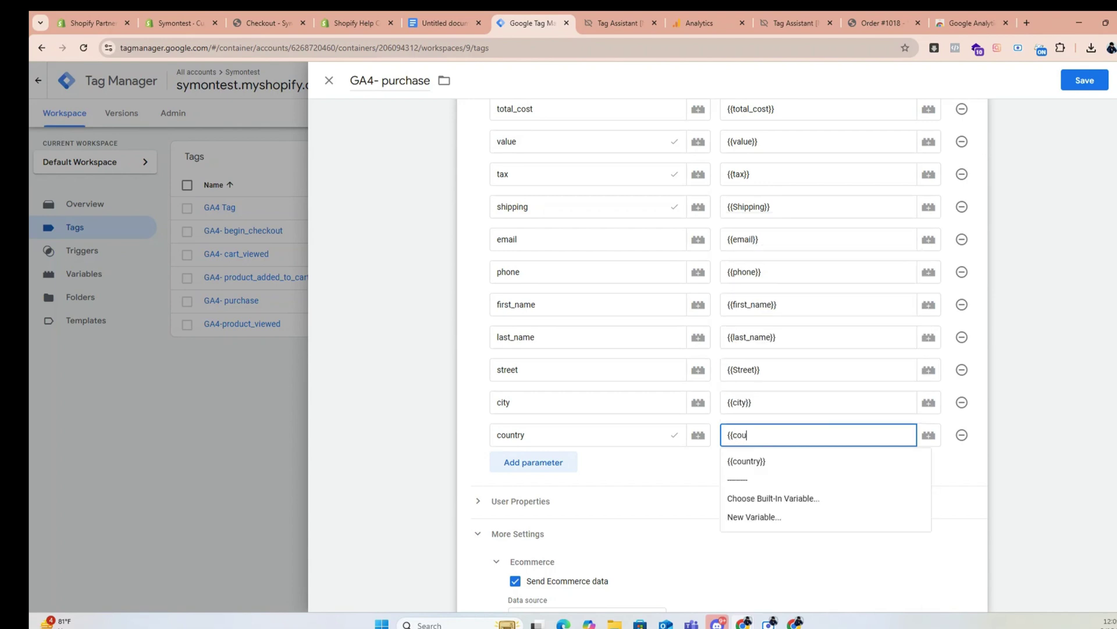
pyautogui.click(734, 476)
# Add a province event parameter with the value {{province}}, copying its name from the variable list document
pyautogui.click(533, 461)
pyautogui.hotkey('ctrl', '5')
pyautogui.hotkey('ctrl', 'c')
pyautogui.hotkey('ctrl', '6')
pyautogui.hotkey('ctrl', 'v')
pyautogui.press('Tab')
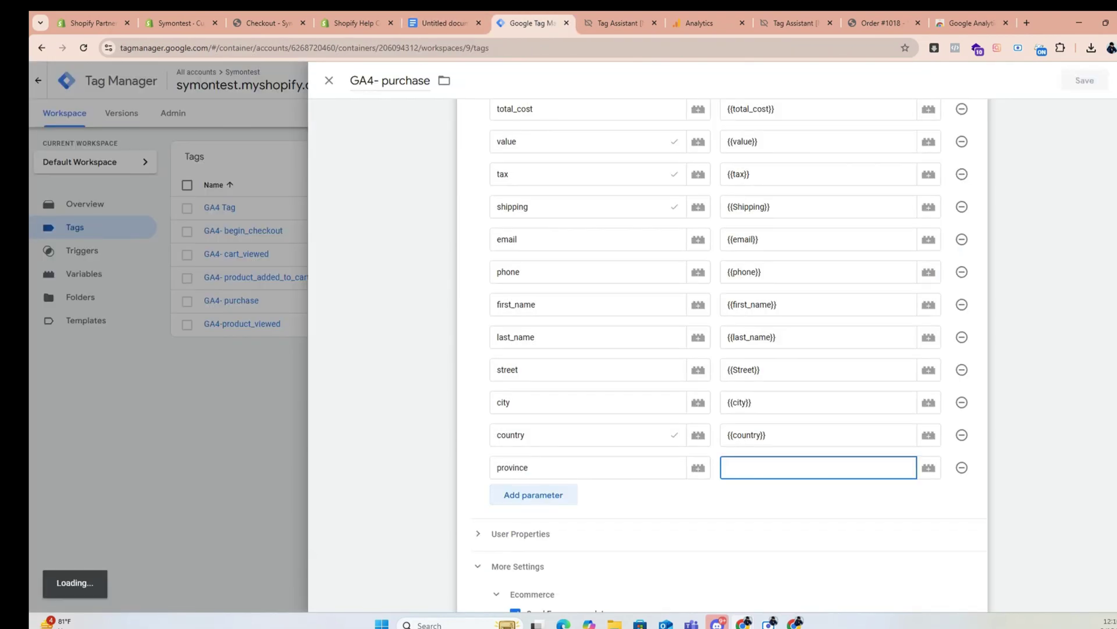
pyautogui.write('{{pr')
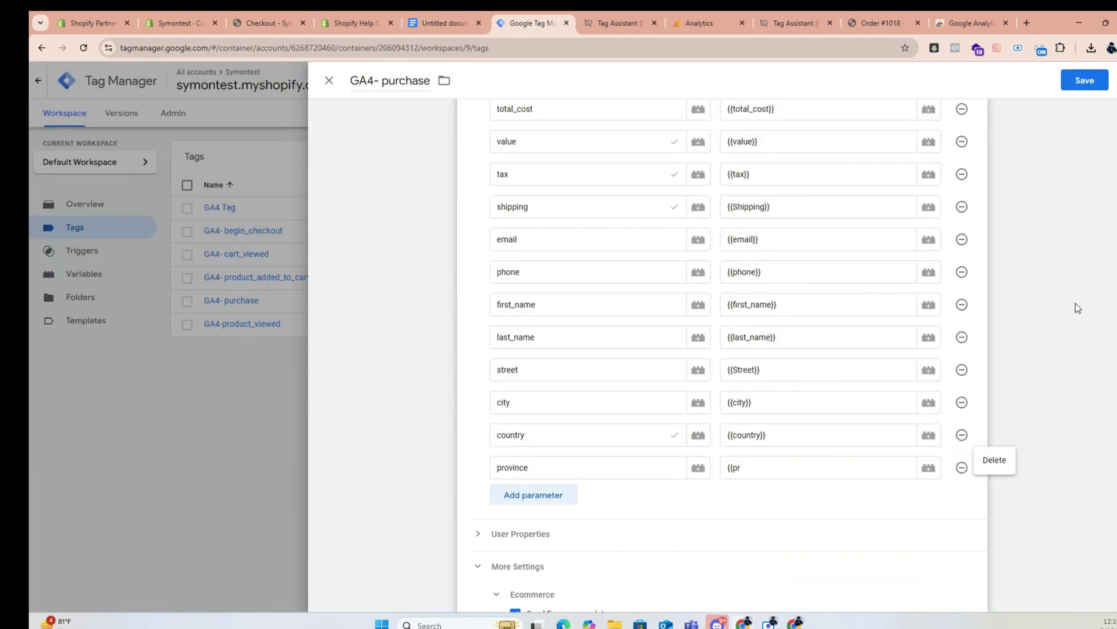
pyautogui.click(762, 469)
pyautogui.click(774, 369)
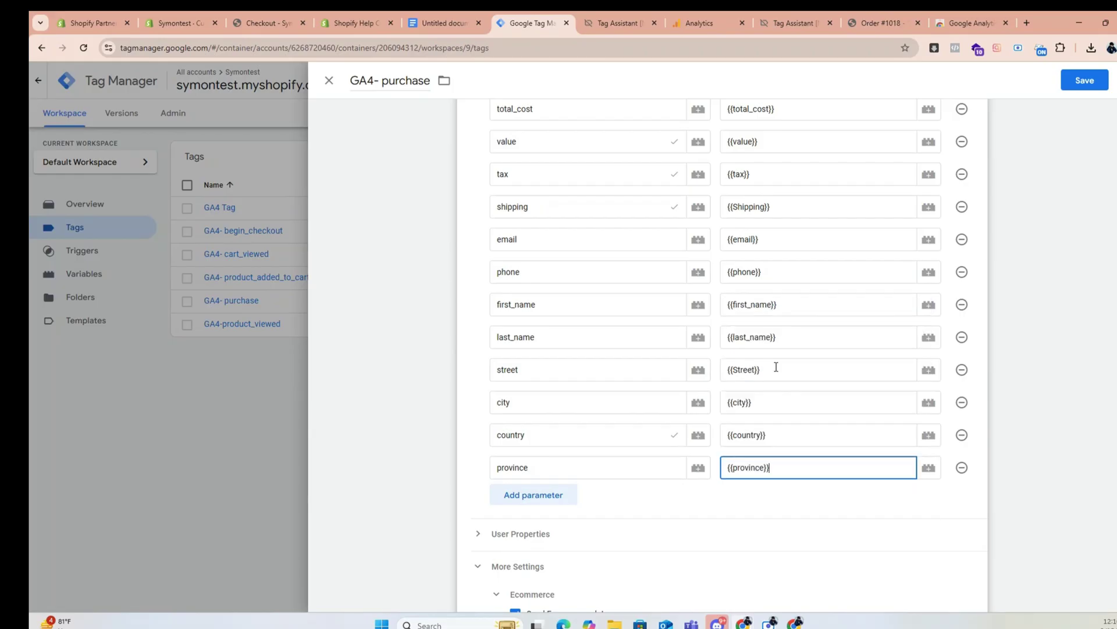
# Add a zip event parameter with the value {{zip}}, copying its name from the variable list document
pyautogui.click(539, 495)
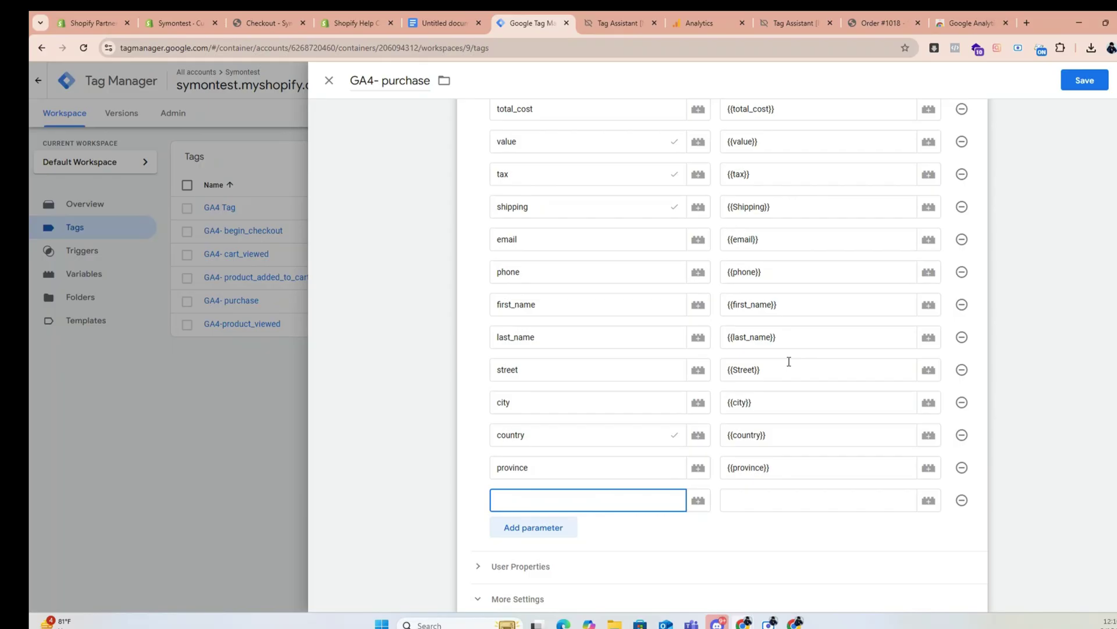
pyautogui.click(446, 23)
pyautogui.scroll(-3, 472, 407)
pyautogui.doubleClick(439, 444)
pyautogui.hotkey('ctrl', 'c')
pyautogui.click(530, 22)
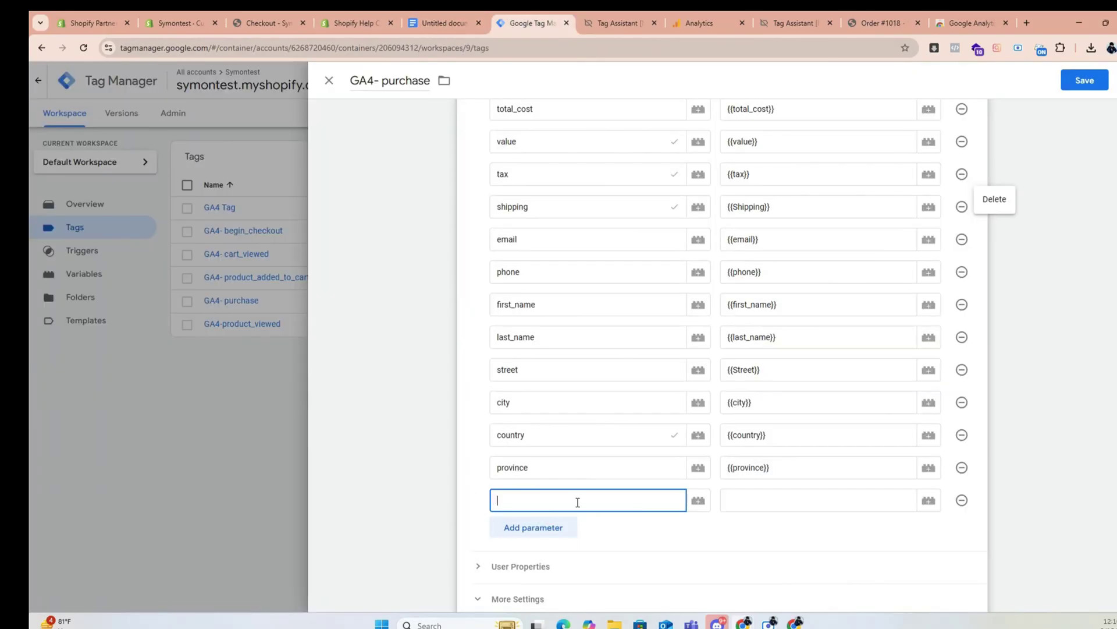
pyautogui.hotkey('ctrl', 'v')
pyautogui.press('Tab')
pyautogui.write('{{zip}}')
# Review the purchase tag's parameters against the variable list, save the tag, and publish the container version
pyautogui.scroll(-2, 604, 469)
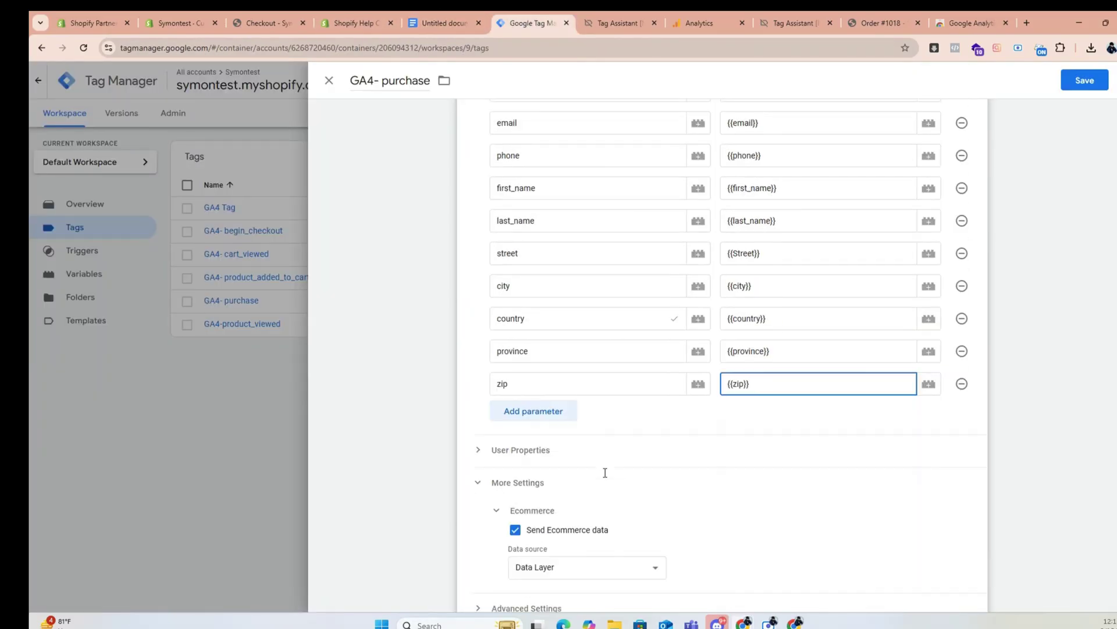
pyautogui.scroll(9, 605, 470)
pyautogui.scroll(-6, 604, 469)
pyautogui.click(445, 23)
pyautogui.click(530, 22)
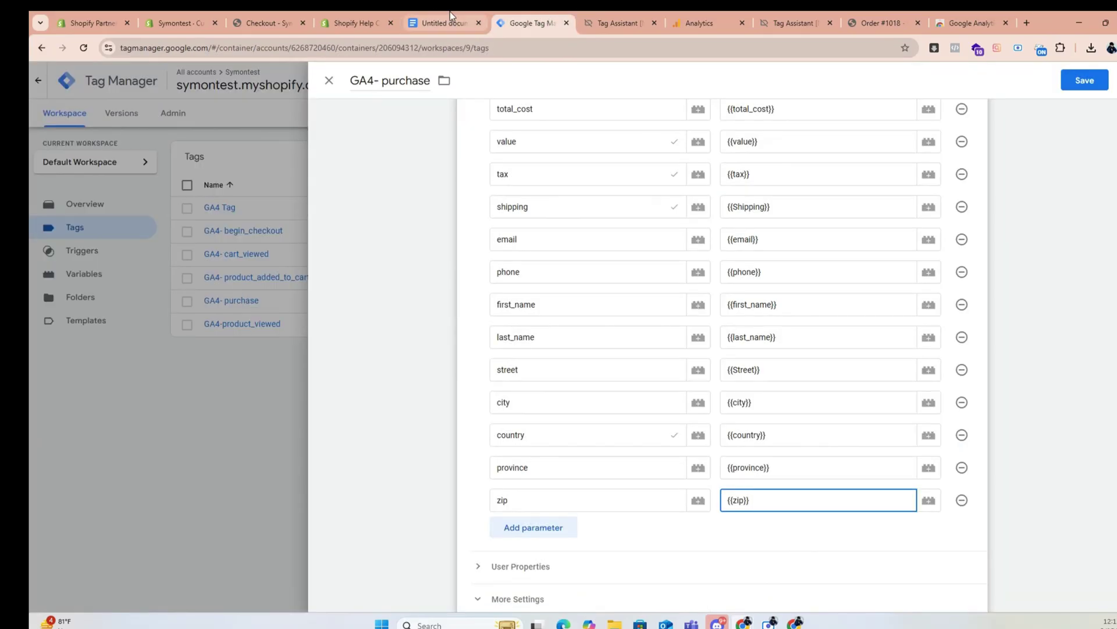
pyautogui.scroll(2, 591, 341)
pyautogui.click(1085, 80)
pyautogui.click(1089, 80)
pyautogui.click(1106, 80)
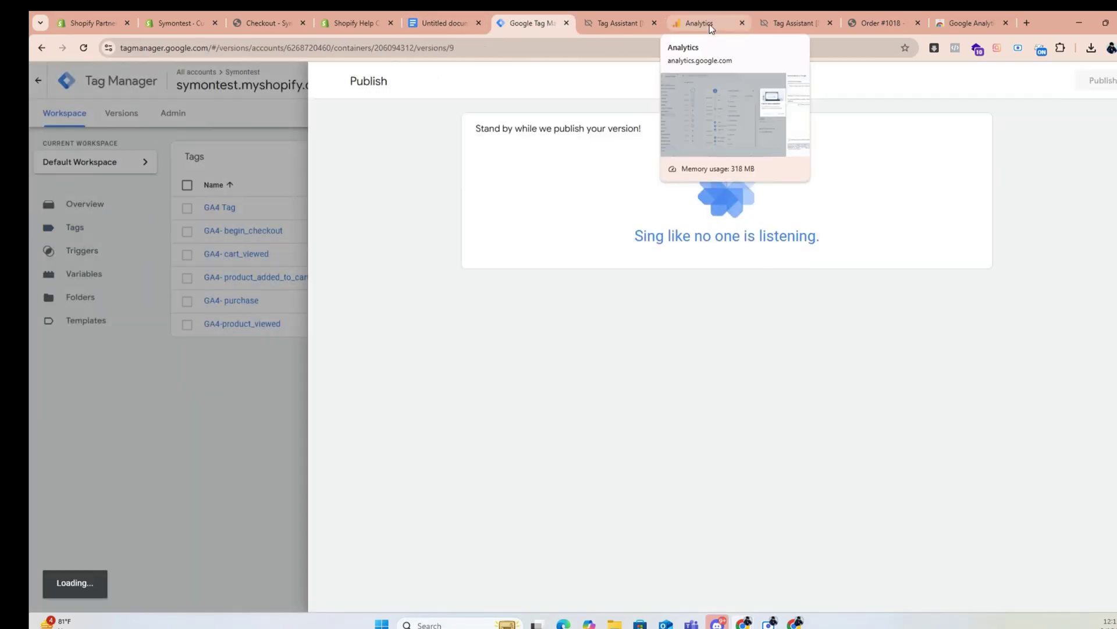
# Return to the Tag Manager workspace and start a Tag Assistant preview of the store
pyautogui.click(698, 23)
pyautogui.click(530, 22)
pyautogui.click(64, 113)
pyautogui.click(1035, 114)
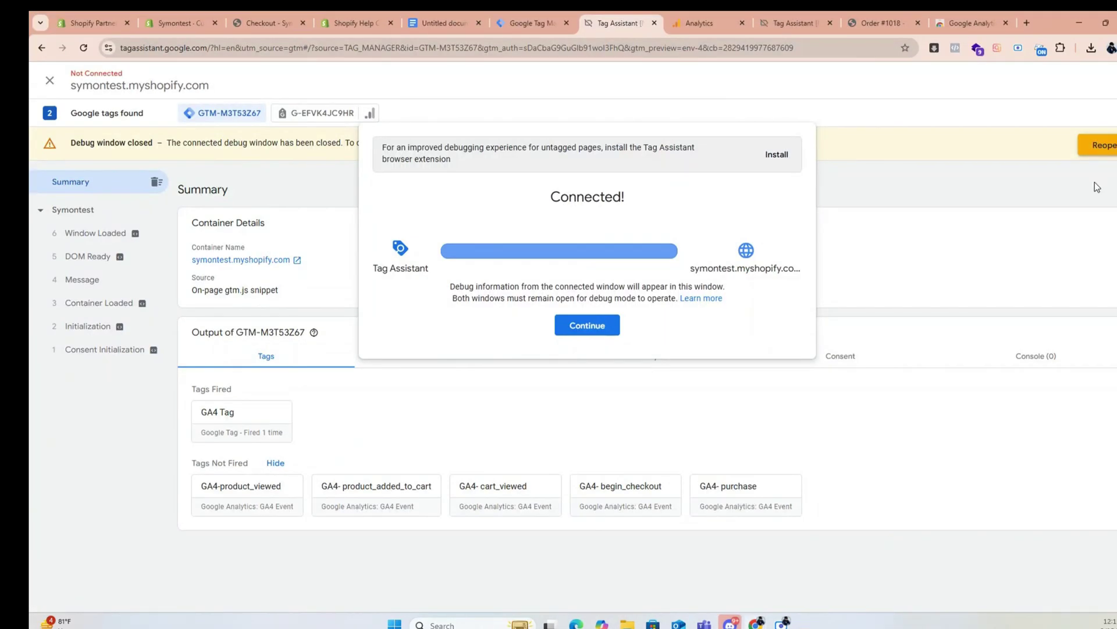
# Switch to Analytics DebugView and take the Autumn and Winter embroidery hoodie in size M to checkout in the store's preview window
pyautogui.click(698, 23)
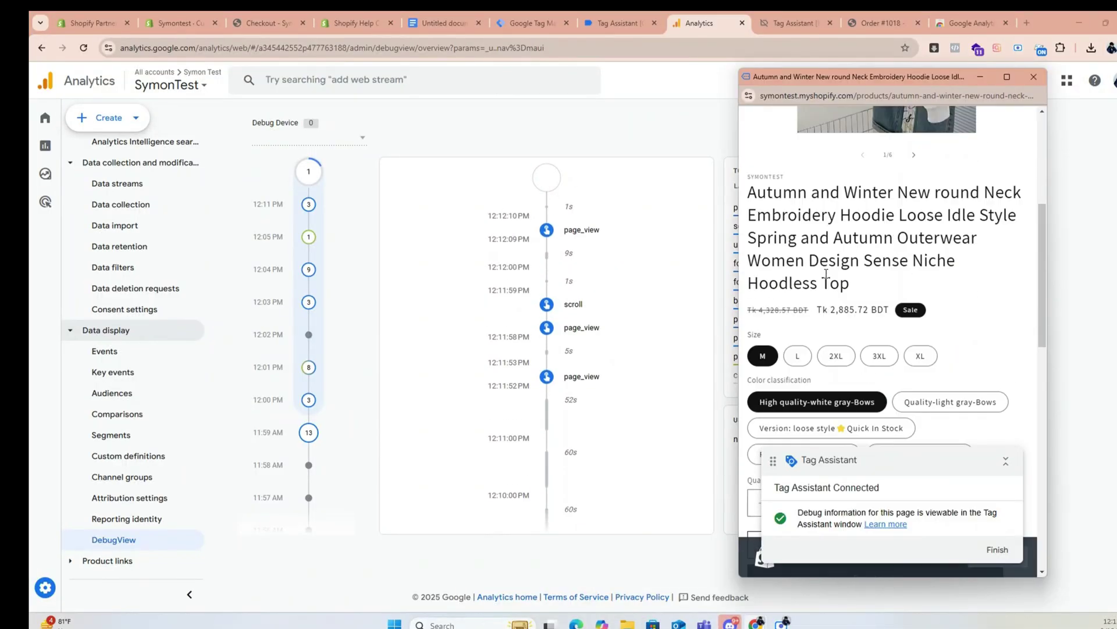
pyautogui.click(775, 457)
pyautogui.click(836, 490)
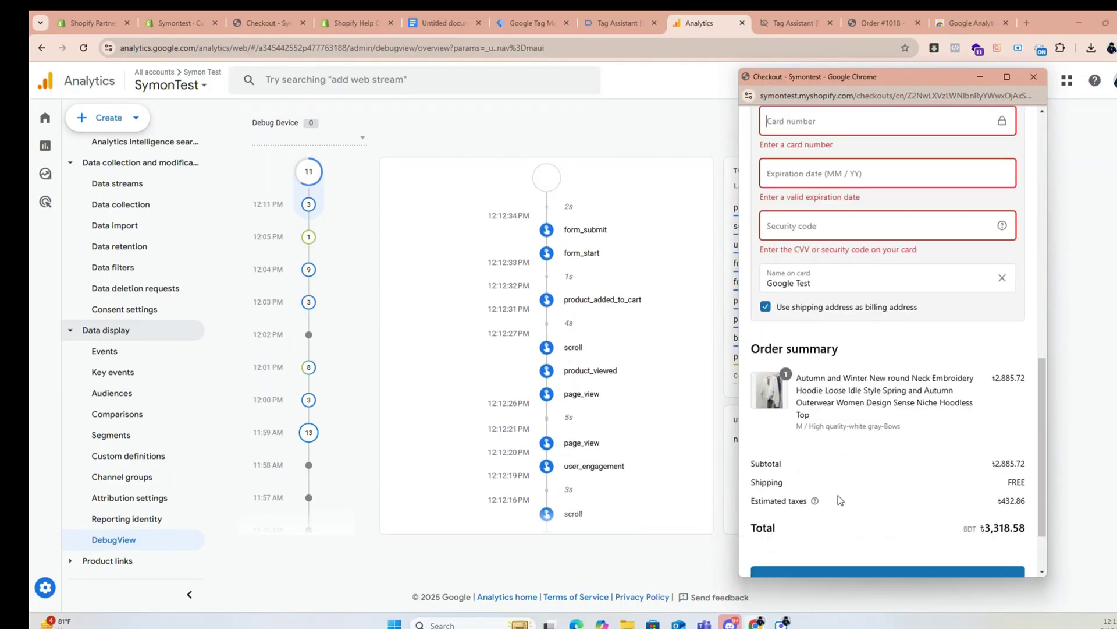
# Enter the test credit card's number, expiration date and security code in the checkout's payment section
pyautogui.write('1')
pyautogui.click(802, 221)
pyautogui.write('012')
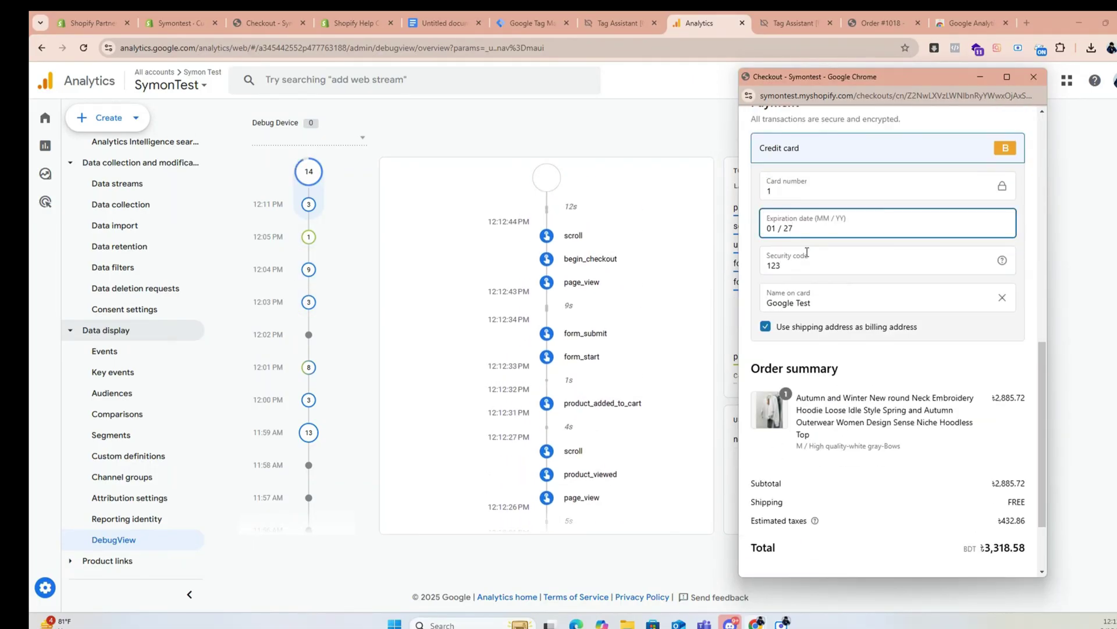
# Place the test order in the store checkout and open the new purchase event in DebugView
pyautogui.click(883, 498)
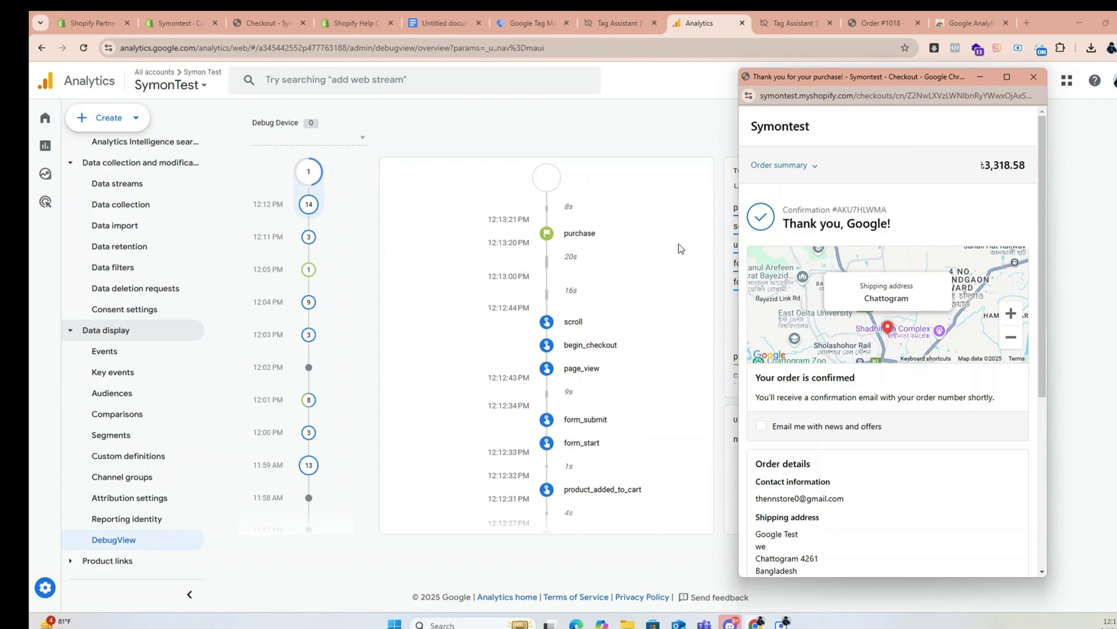
pyautogui.click(570, 232)
# Examine the purchase event's parameters, including city, country, email, last_name, page_title and zip, and check its user properties
pyautogui.click(536, 245)
pyautogui.click(538, 278)
pyautogui.click(537, 277)
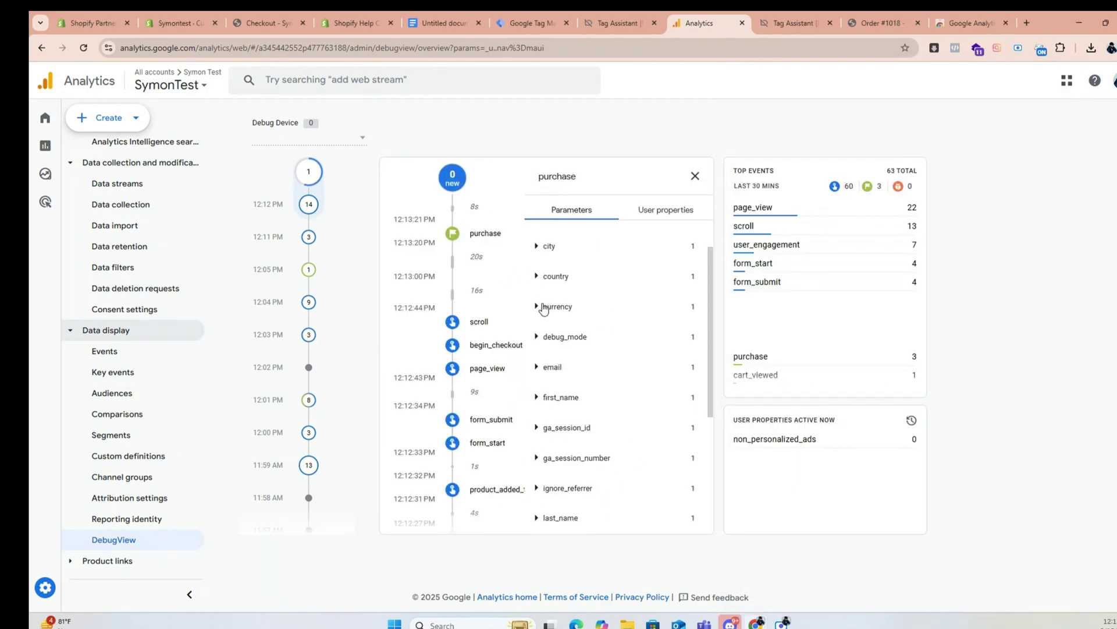
pyautogui.click(537, 370)
pyautogui.scroll(-2, 540, 458)
pyautogui.click(538, 401)
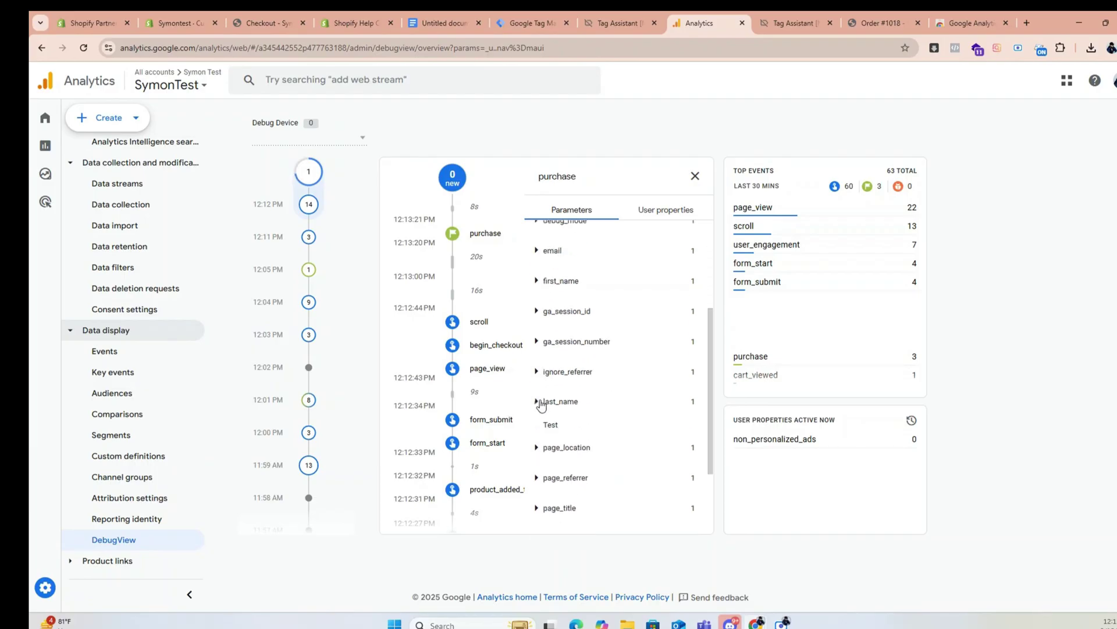
pyautogui.click(537, 441)
pyautogui.click(536, 494)
pyautogui.scroll(-1, 537, 494)
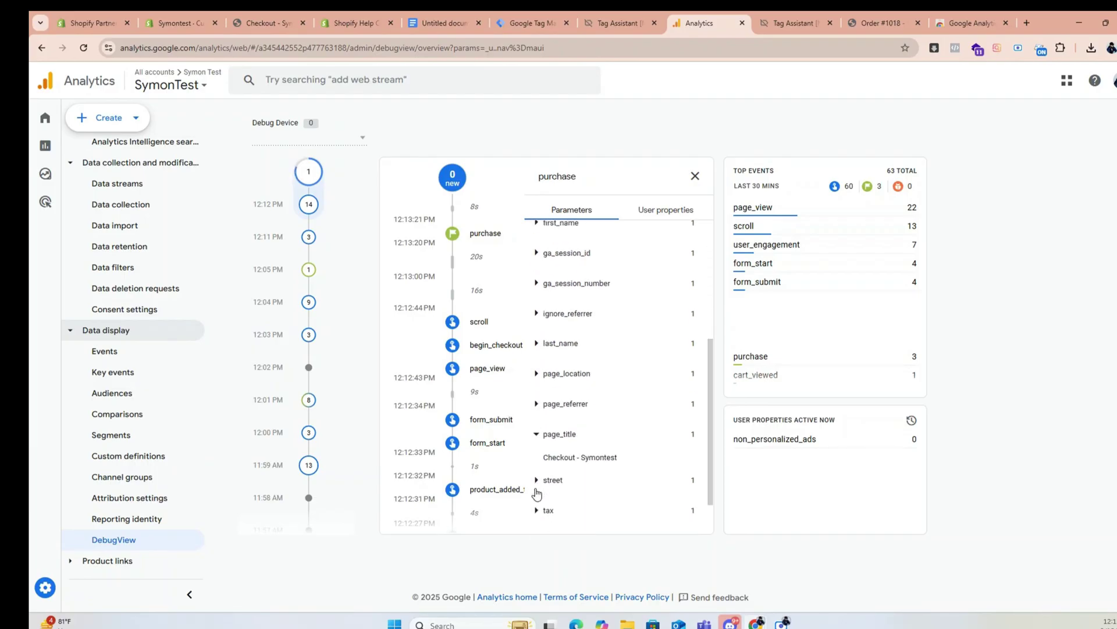
pyautogui.scroll(-1, 563, 476)
pyautogui.click(547, 462)
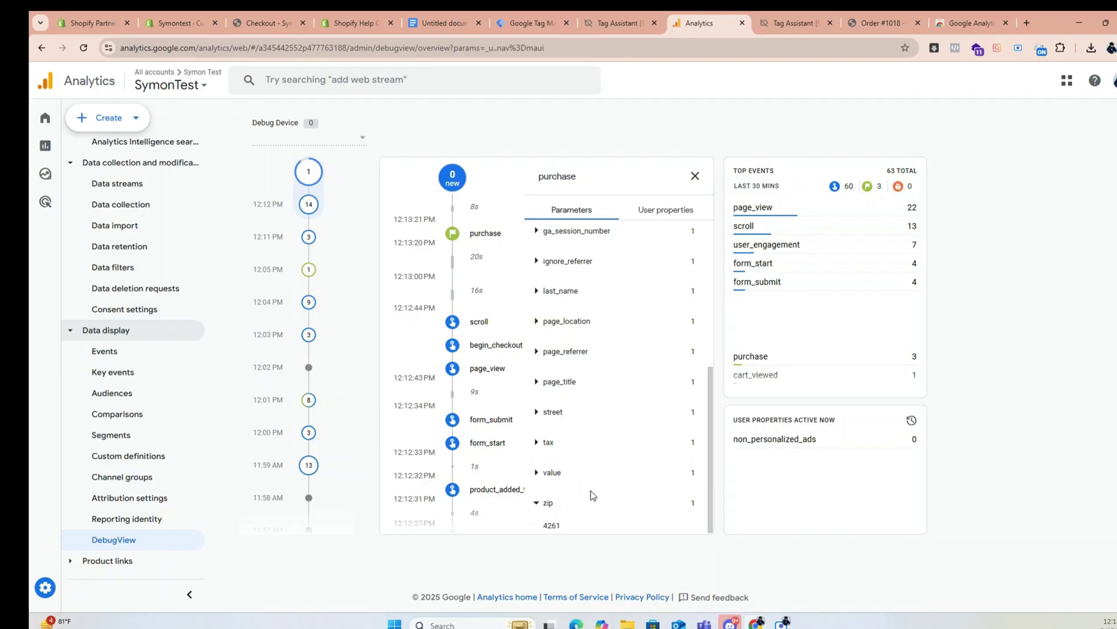
pyautogui.click(659, 211)
pyautogui.click(574, 211)
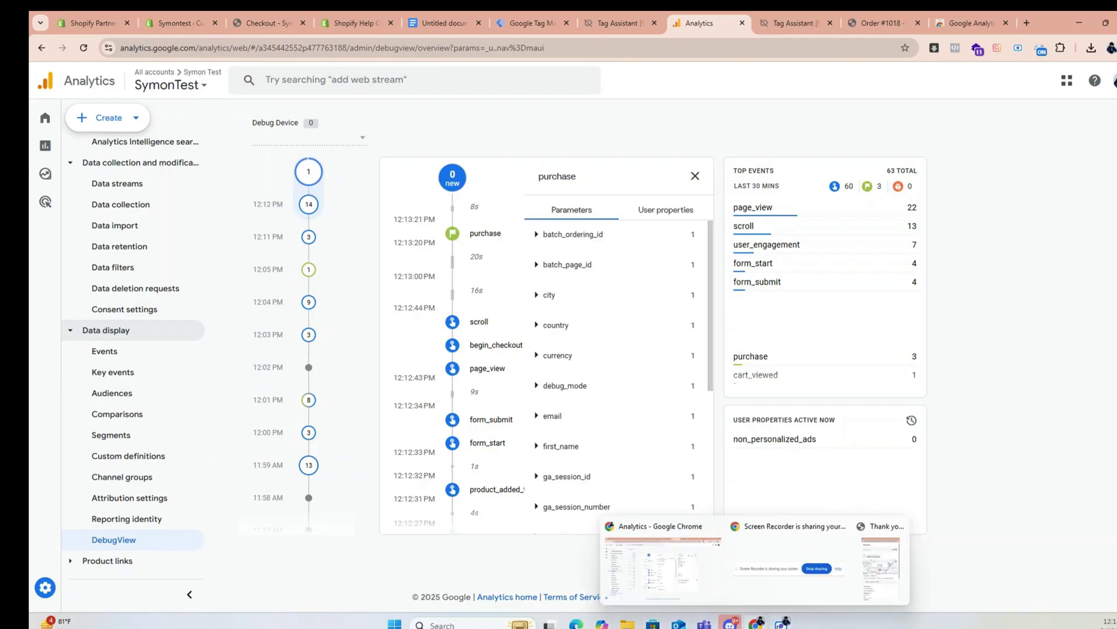